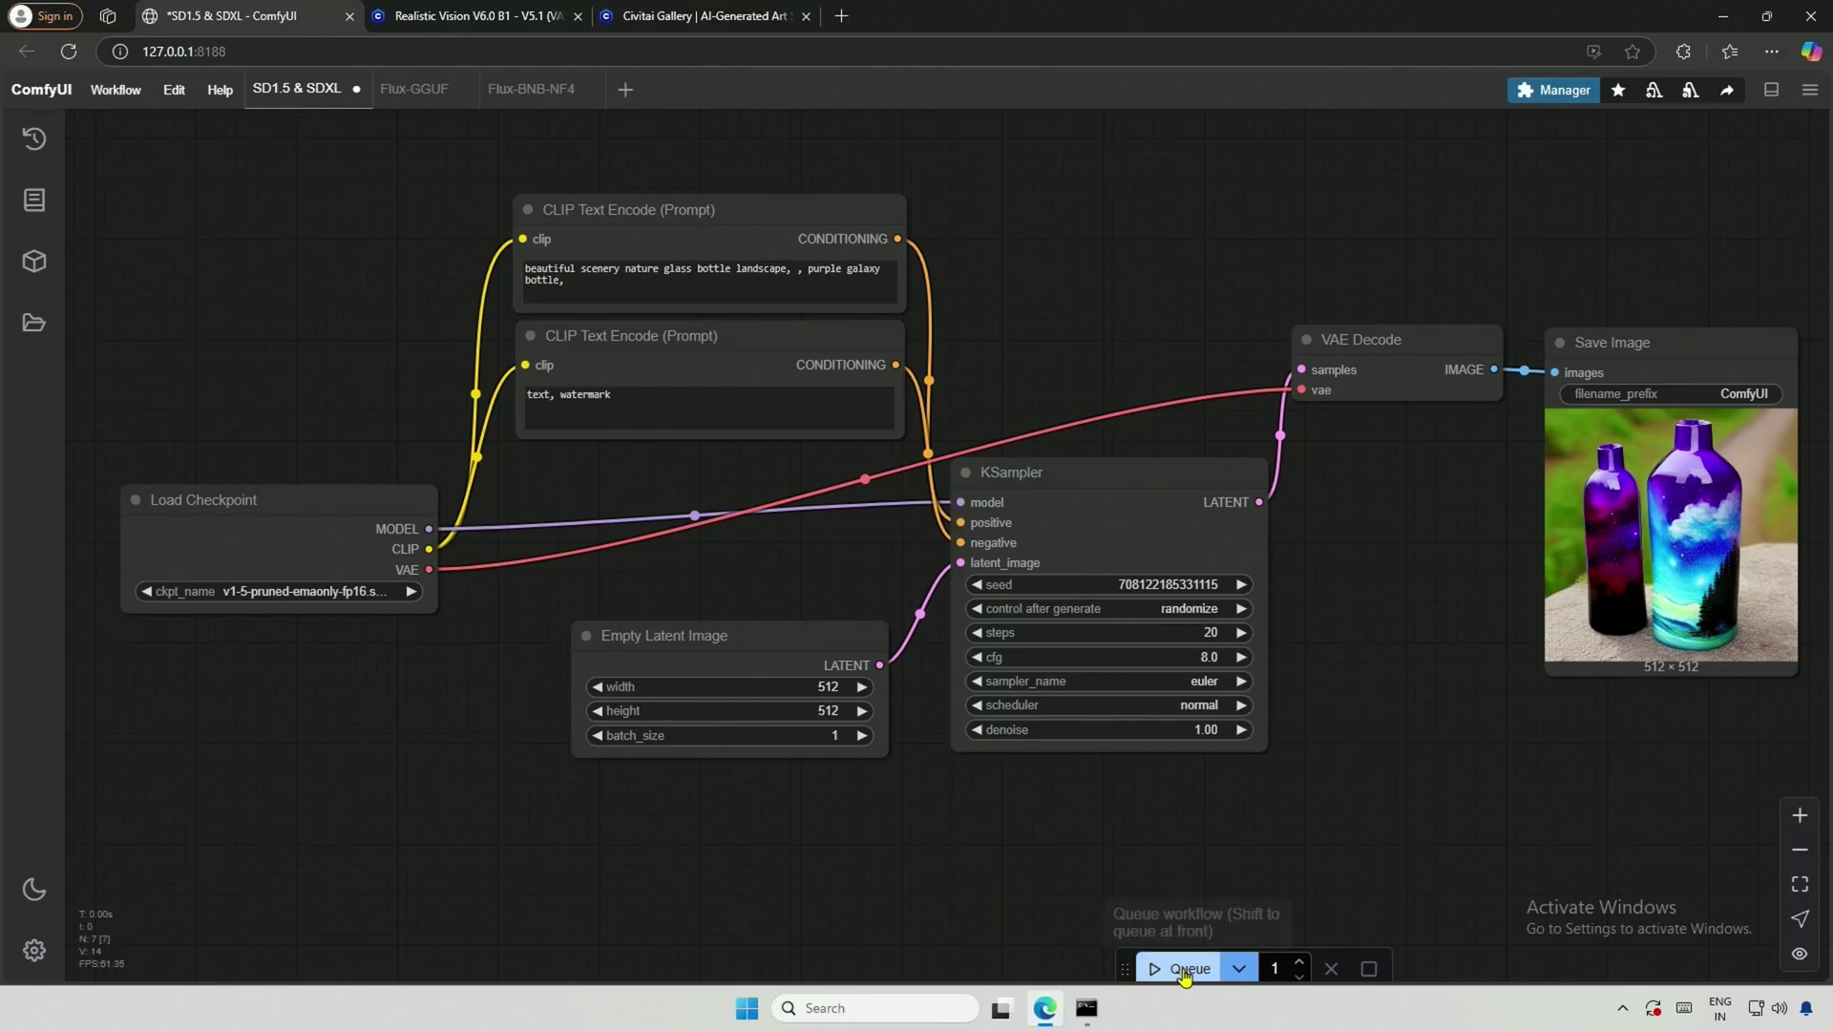
Step: Generate four more purple galaxy bottle images, then show the Load Checkpoint model list
{"action": "left_click", "coordinate": [1184, 968]}
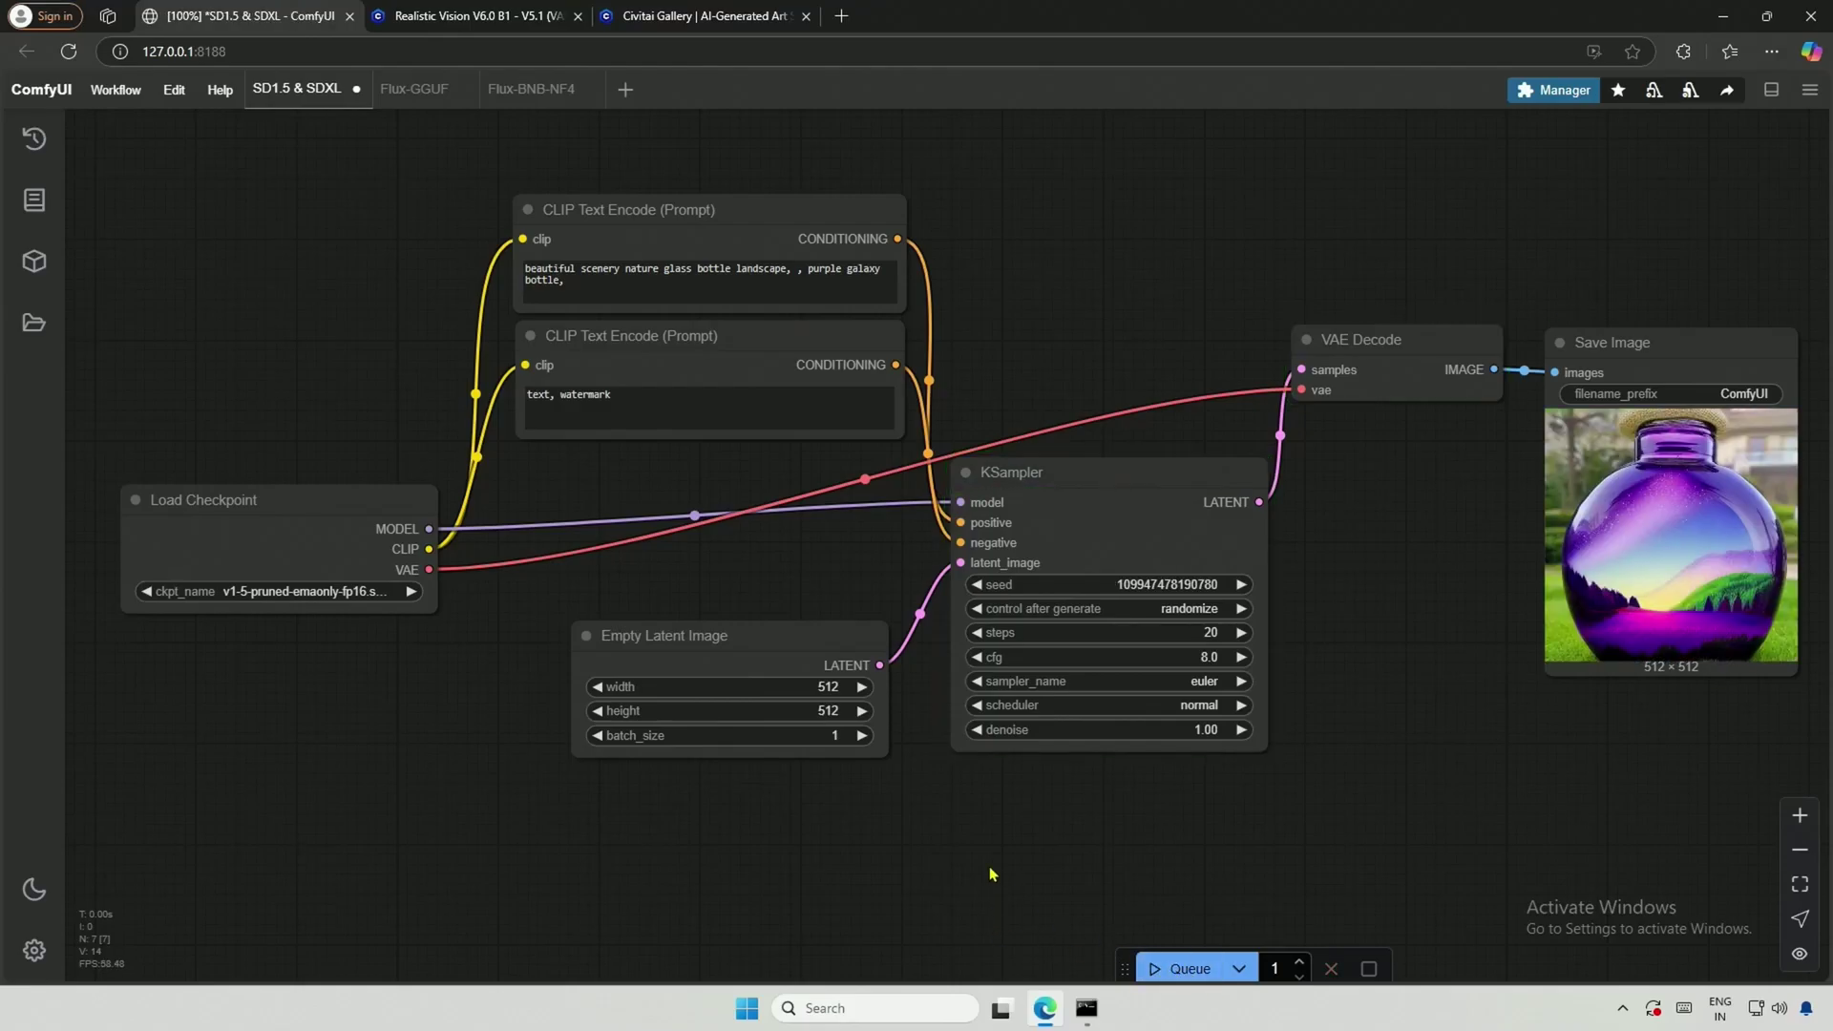
{"action": "left_click", "coordinate": [1154, 968]}
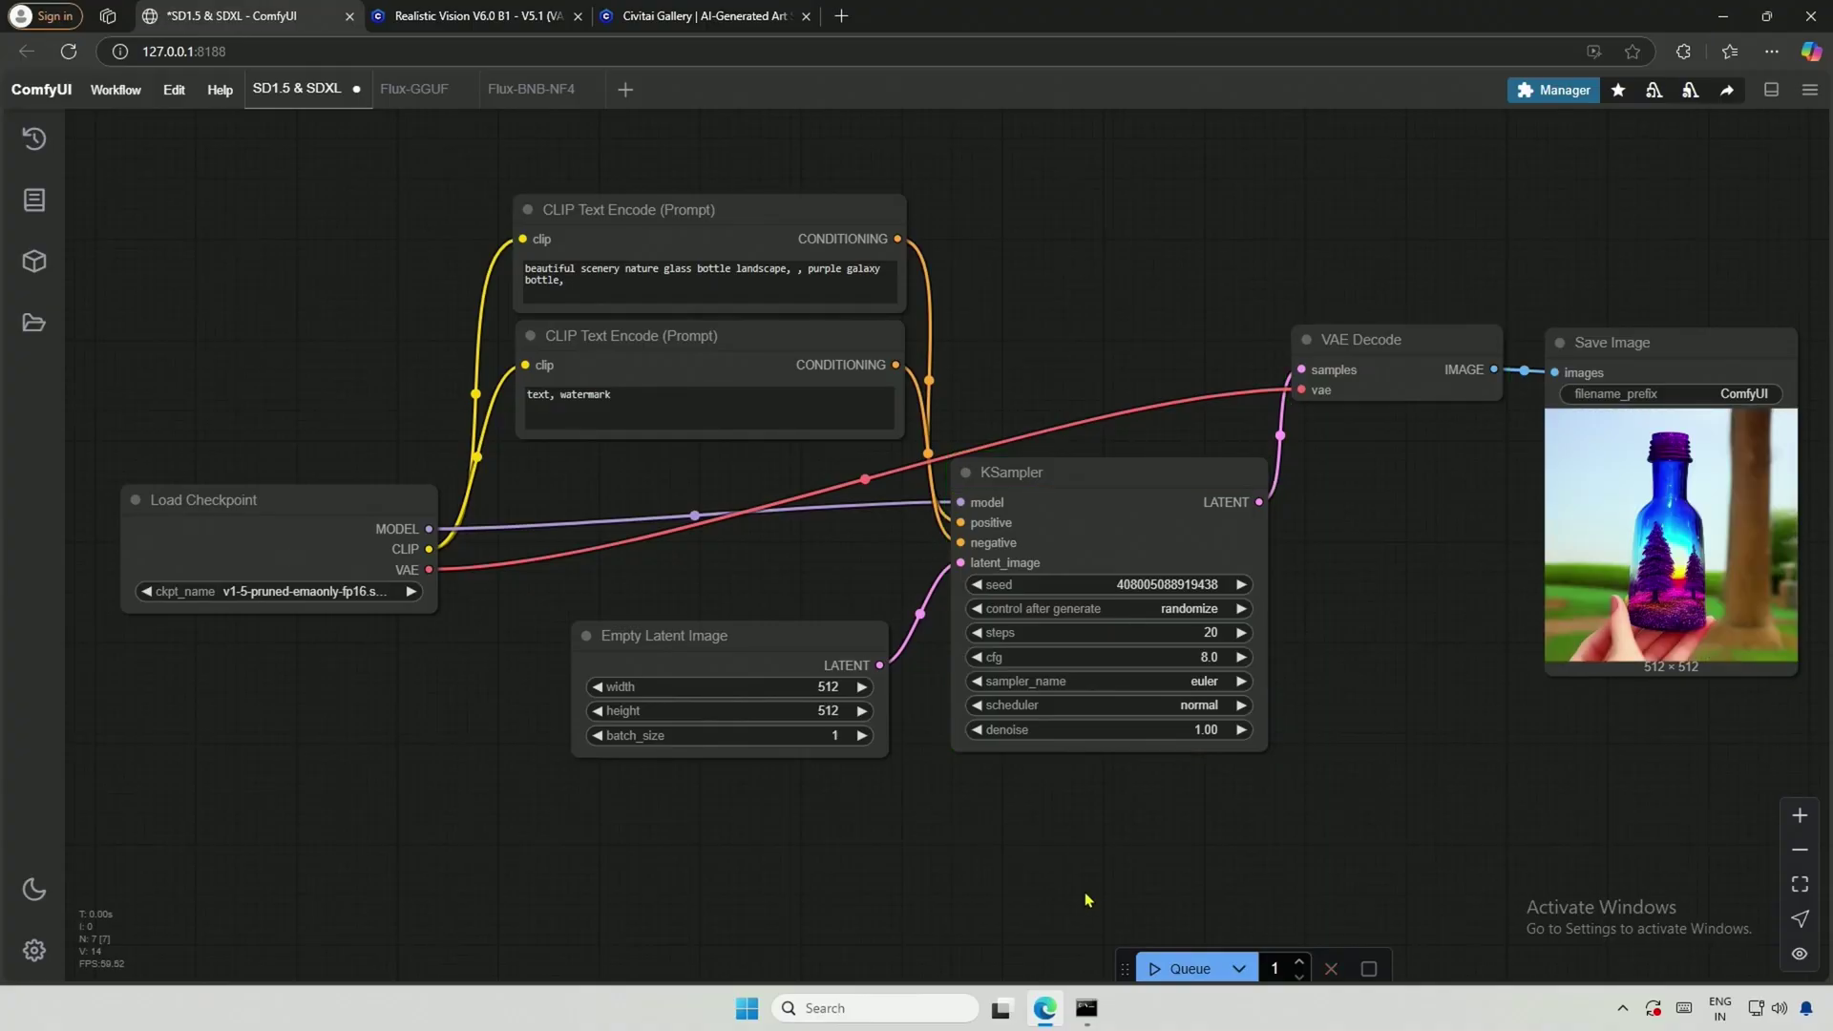
{"action": "left_click", "coordinate": [1157, 968]}
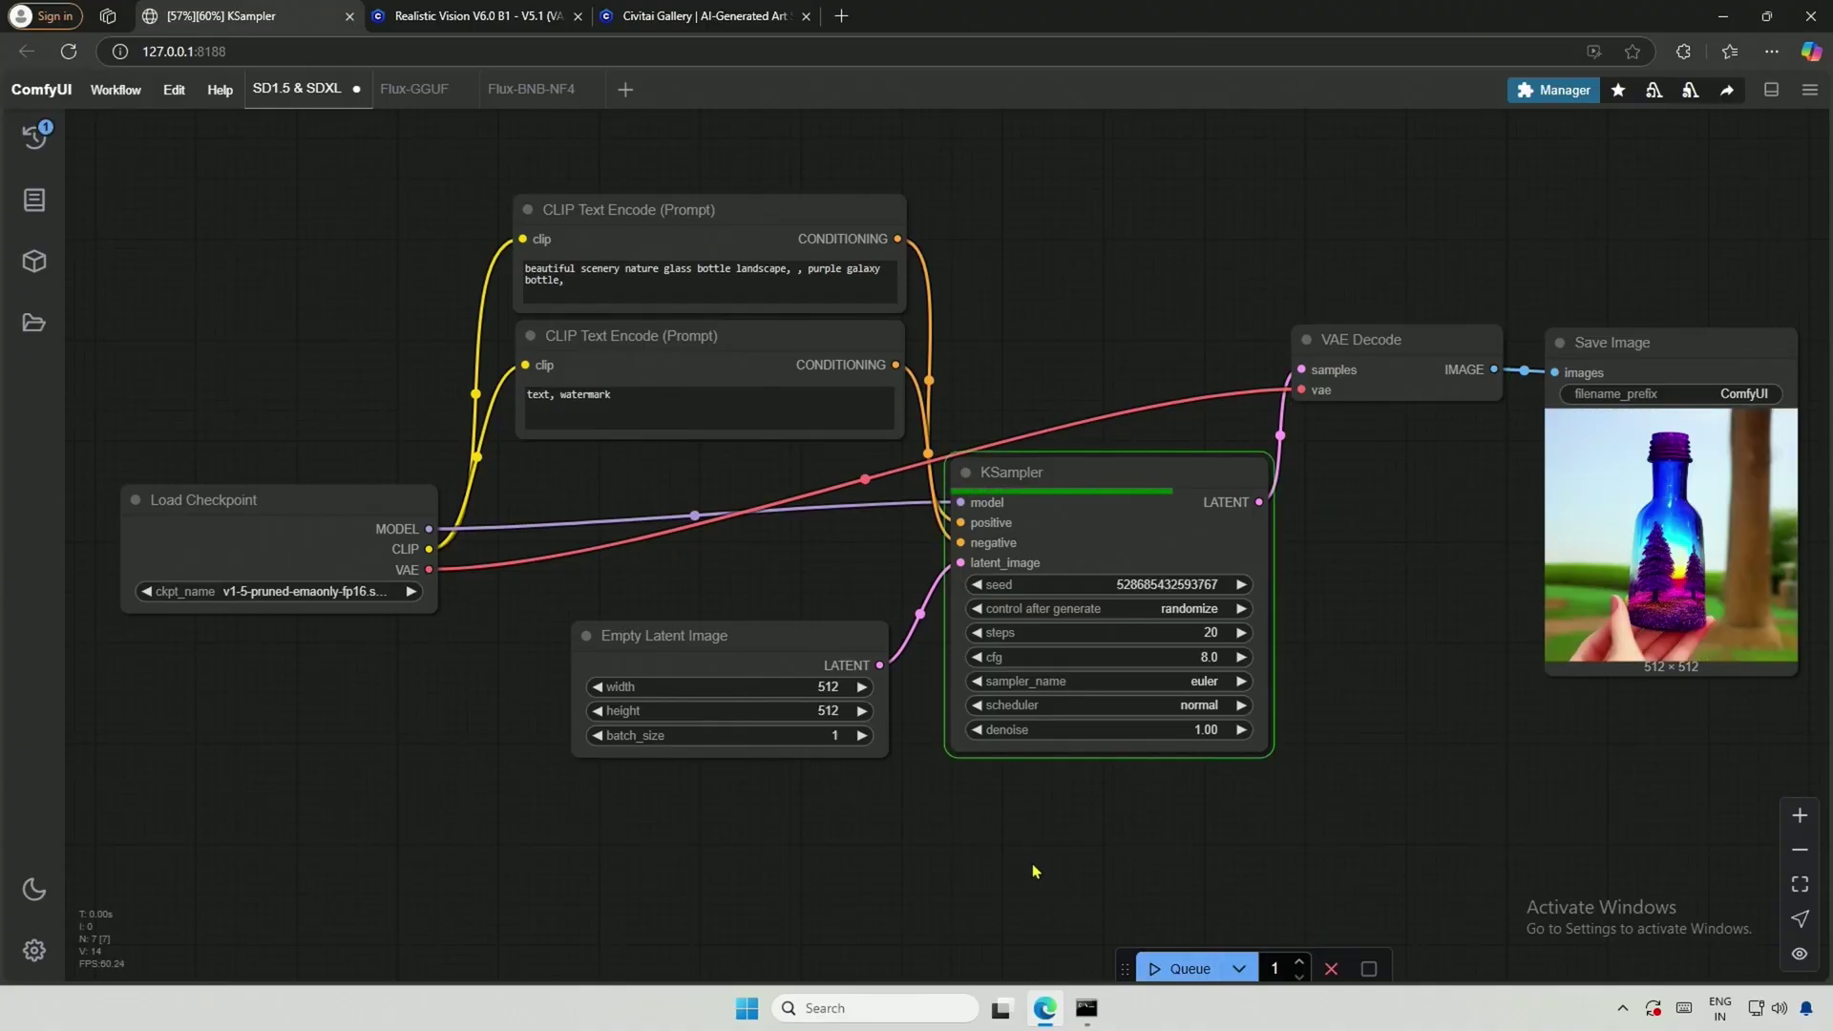
{"action": "left_click", "coordinate": [1180, 968]}
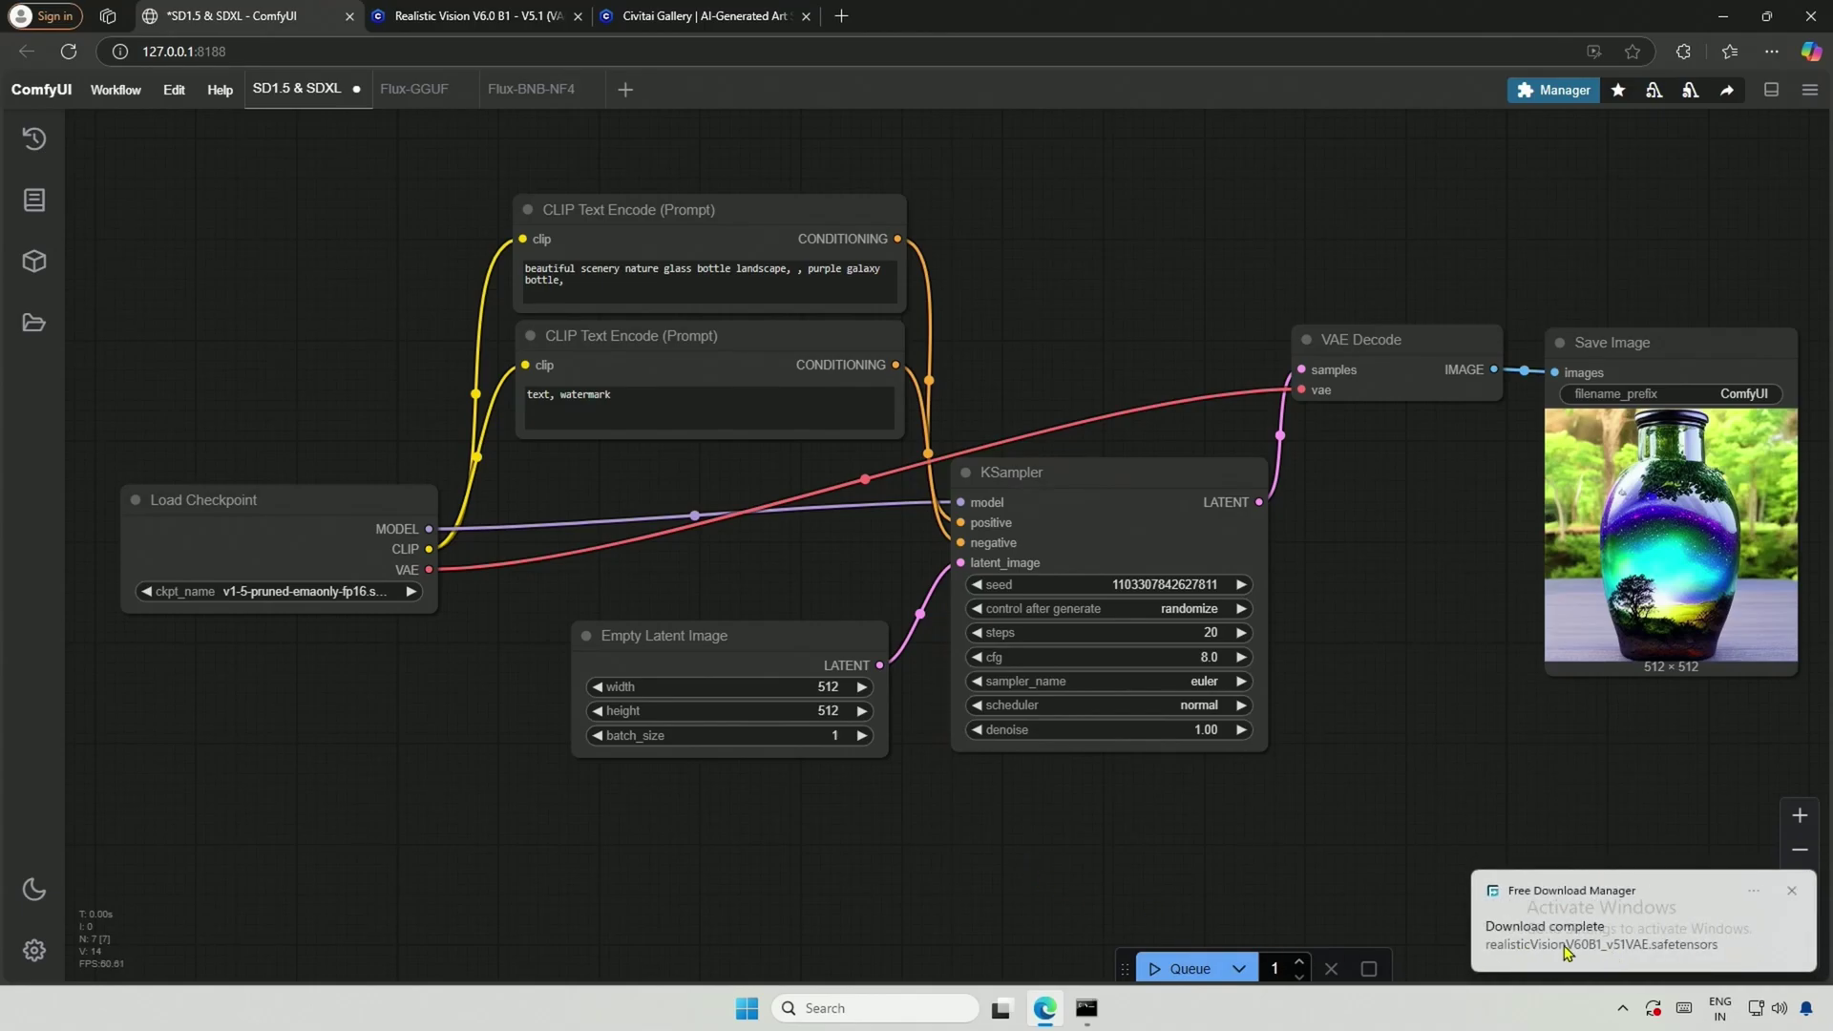
{"action": "left_click", "coordinate": [494, 17]}
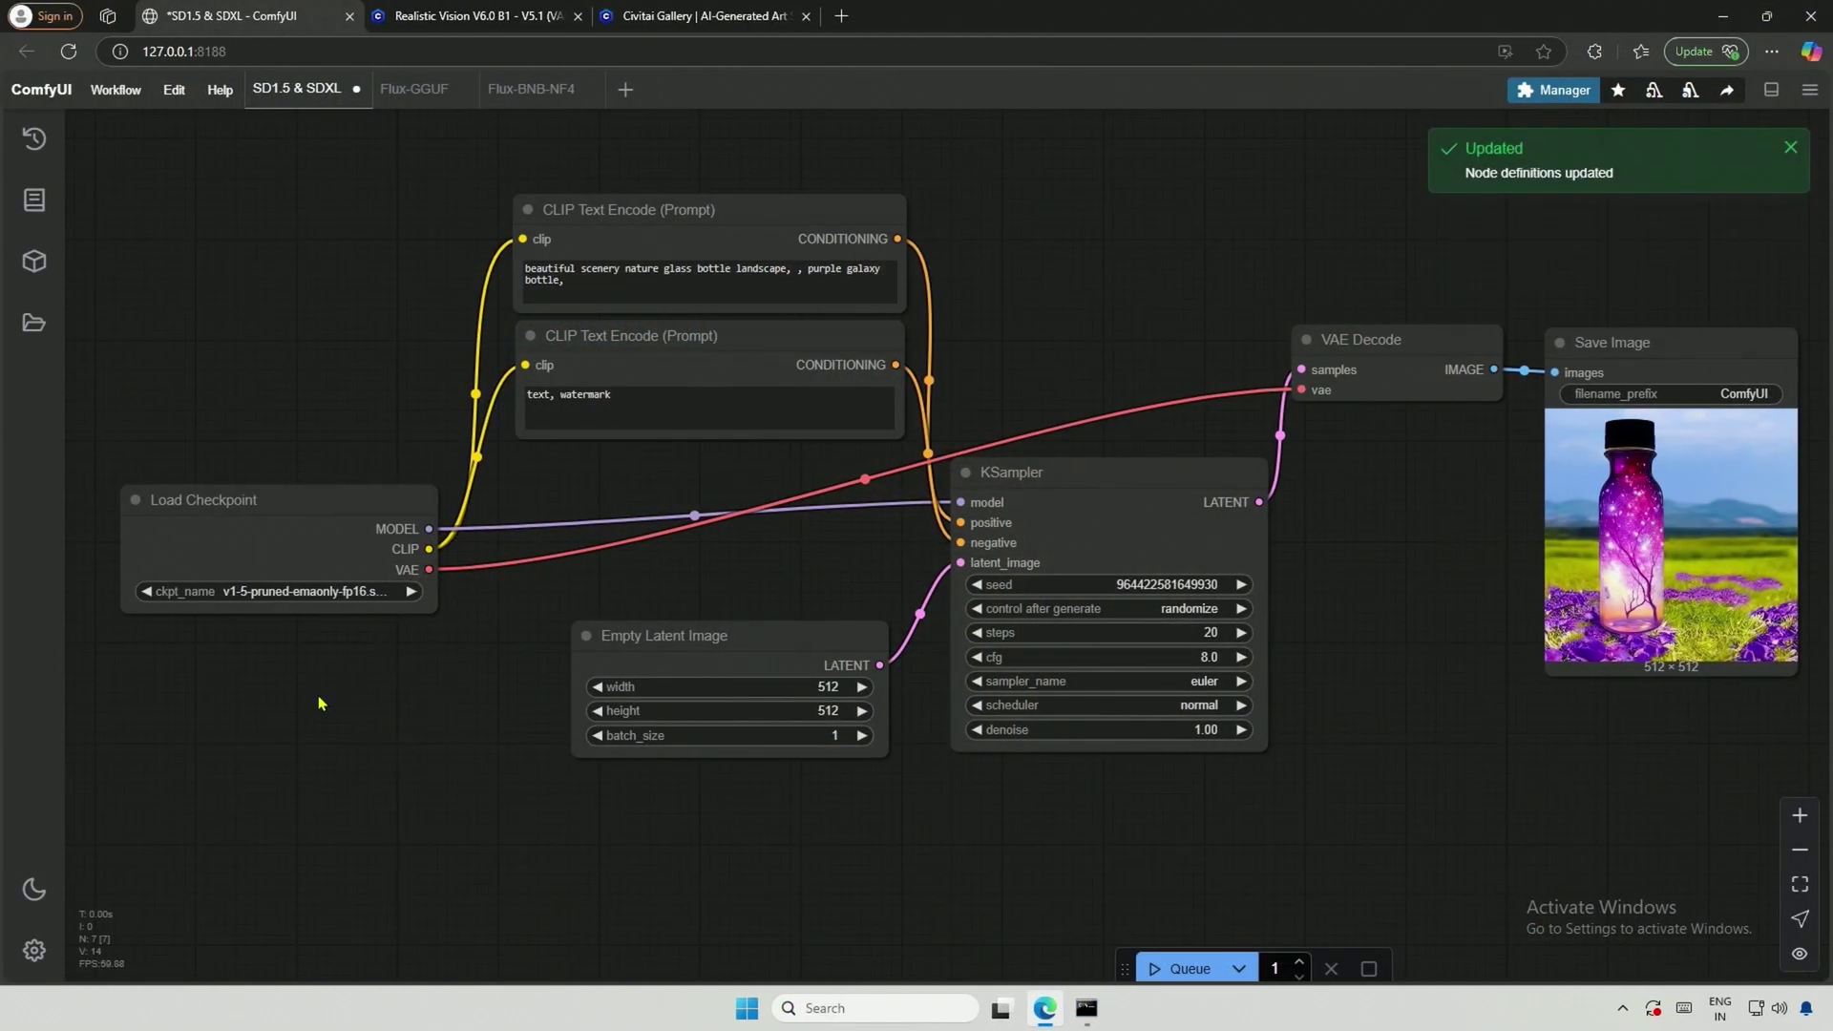
{"action": "left_click", "coordinate": [360, 591]}
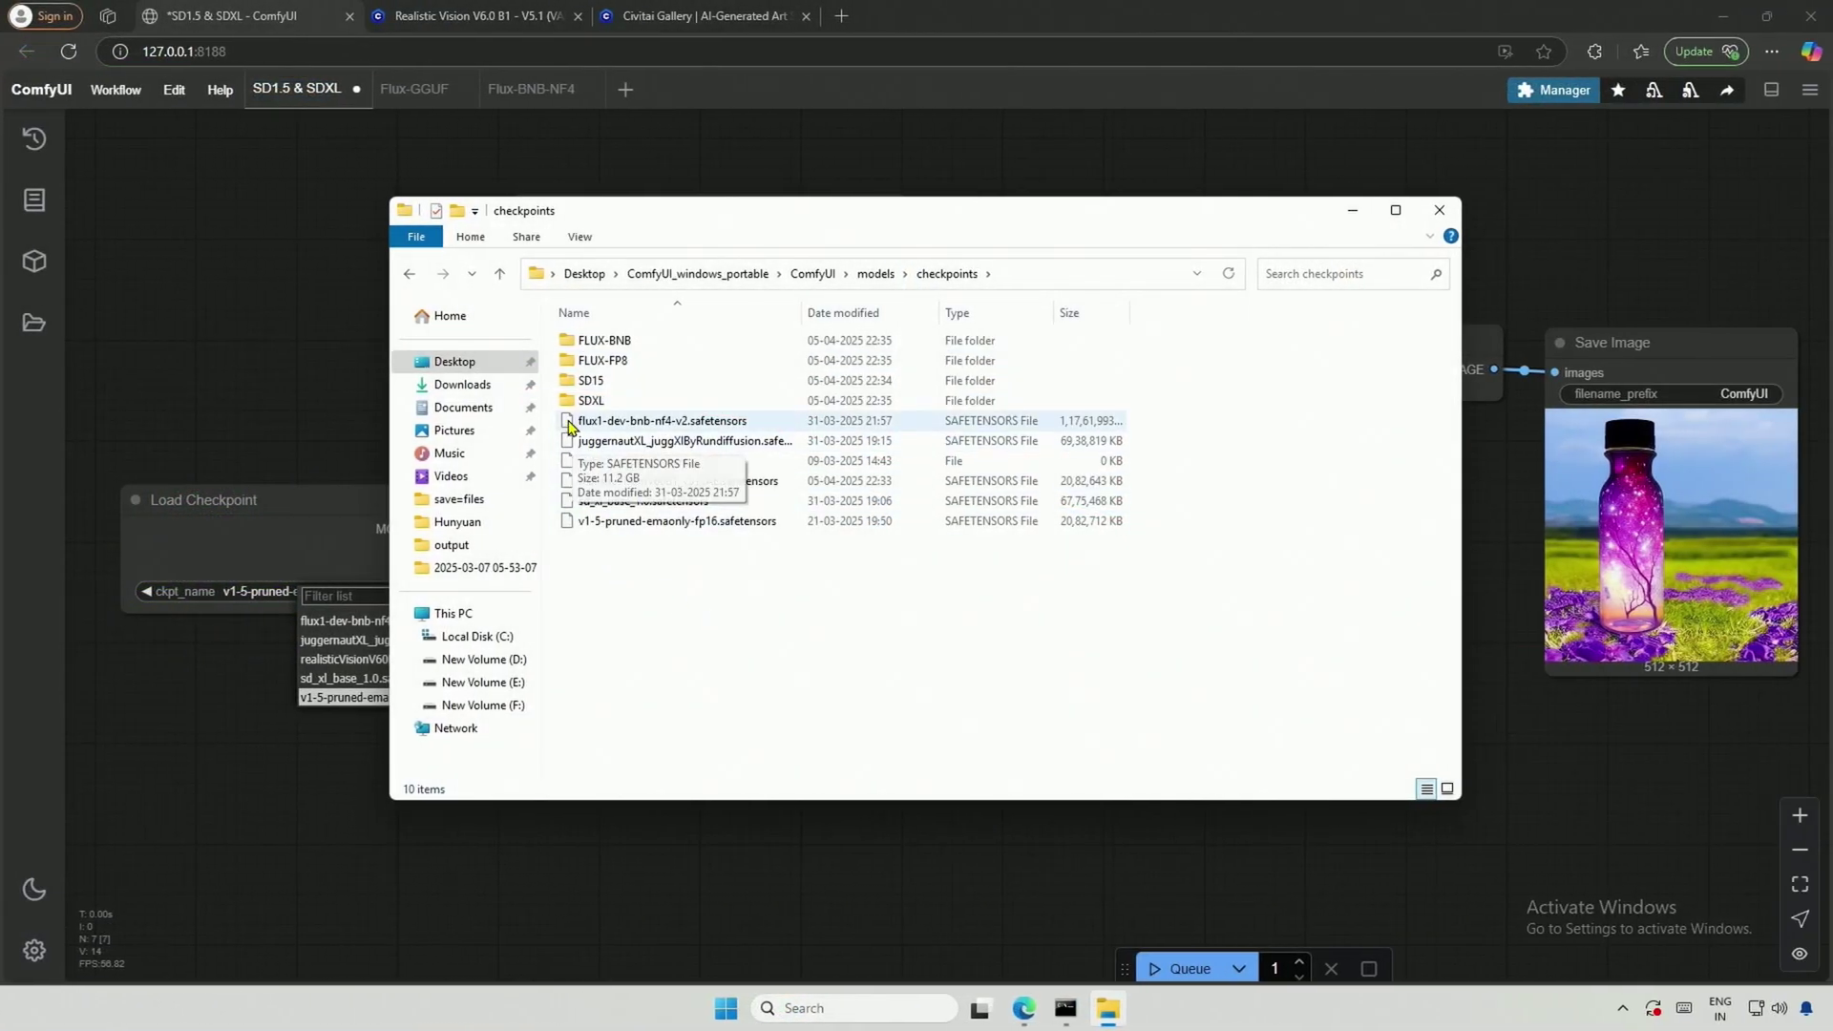
Step: Move flux1-dev-bnb-nf4-v2 into FLUX-BNB and the juggernautXL model into SDXL
{"action": "left_click_drag", "start_coordinate": [570, 427], "coordinate": [674, 342]}
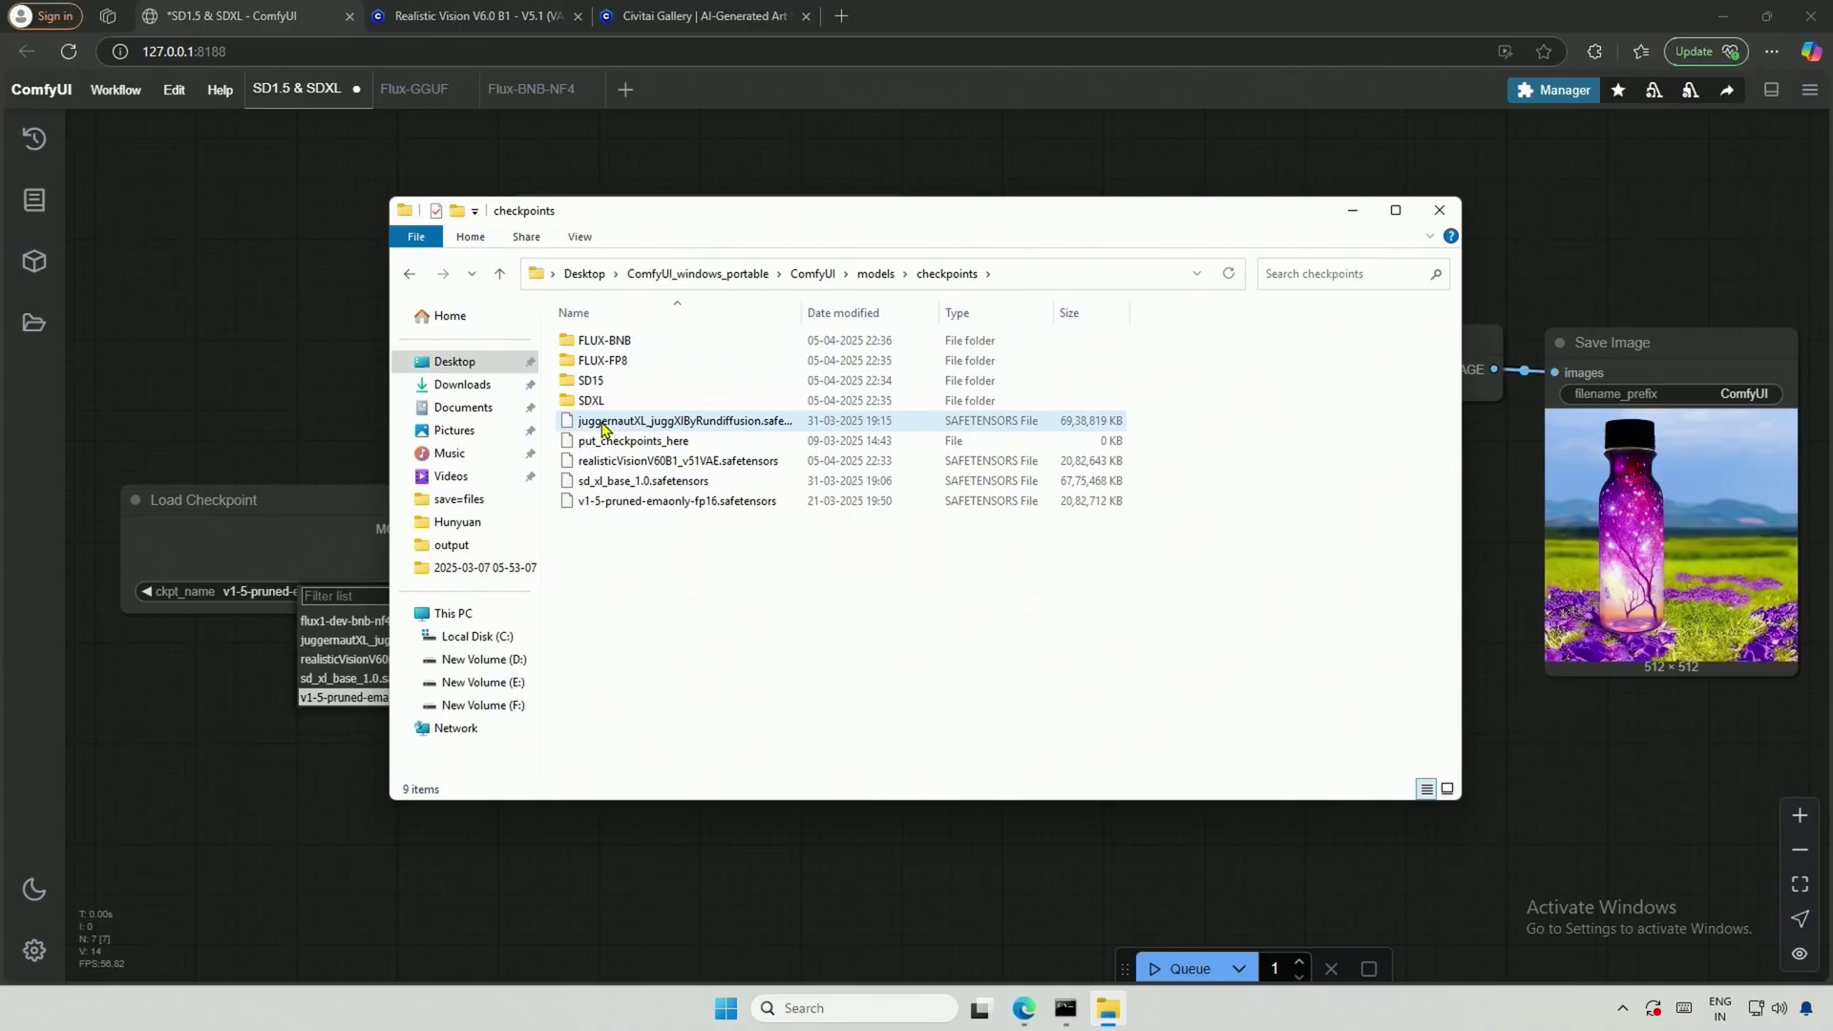
{"action": "left_click_drag", "start_coordinate": [603, 427], "coordinate": [653, 382]}
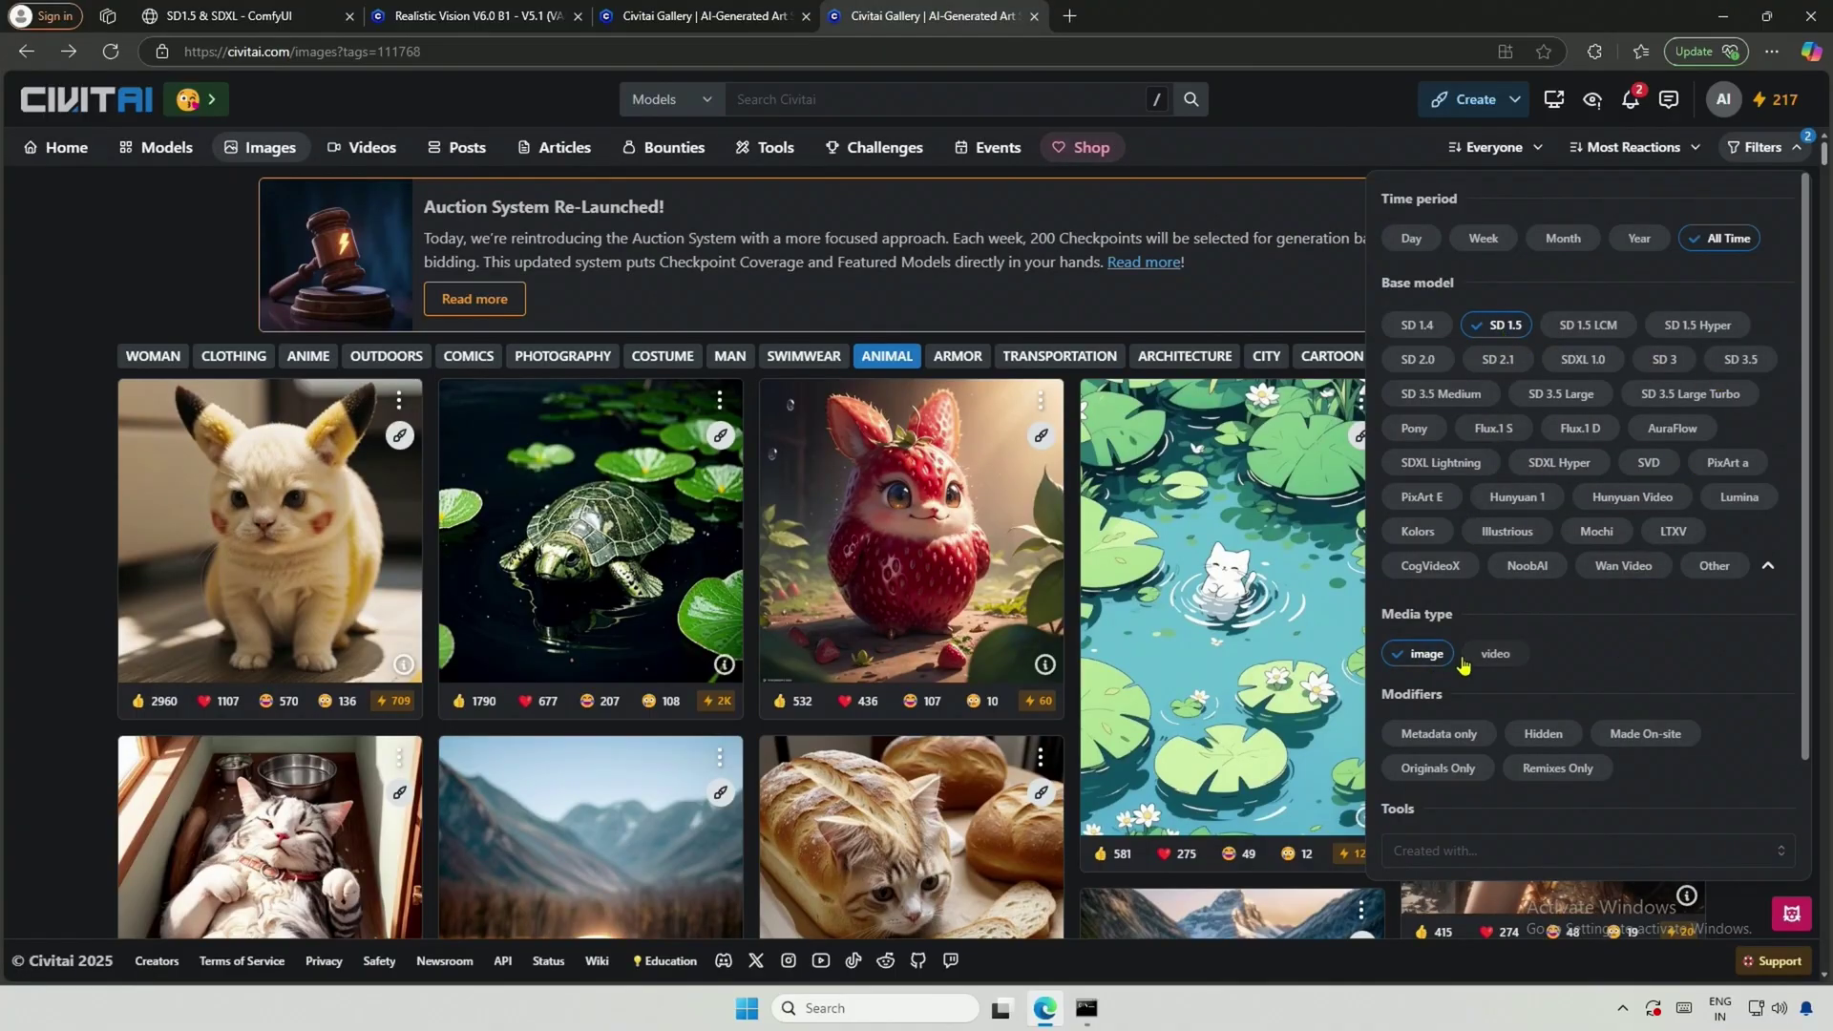
Step: Close the Filters panel, open the Pikachu kitten image and expand its full negative prompt
{"action": "left_click", "coordinate": [1762, 143]}
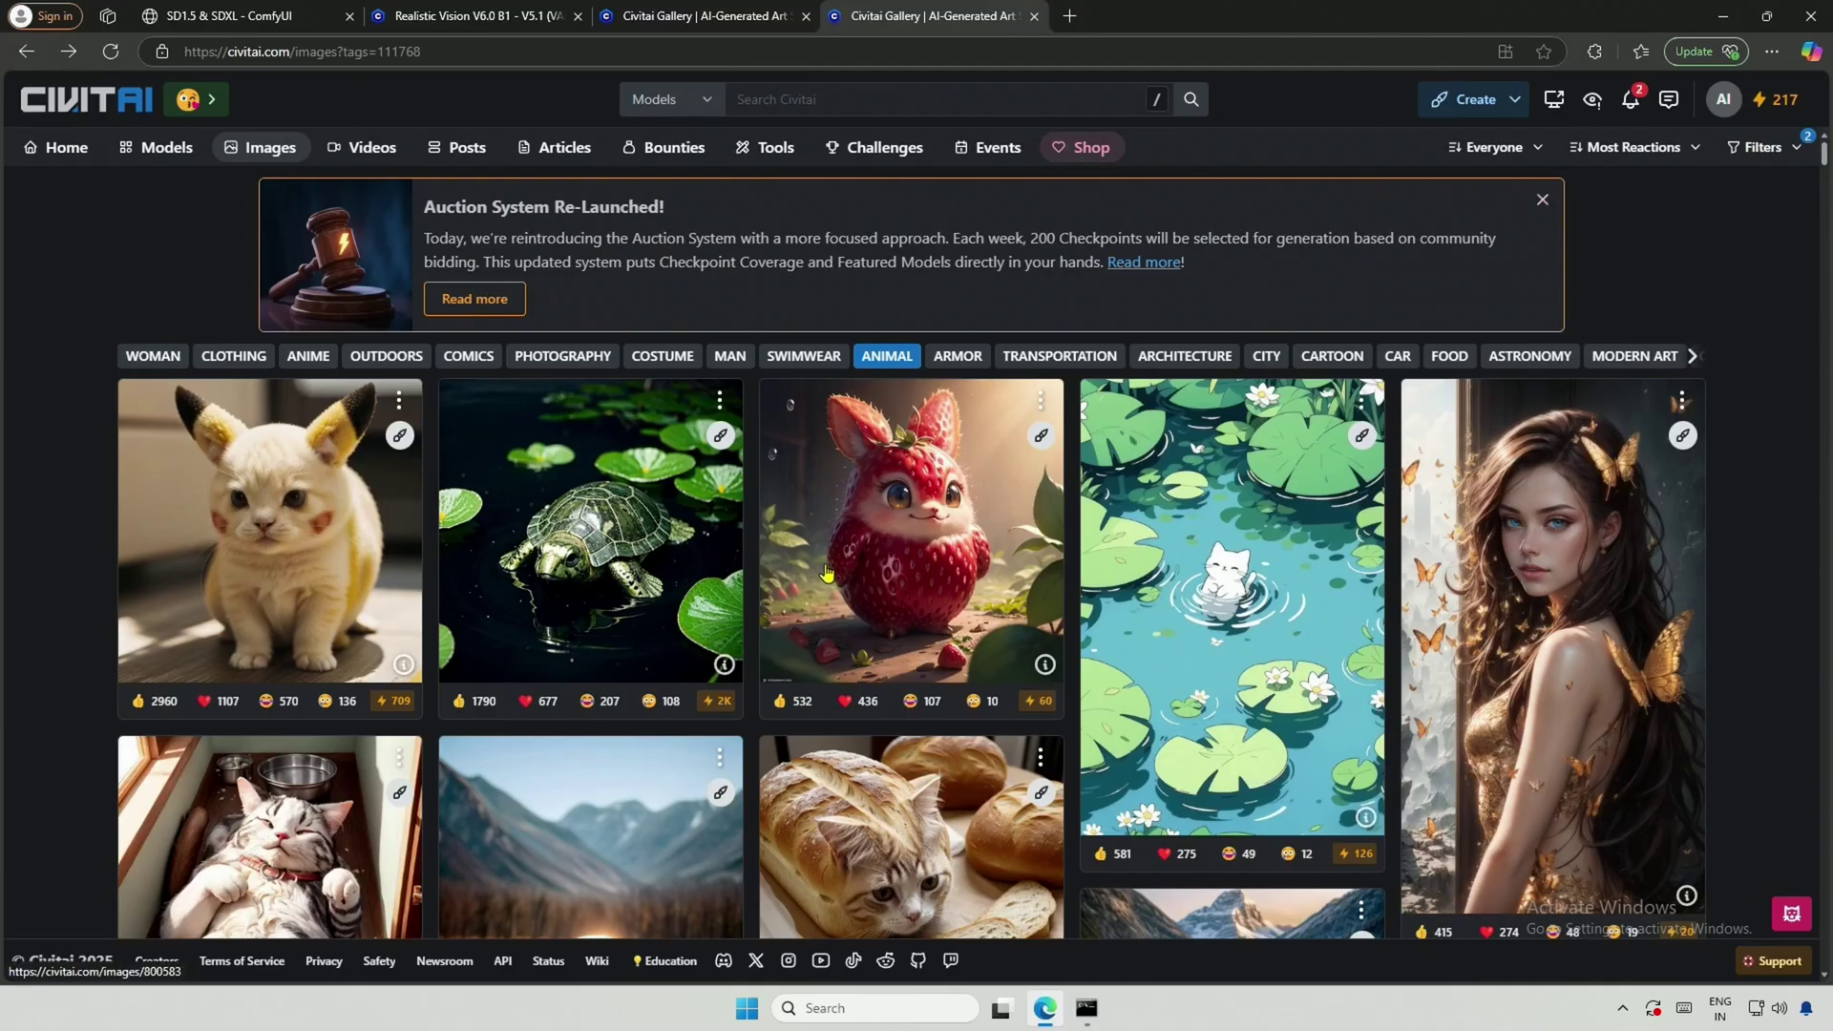
{"action": "scroll", "coordinate": [827, 573], "scroll_direction": "down", "scroll_amount": 2}
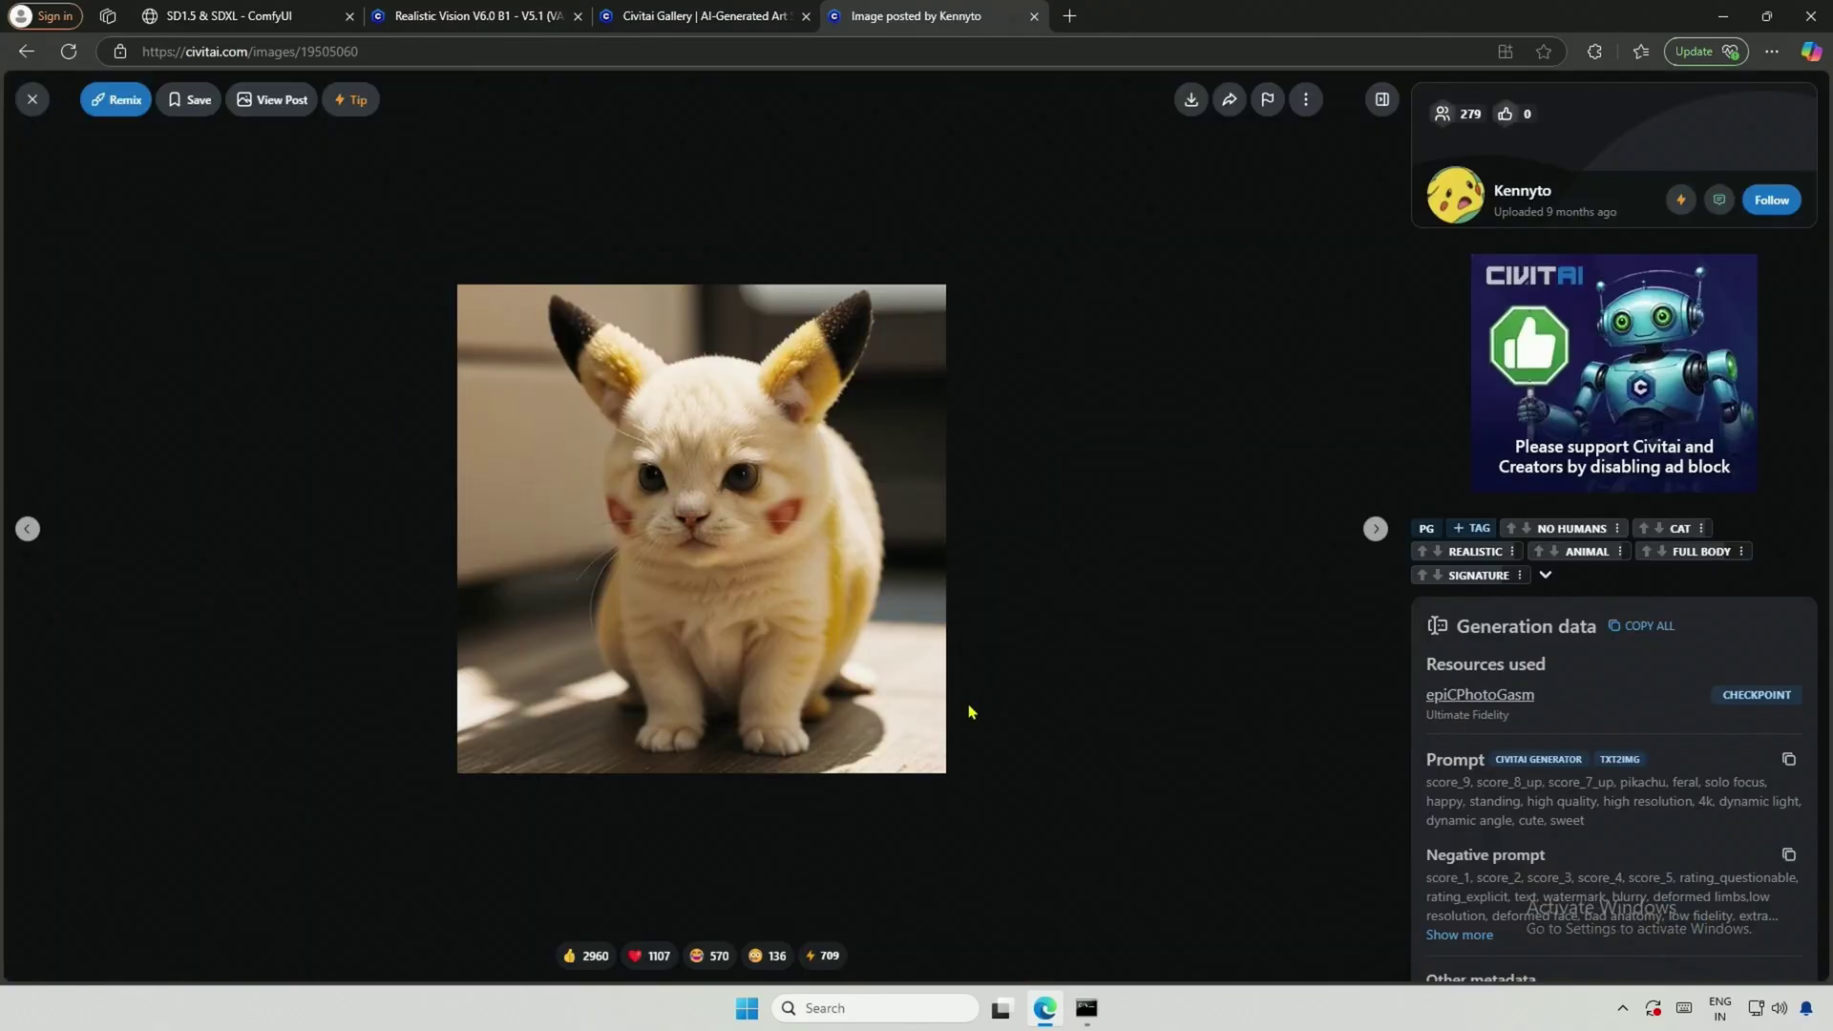
{"action": "left_click", "coordinate": [1456, 935]}
{"action": "scroll", "coordinate": [1461, 907], "scroll_direction": "down", "scroll_amount": 2}
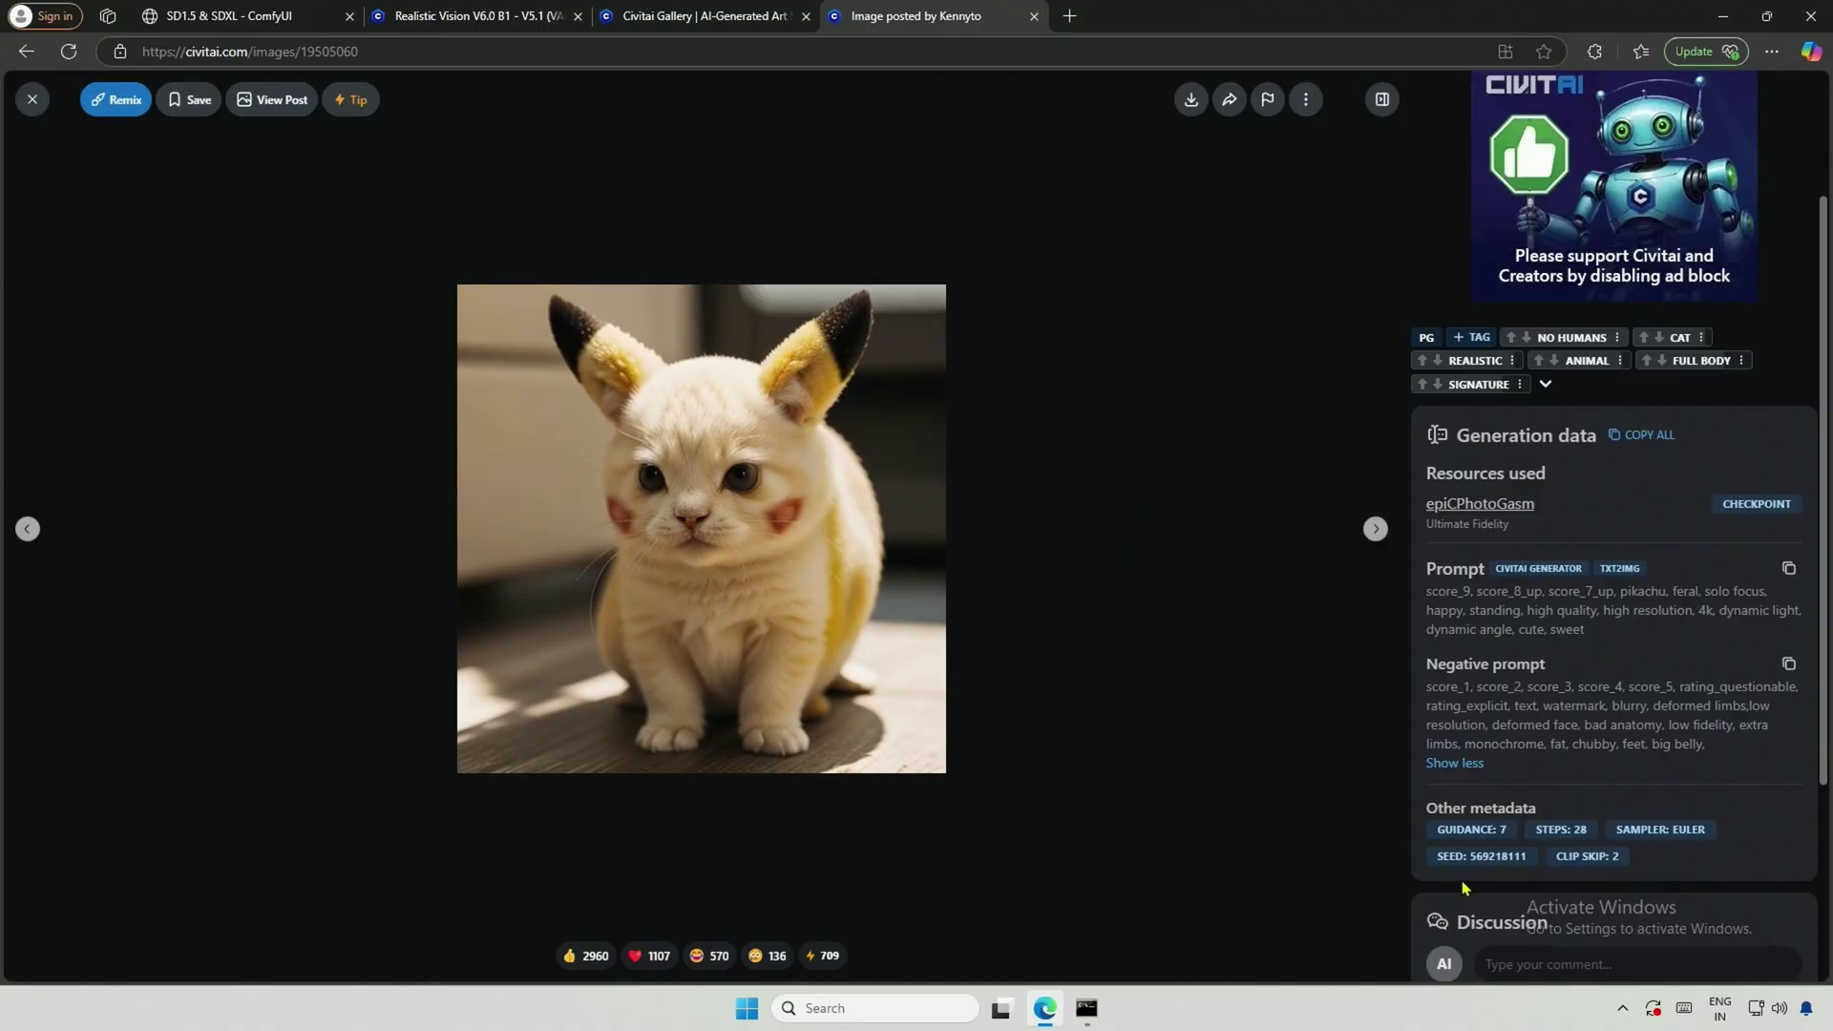
Step: Paste the Civitai Pikachu prompts into both CLIP Text Encode boxes and queue two generations
{"action": "left_click", "coordinate": [1789, 571]}
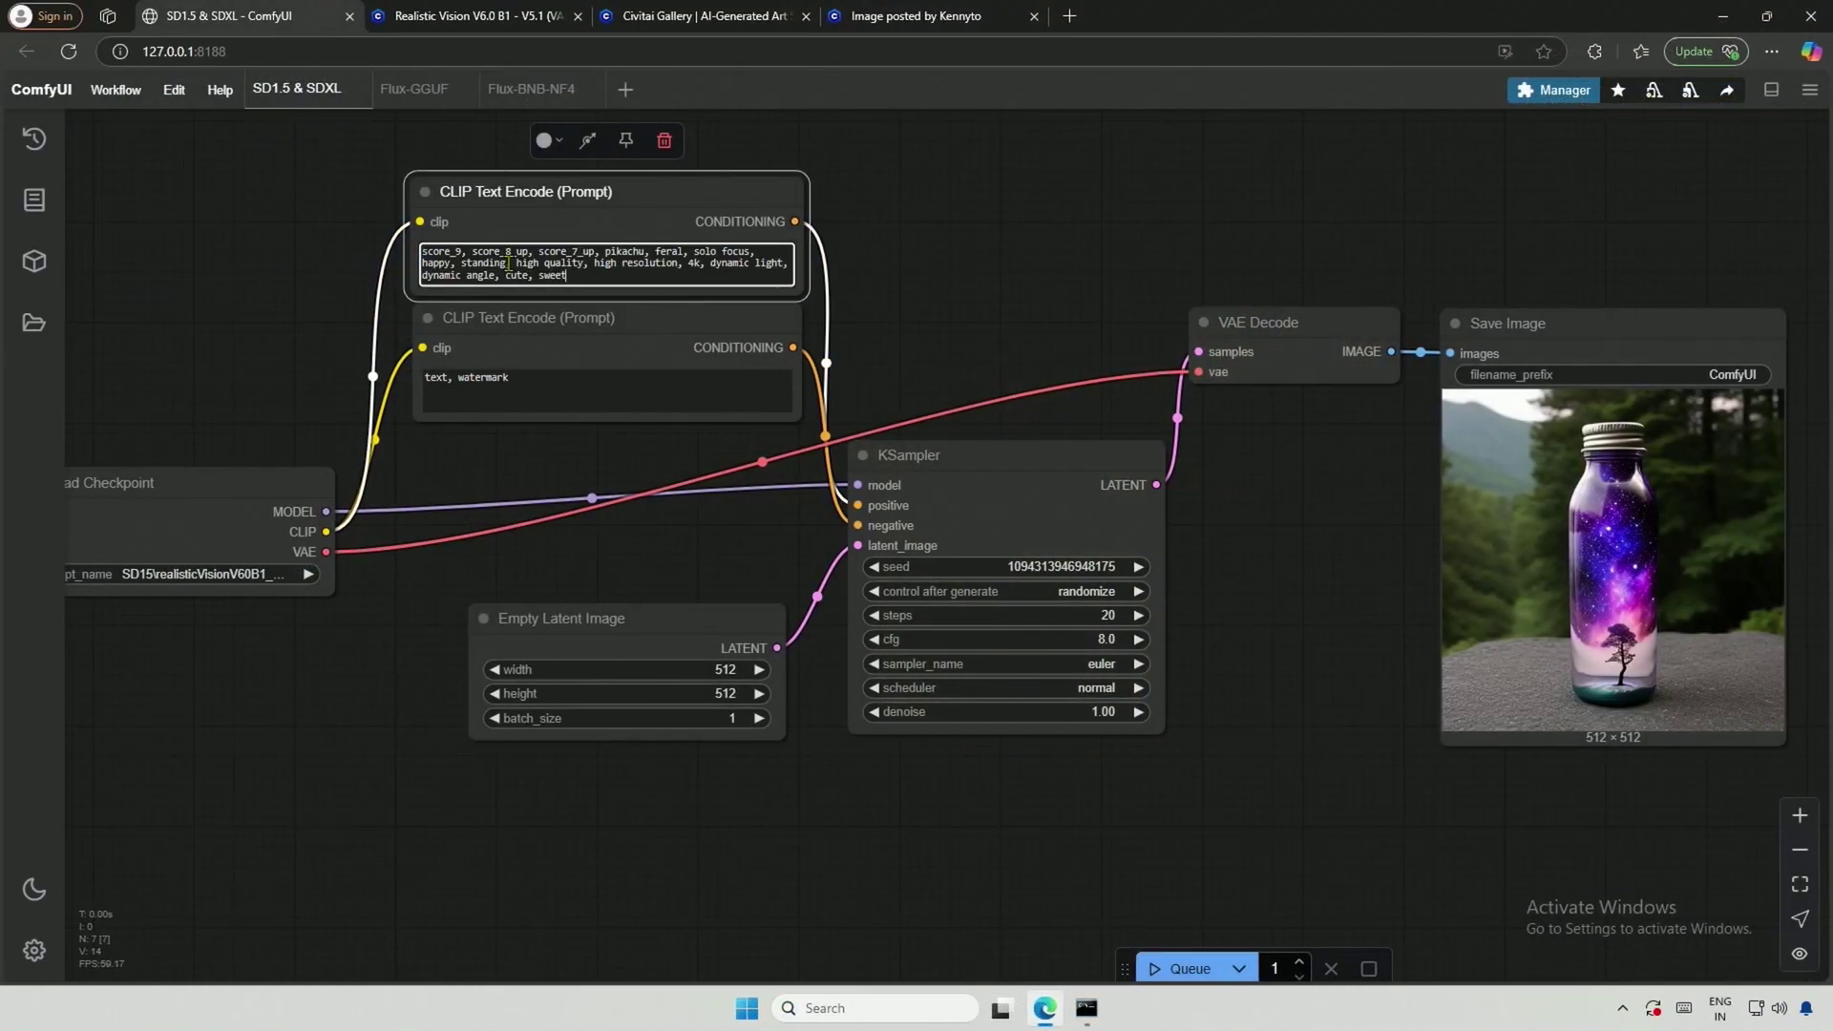
{"action": "left_click", "coordinate": [537, 413]}
{"action": "key", "text": "ctrl+v"}
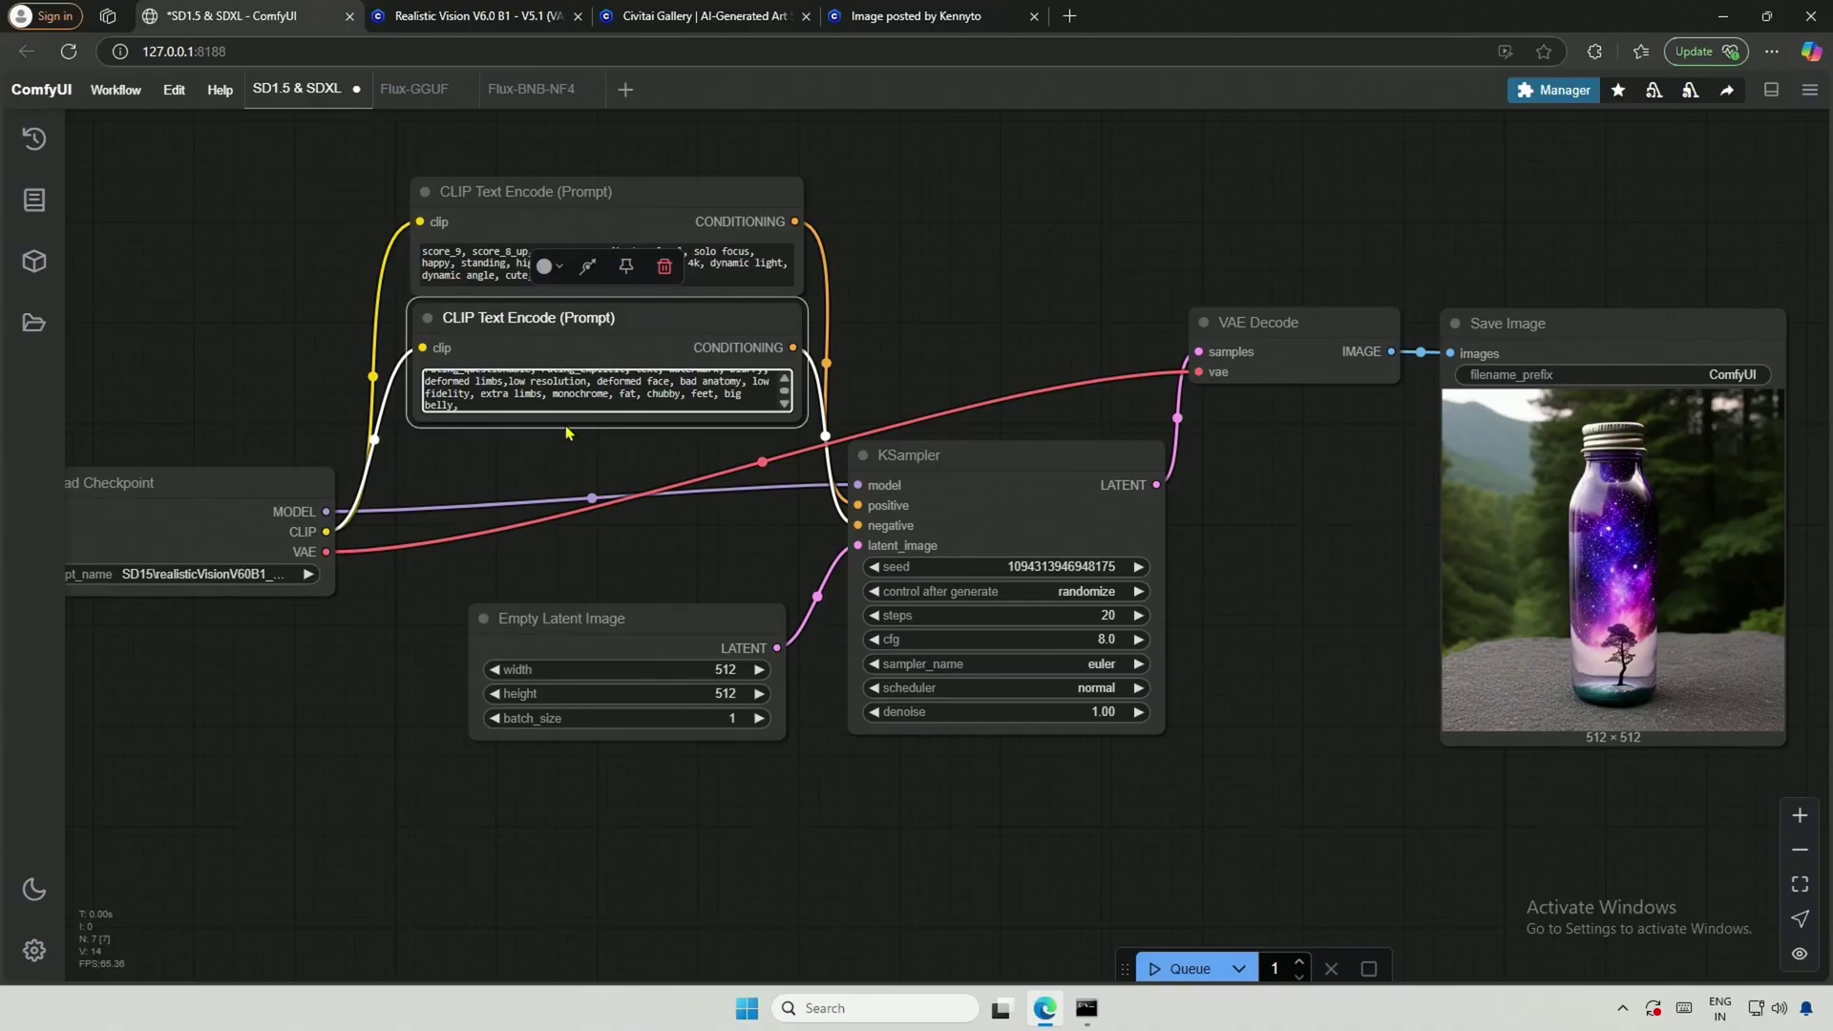
{"action": "left_click", "coordinate": [567, 456]}
{"action": "left_click", "coordinate": [1155, 964]}
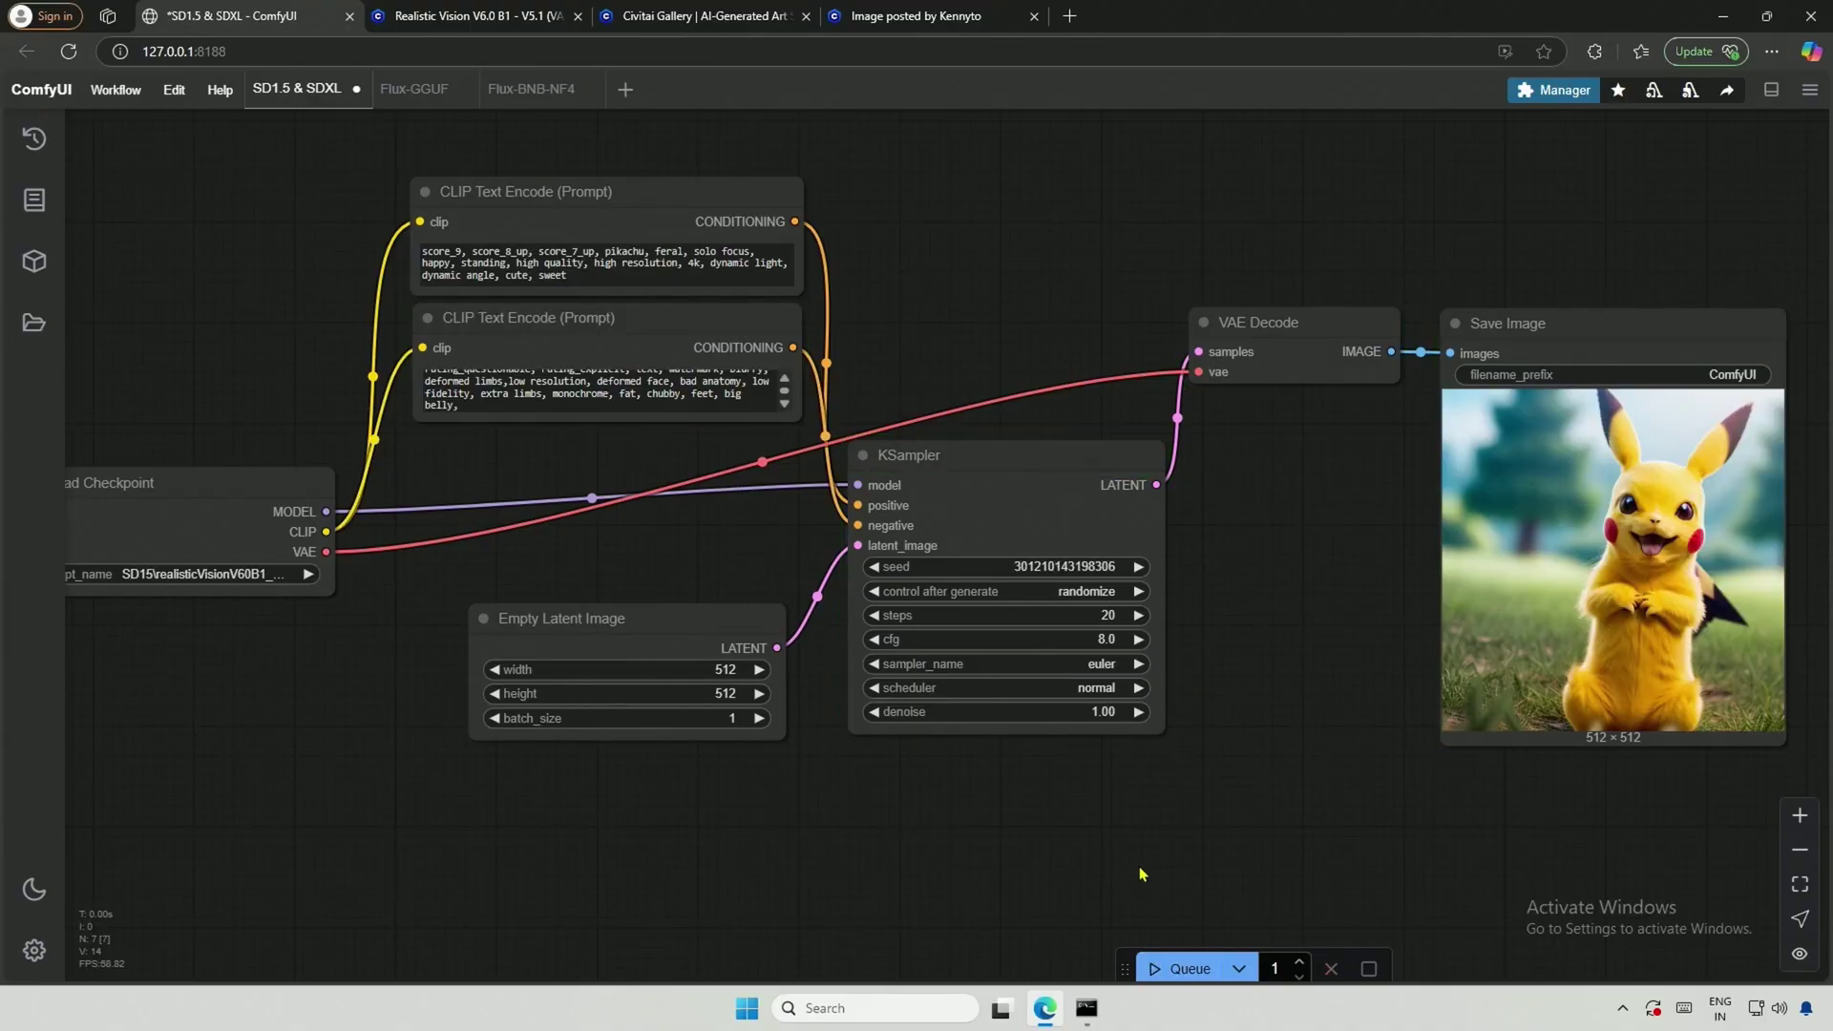
{"action": "left_click", "coordinate": [1161, 972]}
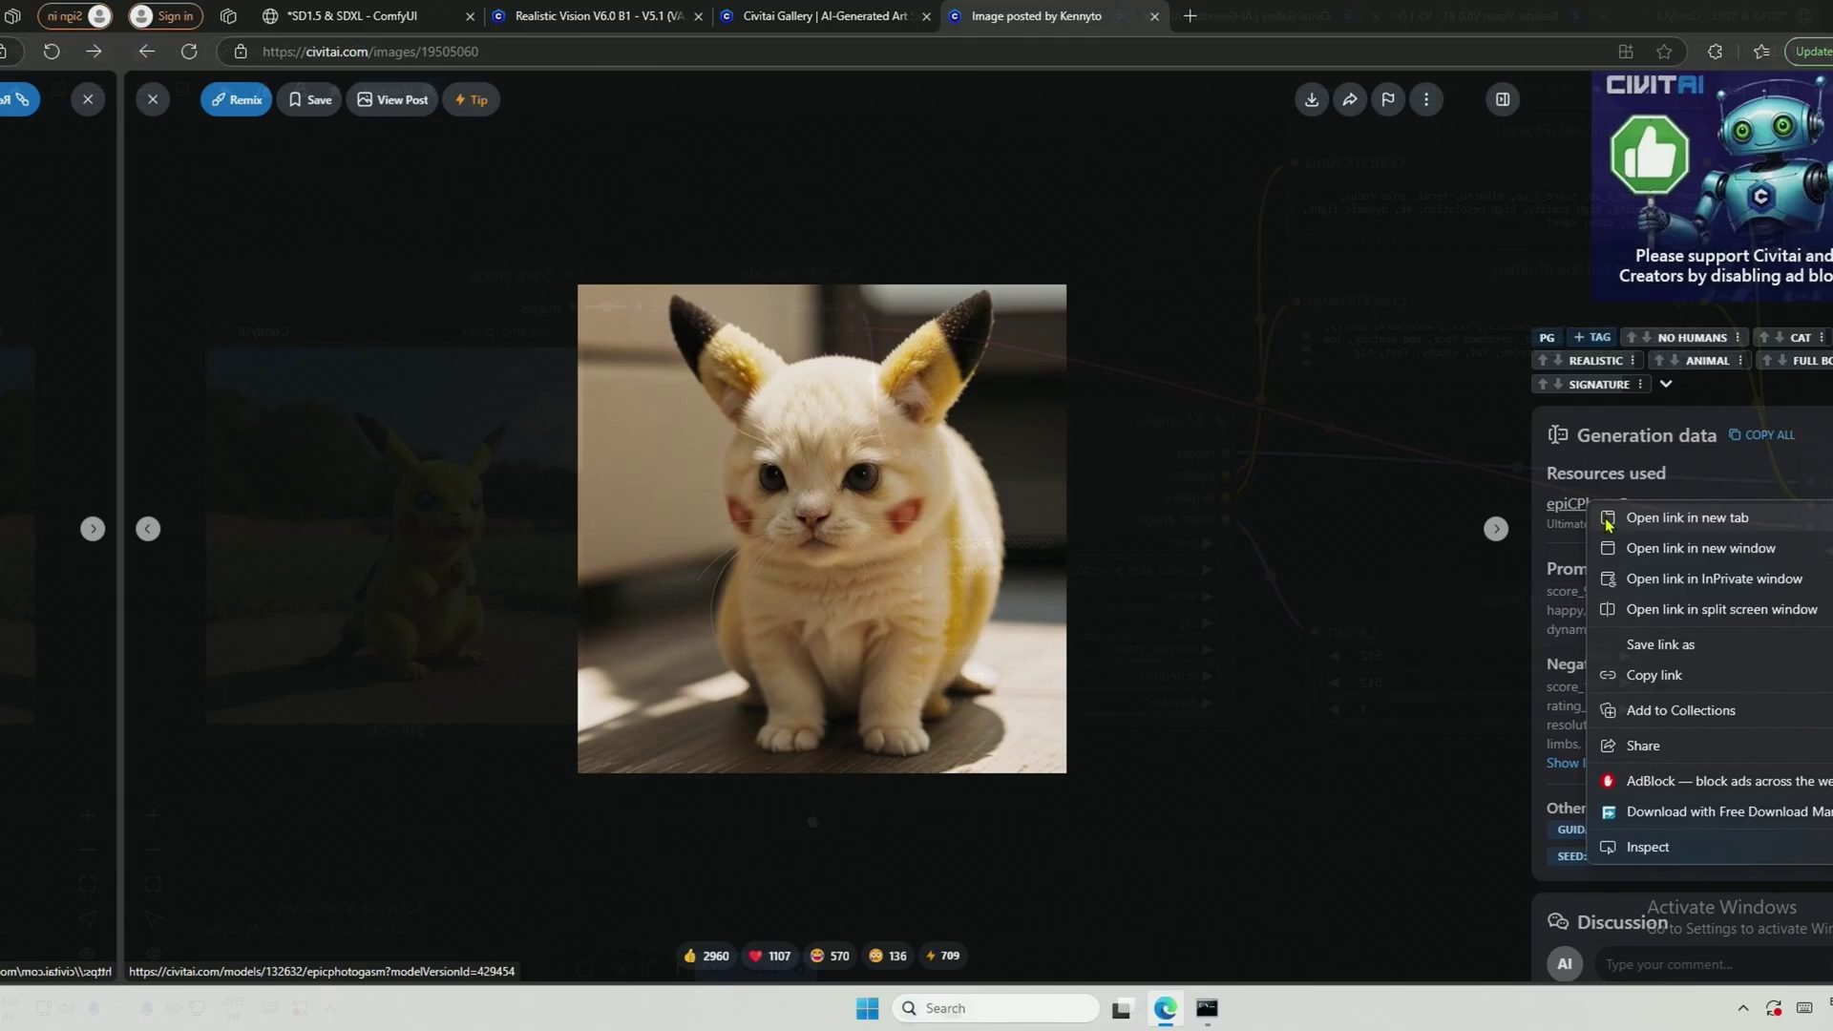
Step: Open the epiCPhotoGasm page and download its 1.99 GB checkpoint into checkpoints\SD15
{"action": "left_click", "coordinate": [1610, 521]}
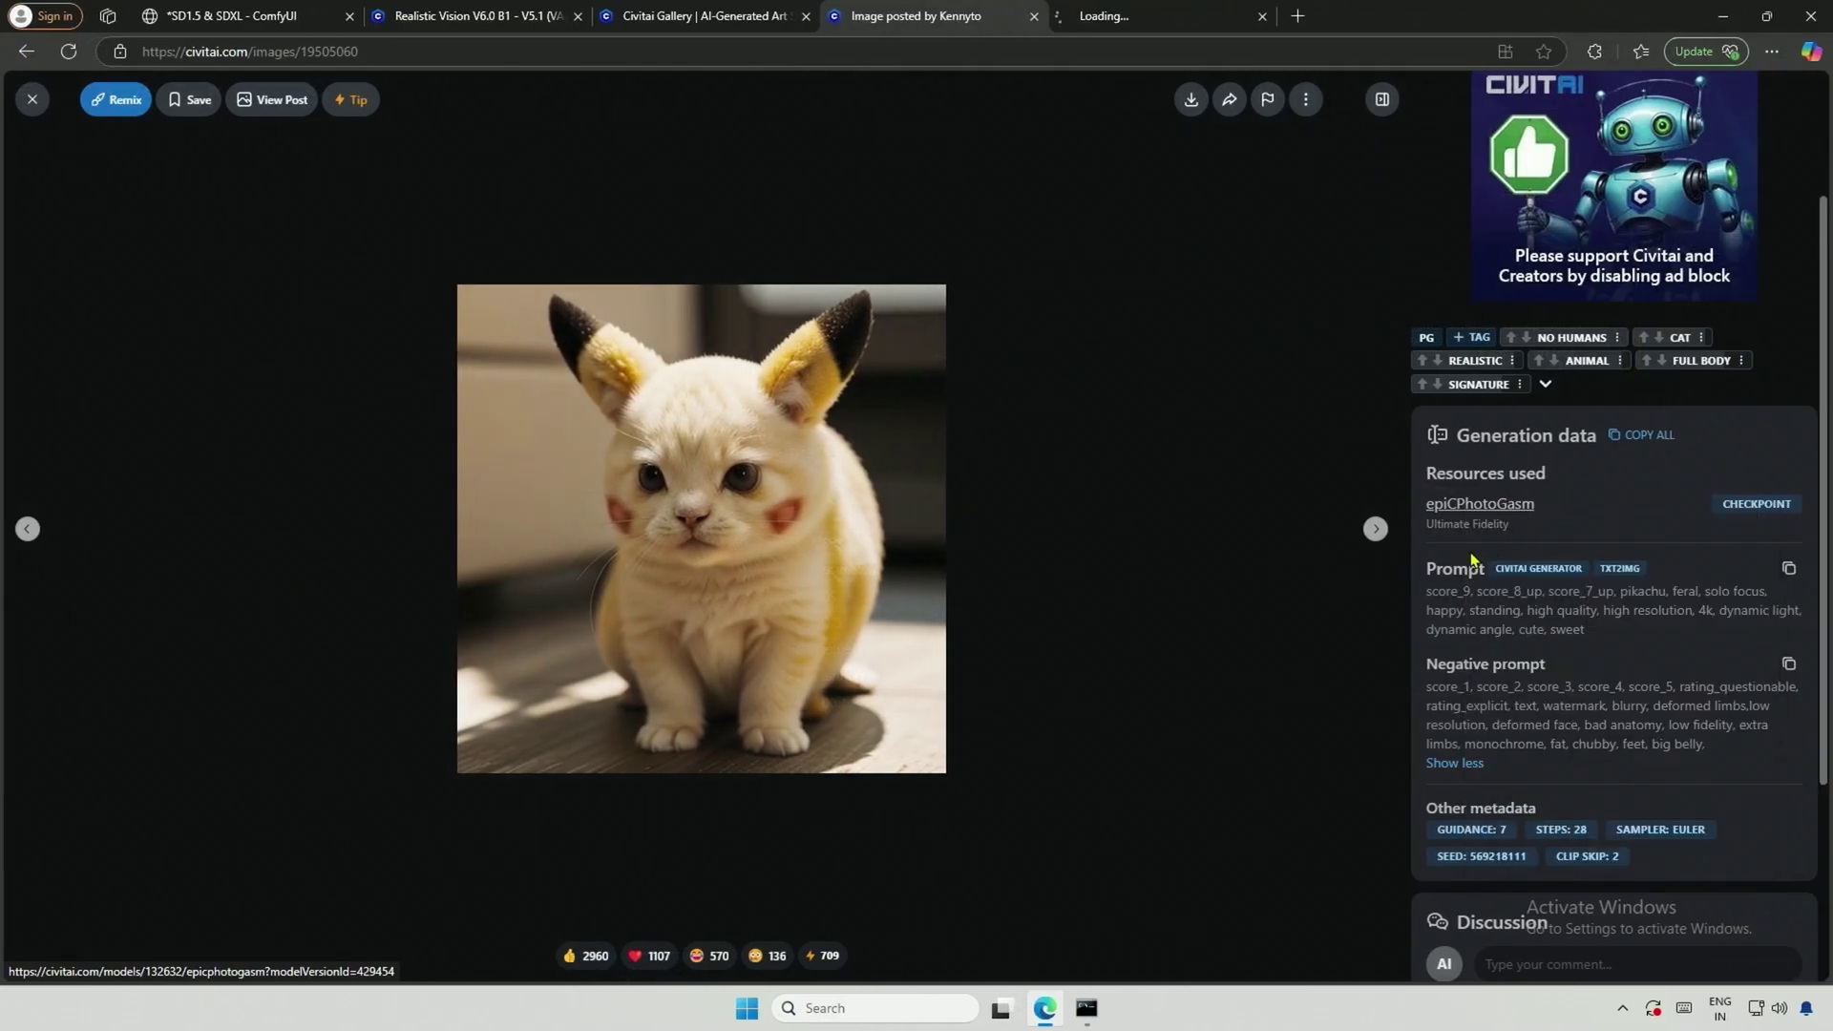
{"action": "left_click", "coordinate": [1126, 19]}
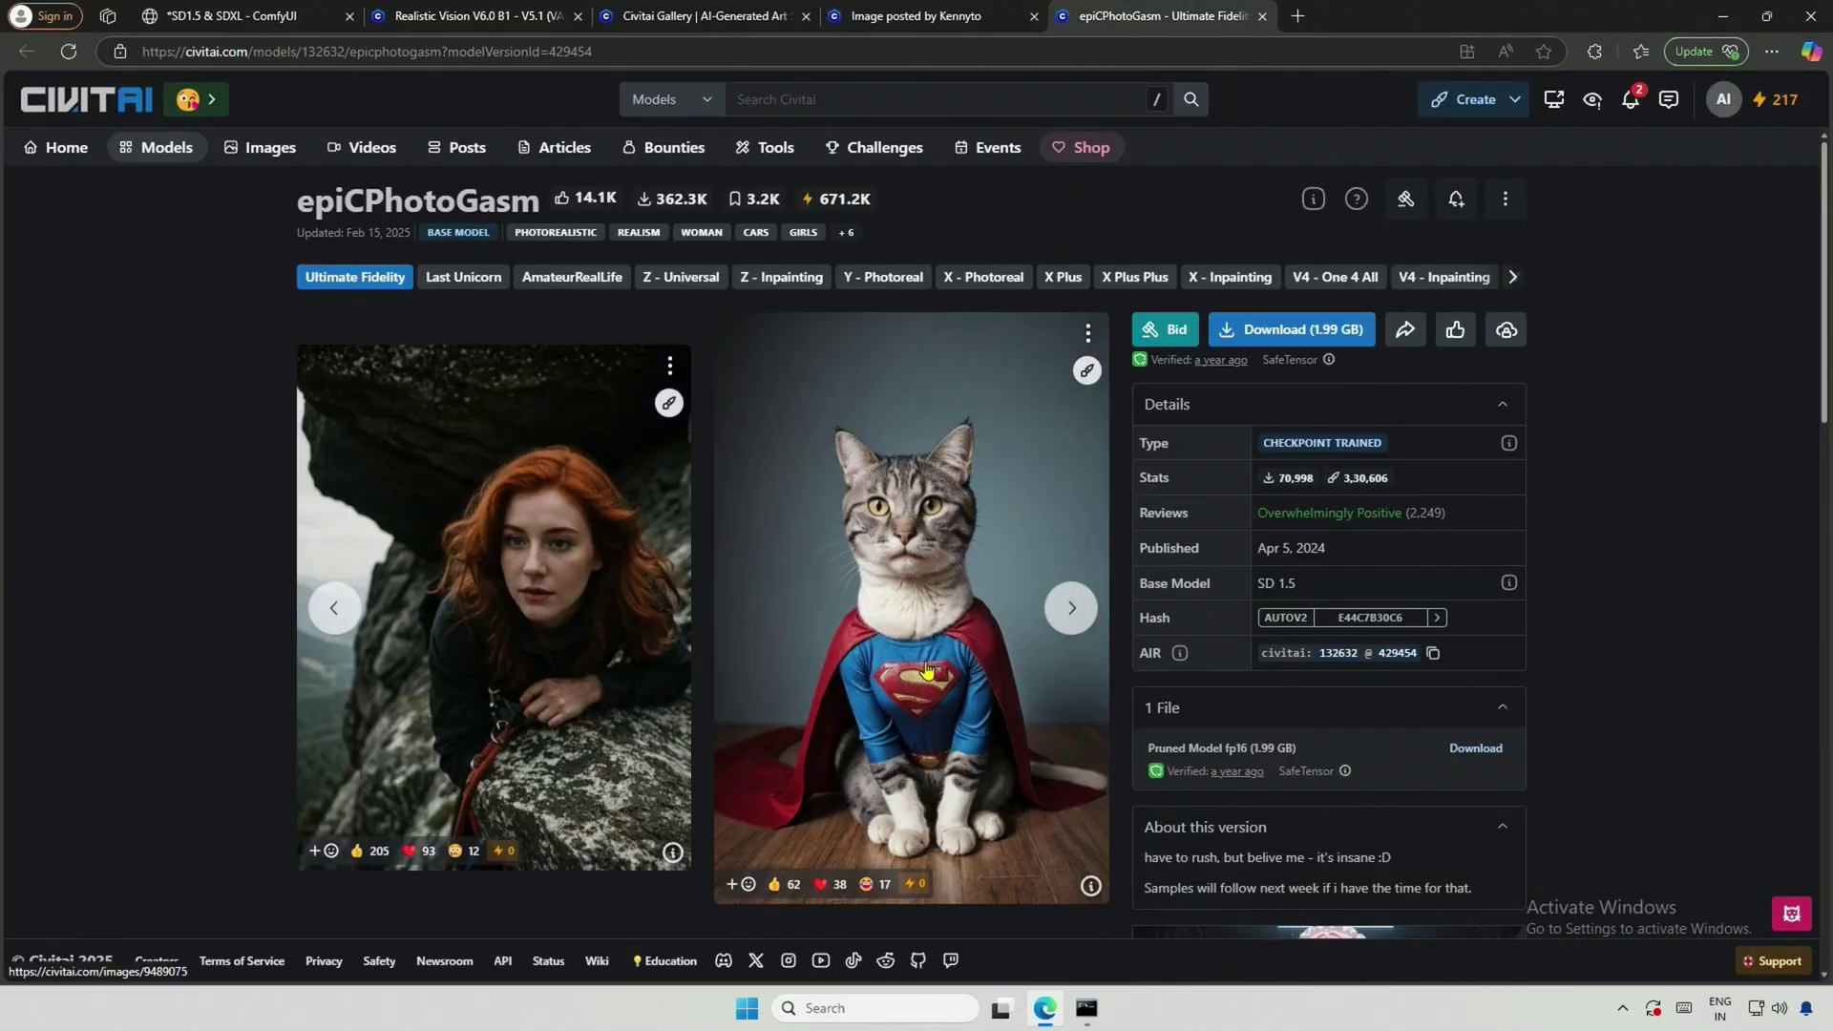
{"action": "left_click", "coordinate": [1071, 608]}
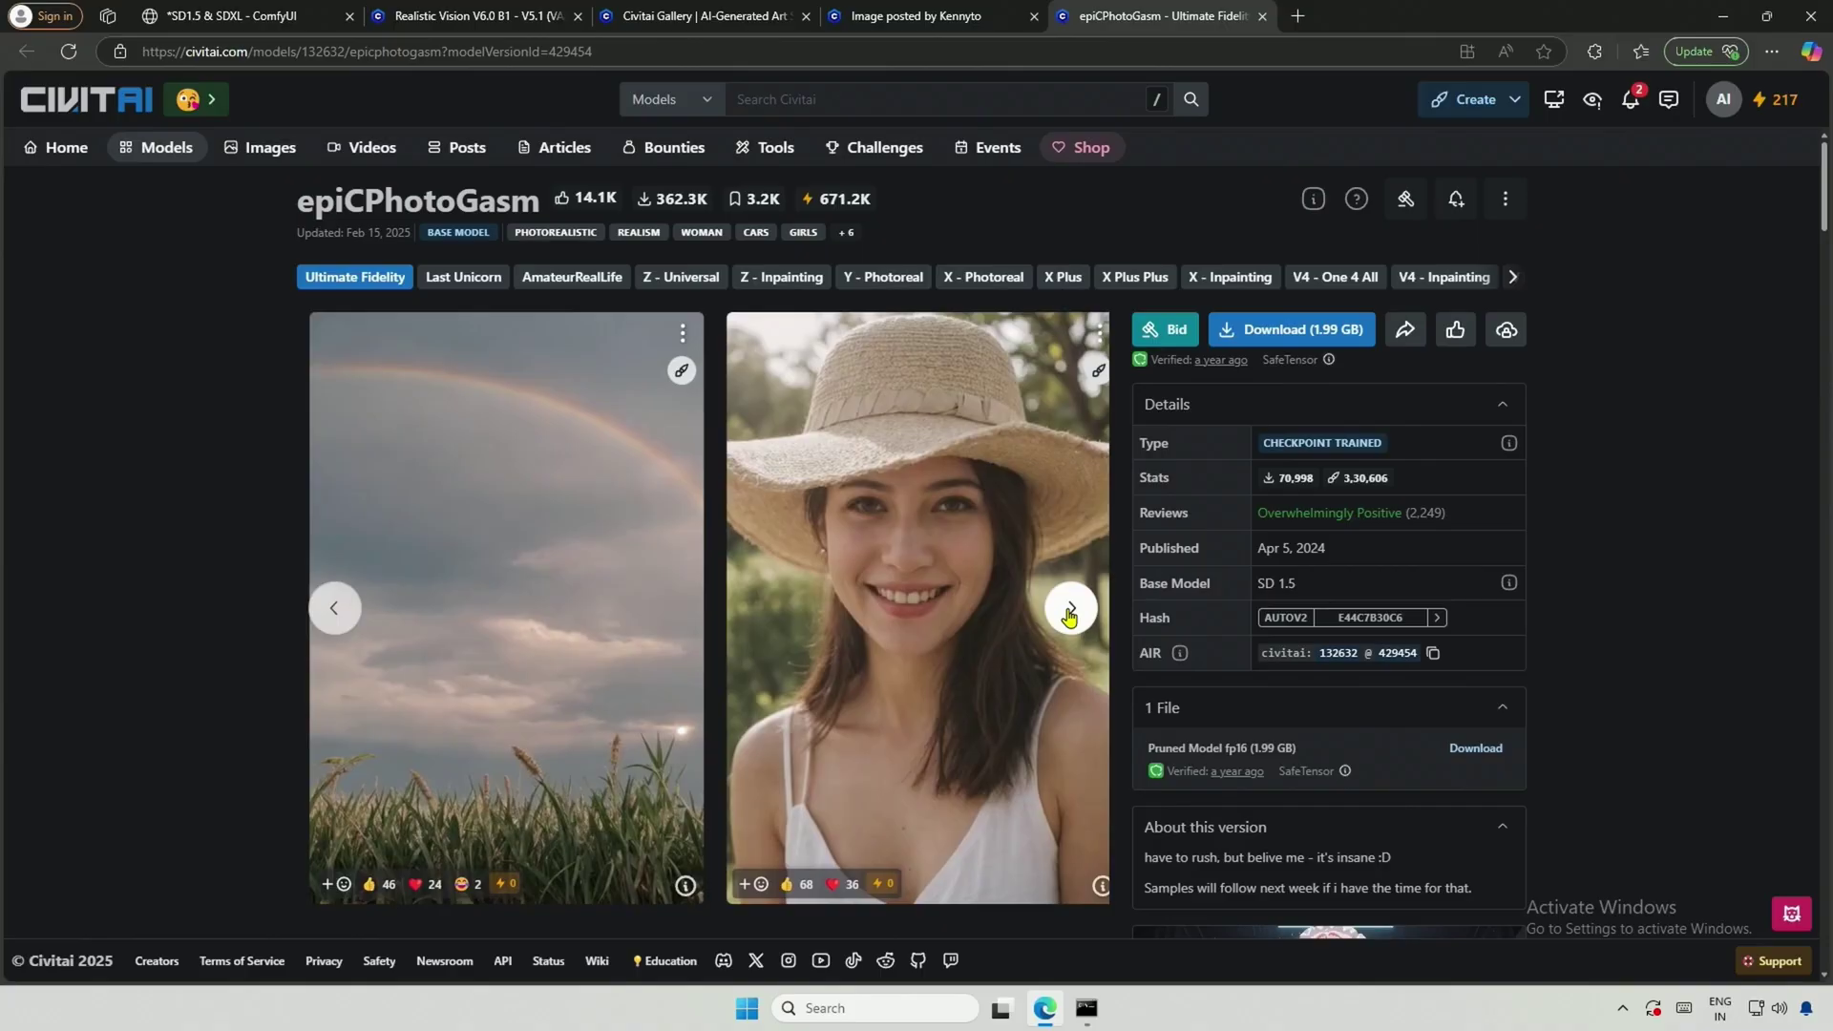
{"action": "left_click", "coordinate": [1071, 608]}
{"action": "left_click", "coordinate": [1071, 609]}
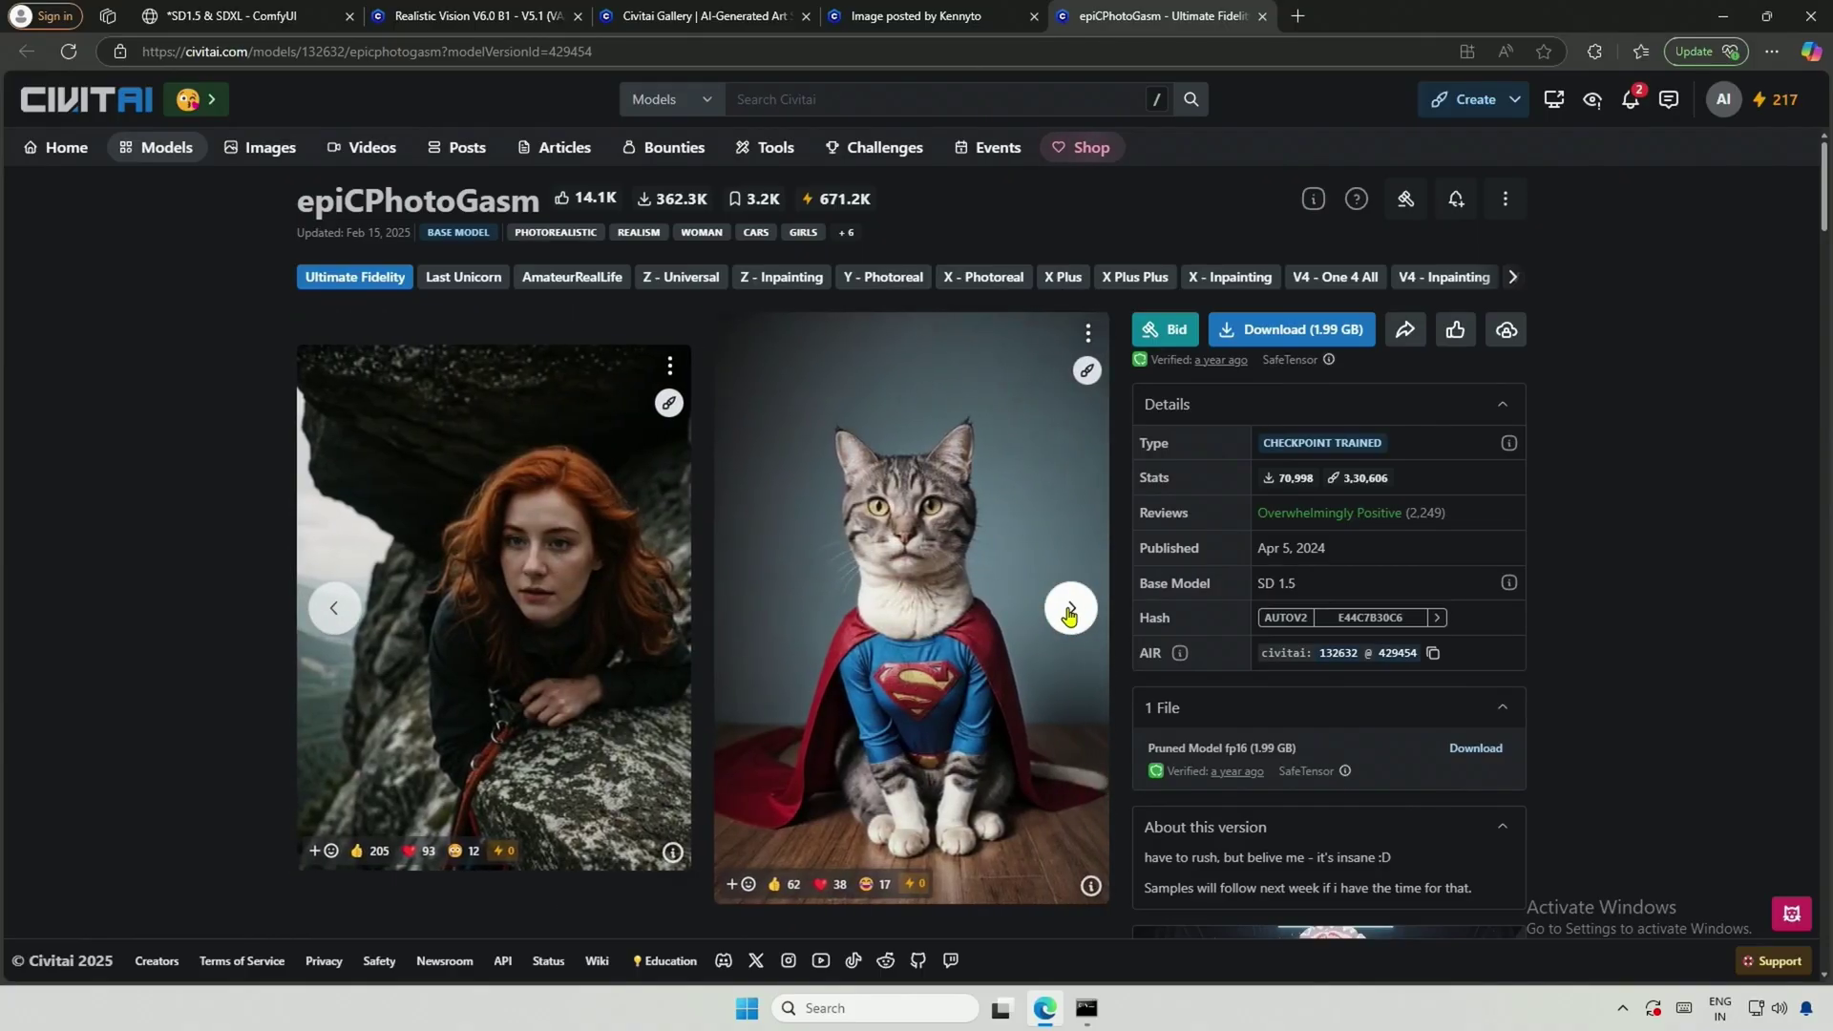
{"action": "left_click", "coordinate": [1291, 334]}
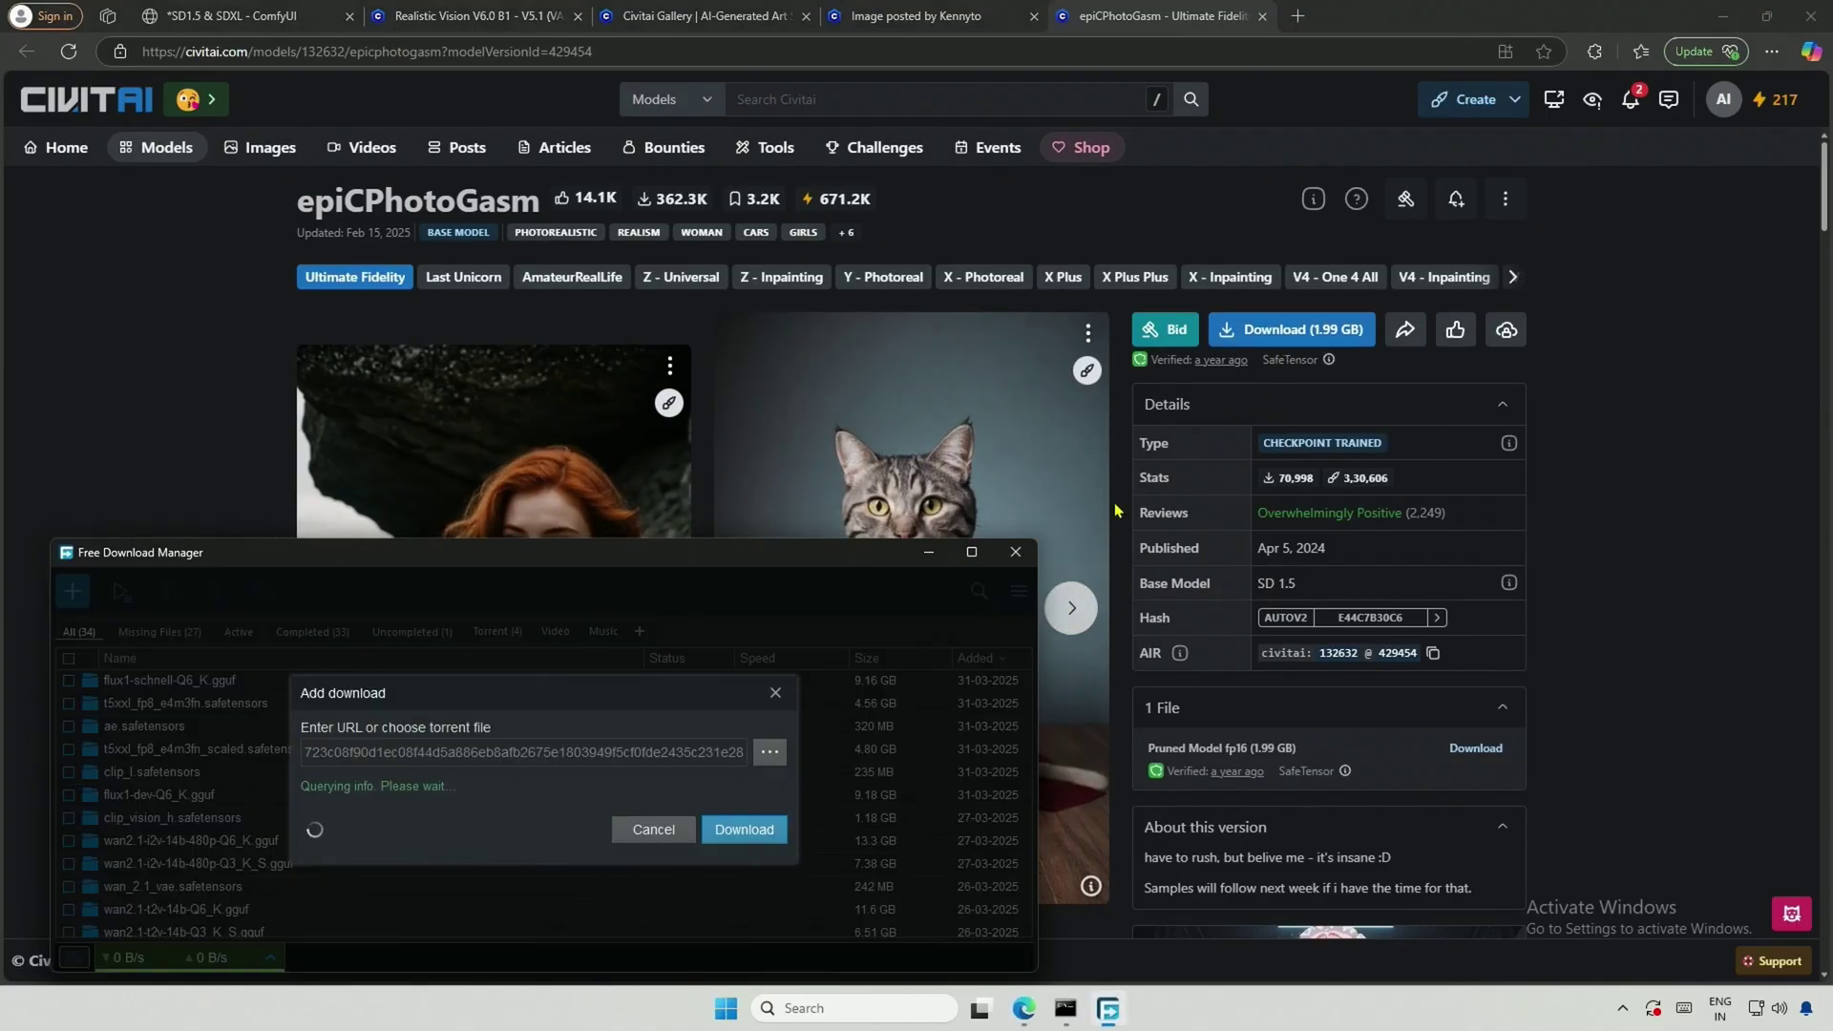
{"action": "left_click", "coordinate": [827, 607]}
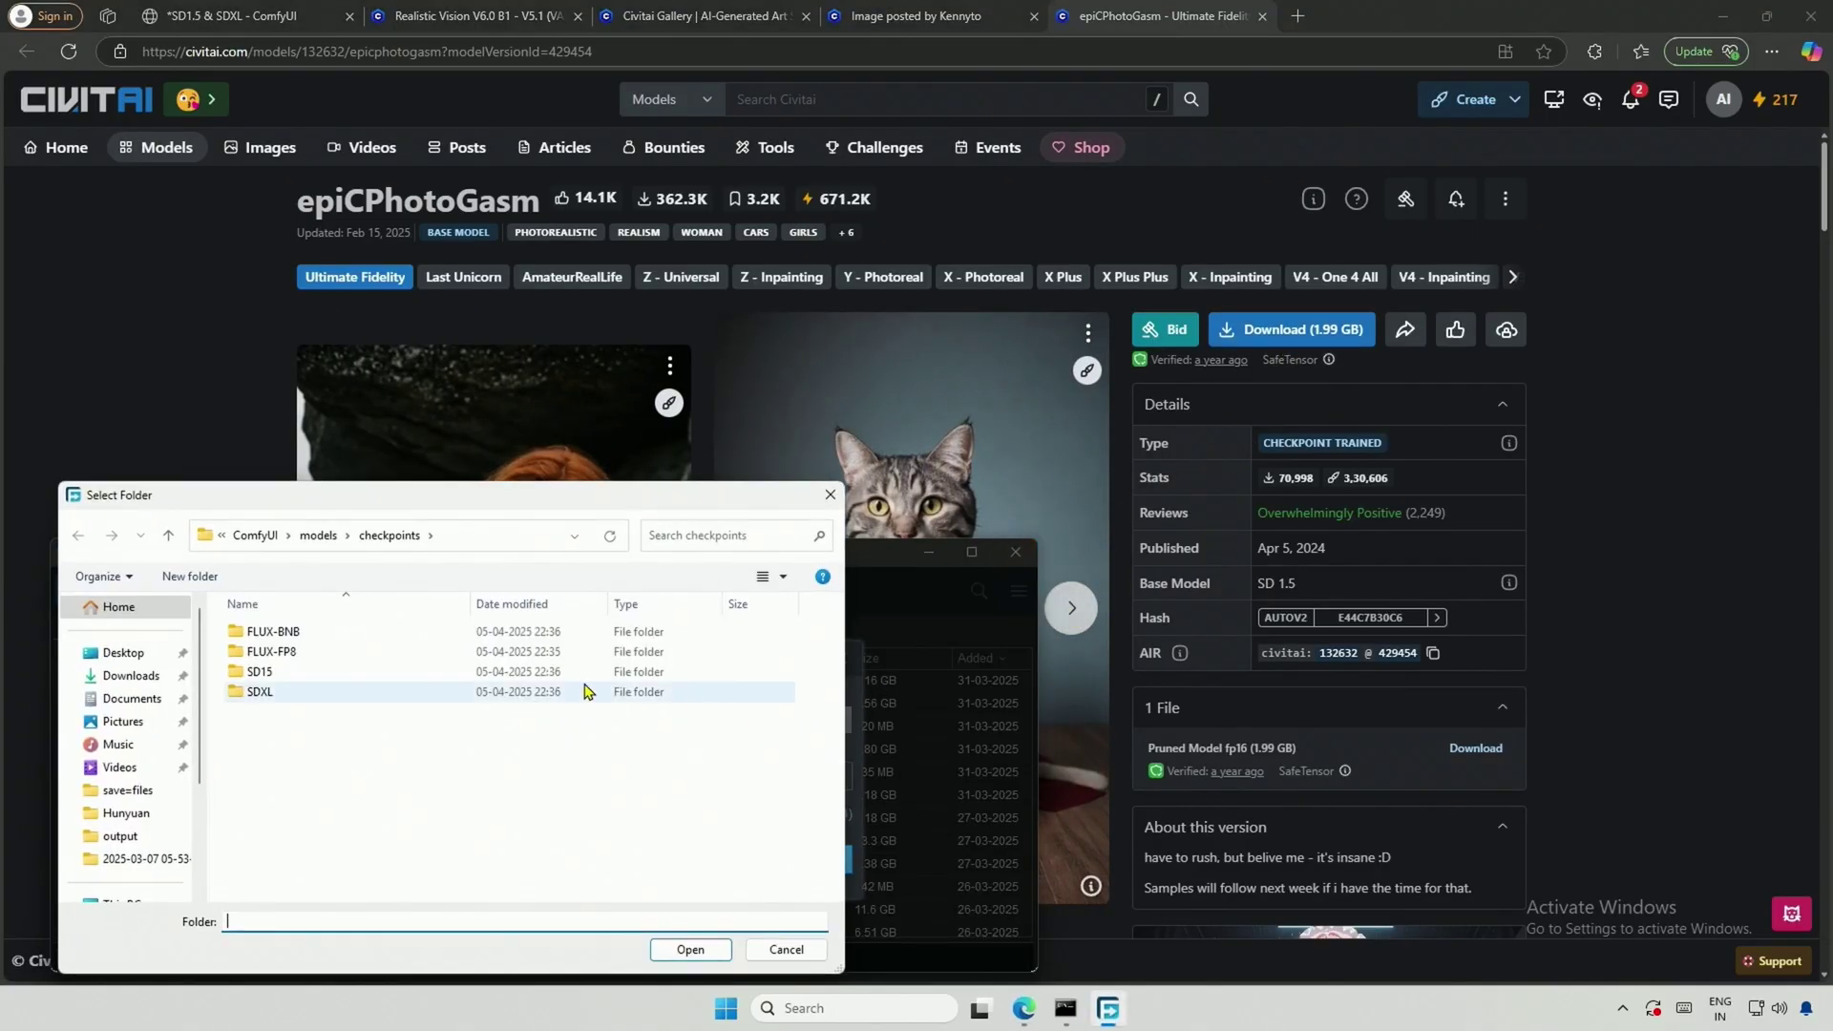
{"action": "double_click", "coordinate": [298, 682]}
{"action": "left_click", "coordinate": [673, 949]}
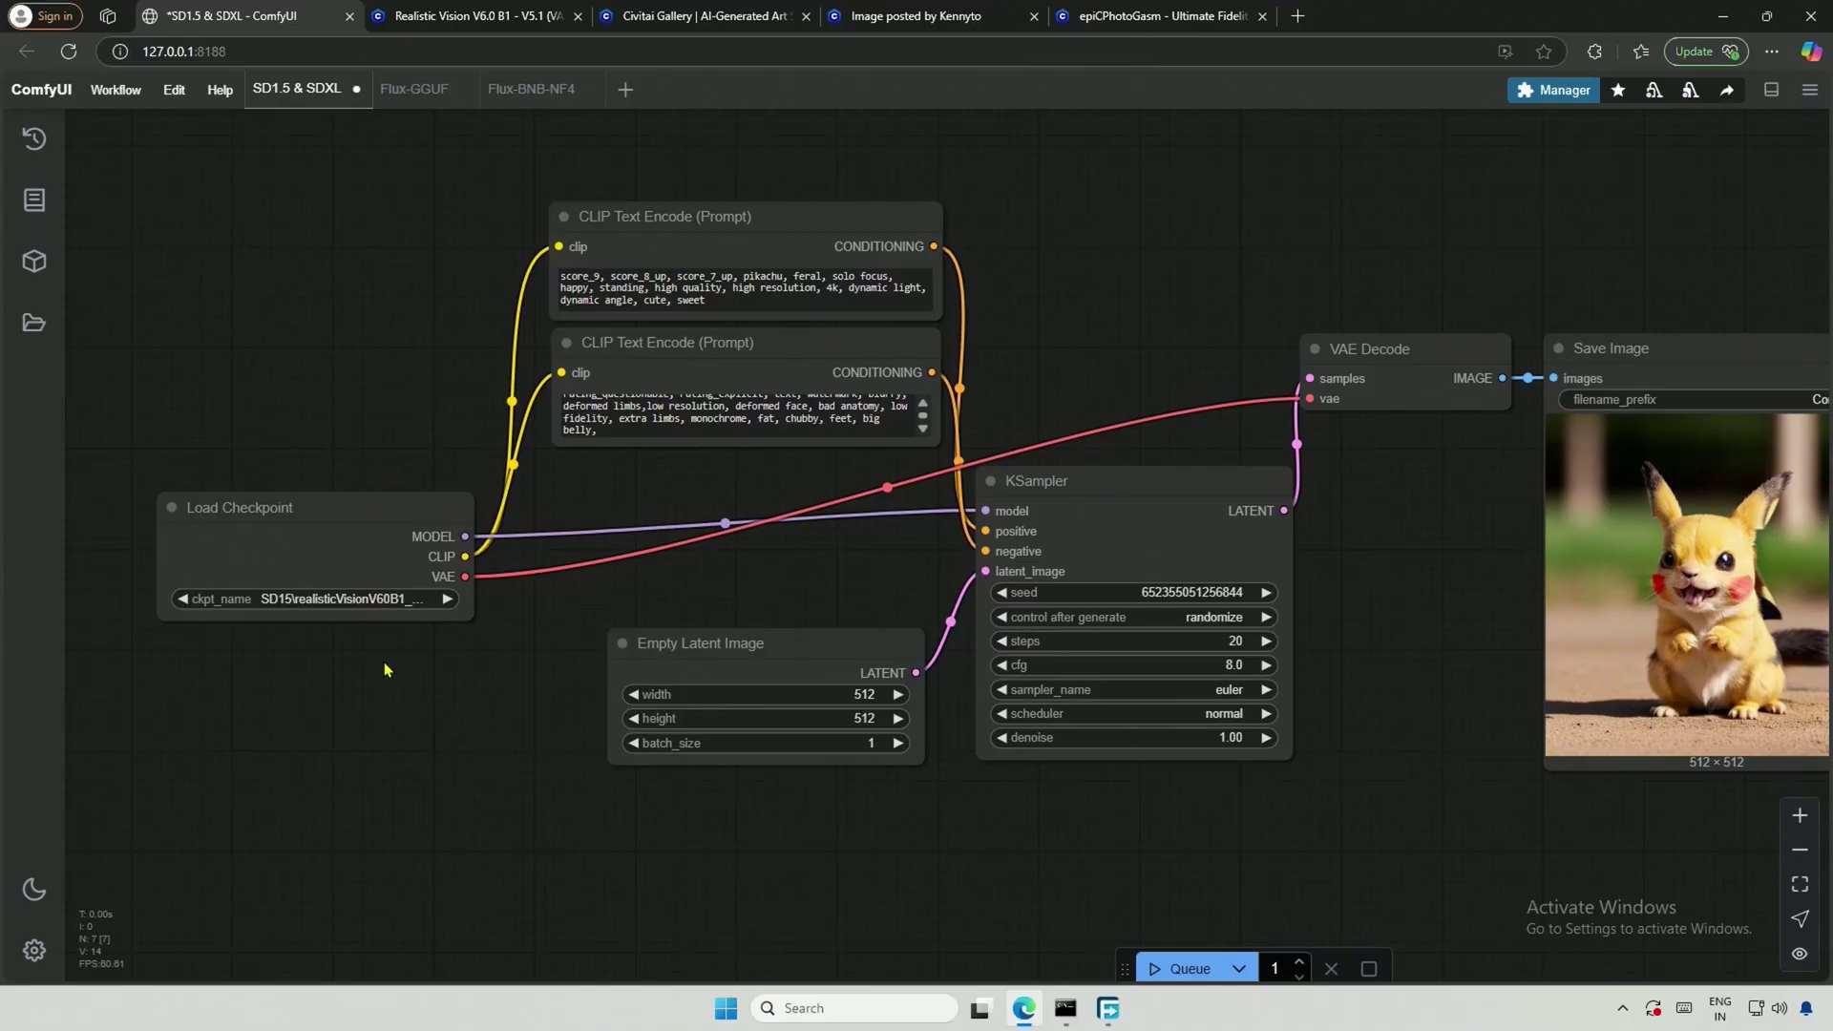
Step: Refresh the model list and load the epicphotogasm_ultimateFidelity checkpoint
{"action": "key", "text": "r"}
{"action": "left_click", "coordinate": [379, 599]}
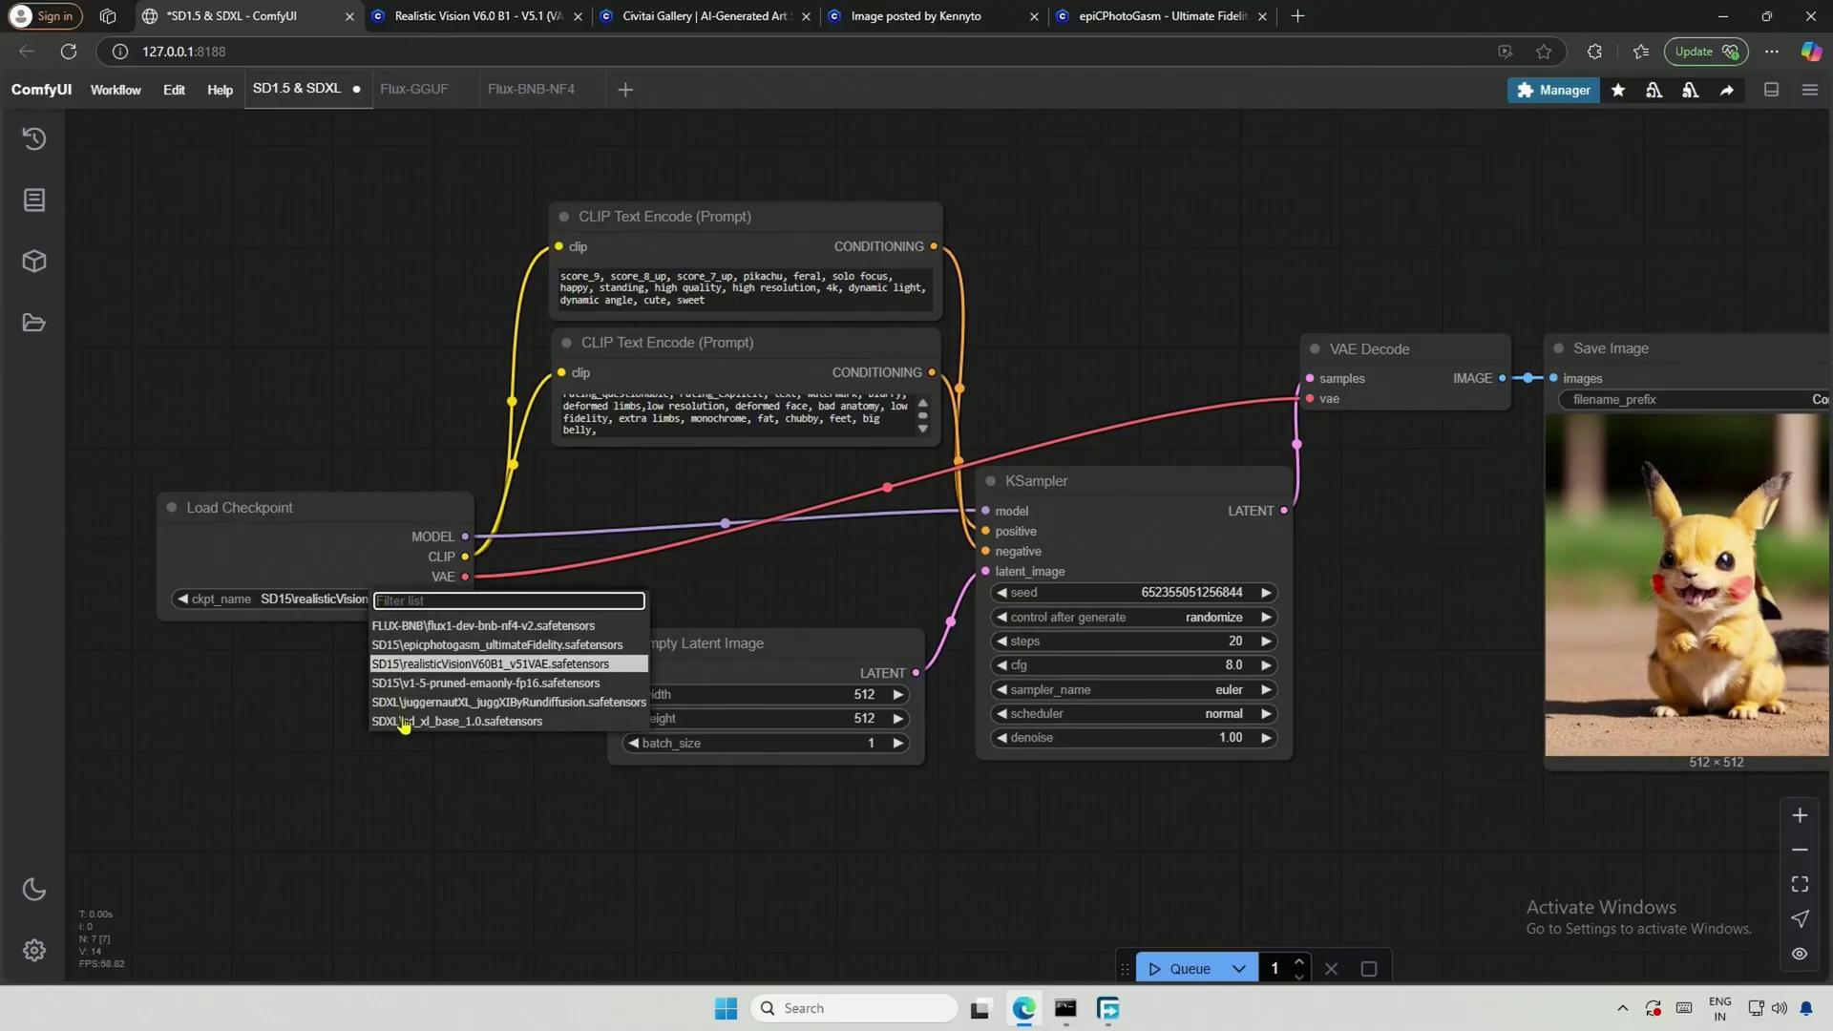
{"action": "left_click", "coordinate": [455, 645]}
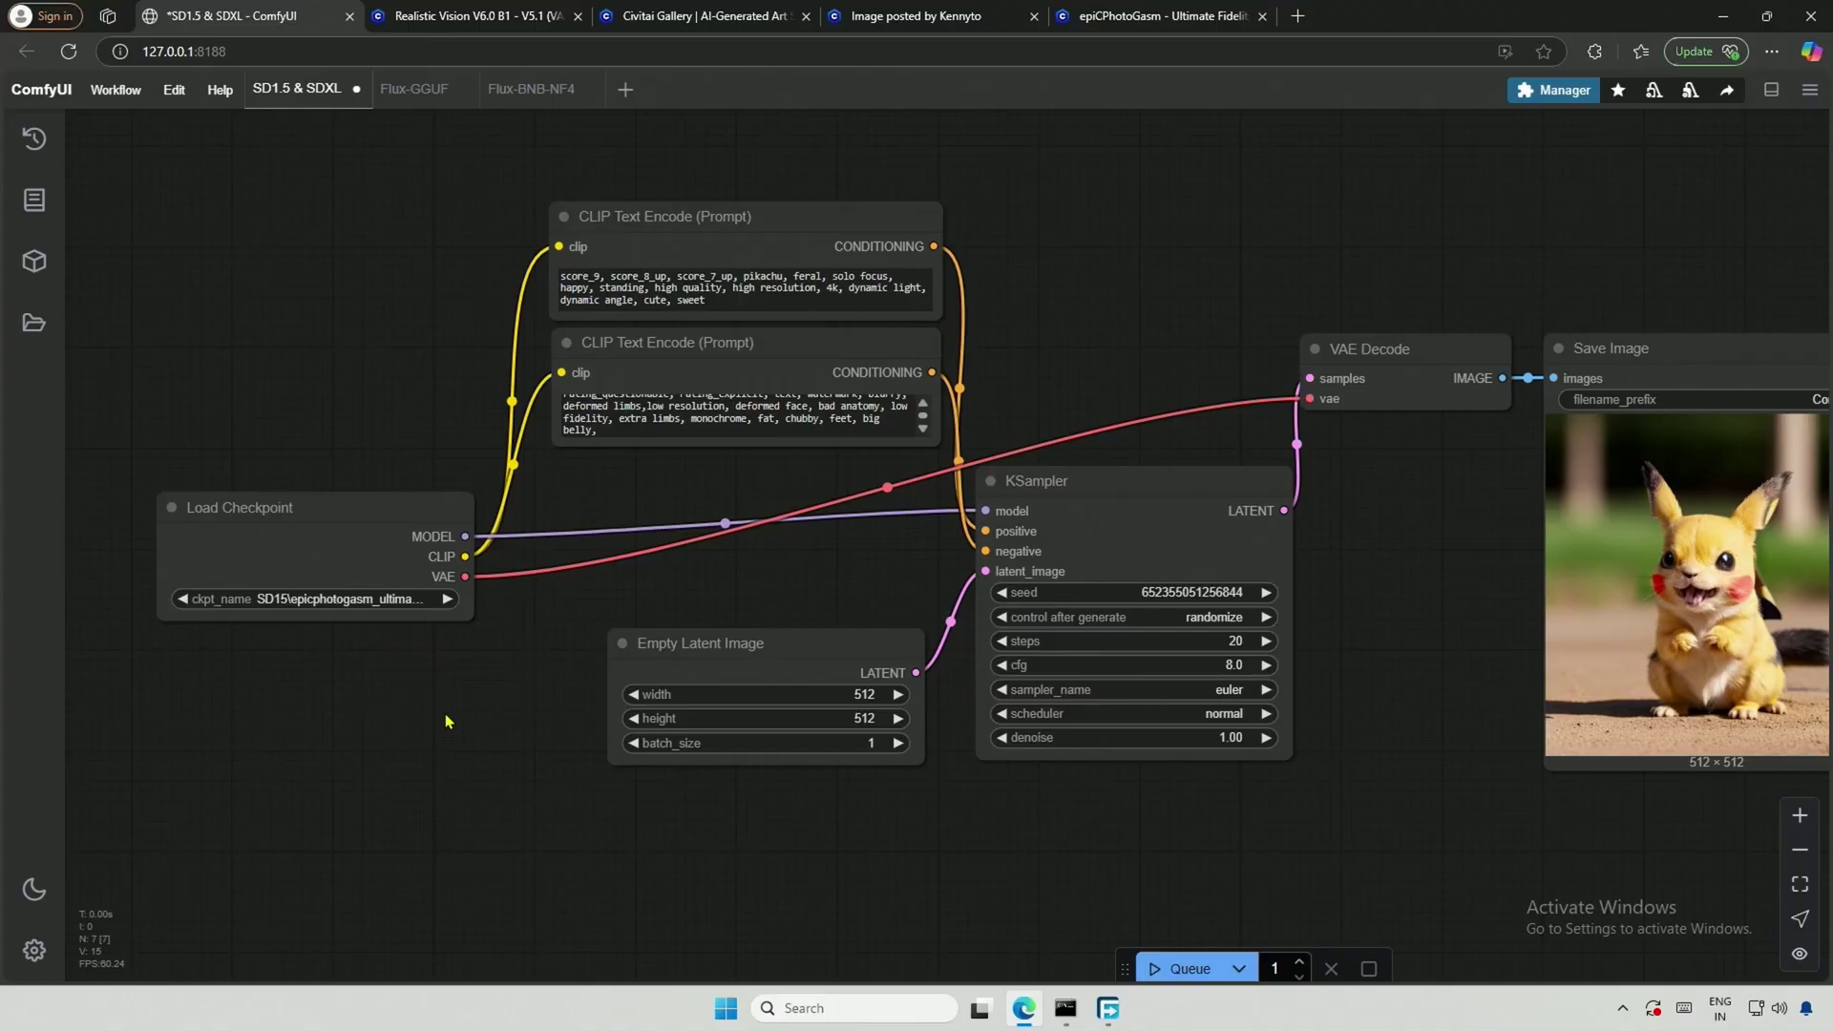
Step: Enlarge the Save Image preview and render three new Pikachu images with epiCPhotoGasm
{"action": "left_click_drag", "start_coordinate": [446, 720], "coordinate": [304, 707]}
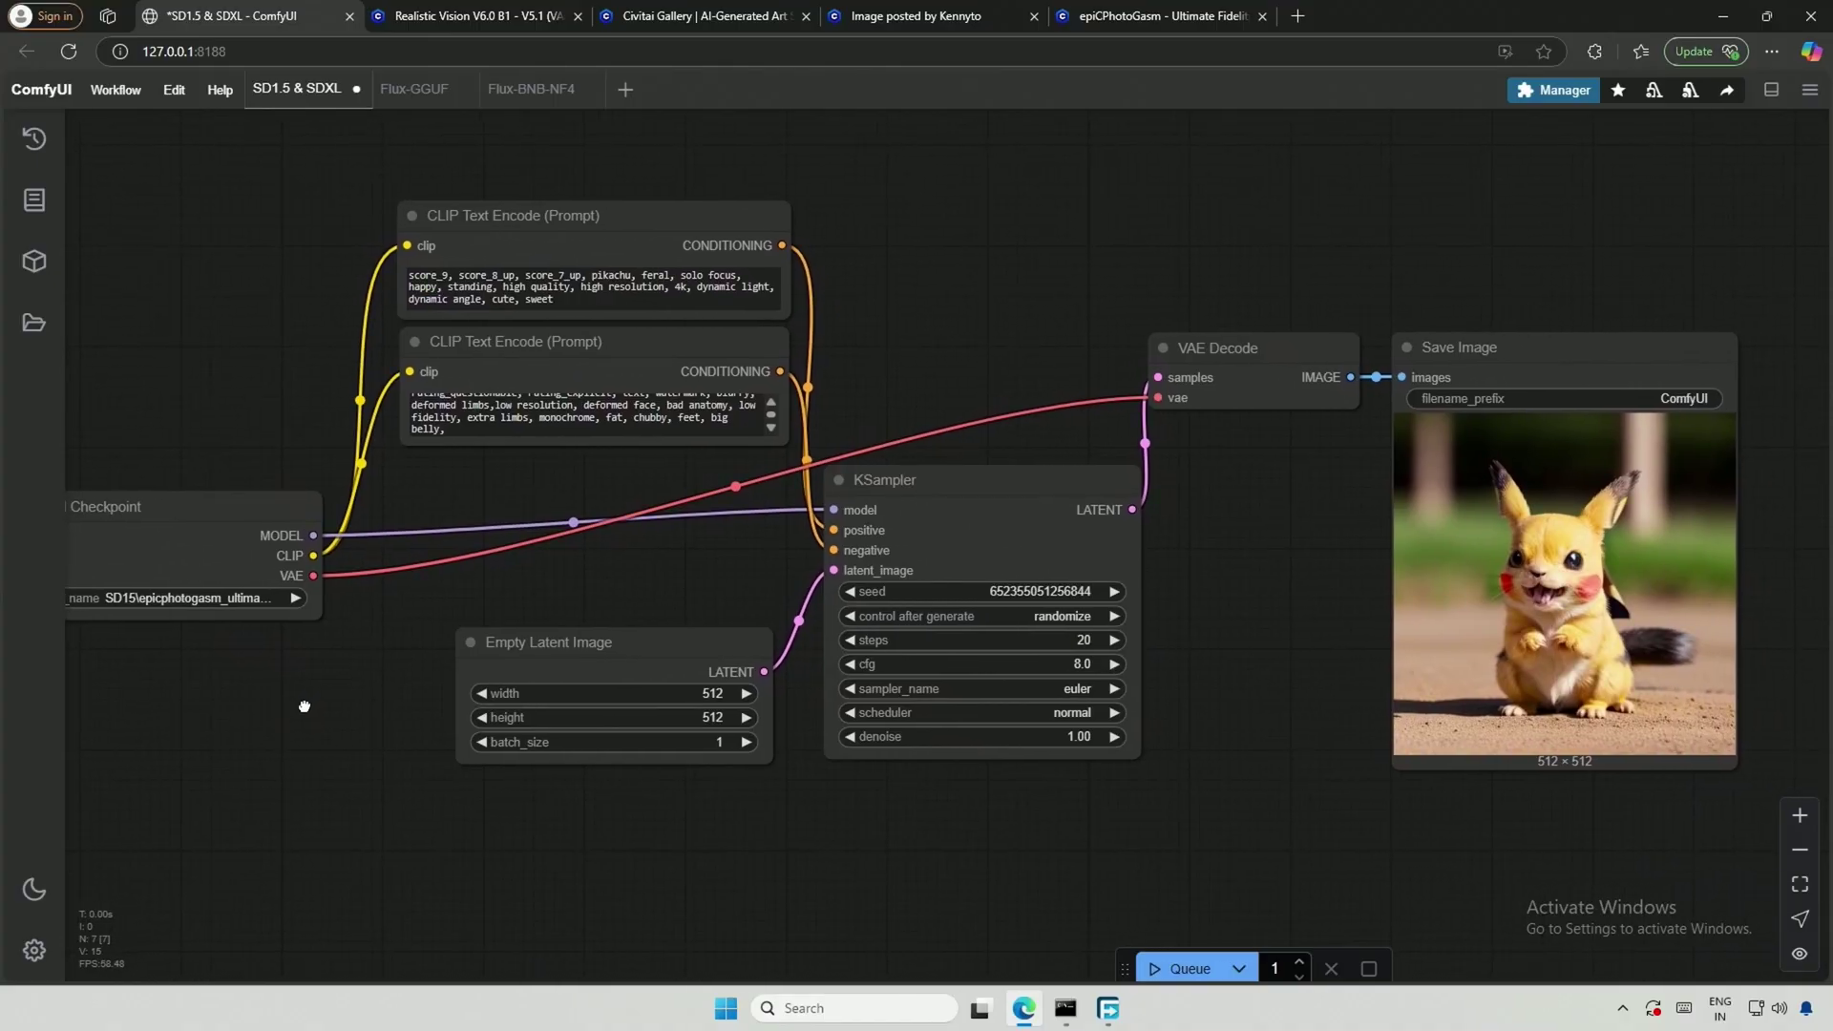
{"action": "left_click_drag", "start_coordinate": [1733, 764], "coordinate": [1803, 853]}
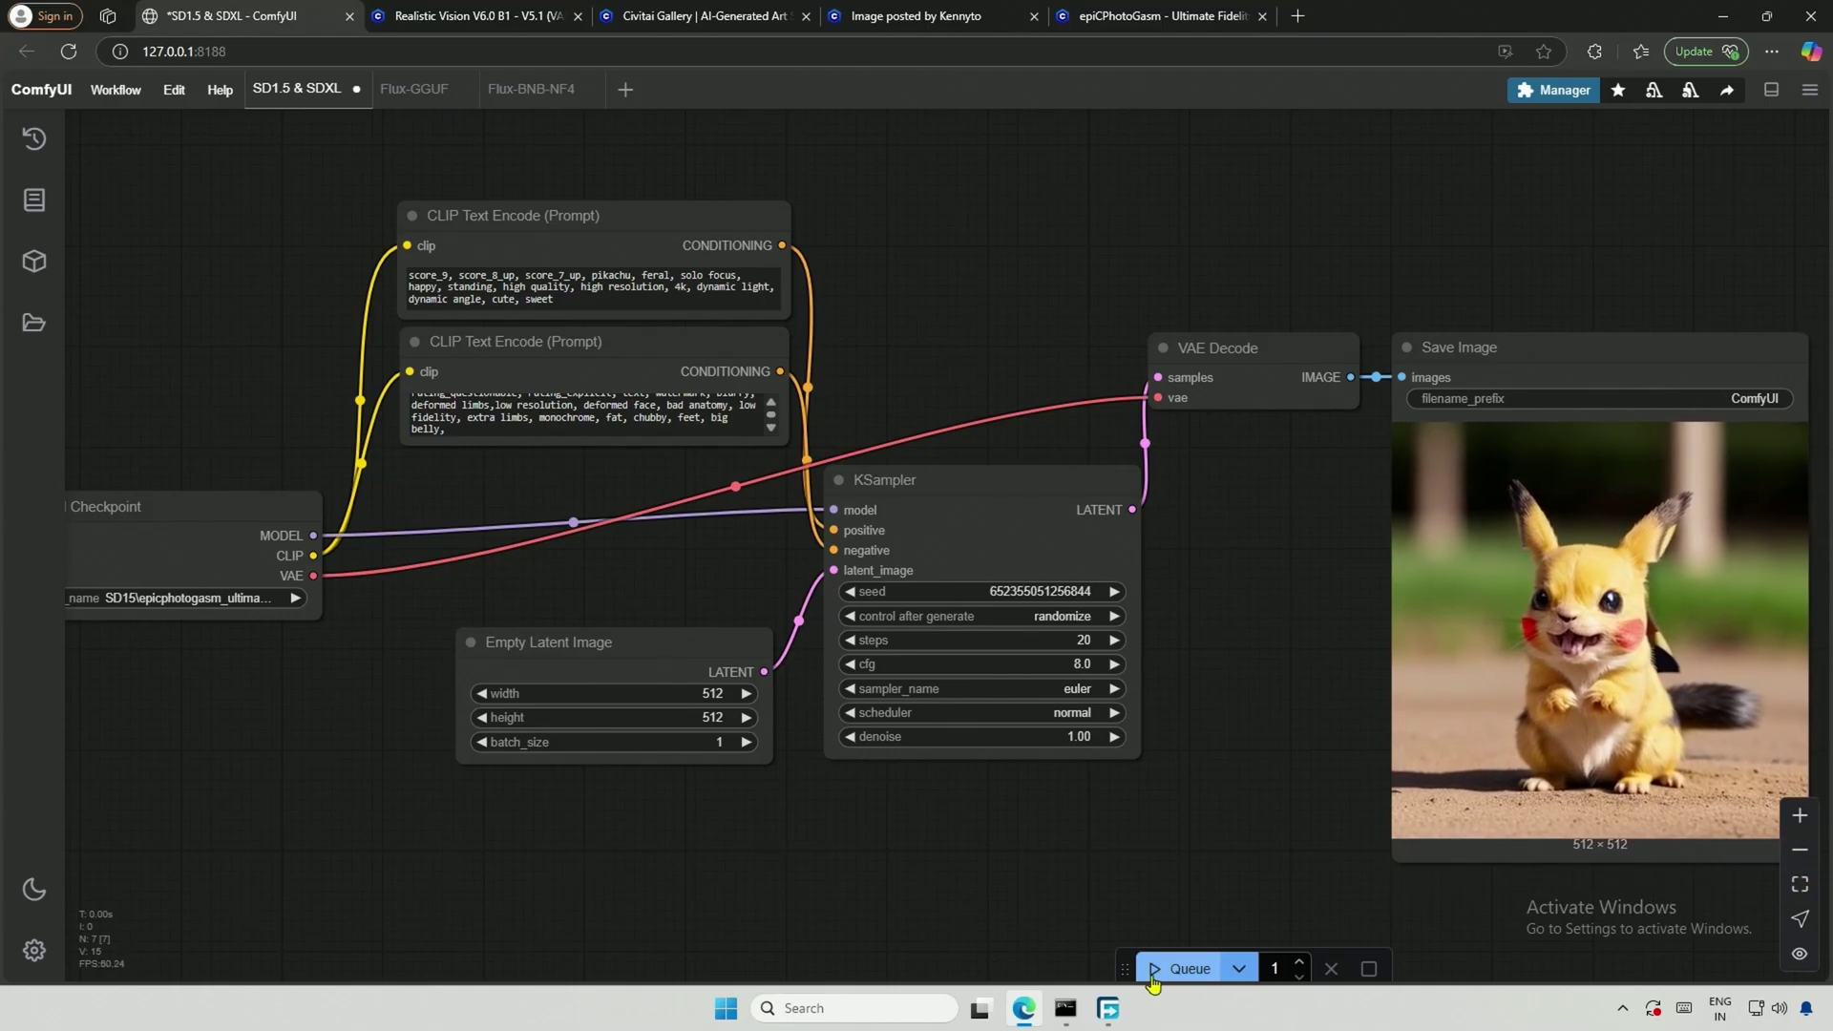
{"action": "left_click", "coordinate": [1184, 968]}
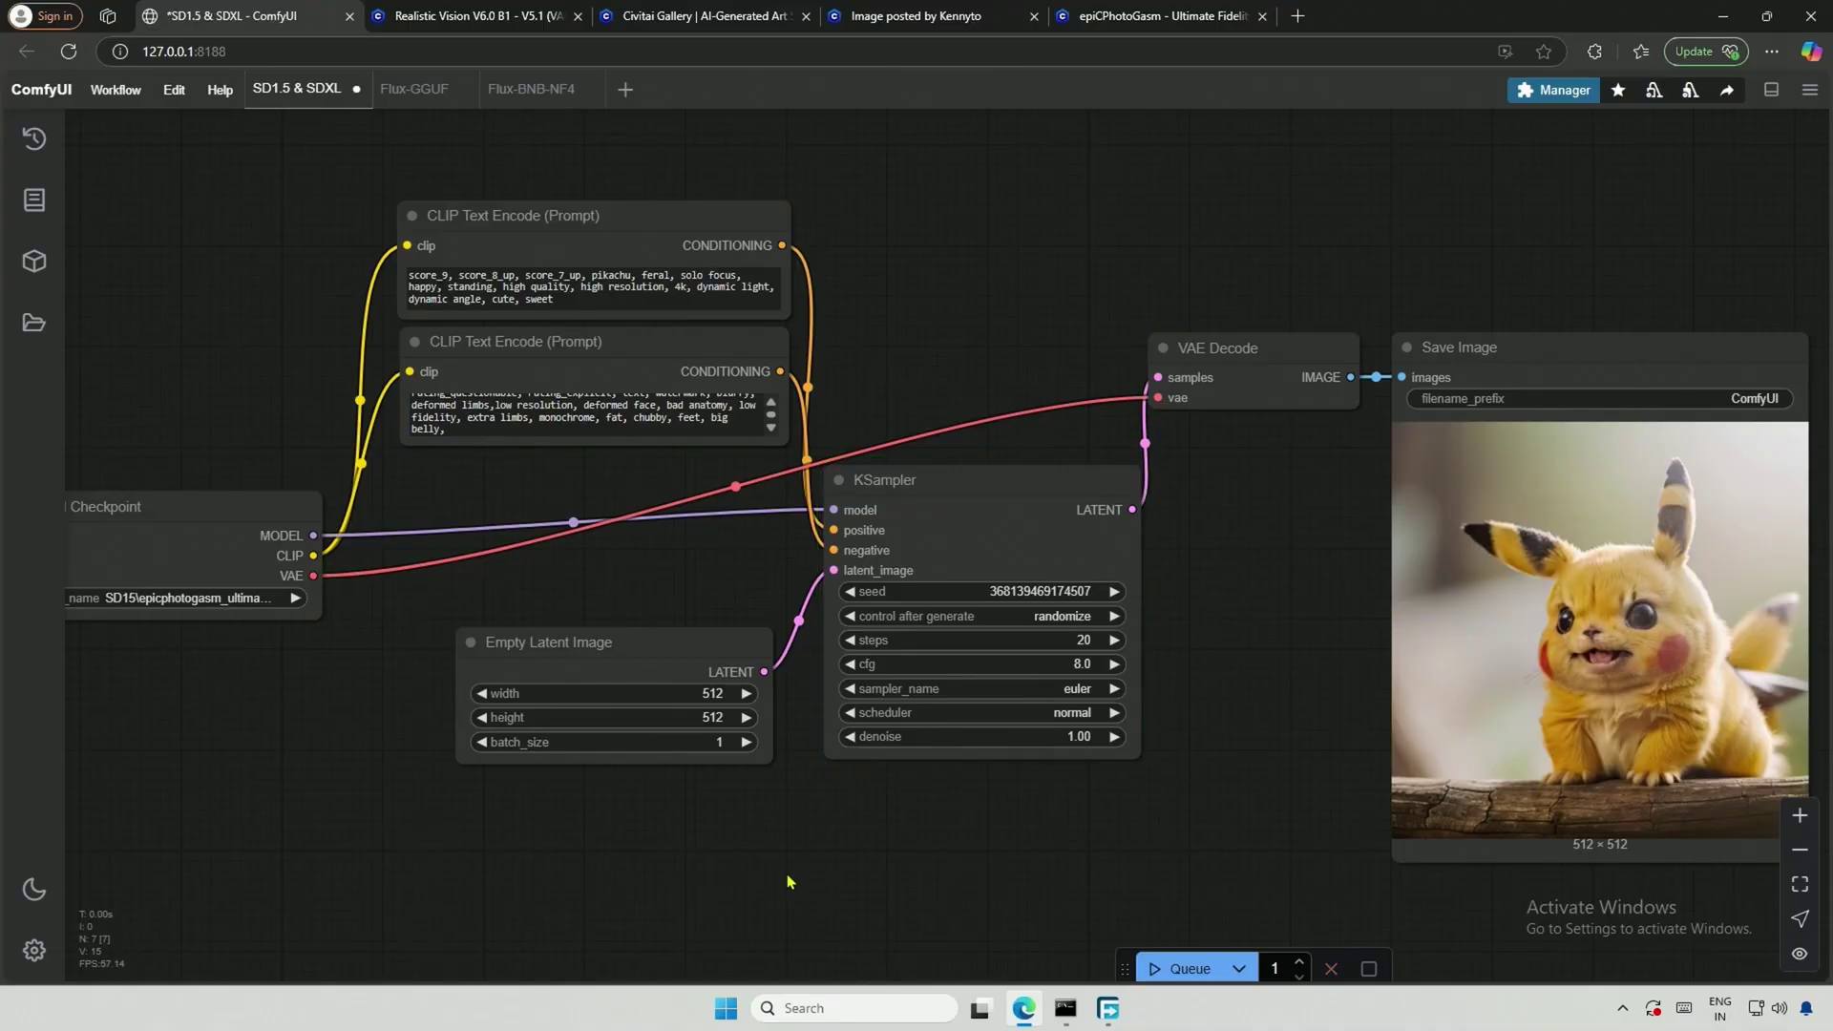
{"action": "left_click_drag", "start_coordinate": [789, 877], "coordinate": [798, 811]}
{"action": "left_click", "coordinate": [1179, 968]}
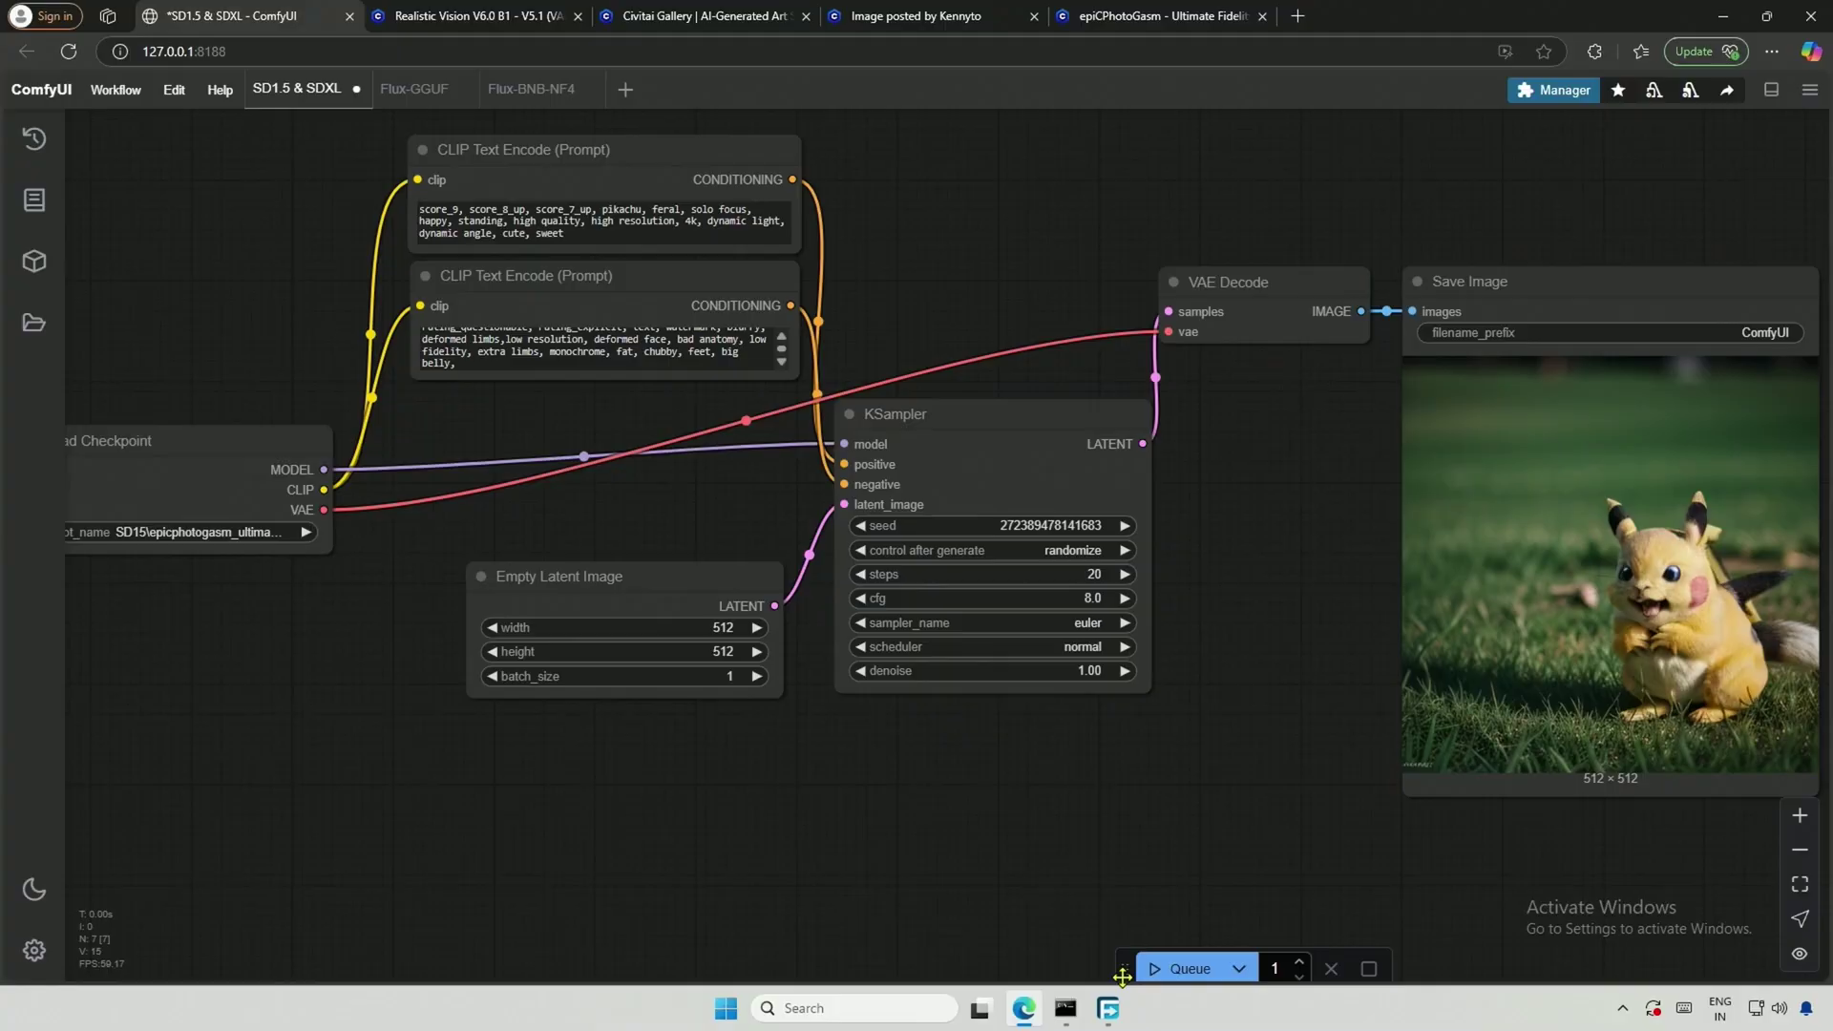
{"action": "left_click", "coordinate": [1169, 970]}
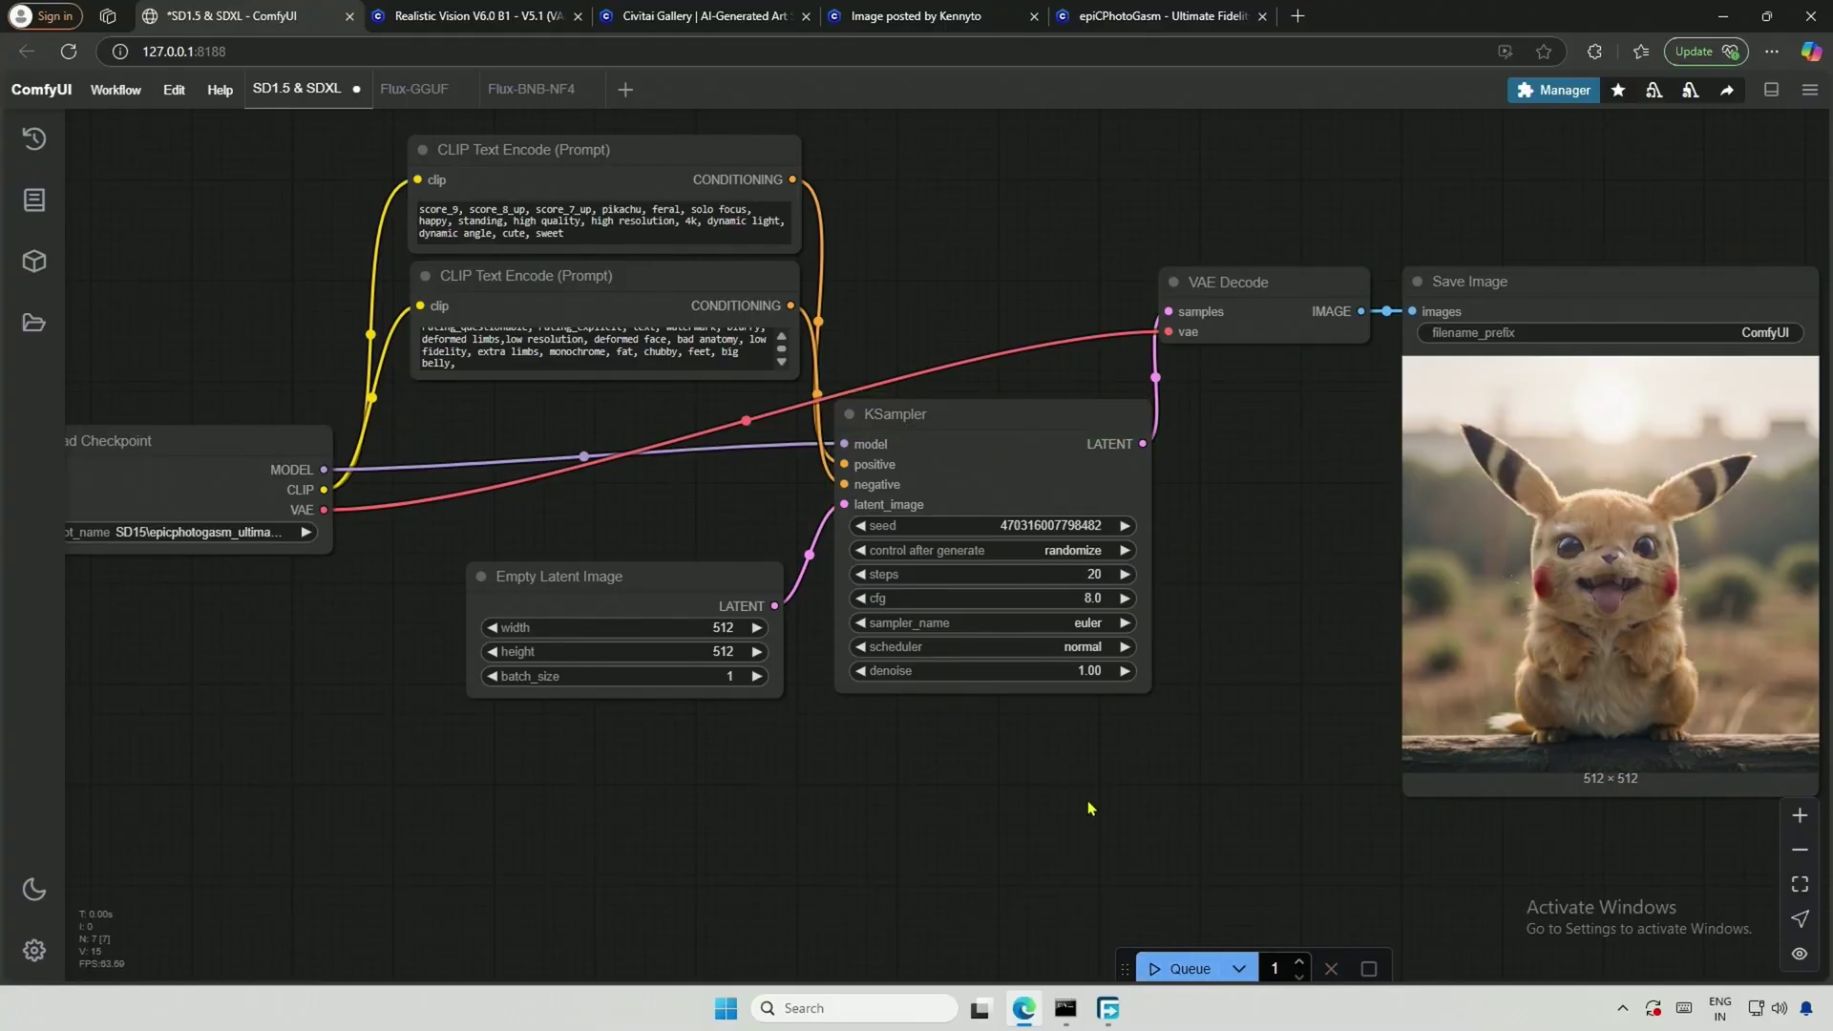
Step: Add a Load Image node via the 'load' search and position it lower left
{"action": "double_click", "coordinate": [639, 758]}
{"action": "type", "text": "load"}
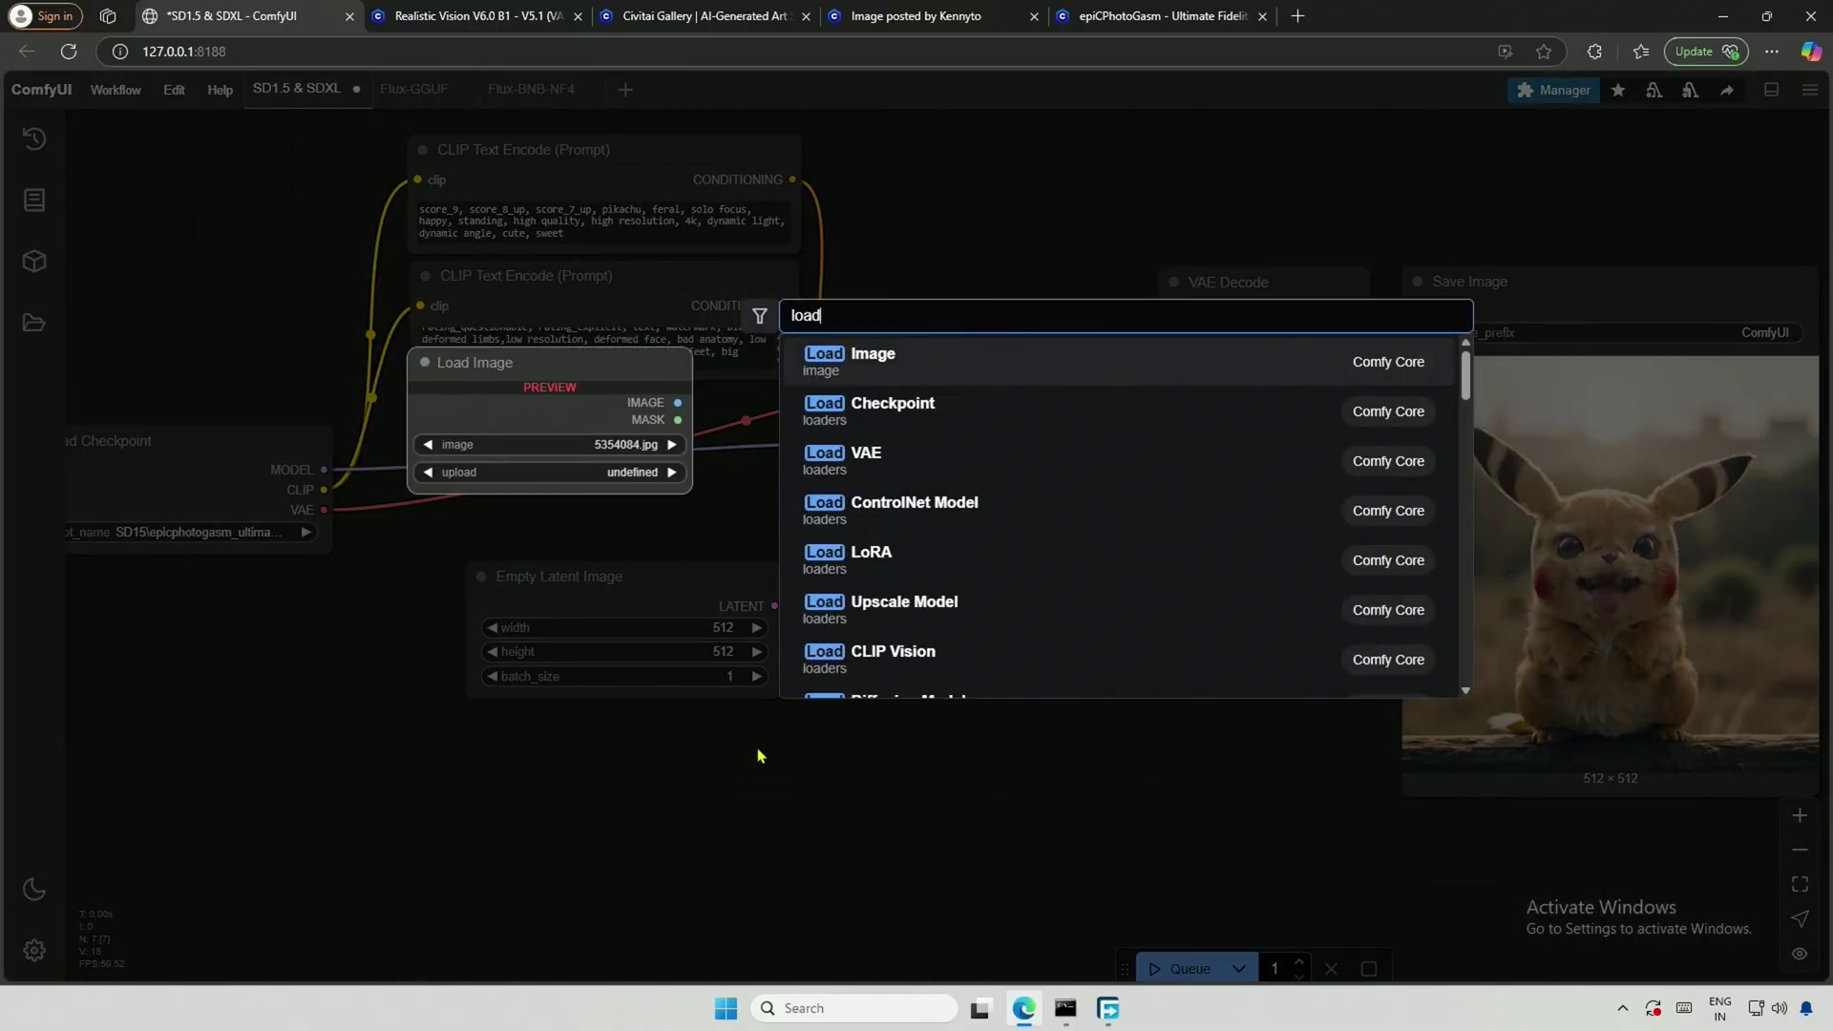
{"action": "left_click", "coordinate": [888, 364]}
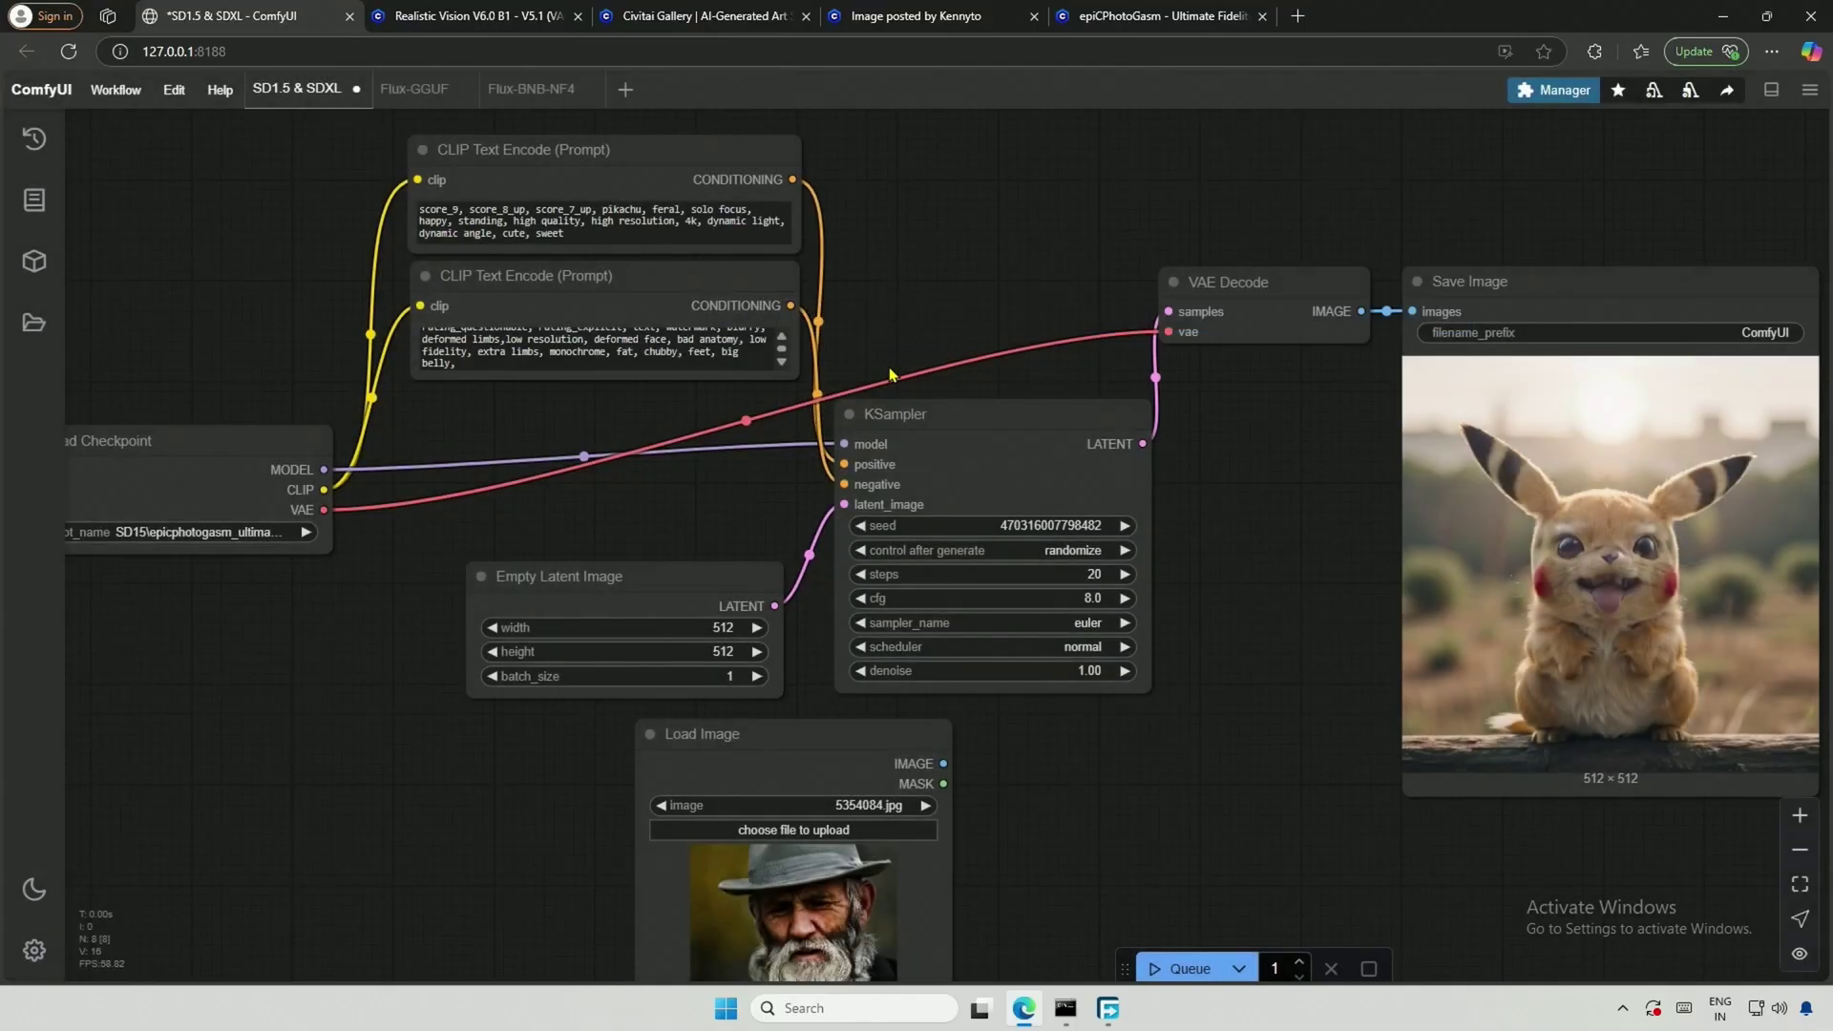
{"action": "left_click_drag", "start_coordinate": [809, 741], "coordinate": [639, 746]}
{"action": "left_click_drag", "start_coordinate": [899, 890], "coordinate": [935, 684]}
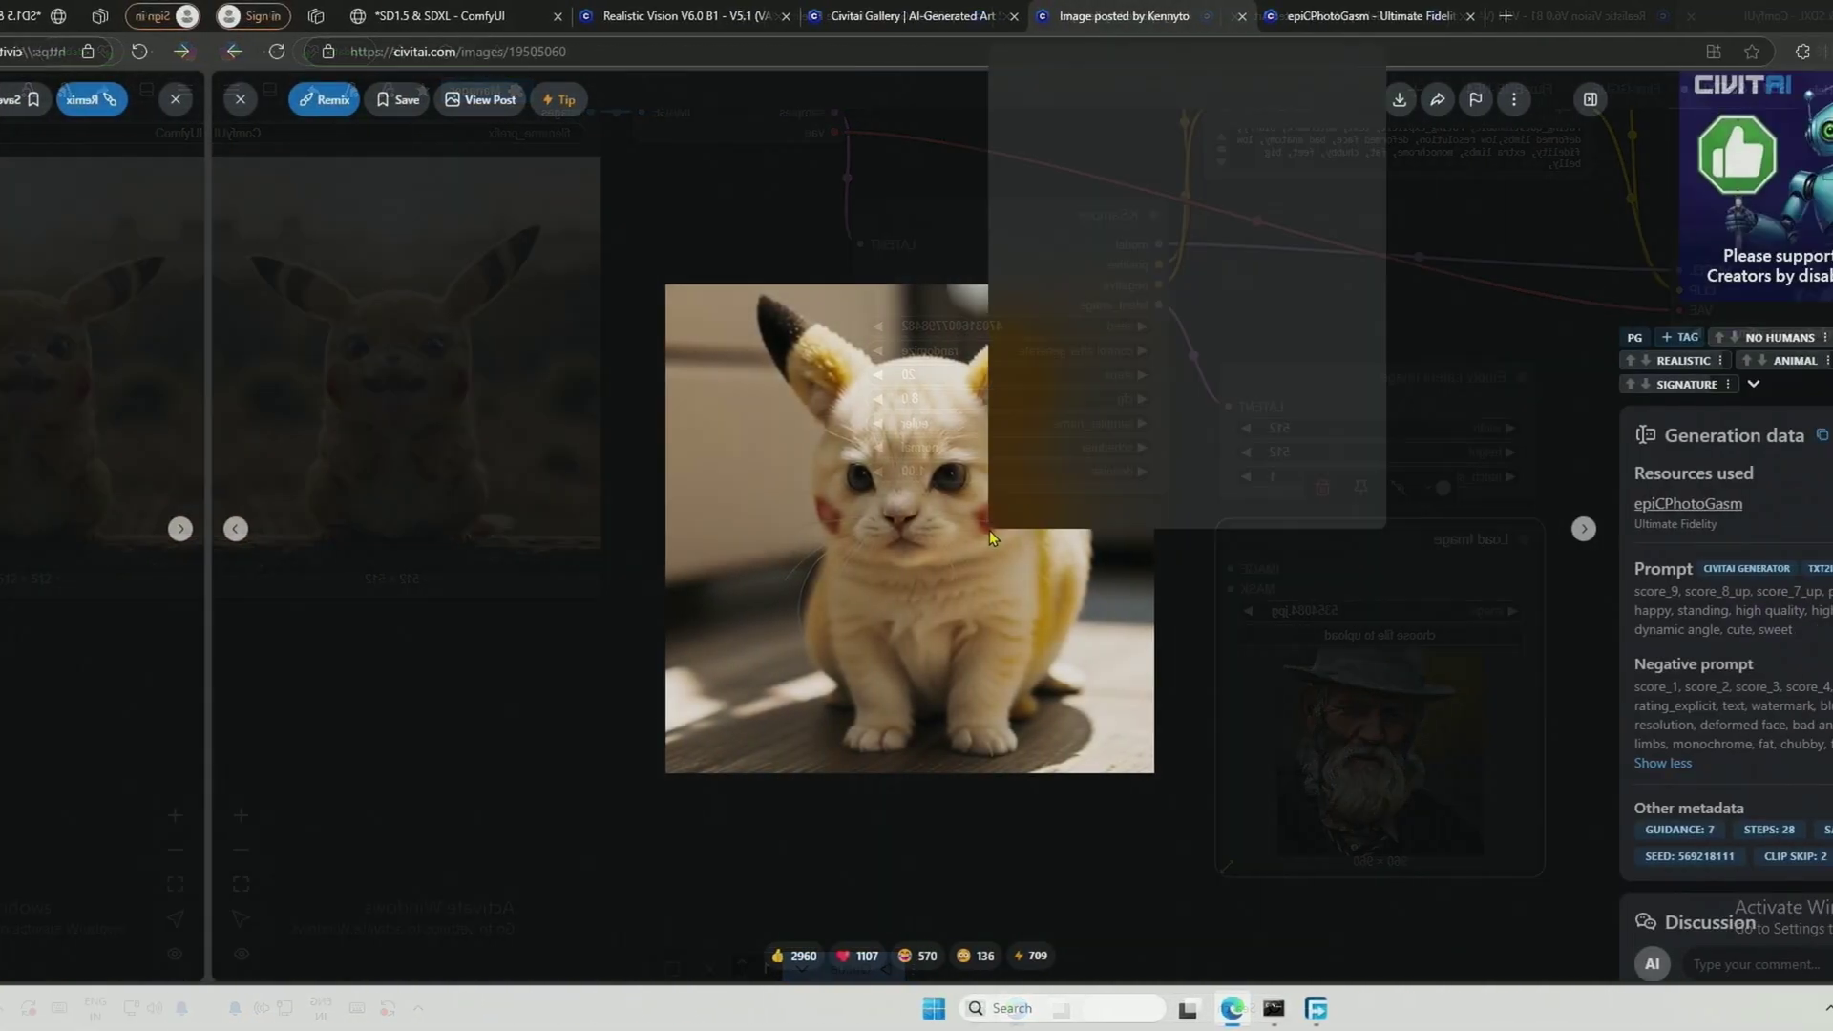
Step: Save the full-size Civitai Pikachu-cat picture to disk
{"action": "right_click", "coordinate": [773, 548]}
{"action": "left_click", "coordinate": [908, 65]}
{"action": "left_click", "coordinate": [1126, 15]}
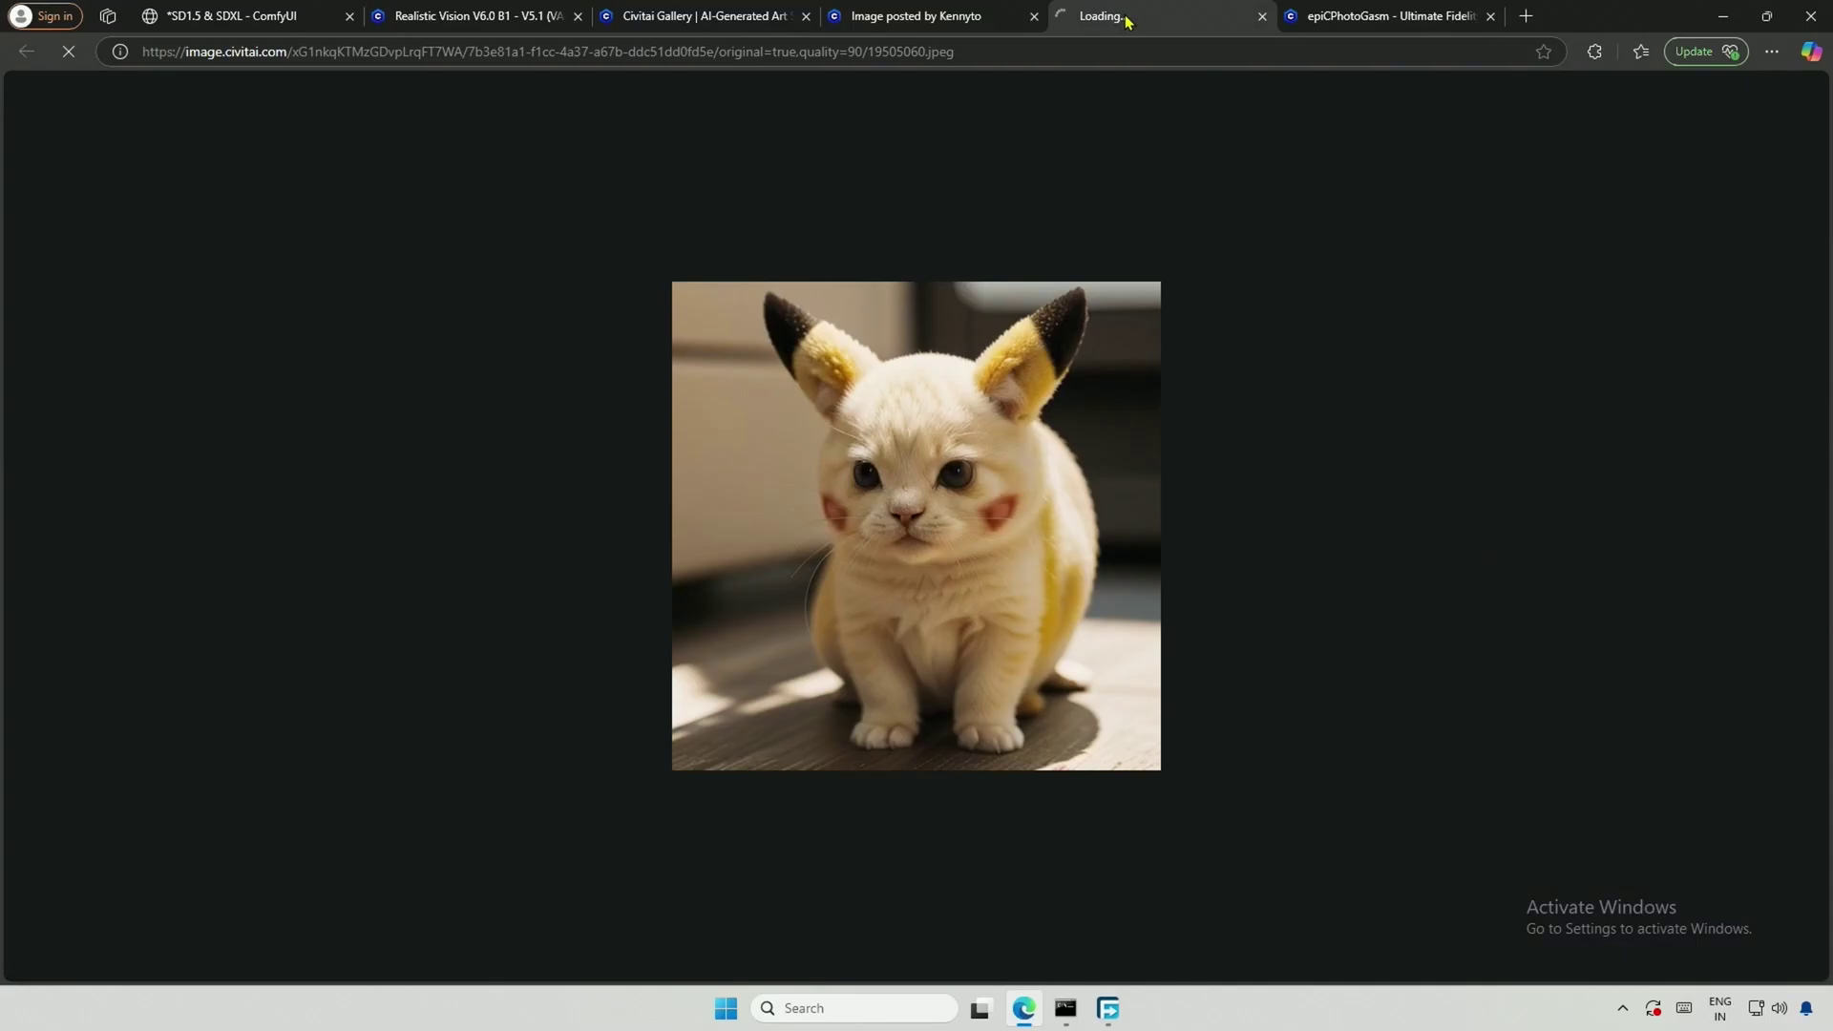
{"action": "right_click", "coordinate": [931, 481]}
{"action": "left_click", "coordinate": [1193, 527]}
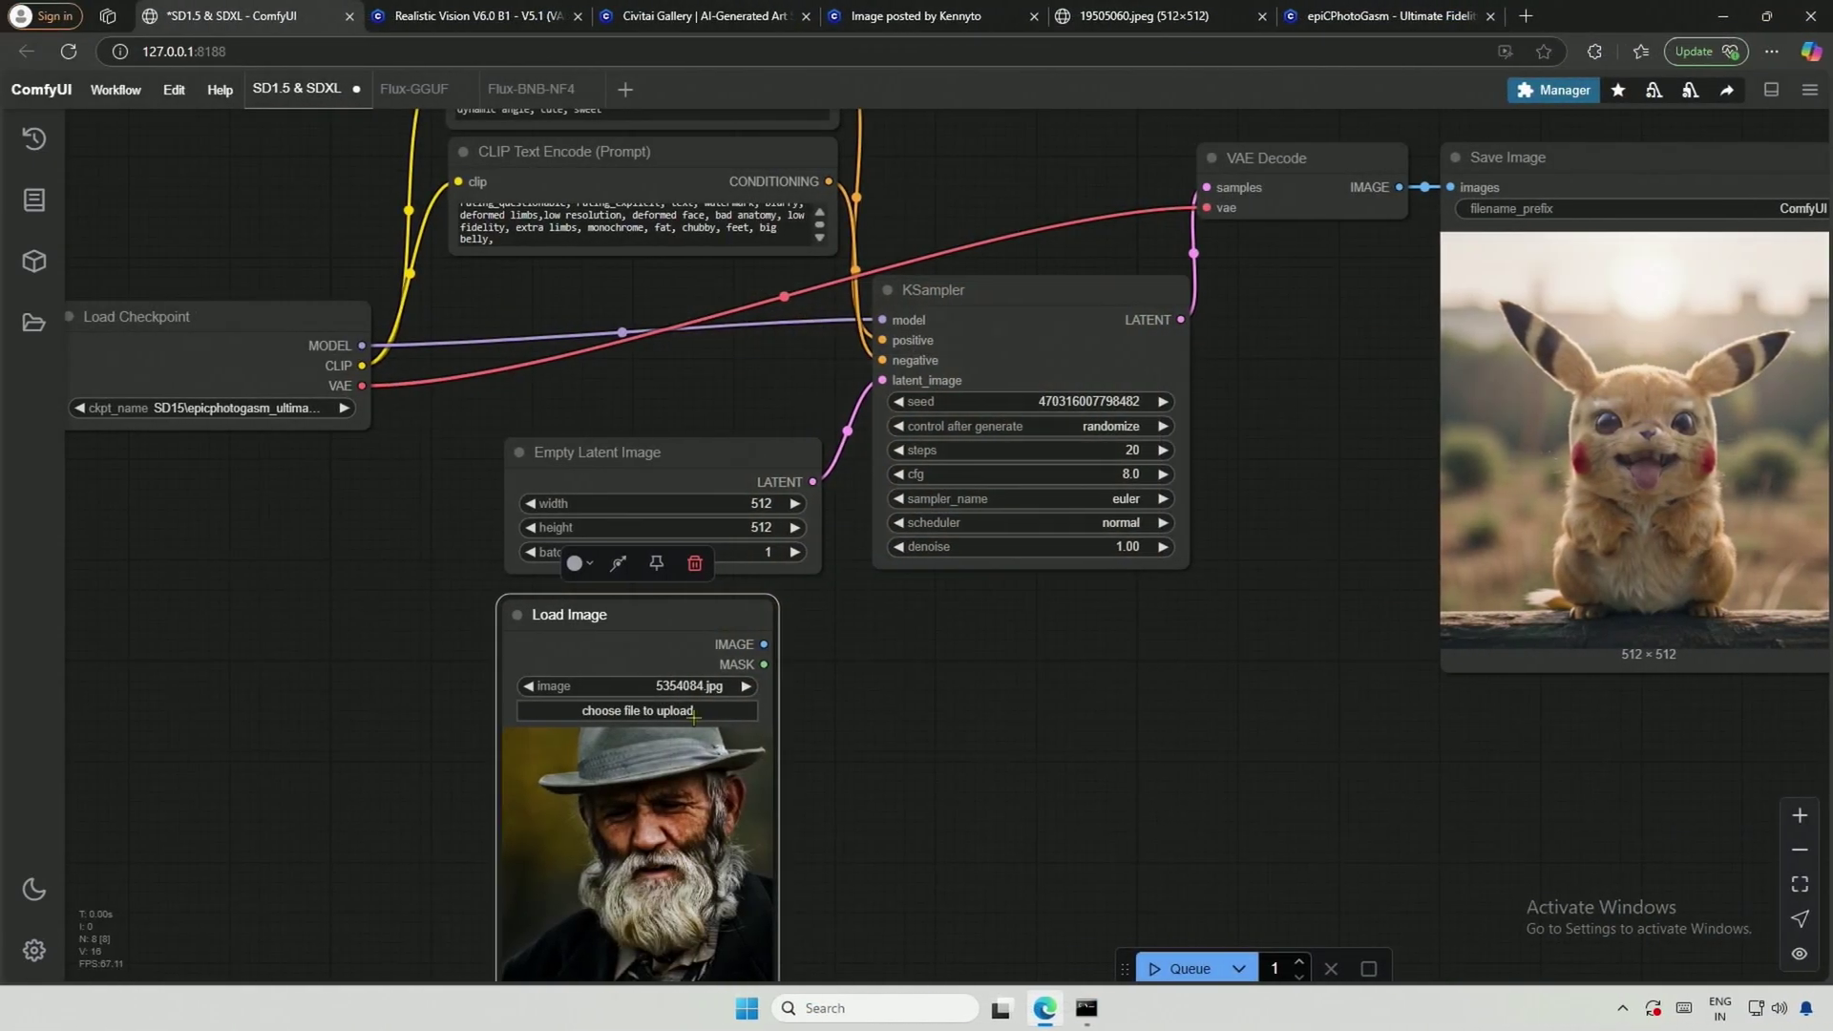
Step: Upload 19505060.jpeg into the Load Image node
{"action": "left_click", "coordinate": [683, 714]}
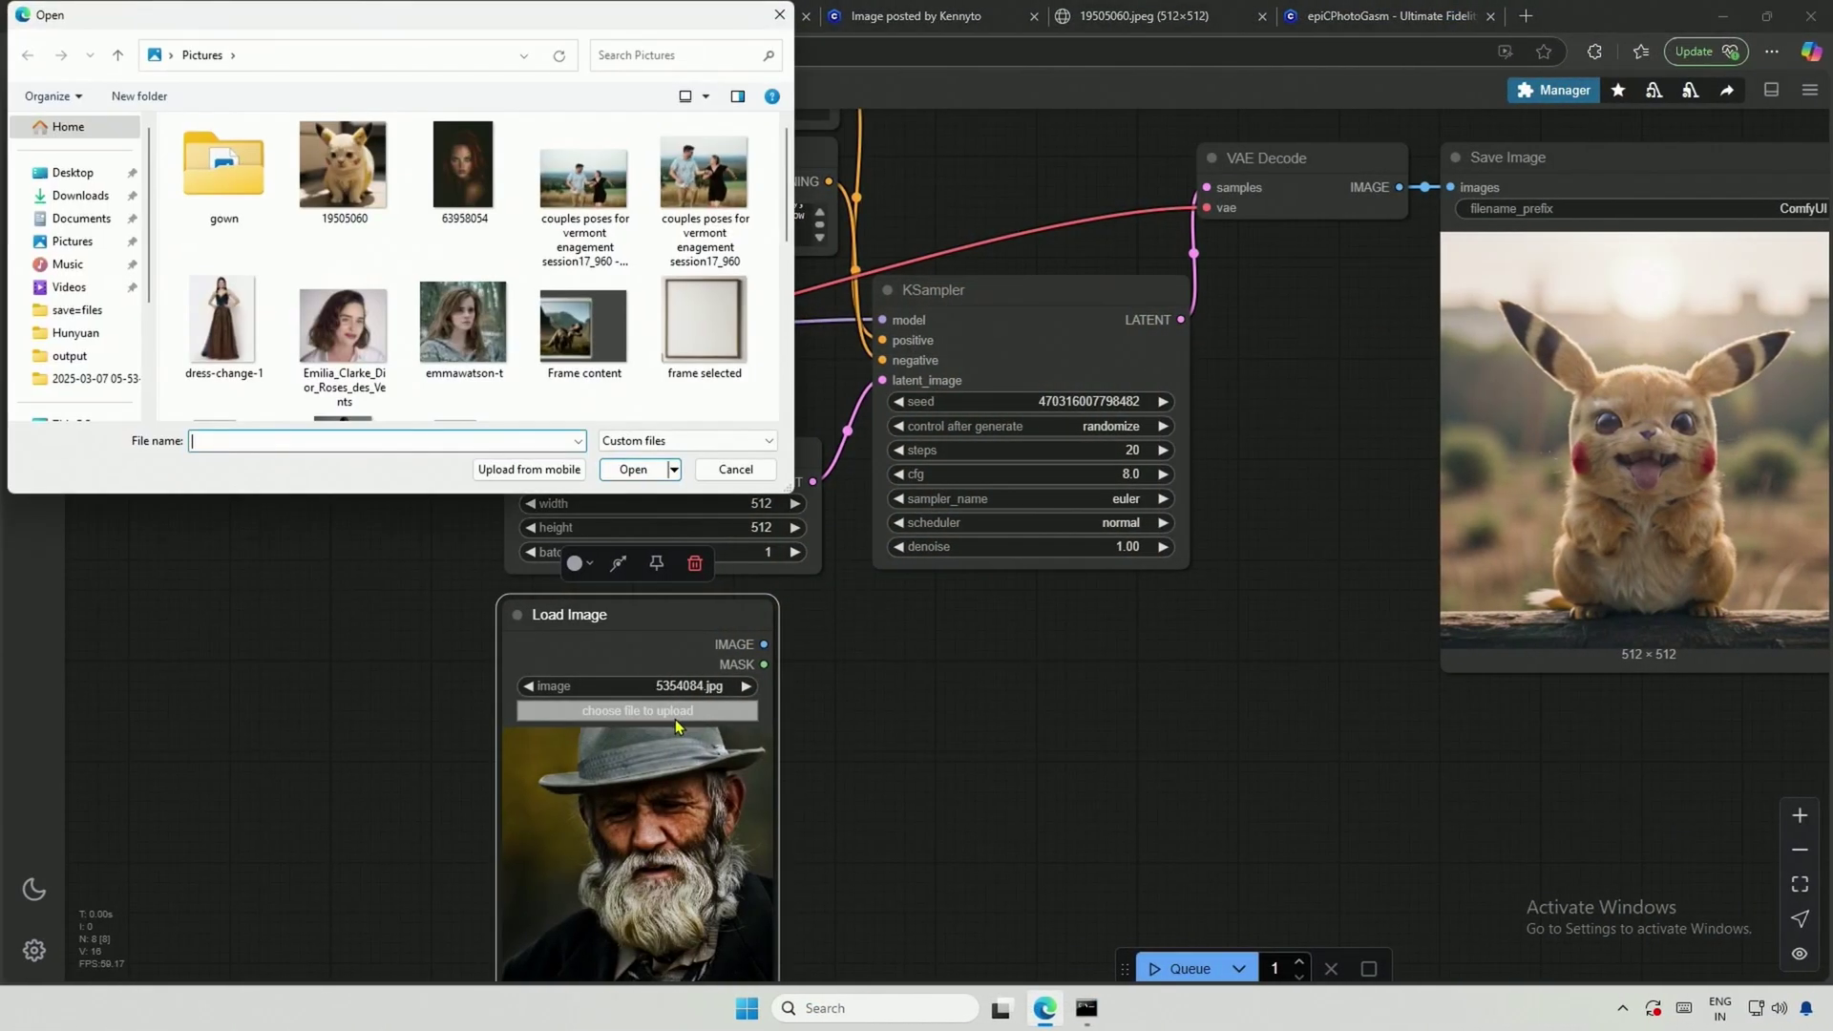
{"action": "left_click", "coordinate": [345, 235]}
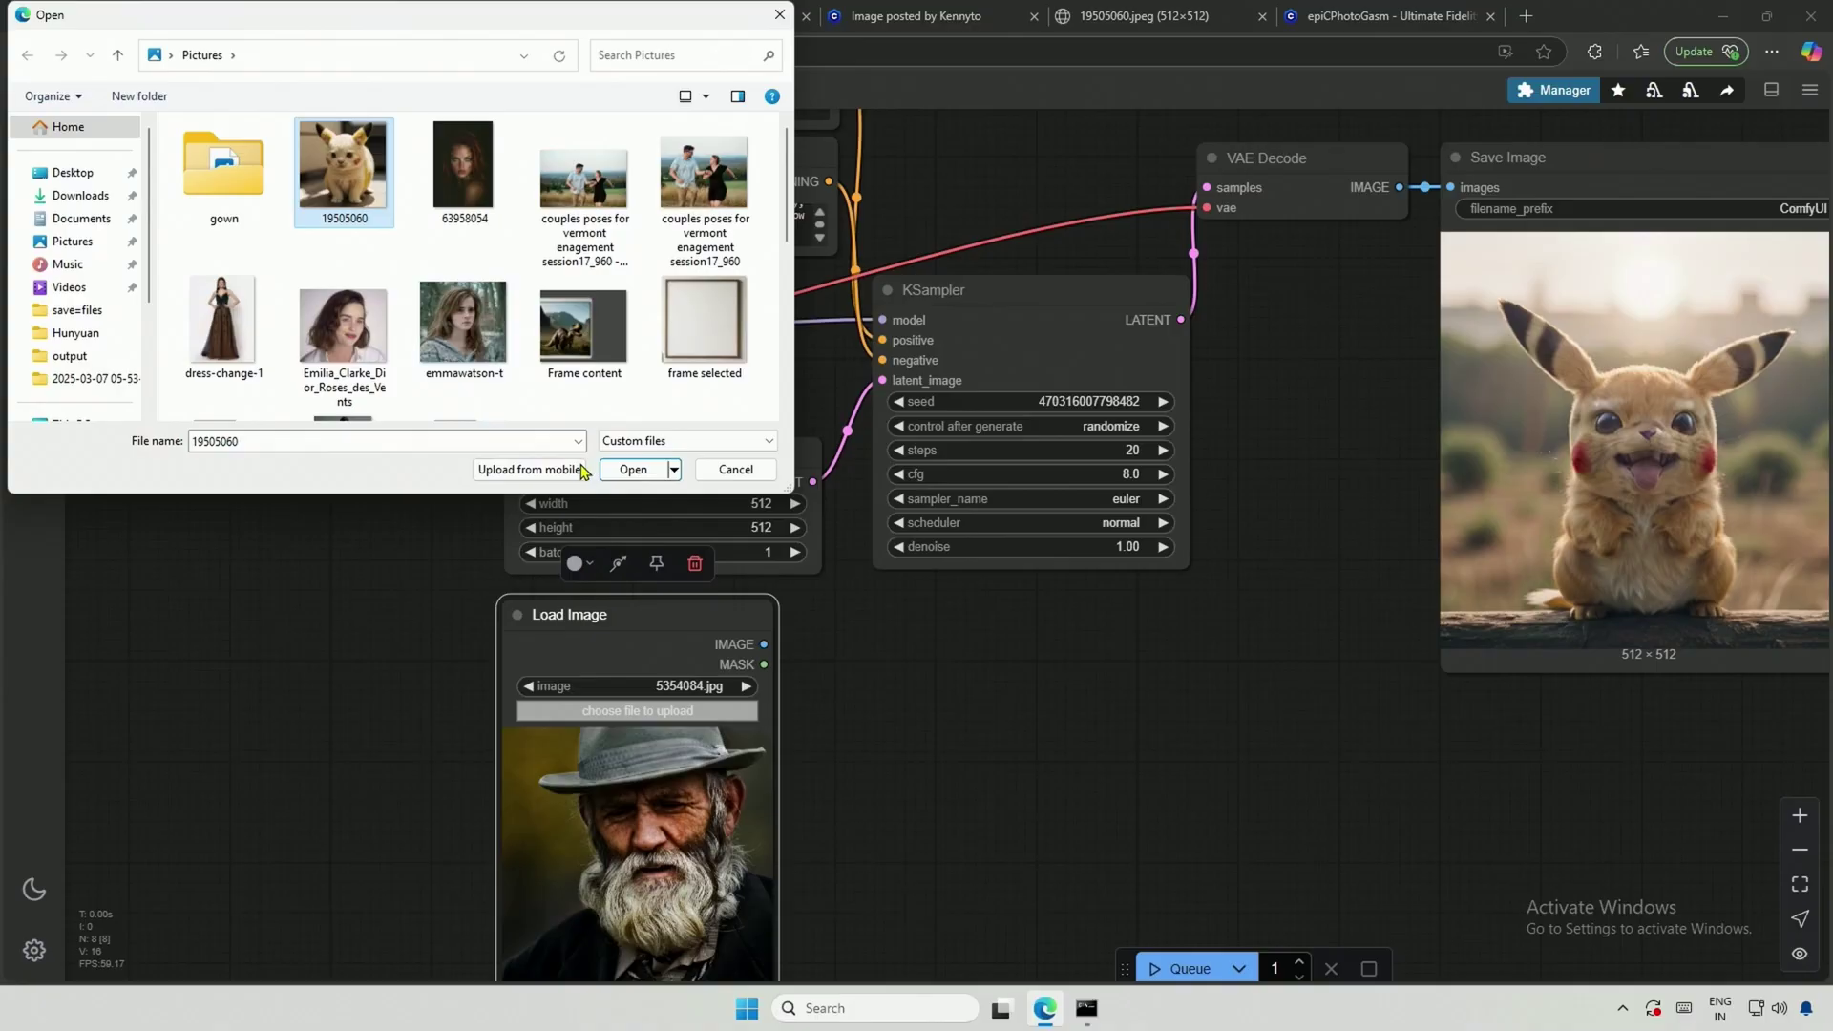
{"action": "left_click", "coordinate": [633, 470]}
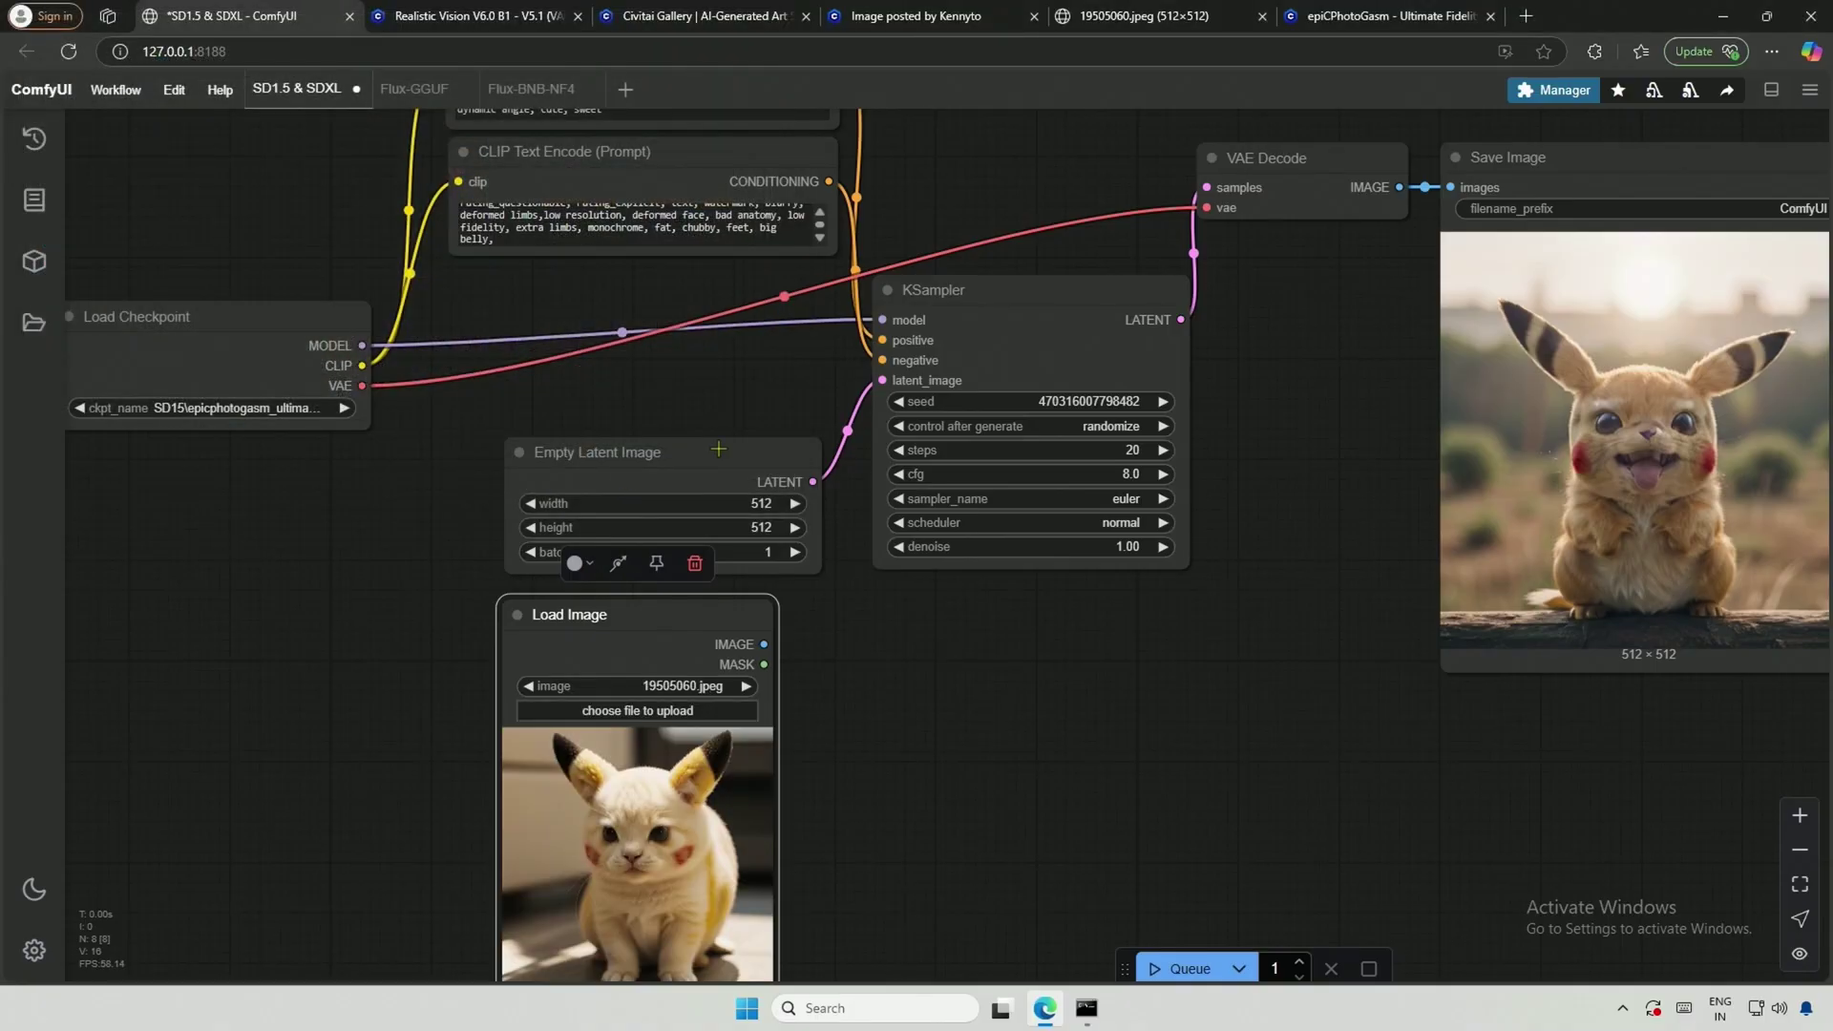
Step: Delete the latent_image link to KSampler and place Load Image beside Empty Latent Image
{"action": "left_click", "coordinate": [627, 458]}
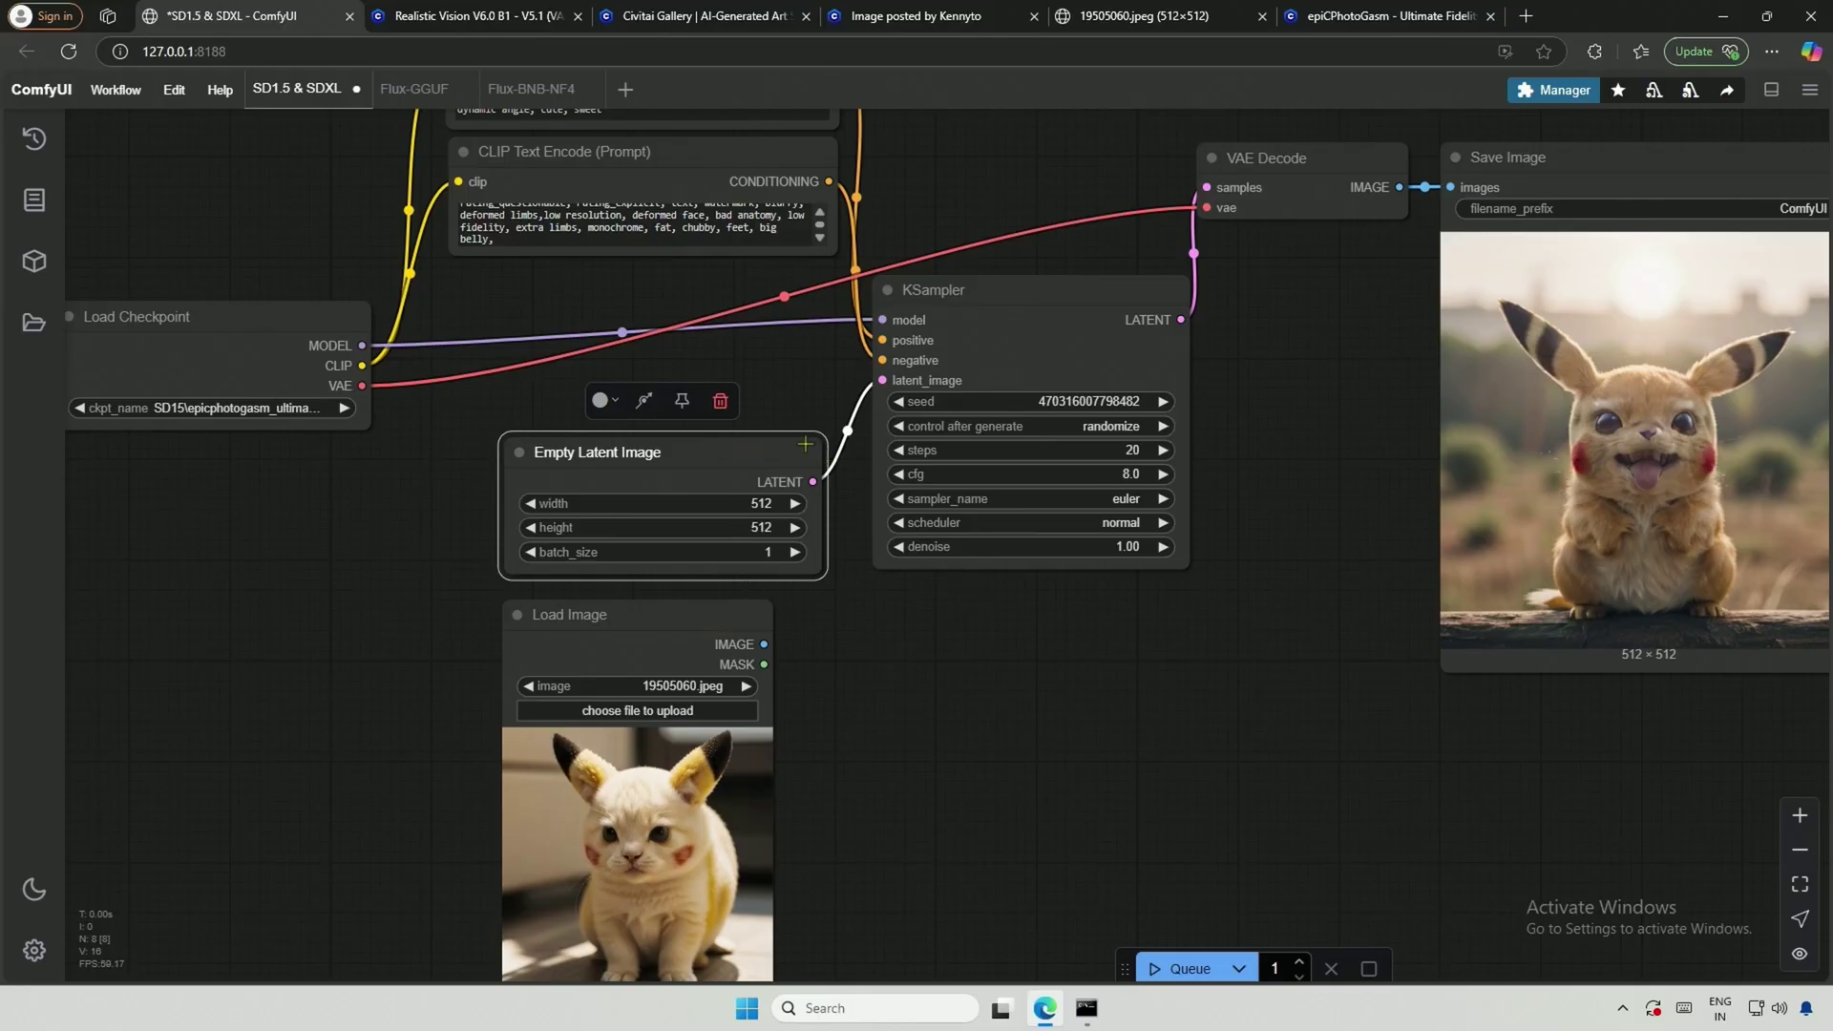
{"action": "mouse_move", "coordinate": [882, 381]}
{"action": "left_mouse_down"}
{"action": "mouse_move", "coordinate": [754, 474]}
{"action": "mouse_move", "coordinate": [313, 476]}
{"action": "left_mouse_up"}
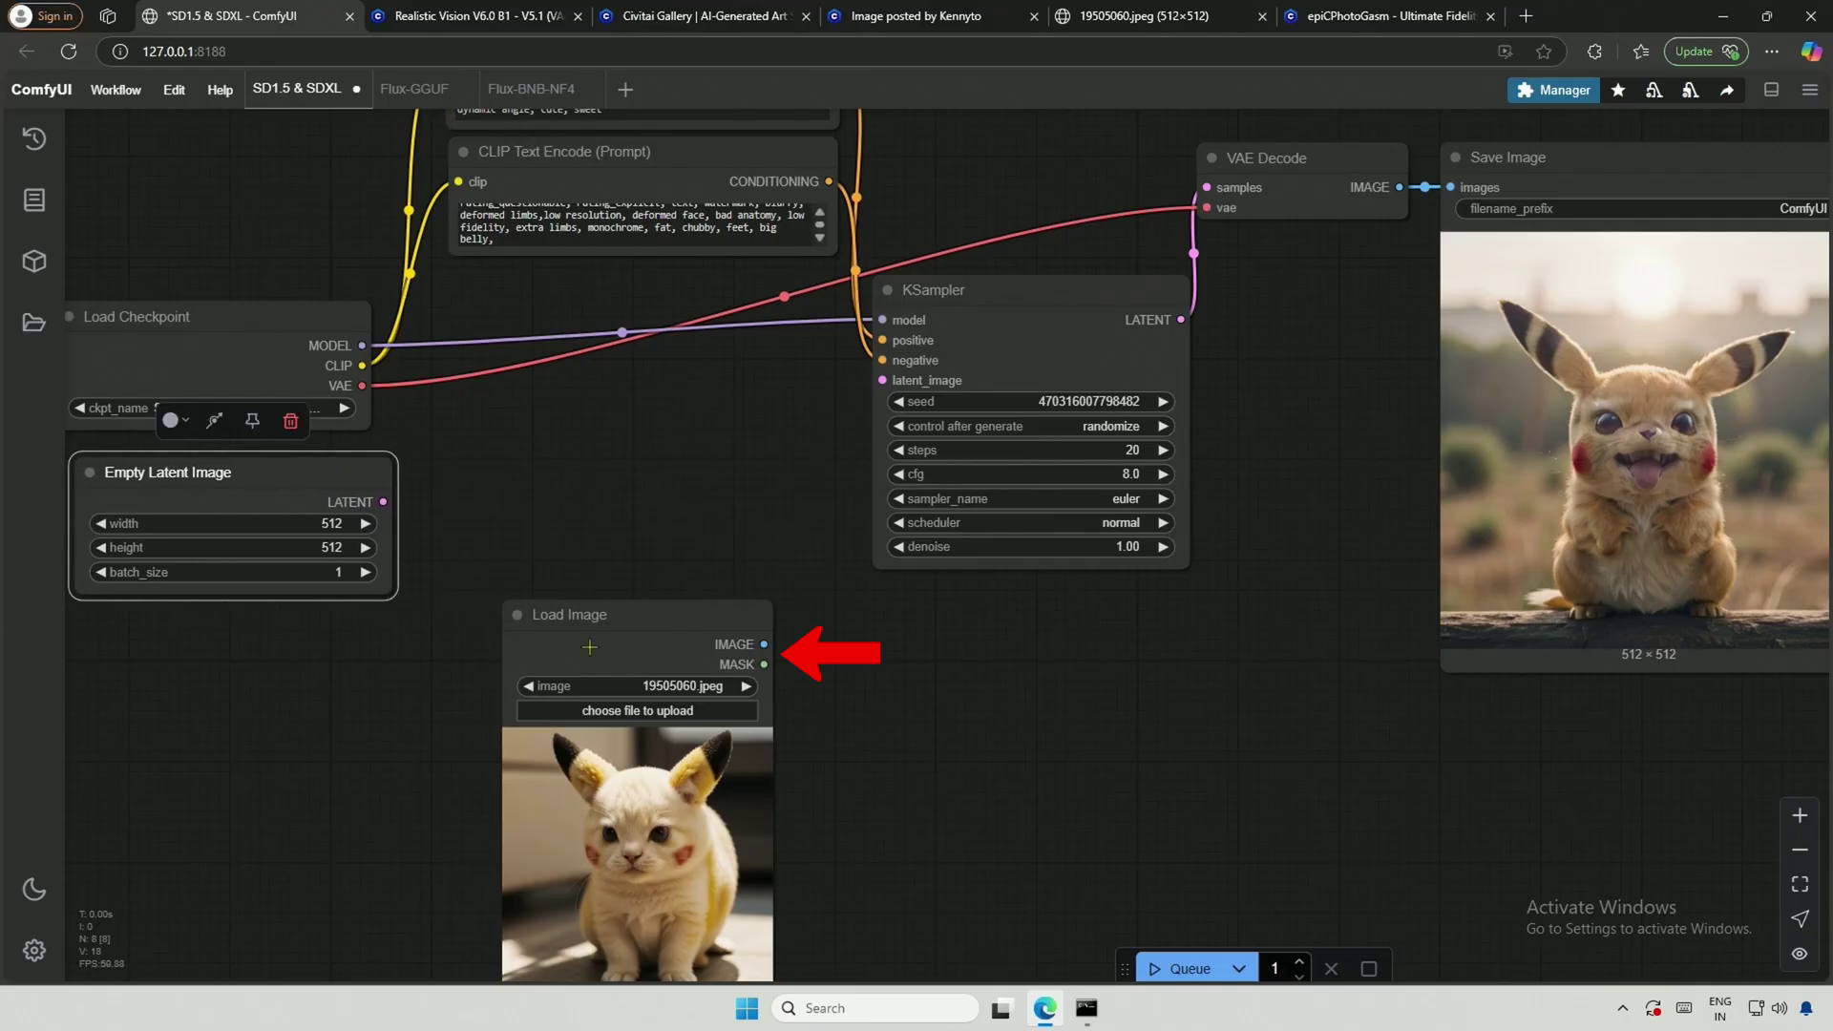
{"action": "left_click_drag", "start_coordinate": [622, 627], "coordinate": [521, 500]}
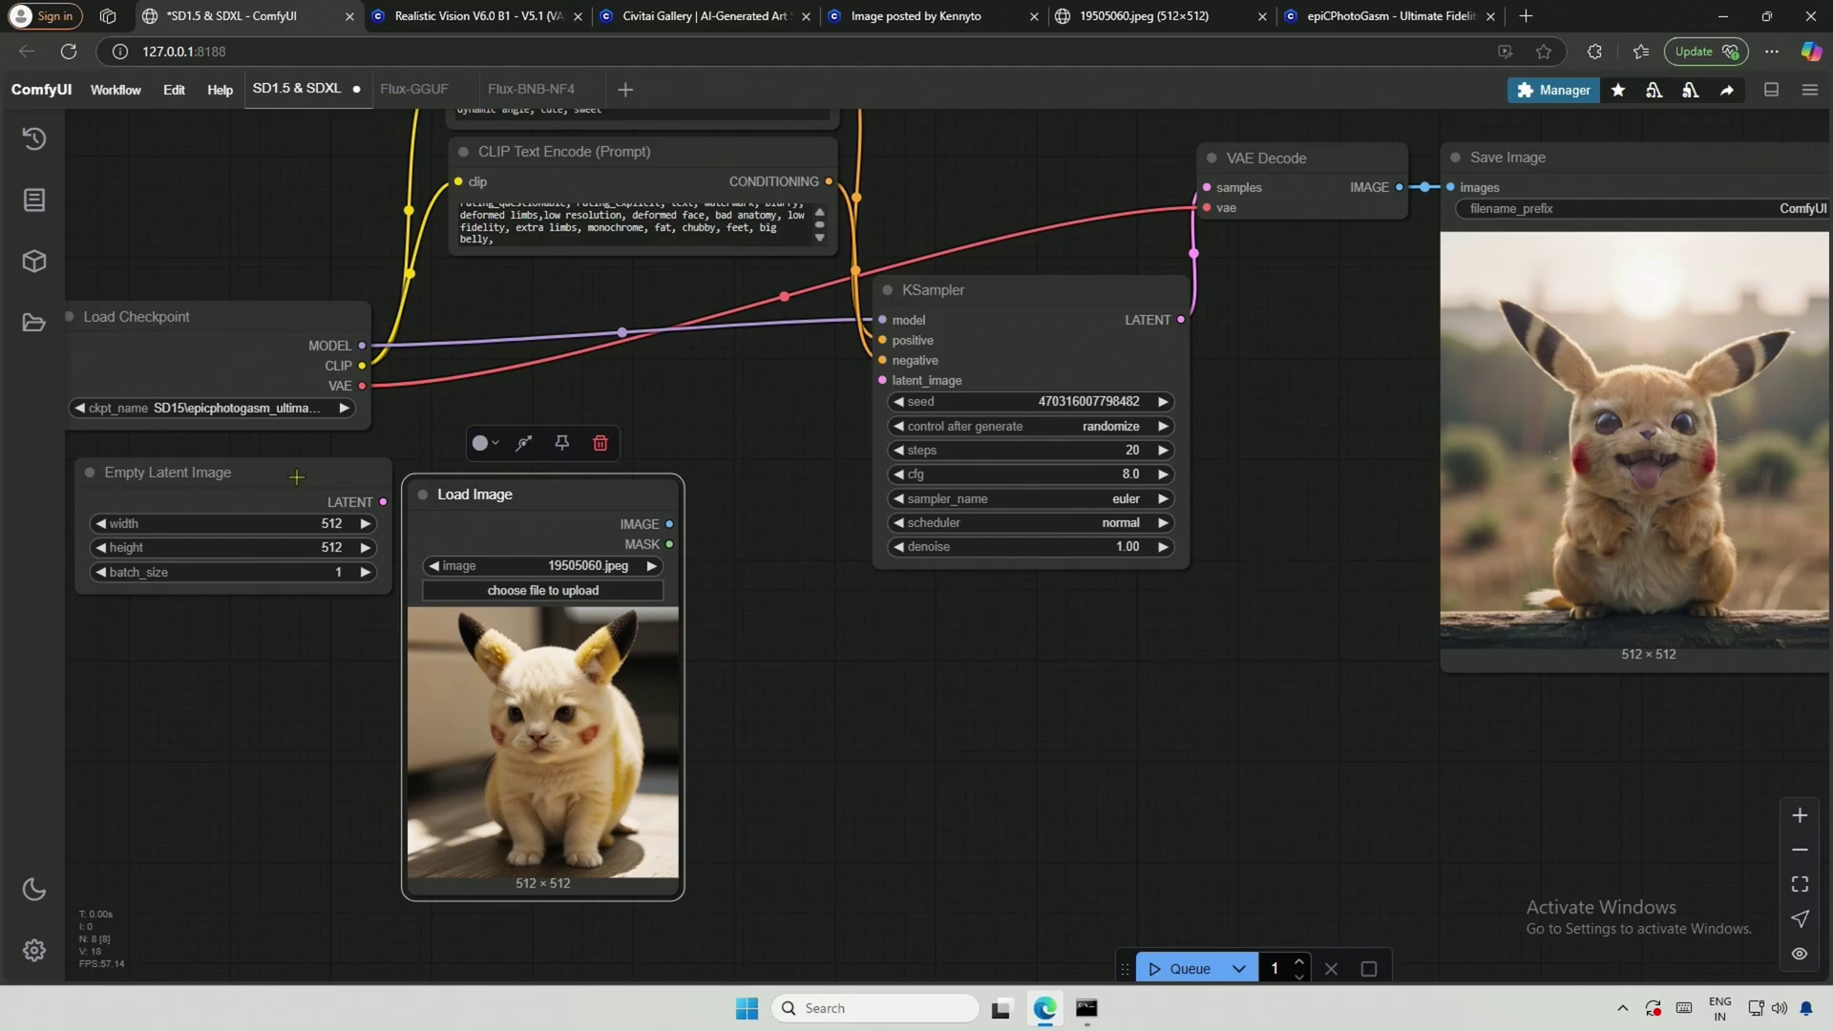
{"action": "left_click_drag", "start_coordinate": [297, 476], "coordinate": [86, 519]}
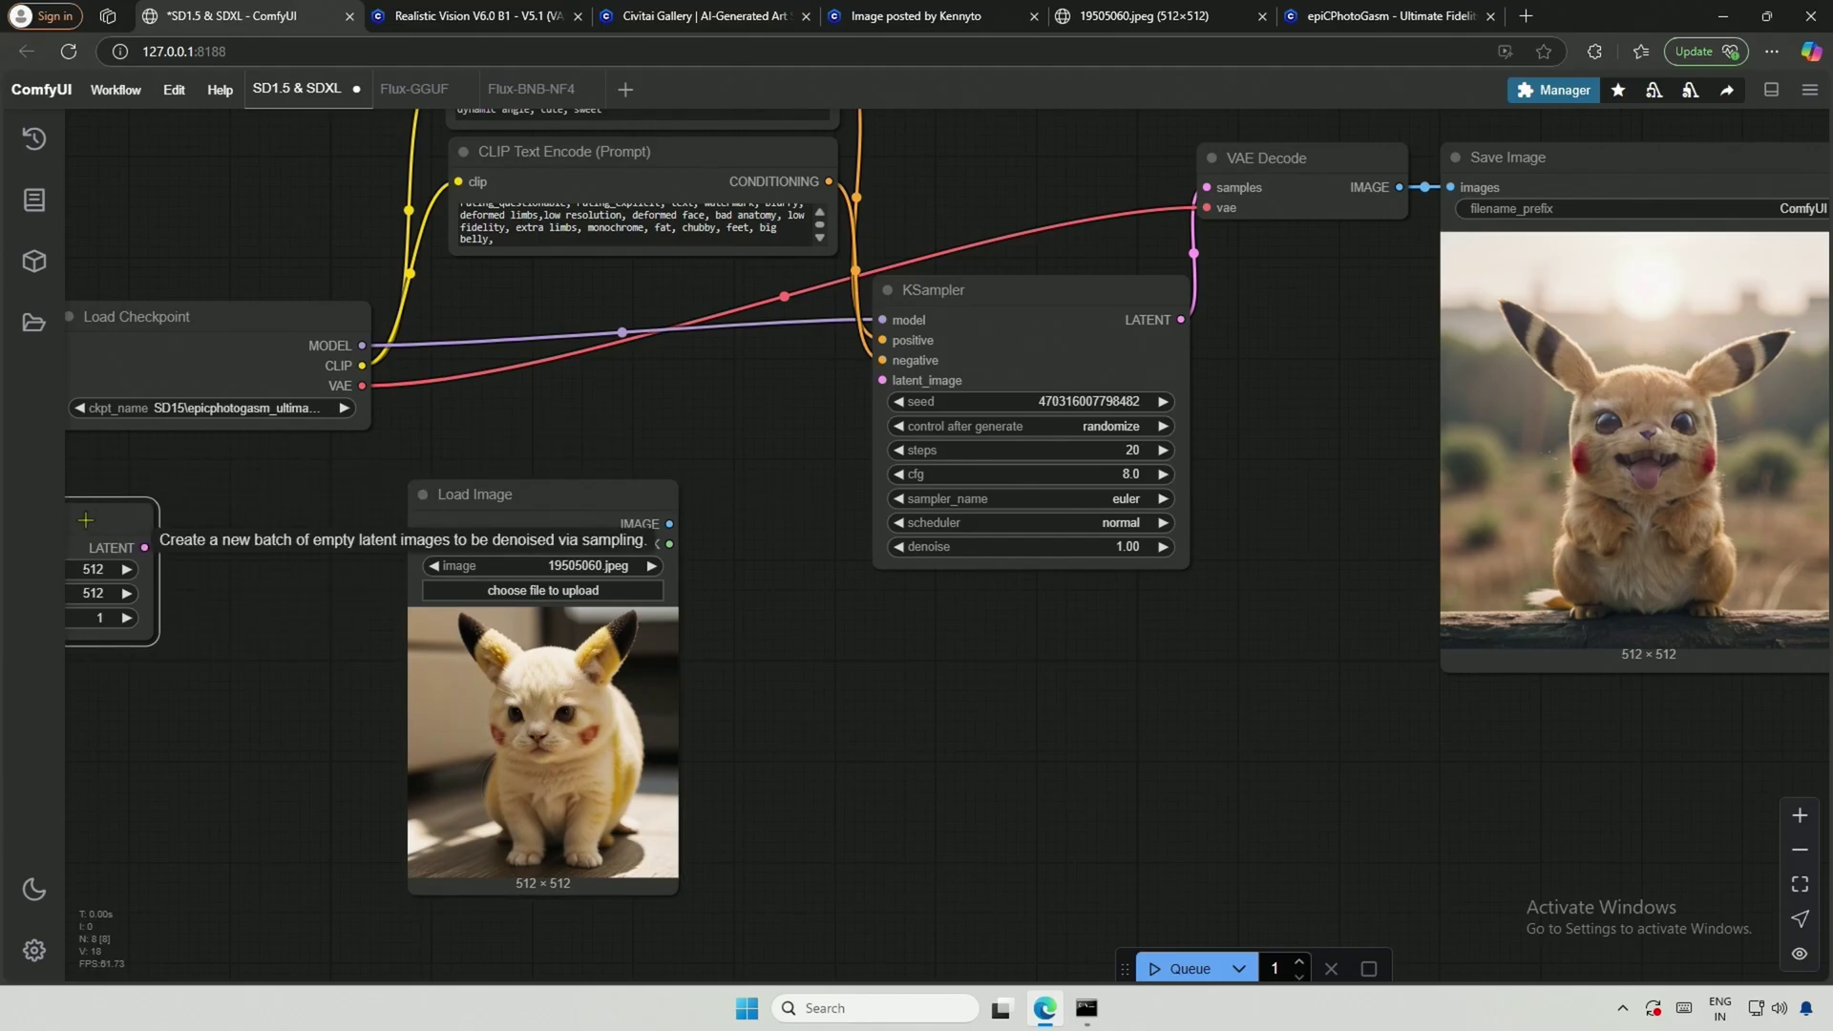
{"action": "left_click_drag", "start_coordinate": [472, 497], "coordinate": [249, 501]}
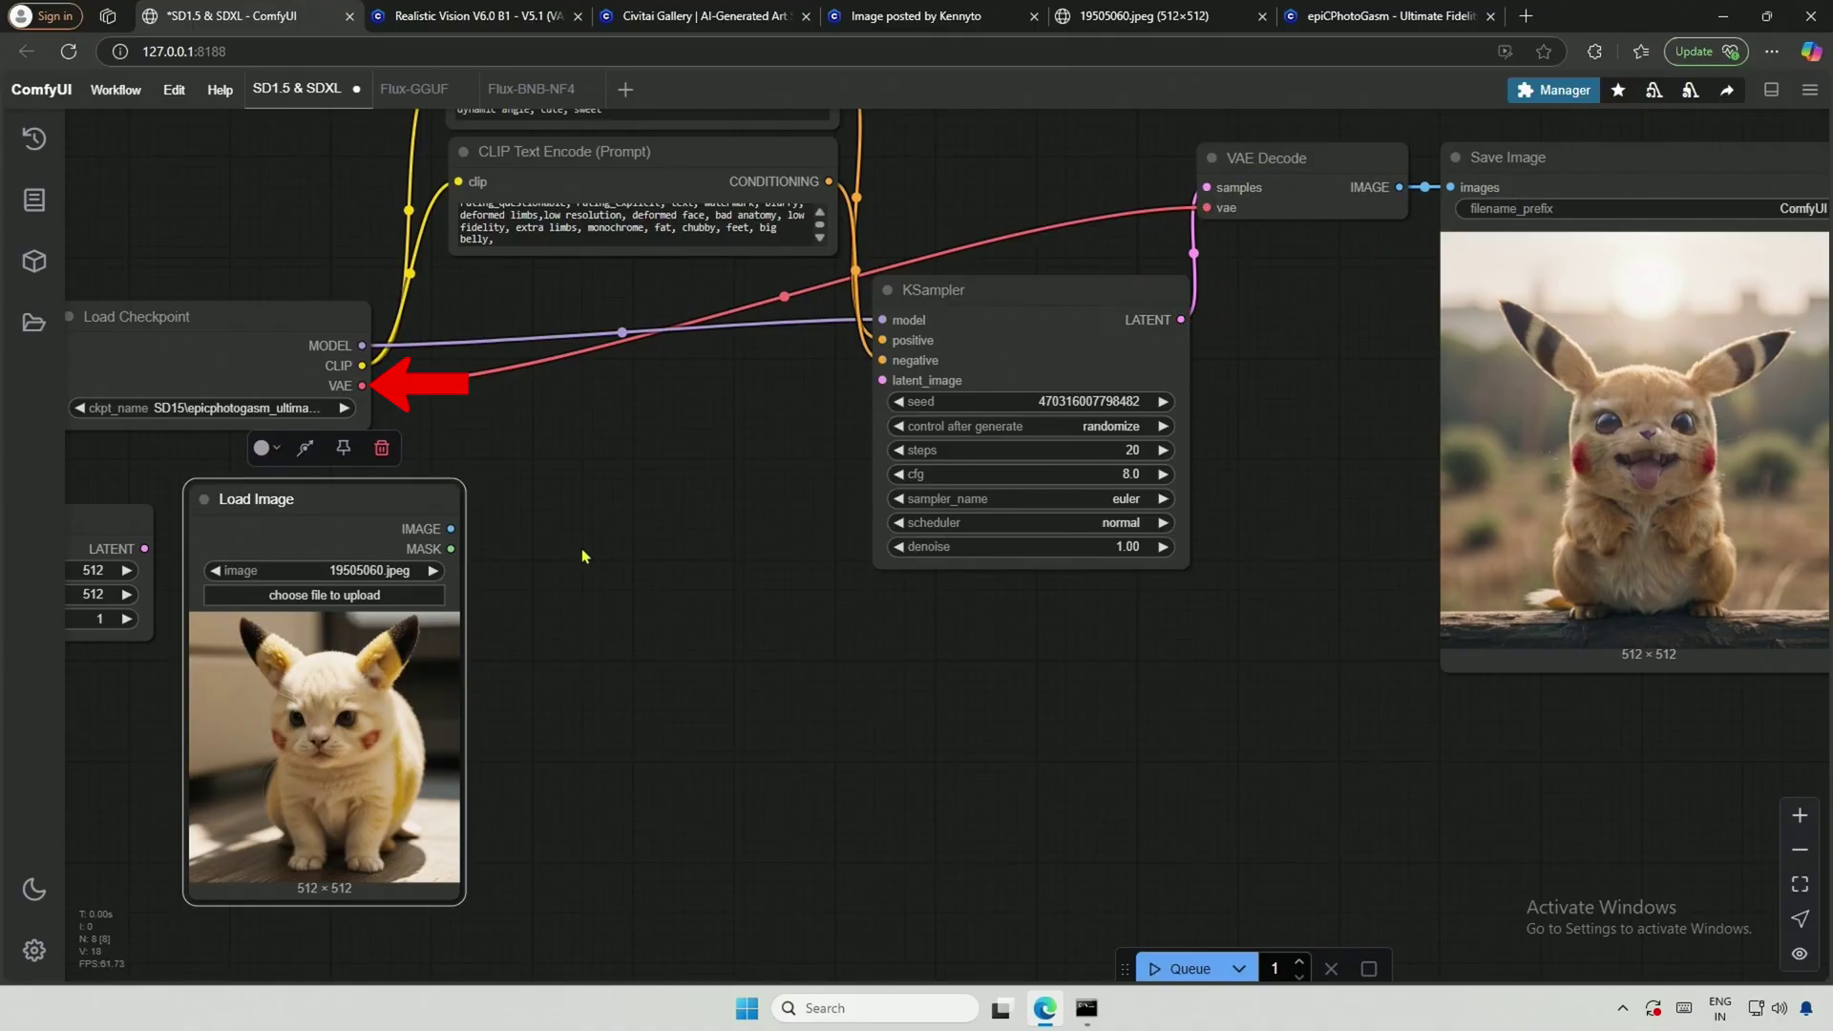
Step: Add a VAE Encode node wiring the image and checkpoint VAE into KSampler's latent_image, then render
{"action": "double_click", "coordinate": [553, 513]}
{"action": "type", "text": "VAE"}
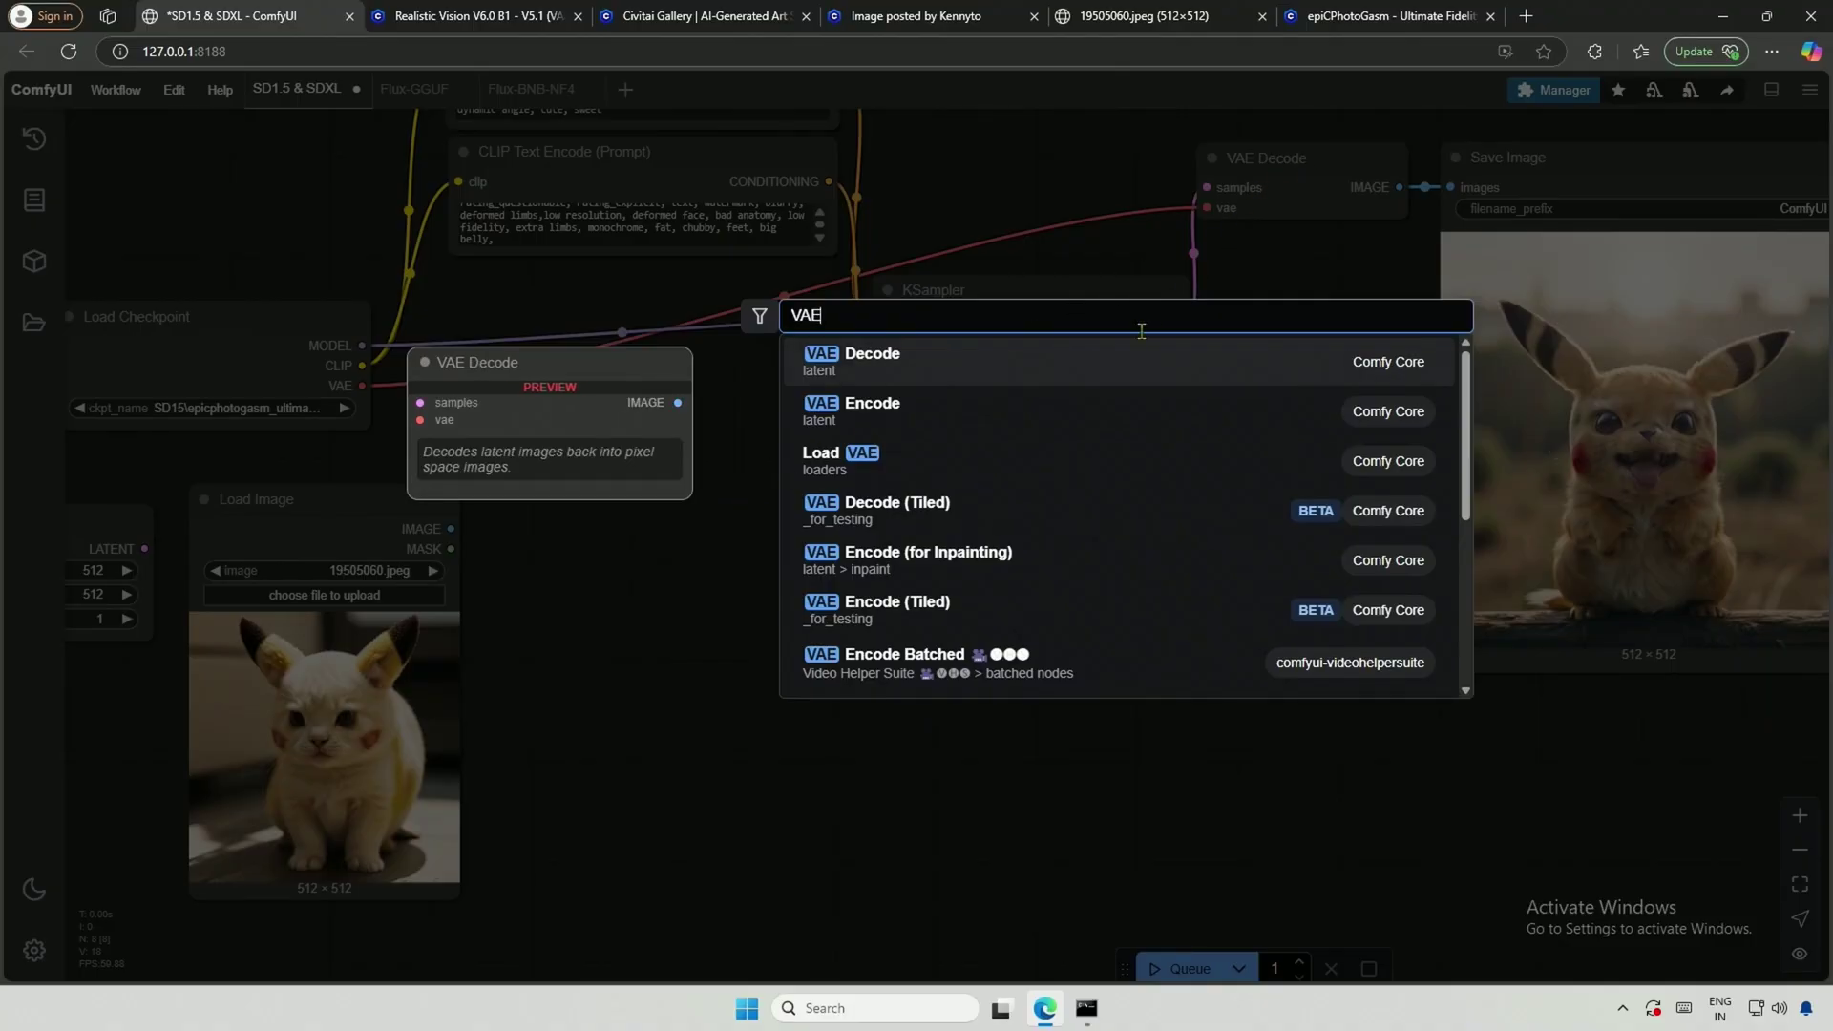
{"action": "left_click", "coordinate": [898, 405]}
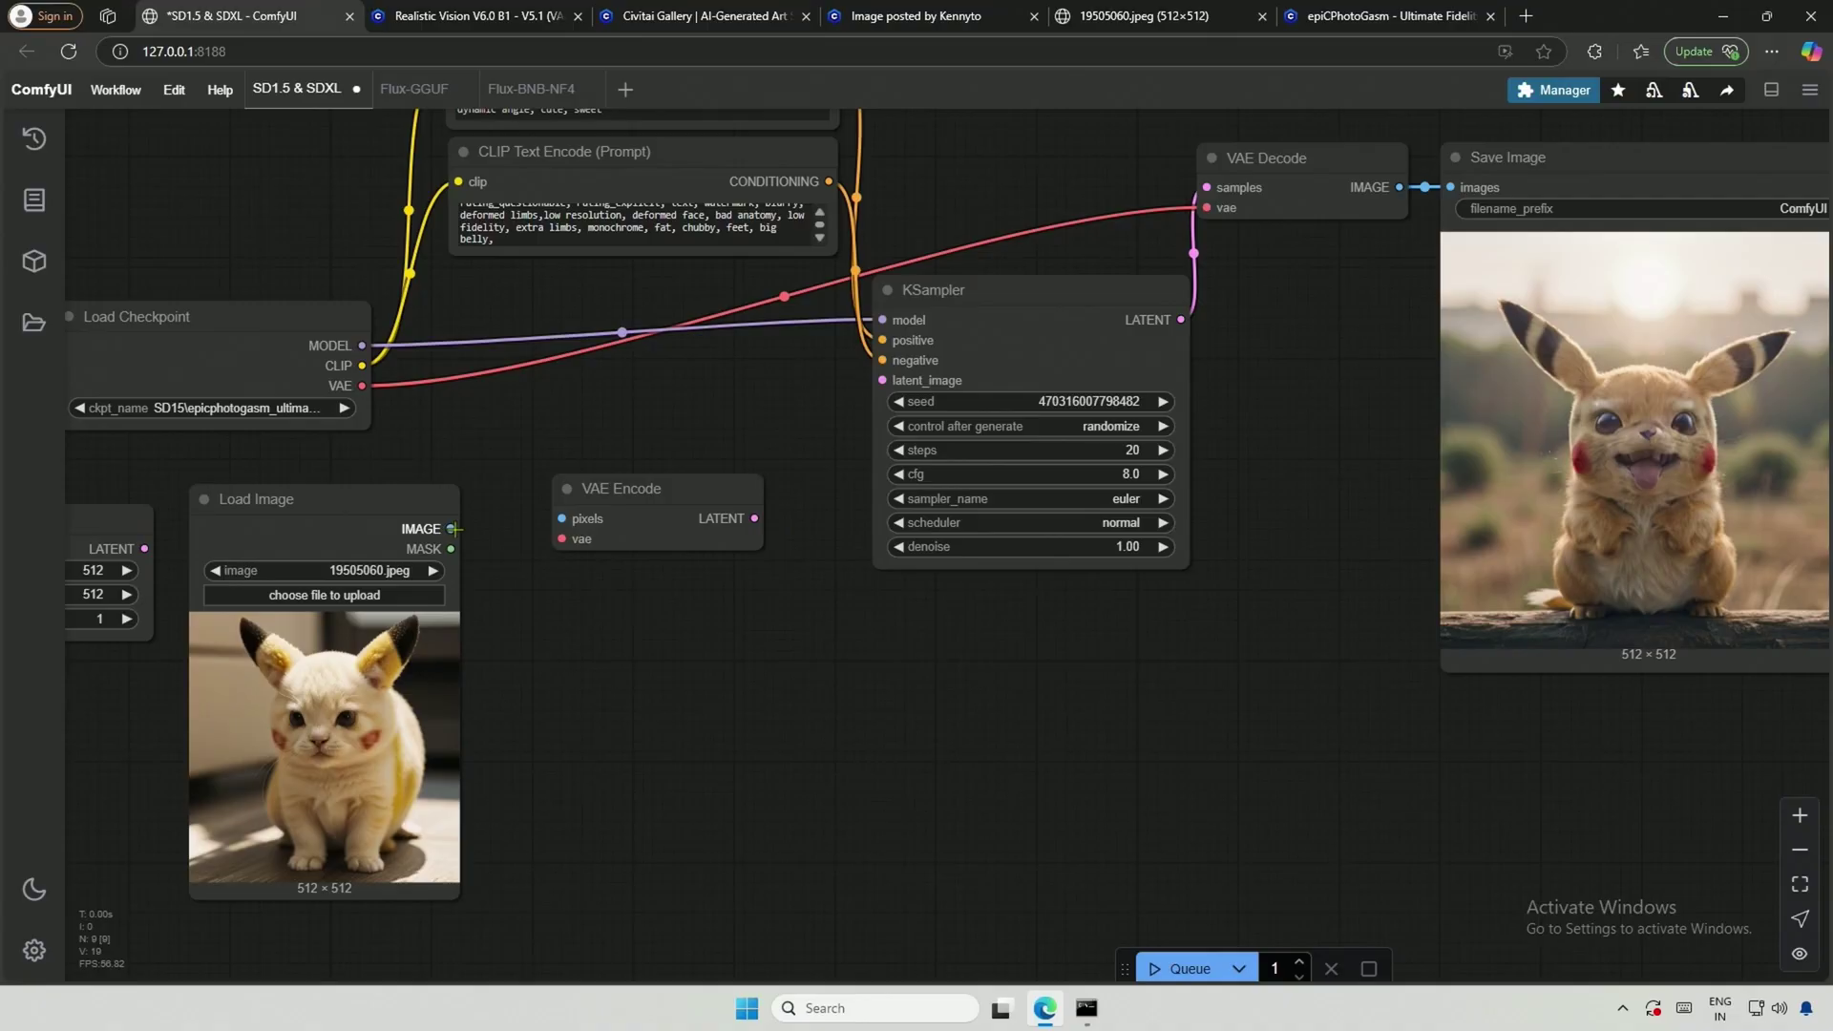
{"action": "left_click_drag", "start_coordinate": [453, 528], "coordinate": [563, 520]}
{"action": "left_click_drag", "start_coordinate": [754, 519], "coordinate": [882, 382]}
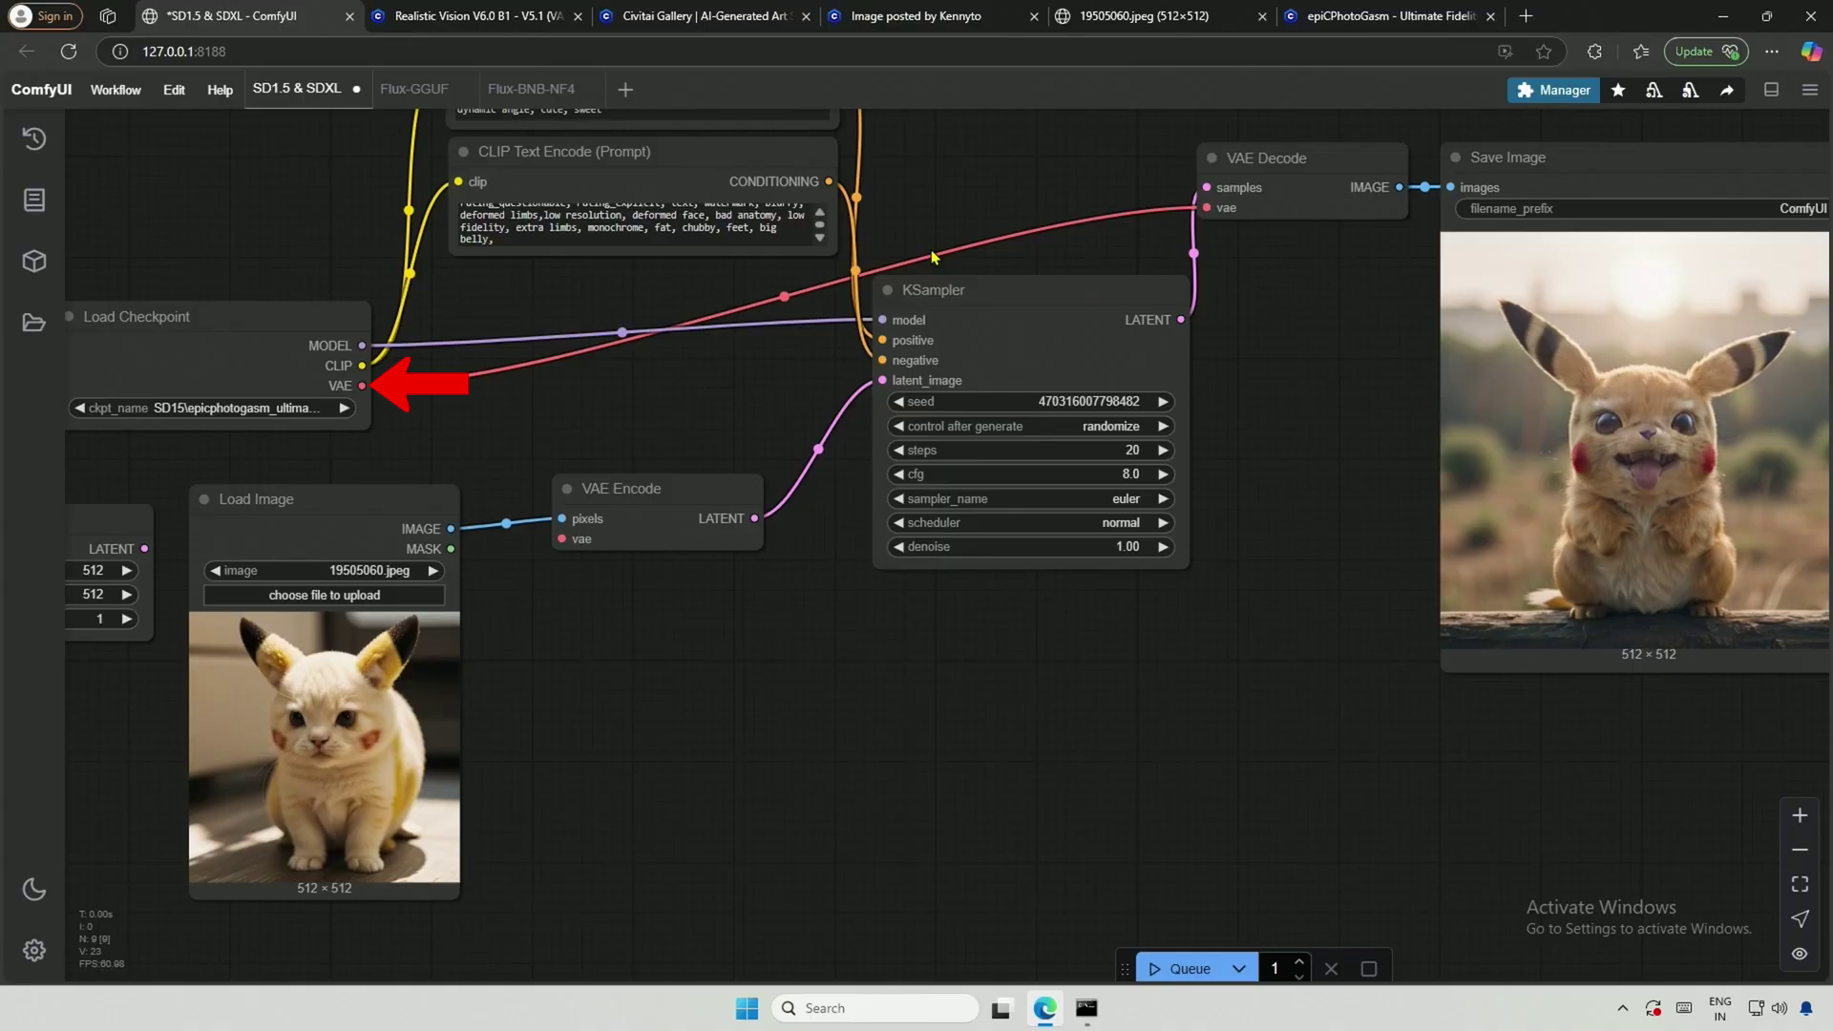
{"action": "left_click_drag", "start_coordinate": [362, 386], "coordinate": [561, 539]}
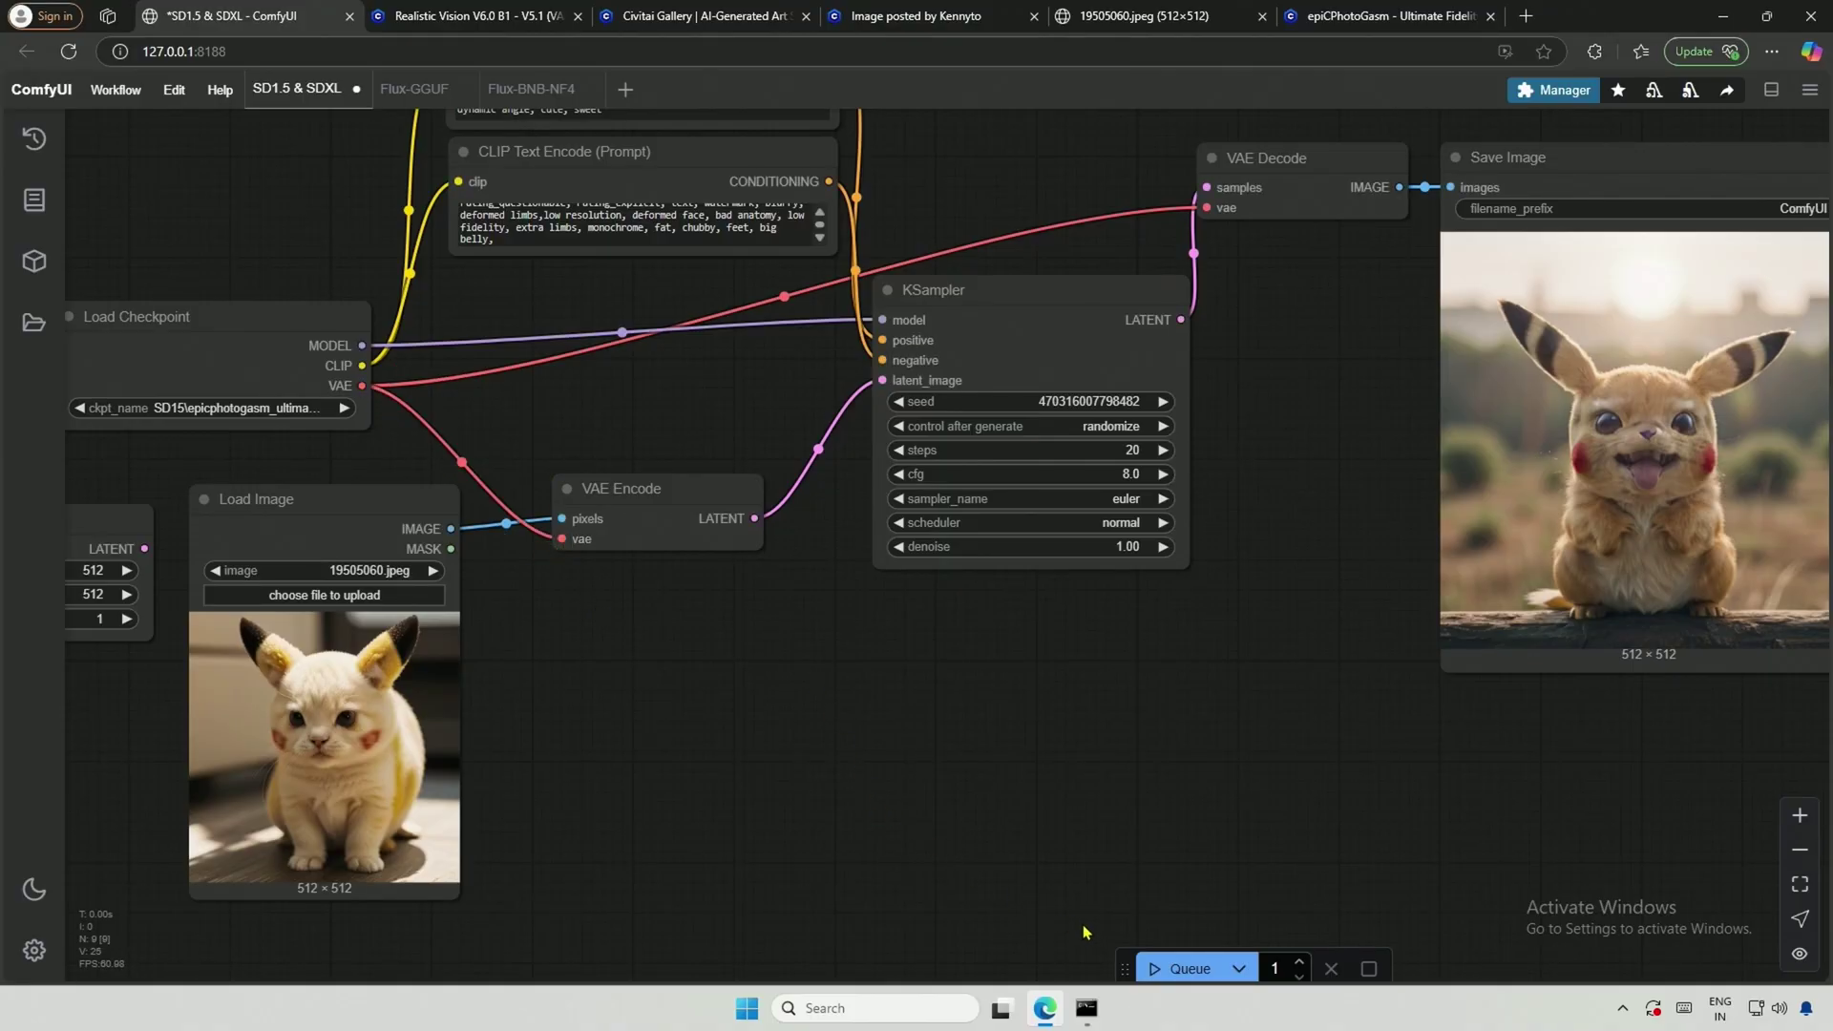
{"action": "left_click", "coordinate": [1151, 969]}
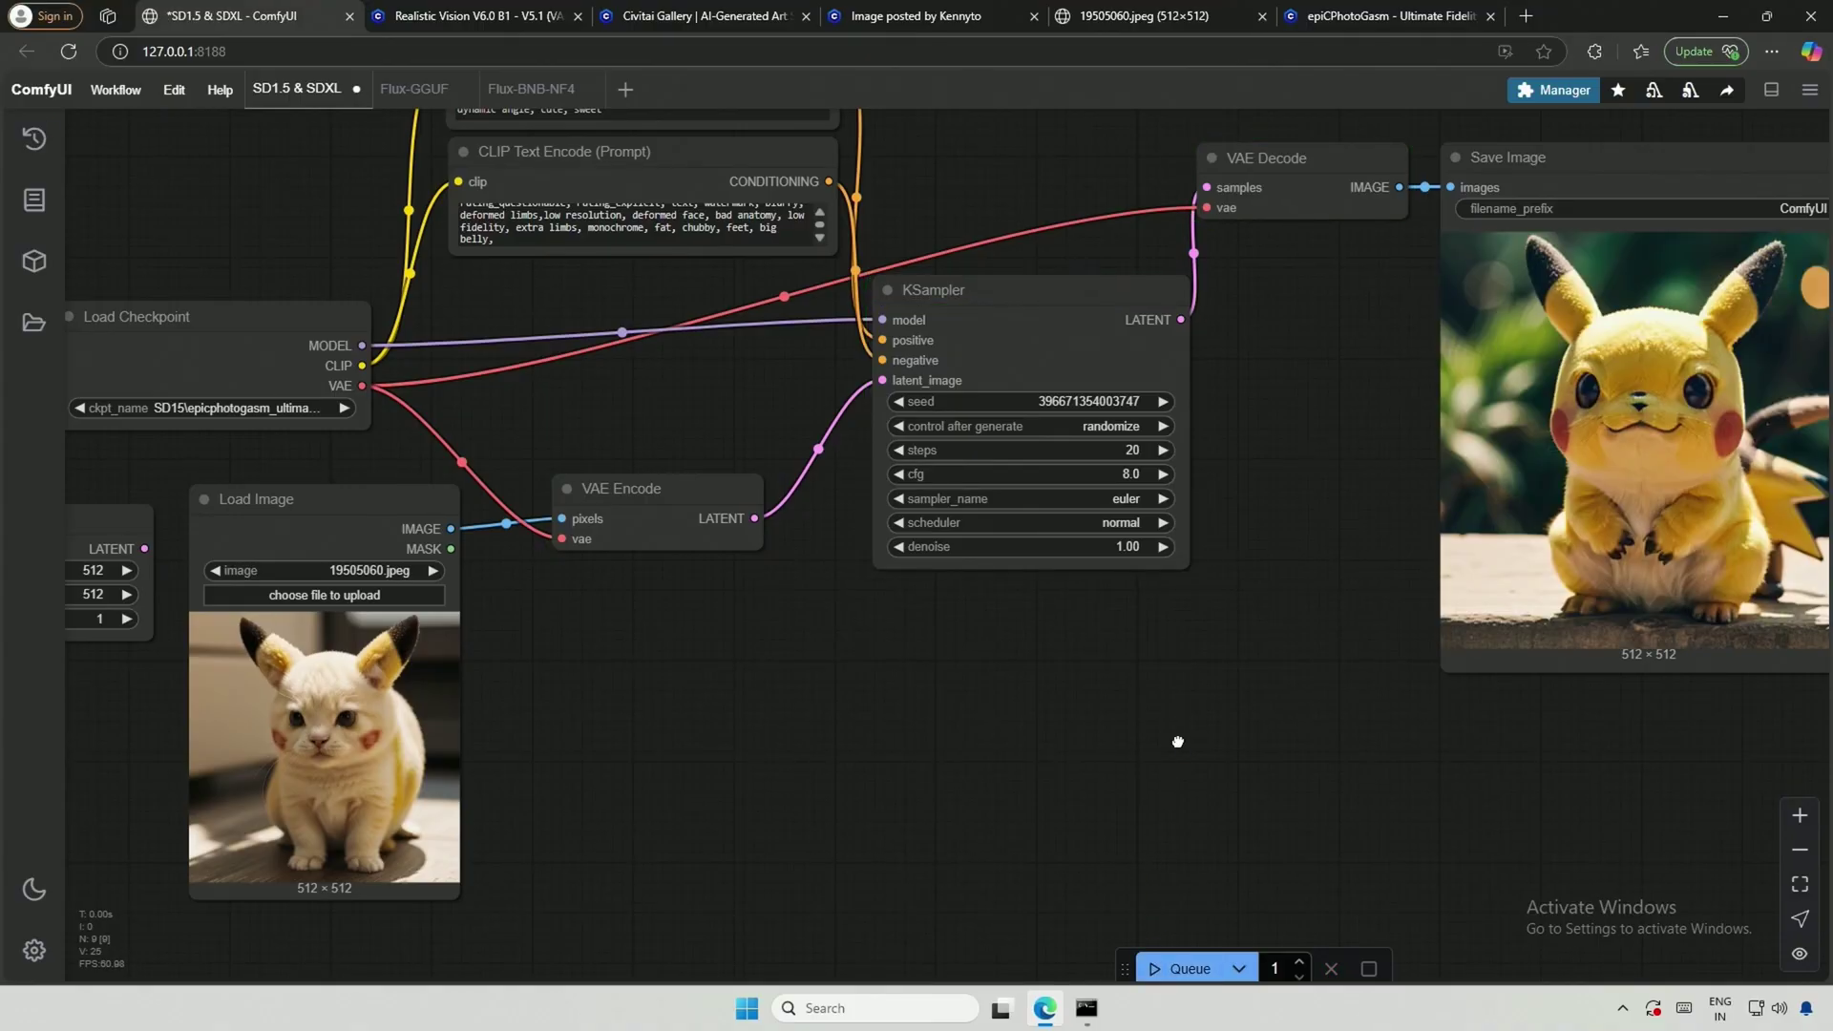
{"action": "left_click_drag", "start_coordinate": [1174, 741], "coordinate": [1149, 744]}
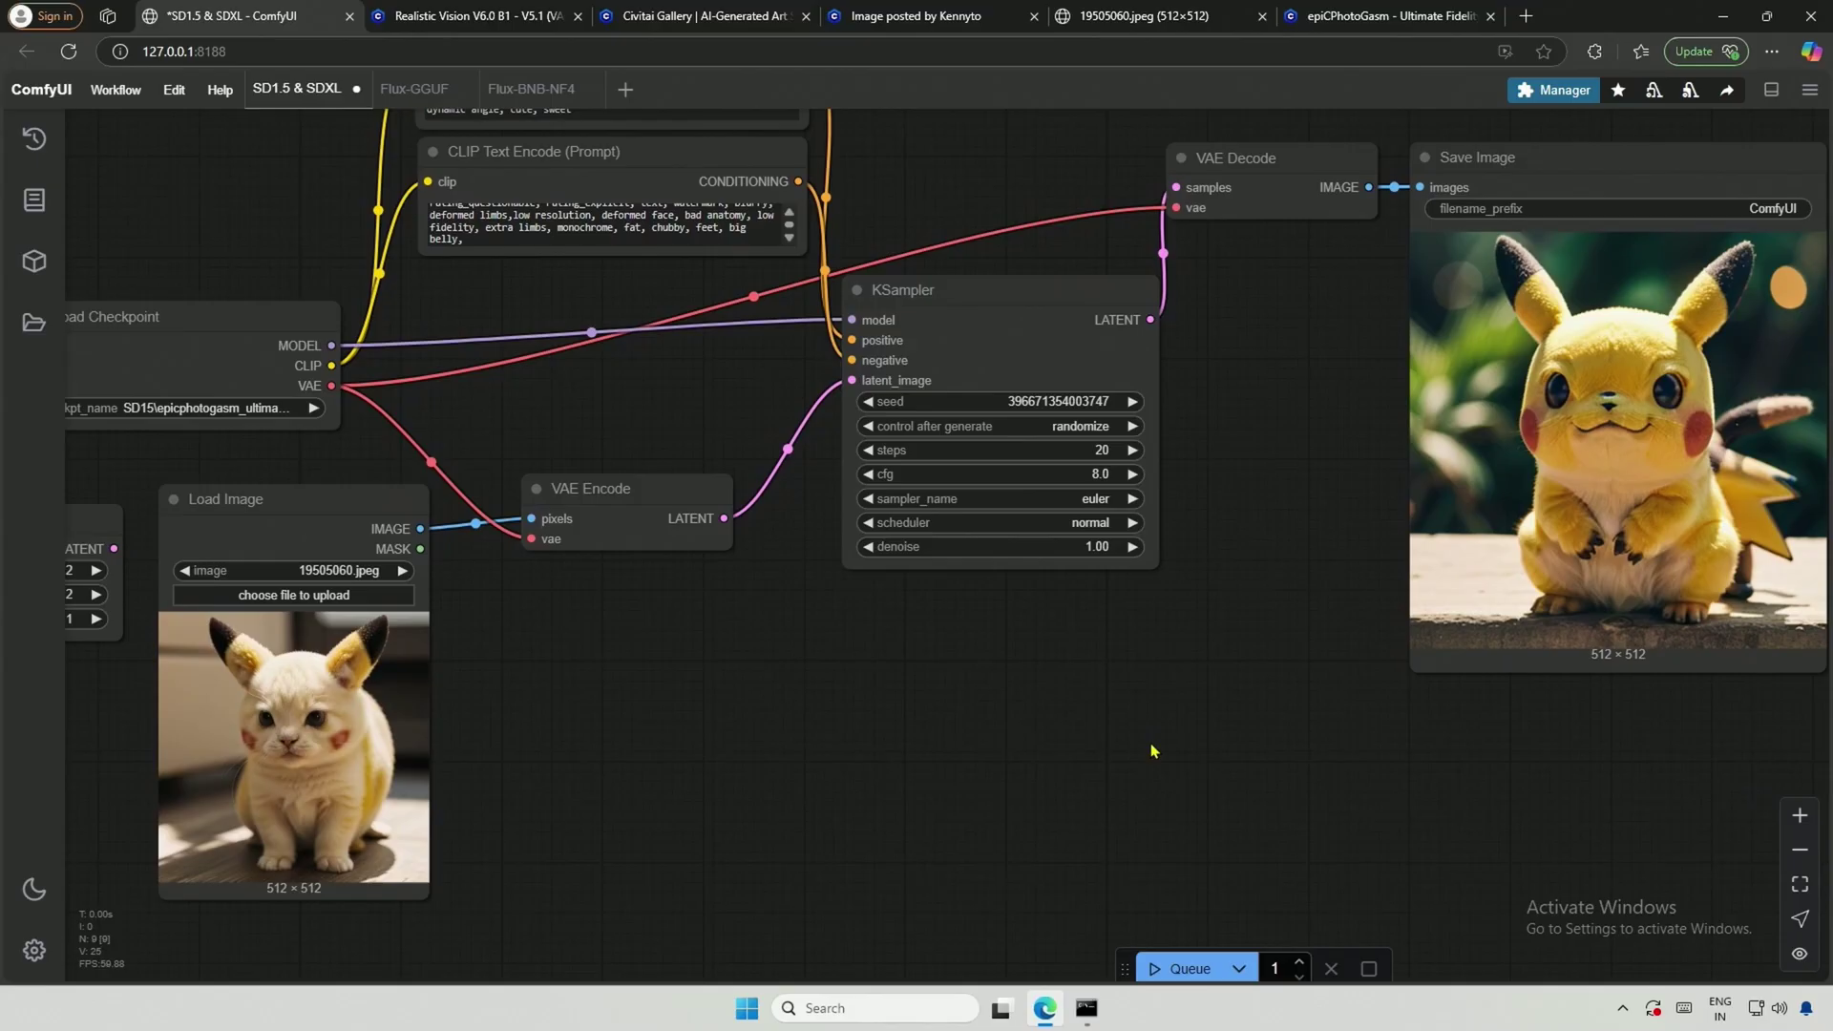
Step: Render again, then set denoise to 0.1 and render
{"action": "left_click", "coordinate": [1152, 969]}
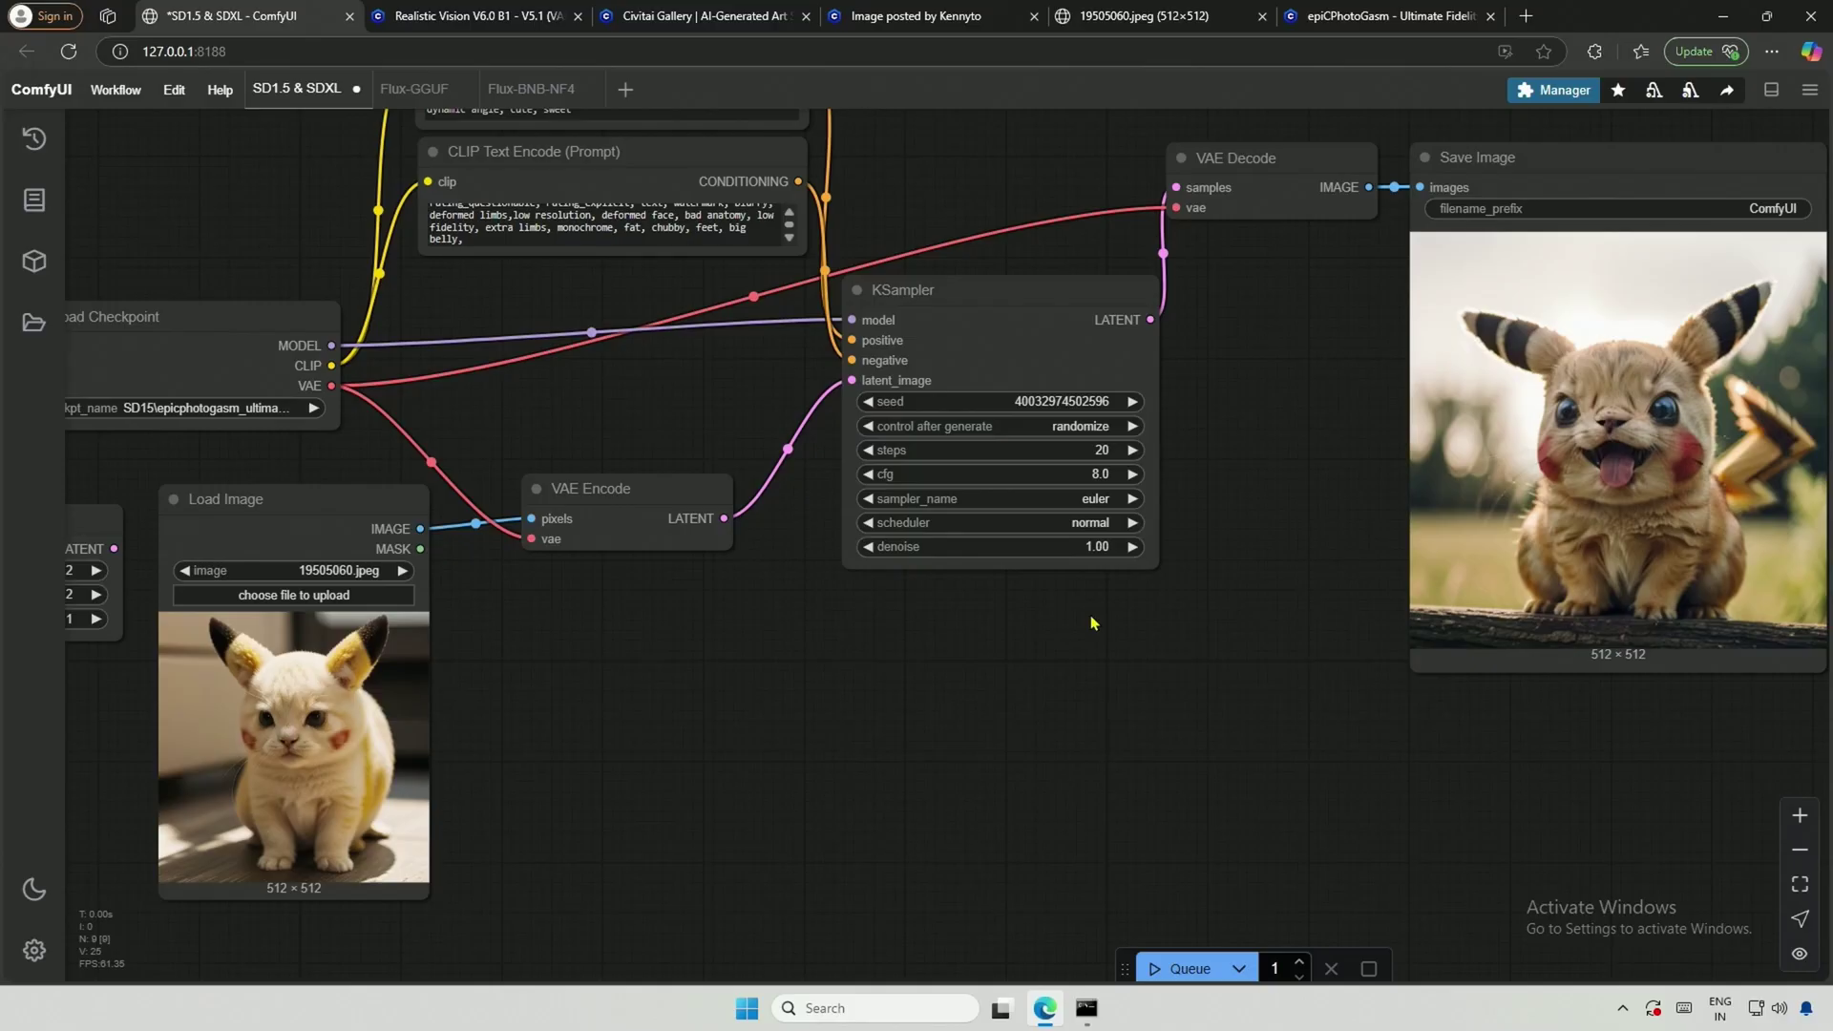
{"action": "left_click", "coordinate": [1103, 547]}
{"action": "type", "text": "0.1"}
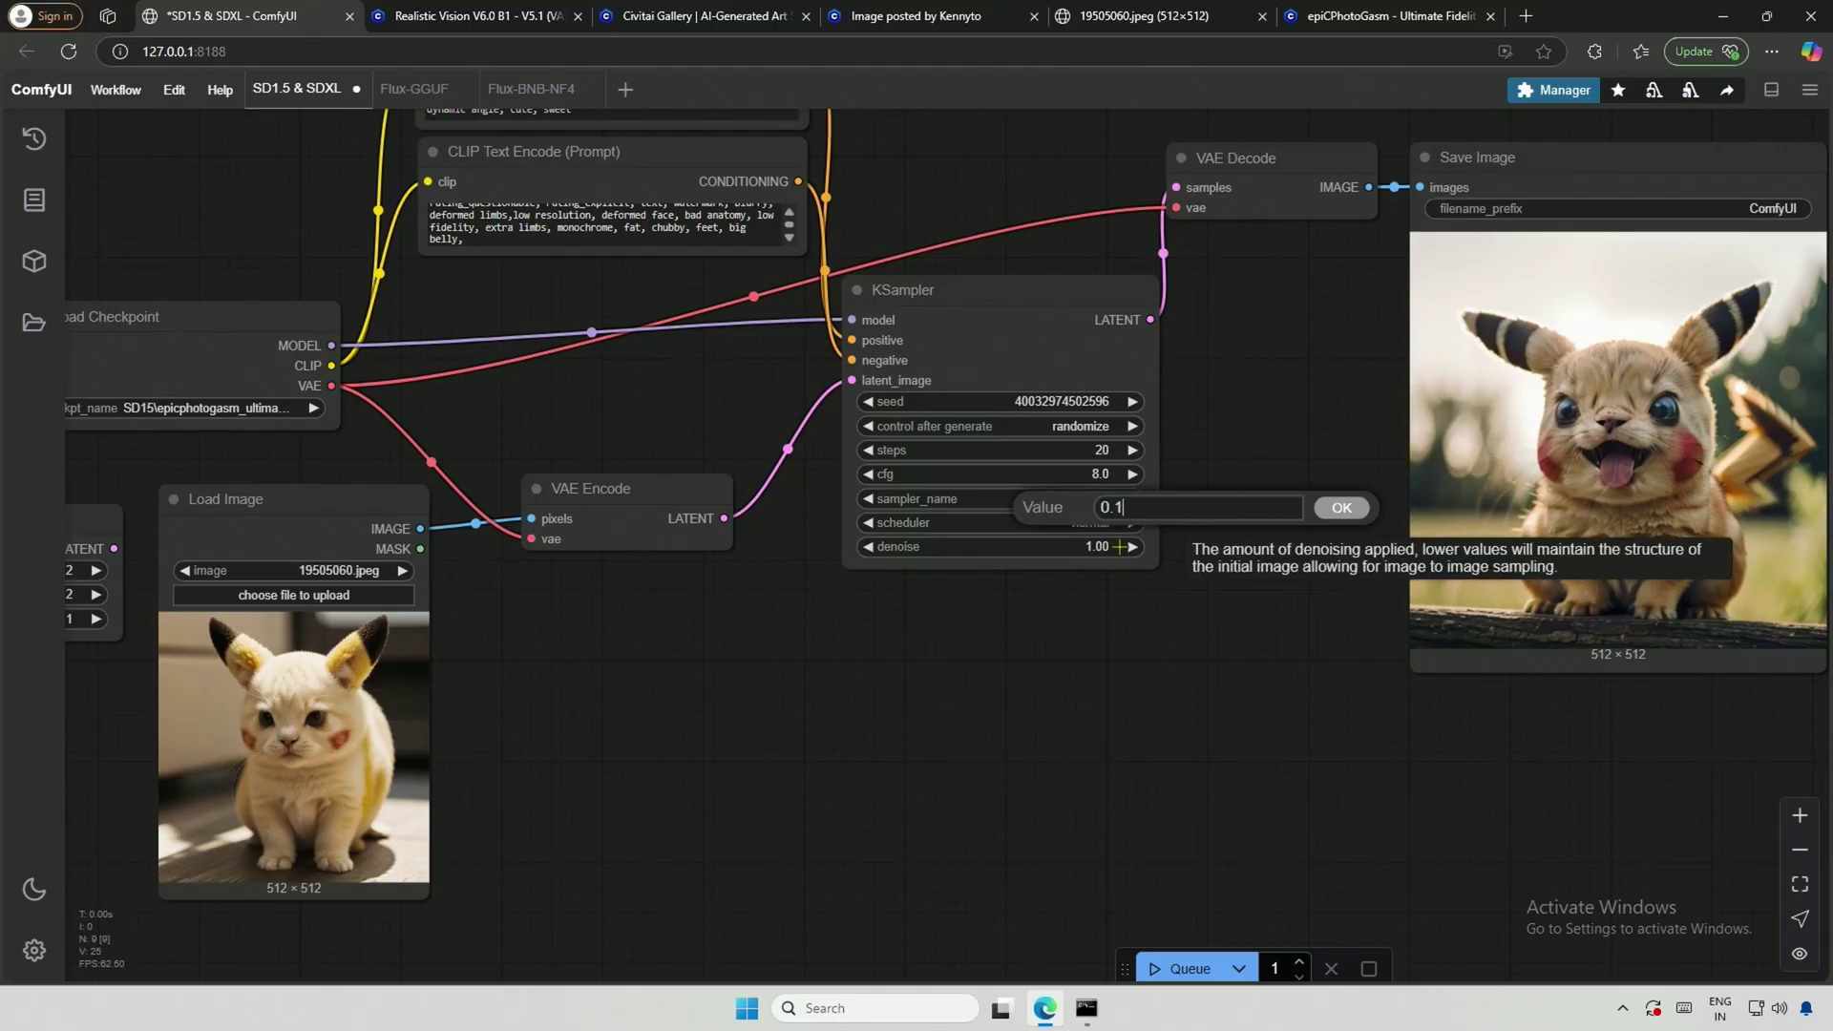
{"action": "key", "text": "Return"}
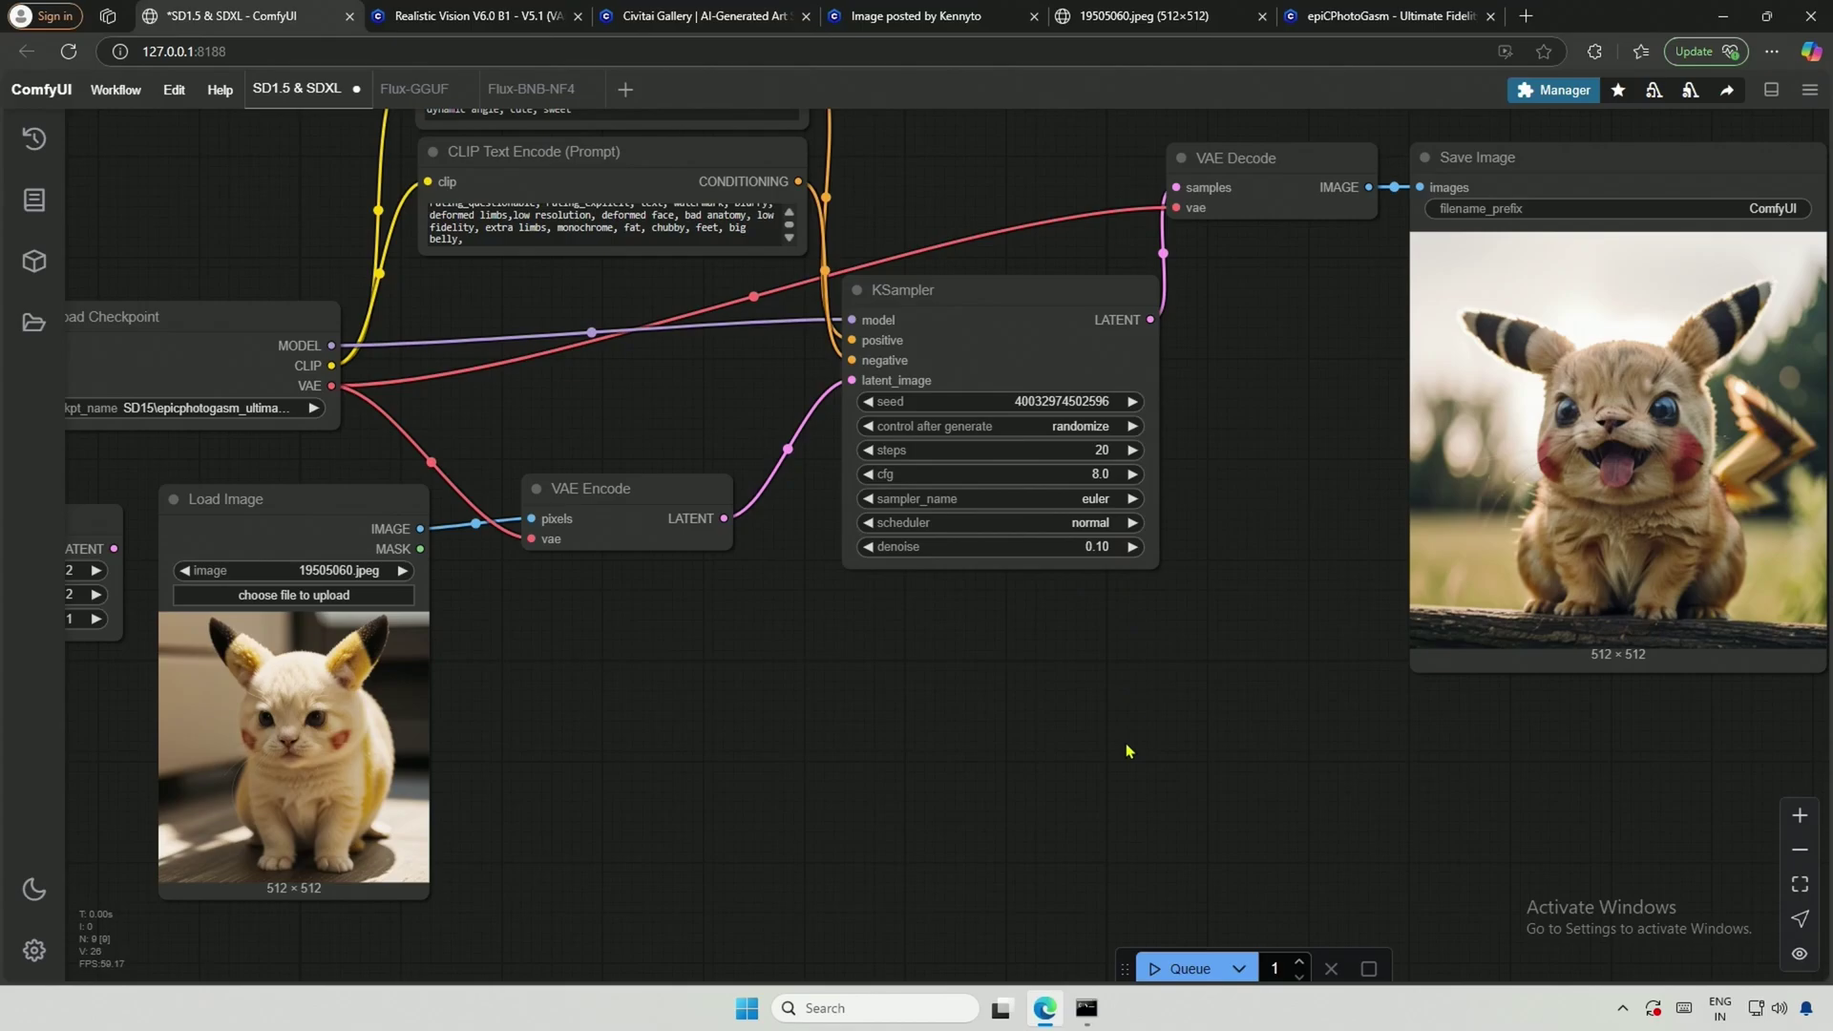
{"action": "left_click", "coordinate": [1146, 970]}
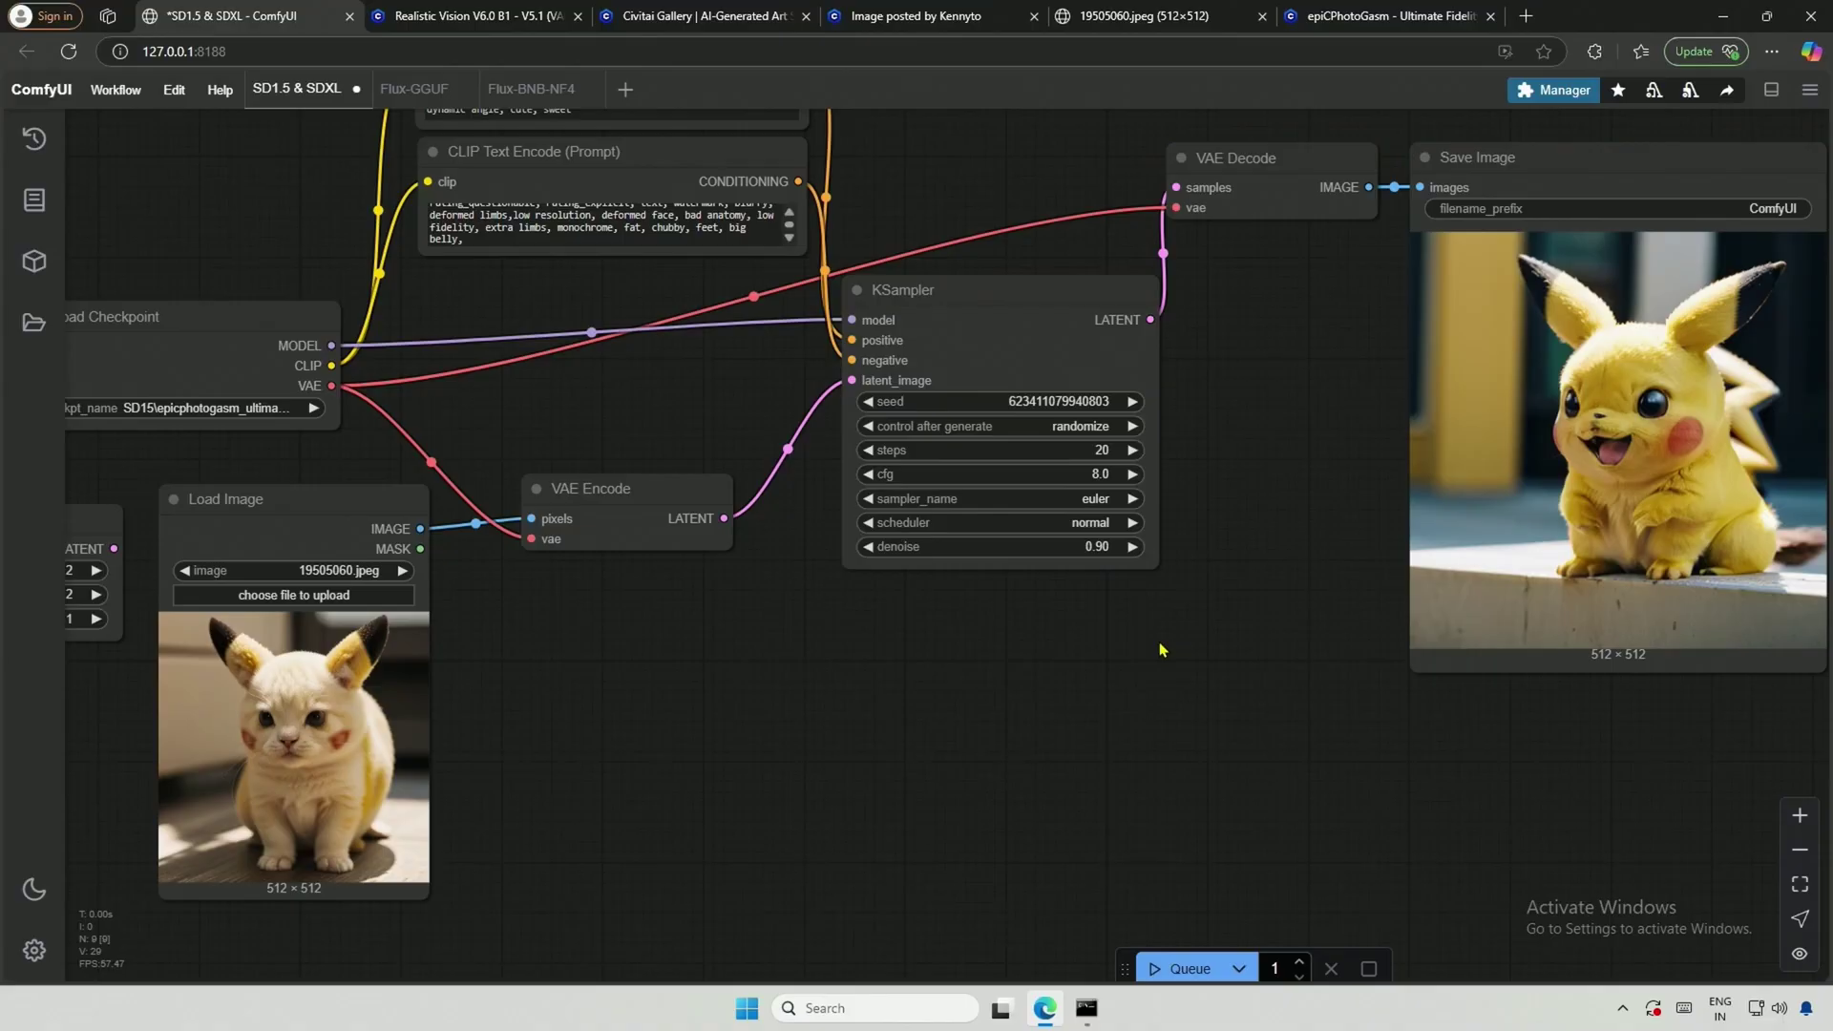
Step: Step denoise up to 1.00 and render
{"action": "left_click", "coordinate": [1132, 546]}
{"action": "left_click", "coordinate": [1131, 546]}
{"action": "left_click", "coordinate": [1132, 546]}
{"action": "left_click", "coordinate": [1131, 546]}
{"action": "left_click", "coordinate": [1162, 966]}
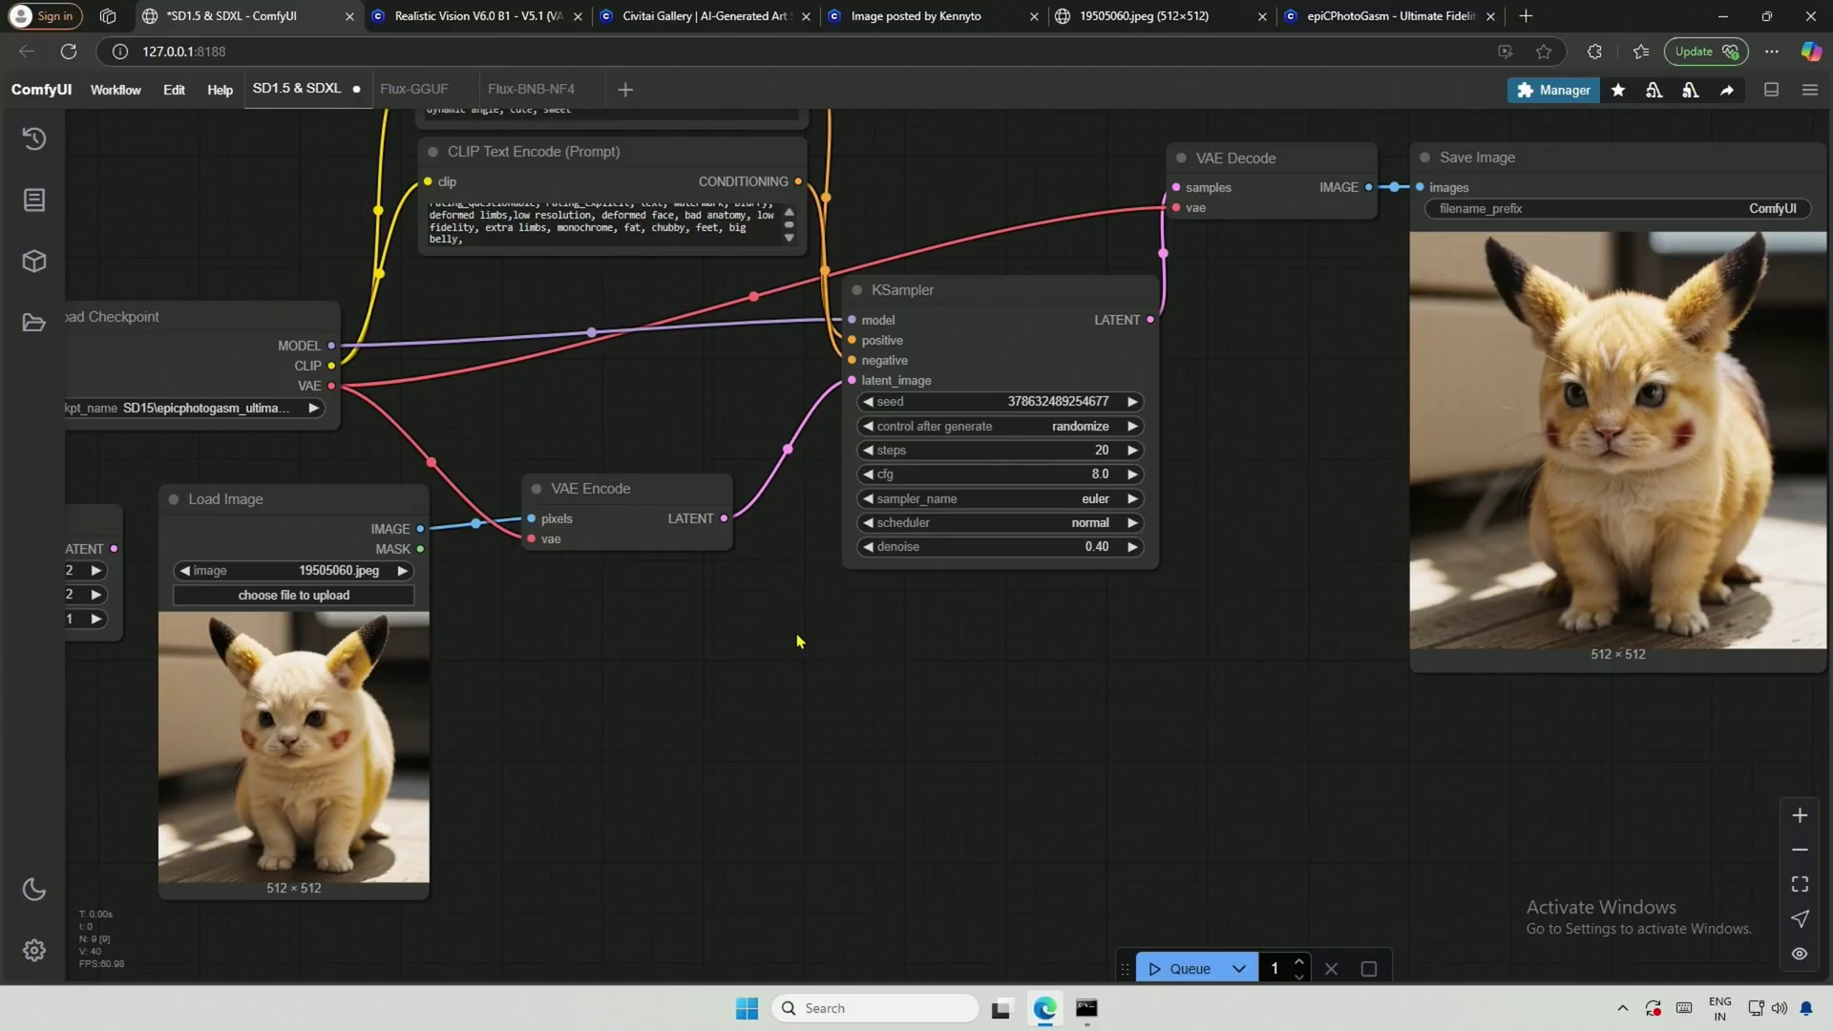
Step: Insert 'Orange color' before 'pikachu' in the positive prompt and run the workflow
{"action": "left_click_drag", "start_coordinate": [800, 640], "coordinate": [936, 875]}
{"action": "scroll", "coordinate": [864, 661], "scroll_direction": "up", "scroll_amount": 2}
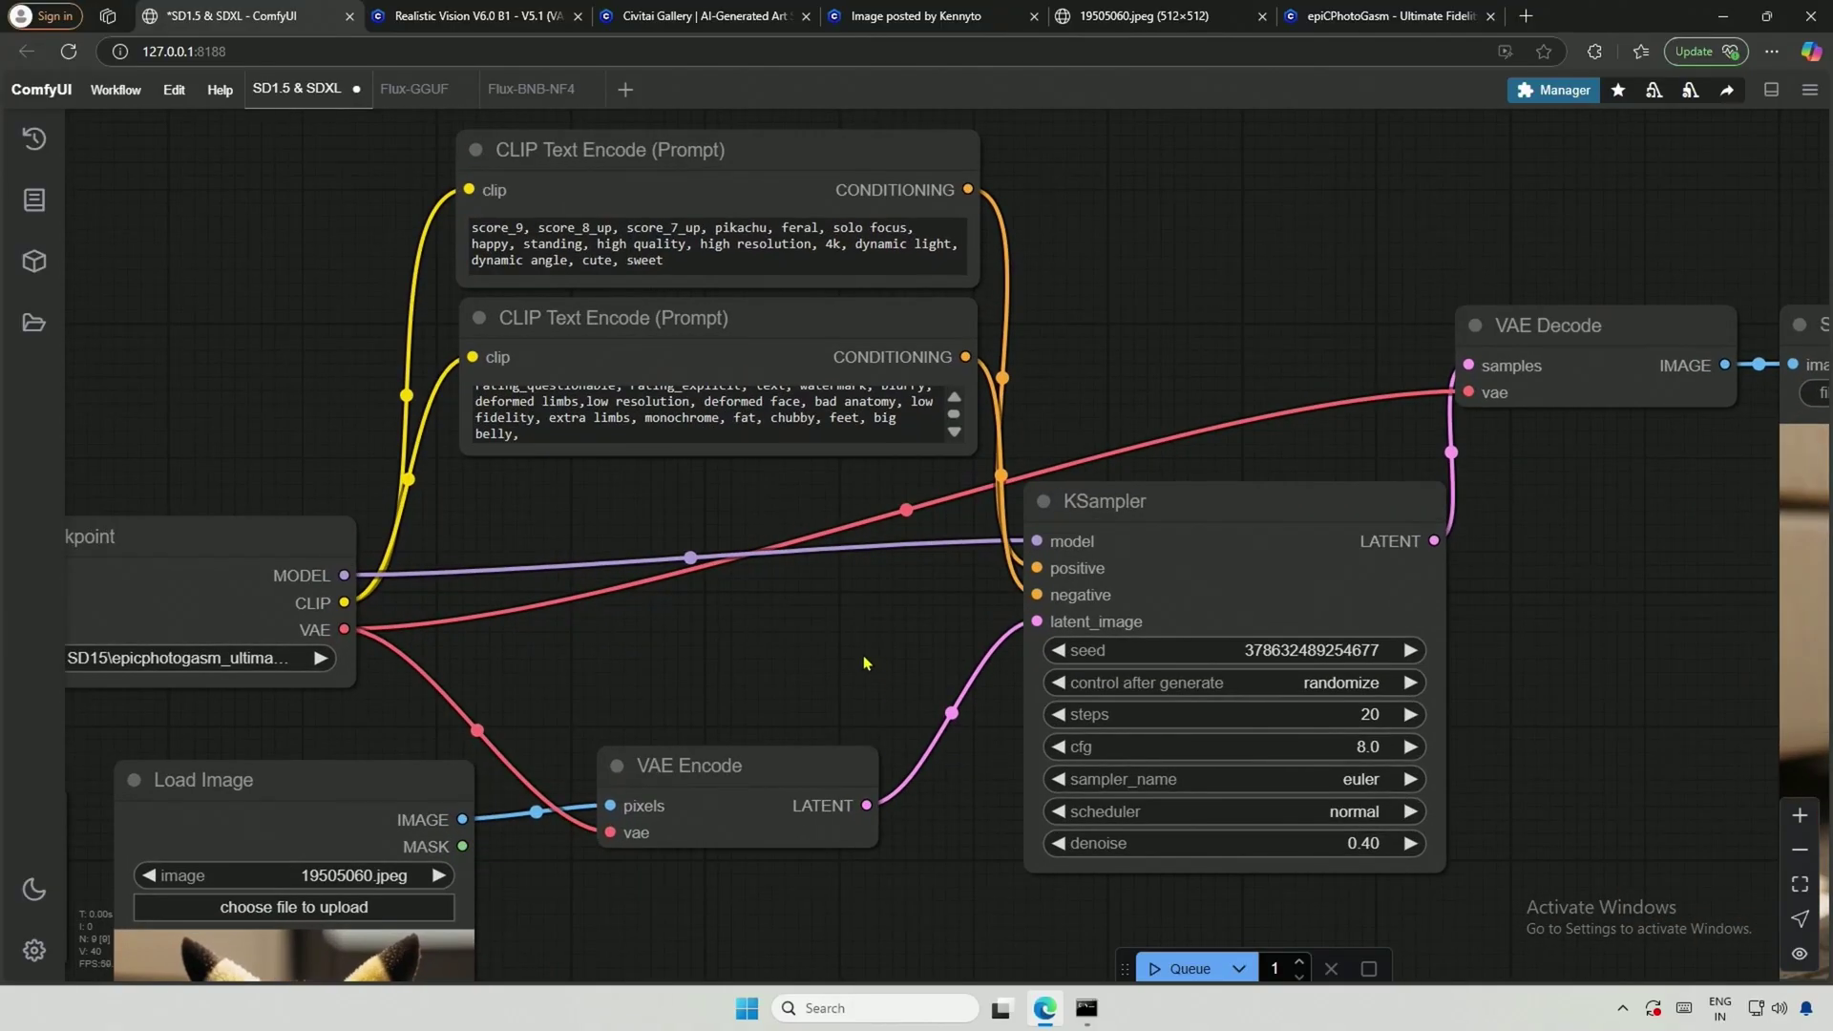
{"action": "left_click_drag", "start_coordinate": [864, 662], "coordinate": [917, 801]}
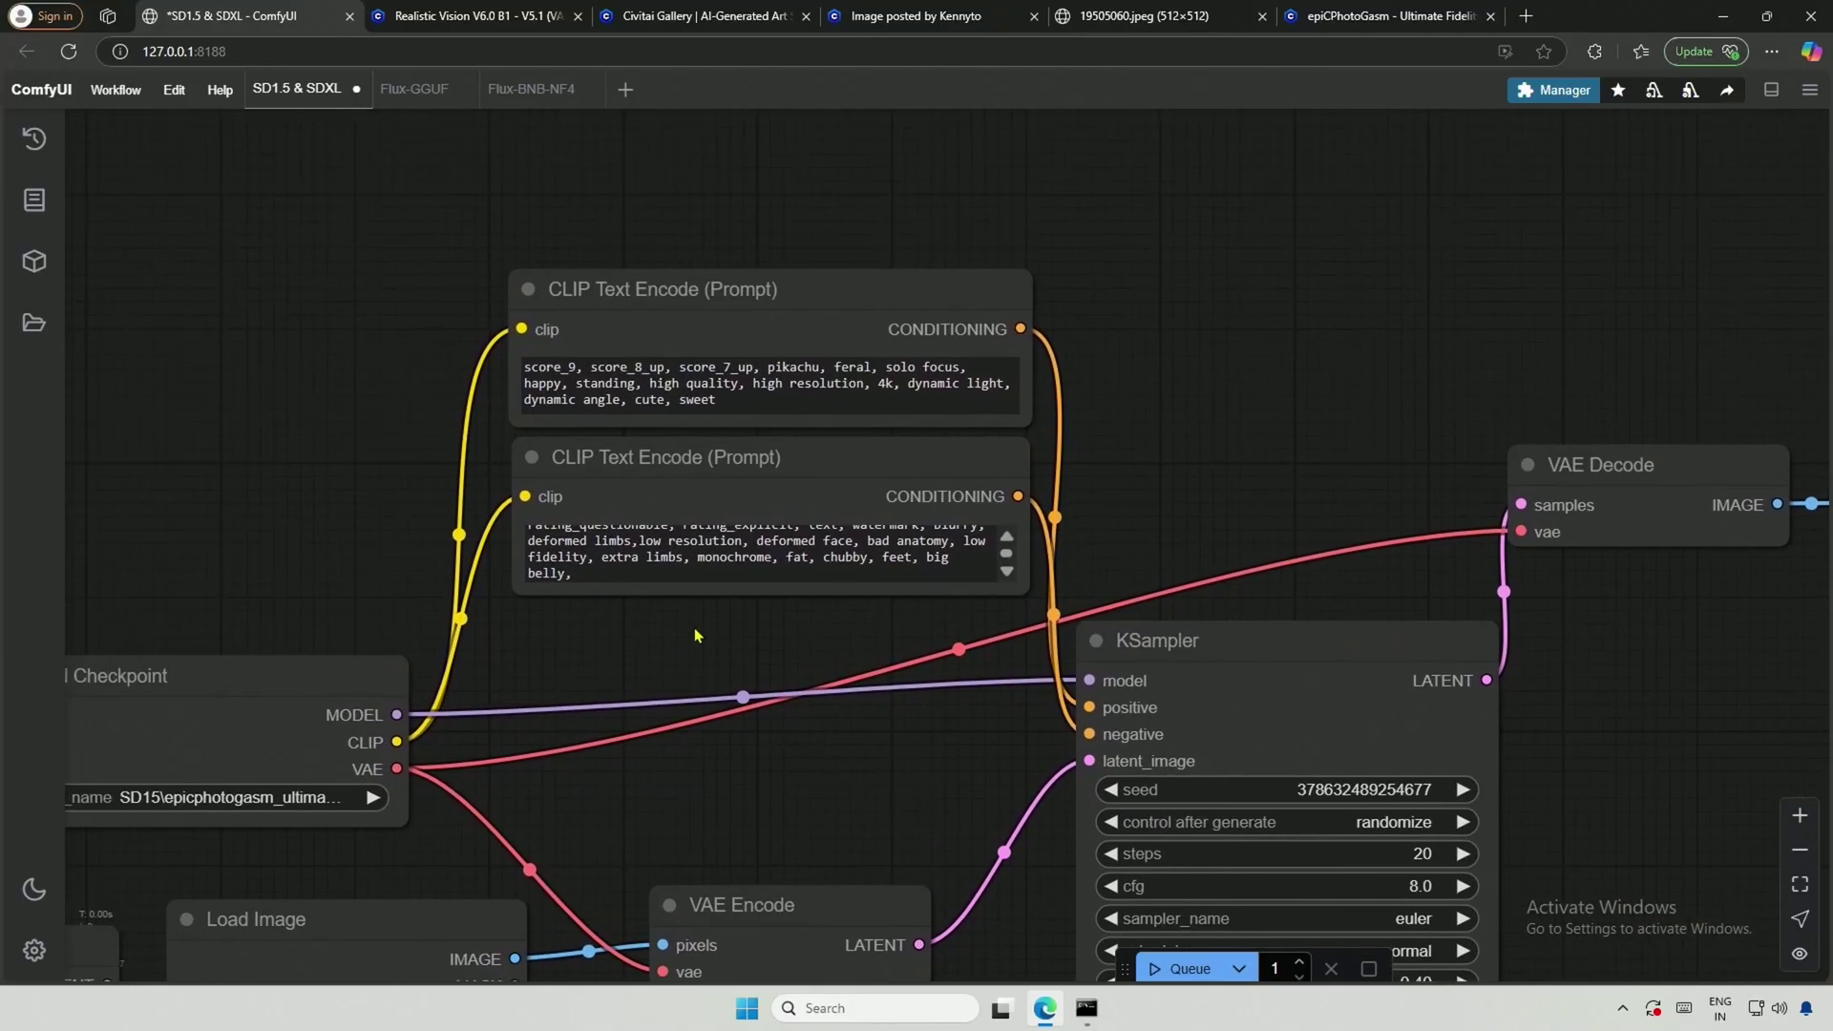
{"action": "left_click", "coordinate": [767, 368]}
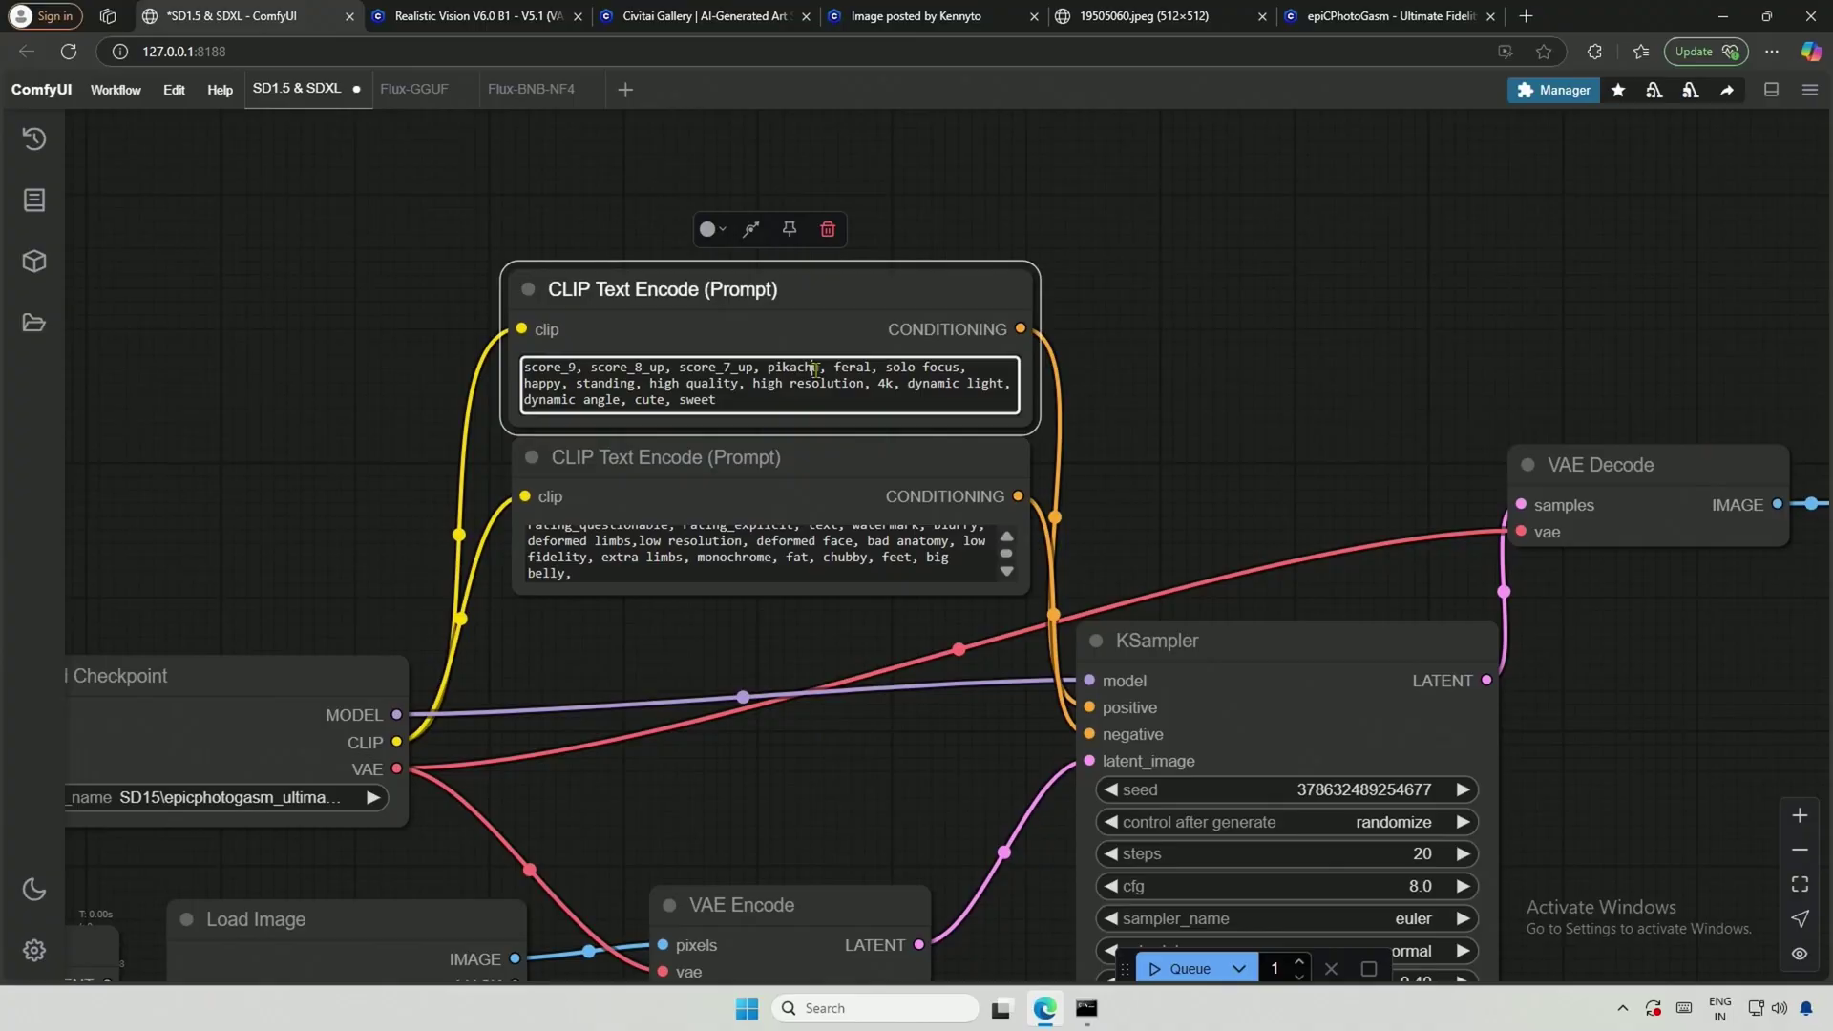
{"action": "type", "text": "Orange "}
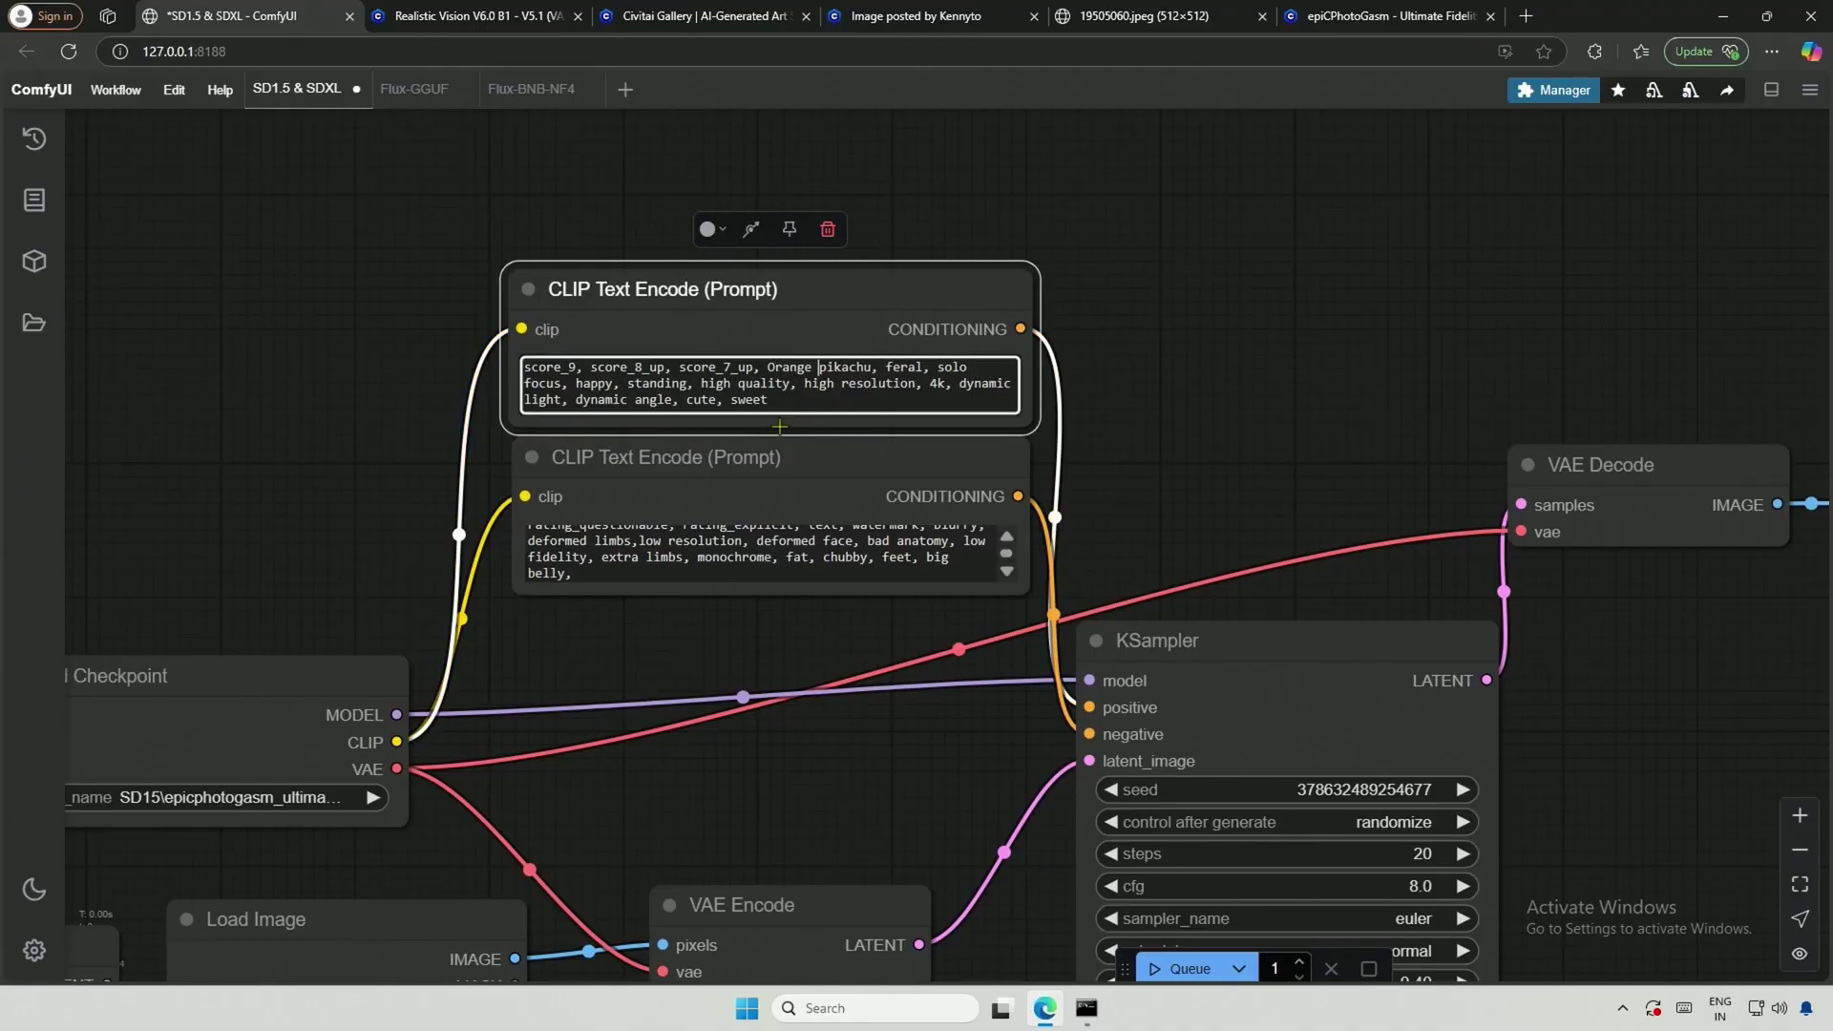
{"action": "type", "text": "color"}
{"action": "key", "text": "ctrl+Return"}
{"action": "left_click_drag", "start_coordinate": [780, 427], "coordinate": [412, 212]}
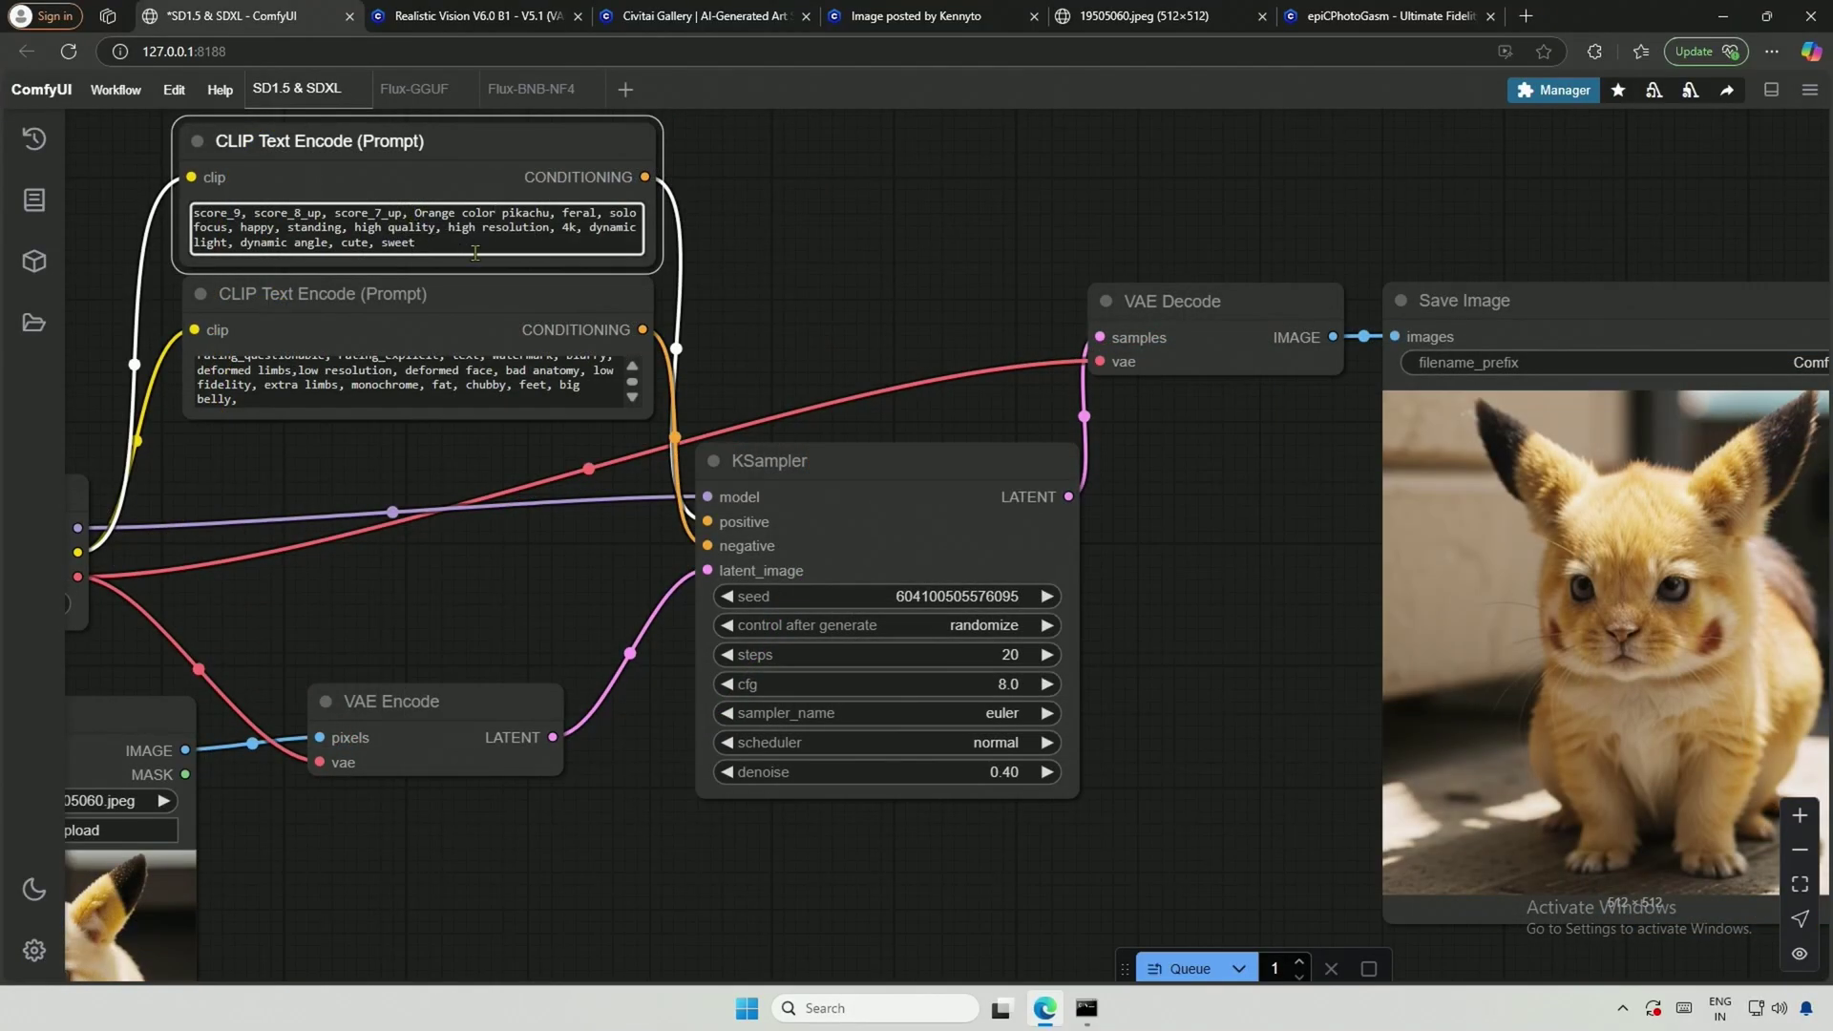
Step: Weight the term as (Orange color:1.3) and queue a new orange-furred Pikachu render
{"action": "key", "text": "ctrl+shift+Right"}
{"action": "key", "text": "ctrl+shift+Right"}
{"action": "key", "text": "ctrl+Up"}
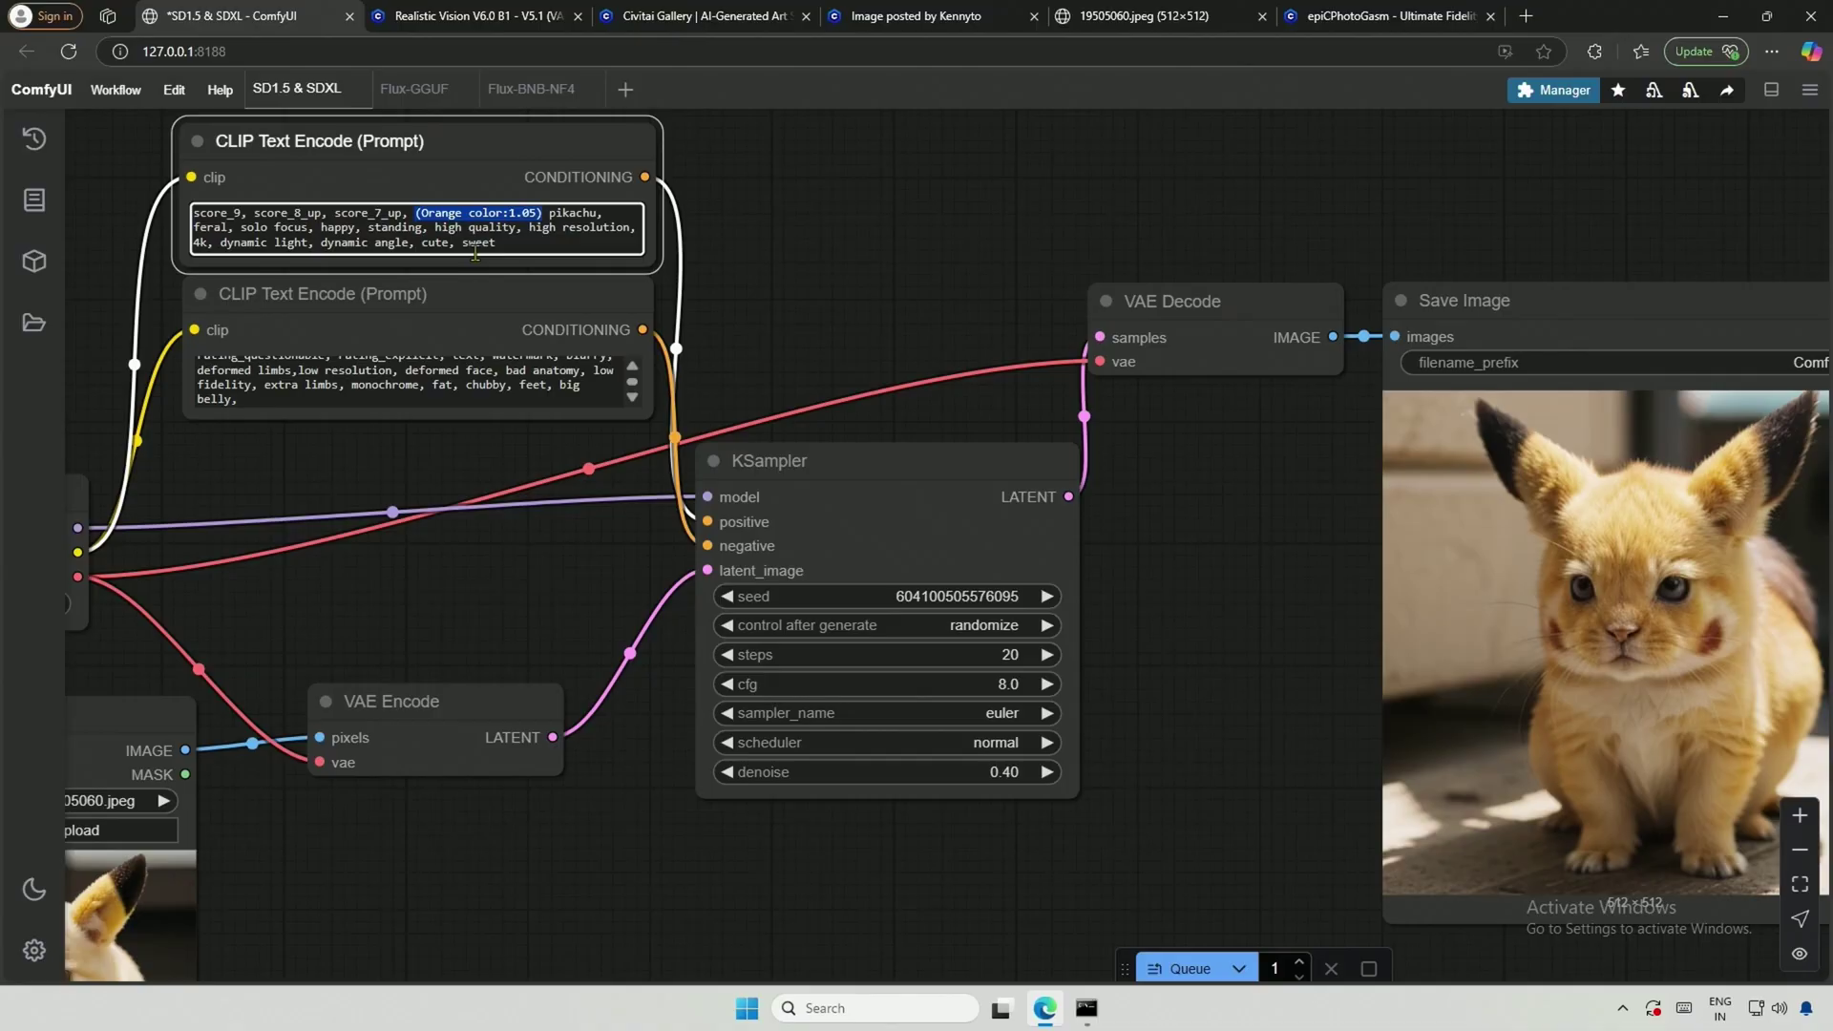
{"action": "key", "text": "ctrl+Up"}
{"action": "key", "text": "ctrl+Up"}
{"action": "key", "text": "ctrl+Up"}
{"action": "key", "text": "ctrl+Up"}
{"action": "key", "text": "ctrl+Down"}
{"action": "key", "text": "ctrl+Down"}
{"action": "key", "text": "ctrl+Down"}
{"action": "key", "text": "ctrl+Down"}
{"action": "key", "text": "ctrl+Up"}
{"action": "key", "text": "ctrl+Up"}
{"action": "key", "text": "ctrl+Up"}
{"action": "key", "text": "ctrl+Up"}
{"action": "key", "text": "ctrl+Up"}
{"action": "left_click", "coordinate": [523, 227]}
{"action": "left_click", "coordinate": [1184, 970]}
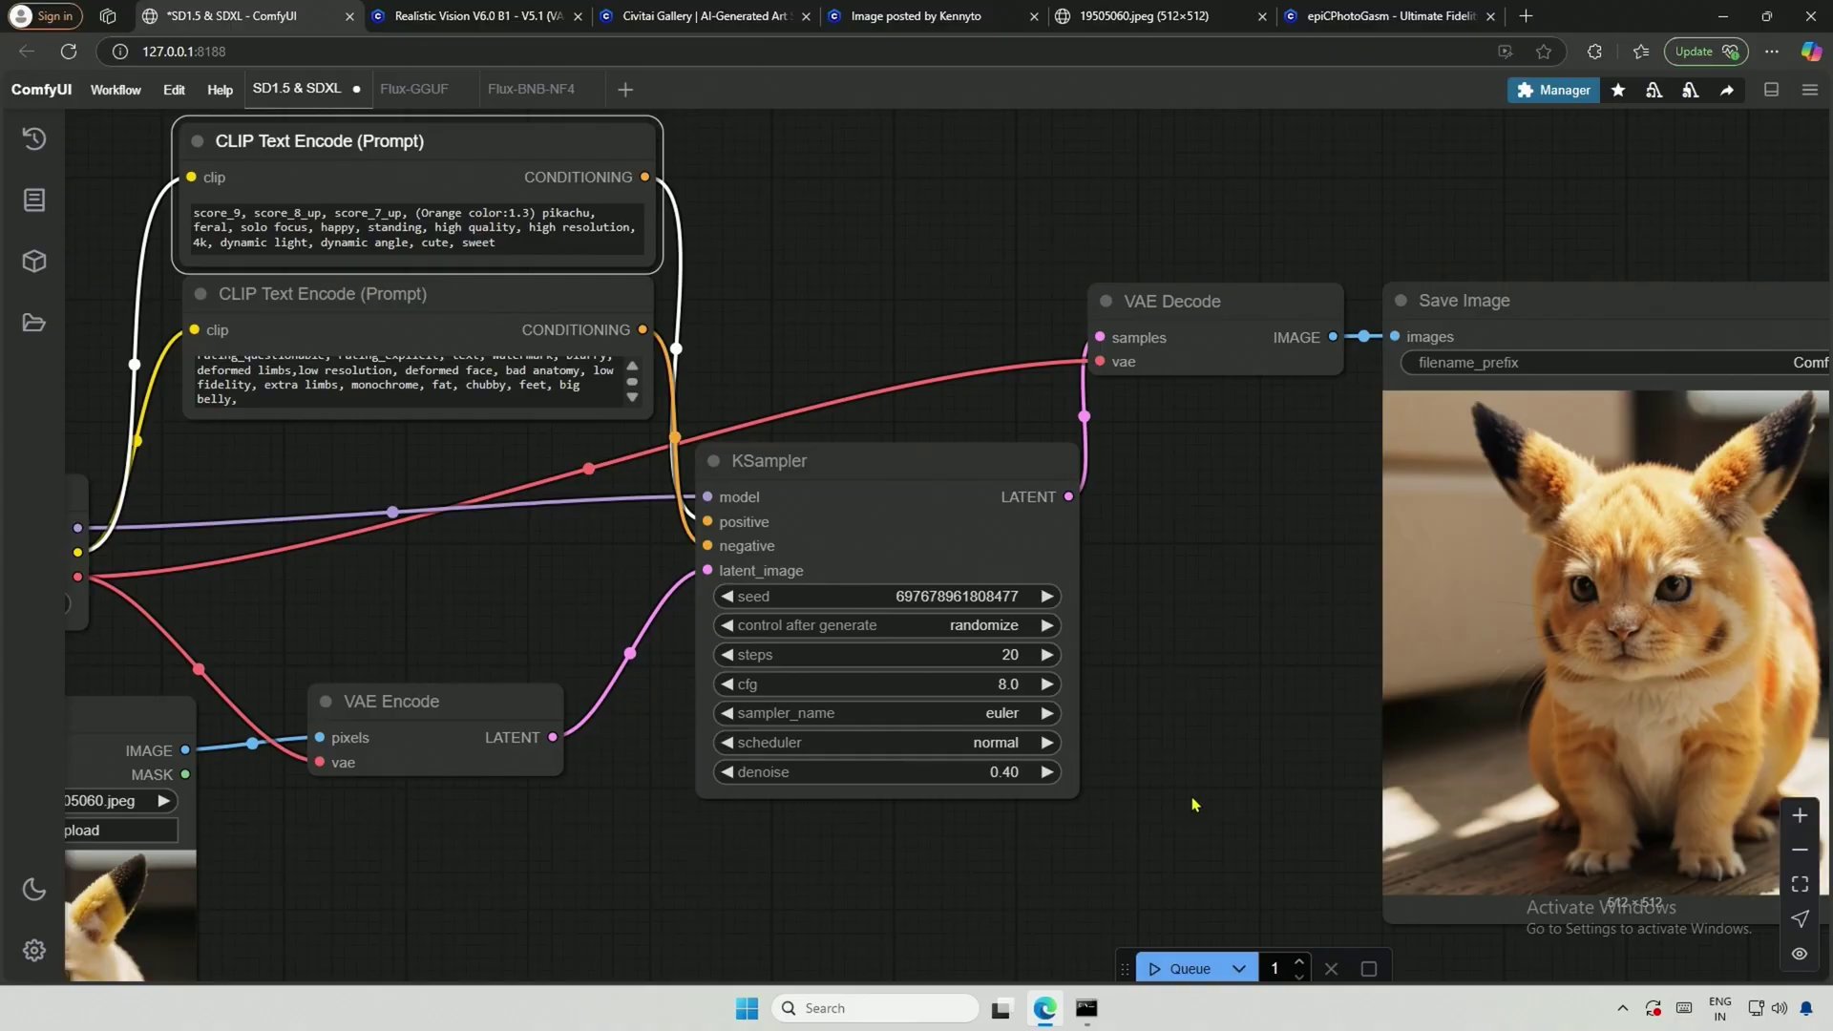
{"action": "scroll", "coordinate": [1162, 627], "scroll_direction": "down", "scroll_amount": 3}
{"action": "scroll", "coordinate": [1144, 727], "scroll_direction": "down", "scroll_amount": 2}
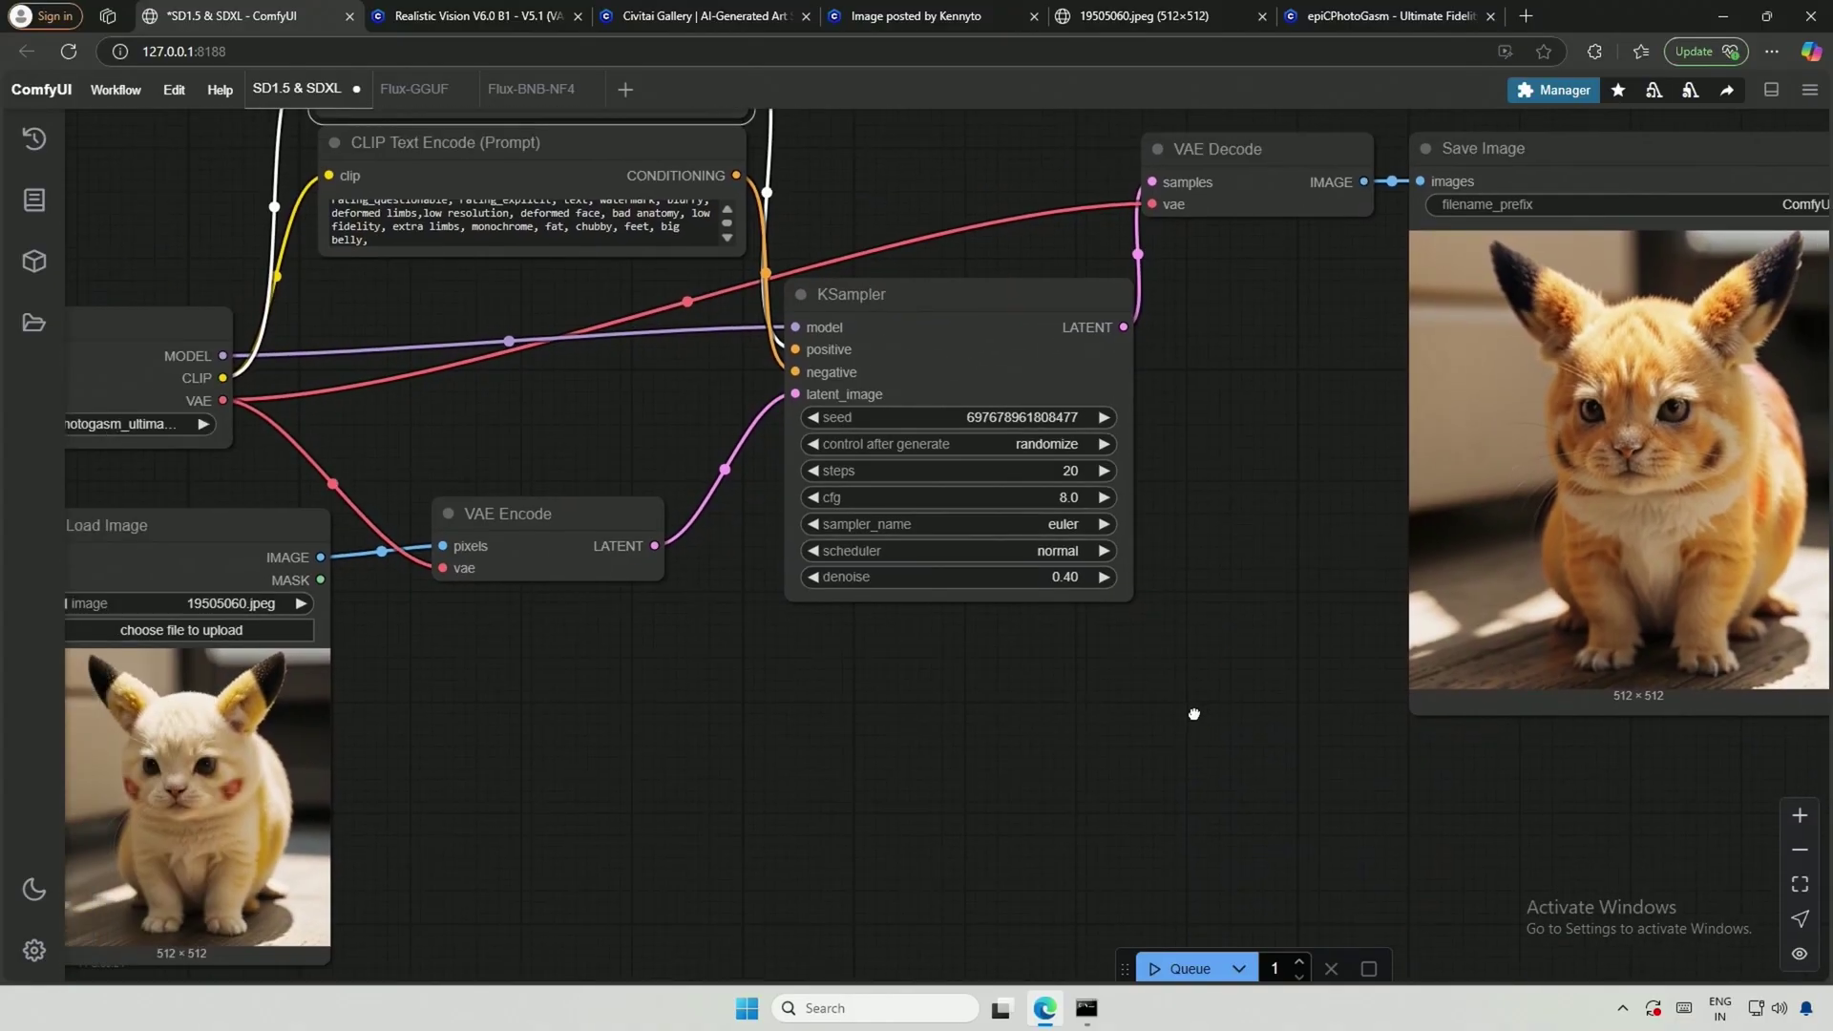
{"action": "left_click_drag", "start_coordinate": [1162, 725], "coordinate": [1125, 795]}
Step: Run the (Green color:1.45) prompt twice to generate a greenish Pikachu
{"action": "key", "text": "ctrl+Return"}
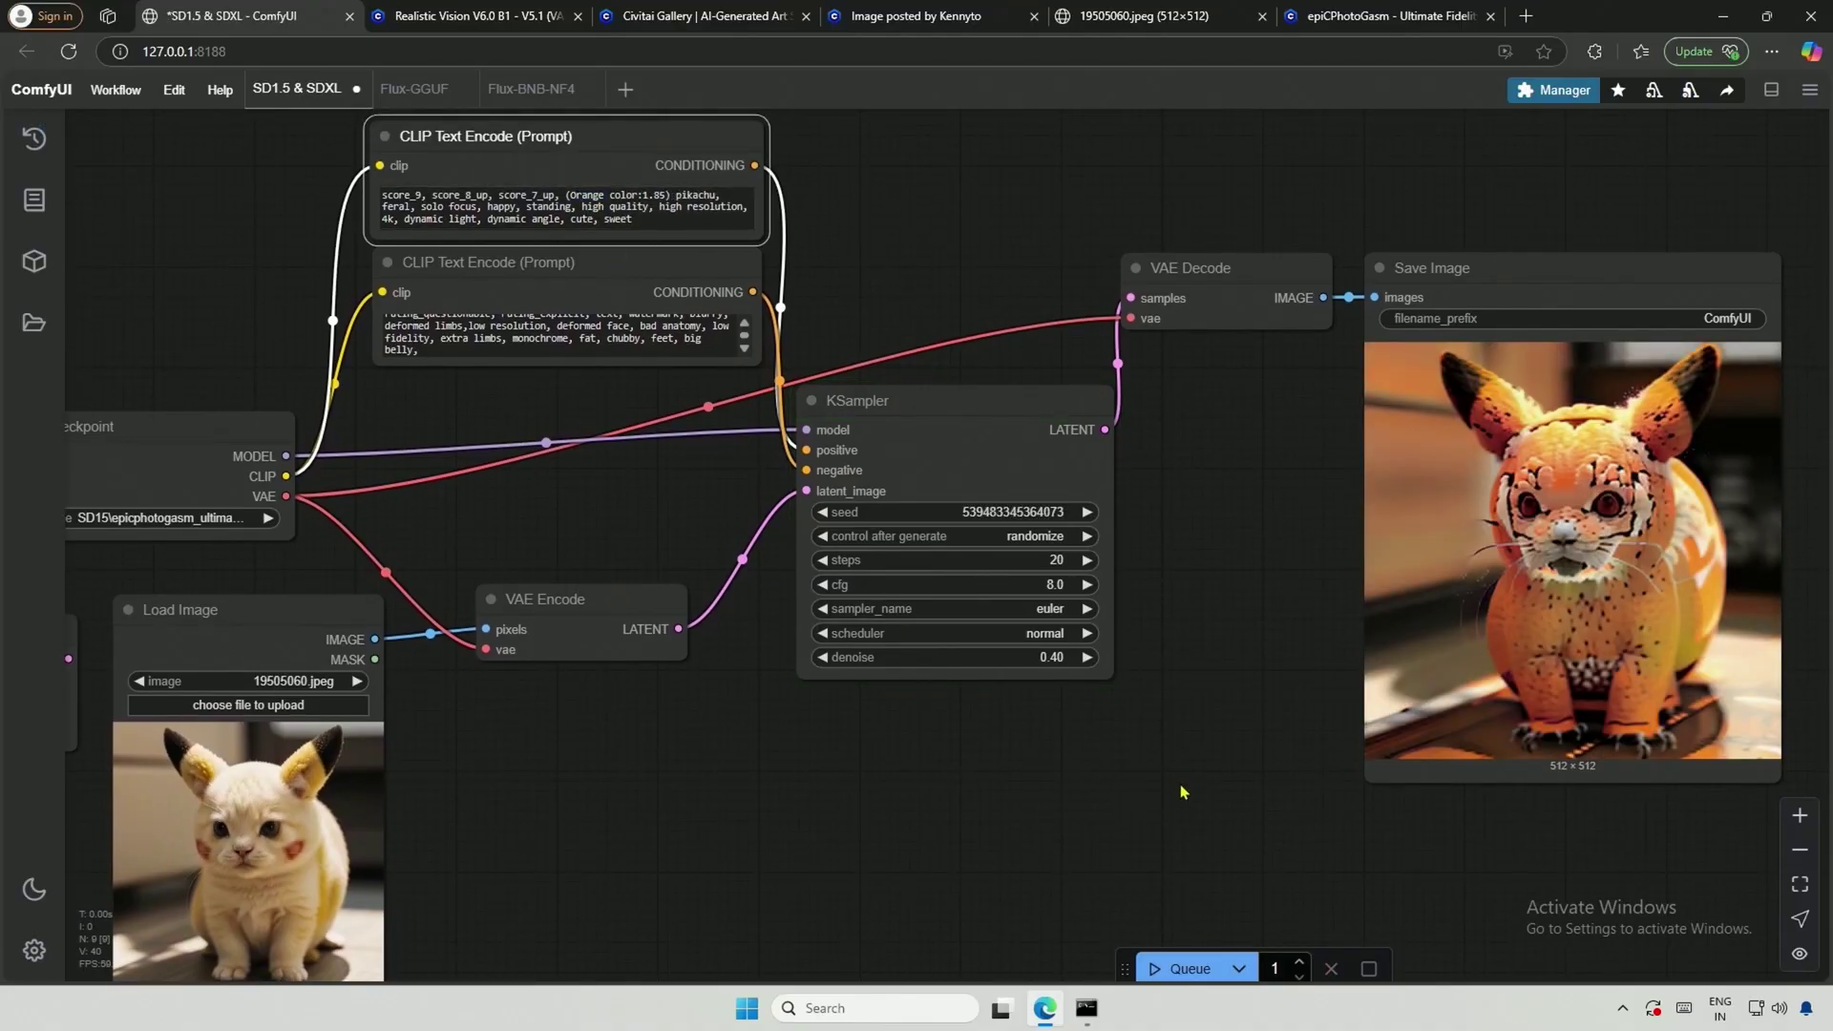
{"action": "left_click", "coordinate": [1157, 967]}
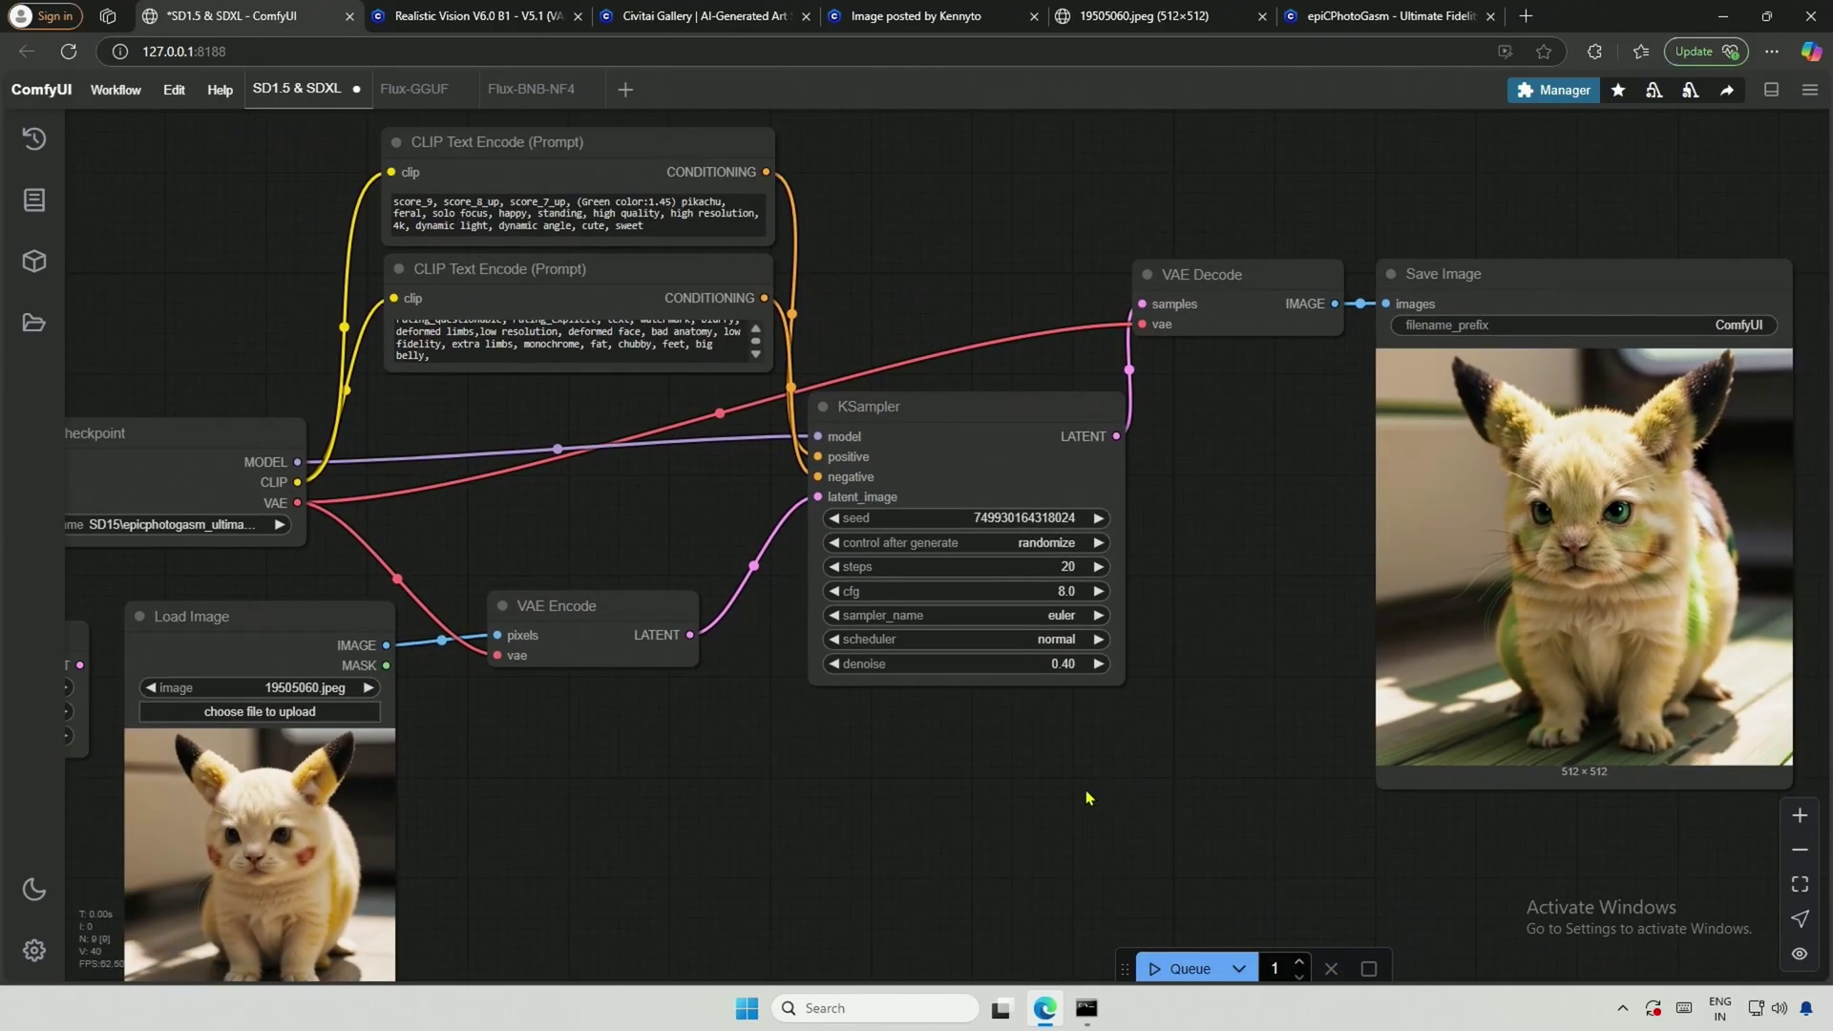
{"action": "scroll", "coordinate": [905, 770], "scroll_direction": "up", "scroll_amount": 5}
{"action": "scroll", "coordinate": [834, 719], "scroll_direction": "down", "scroll_amount": 7}
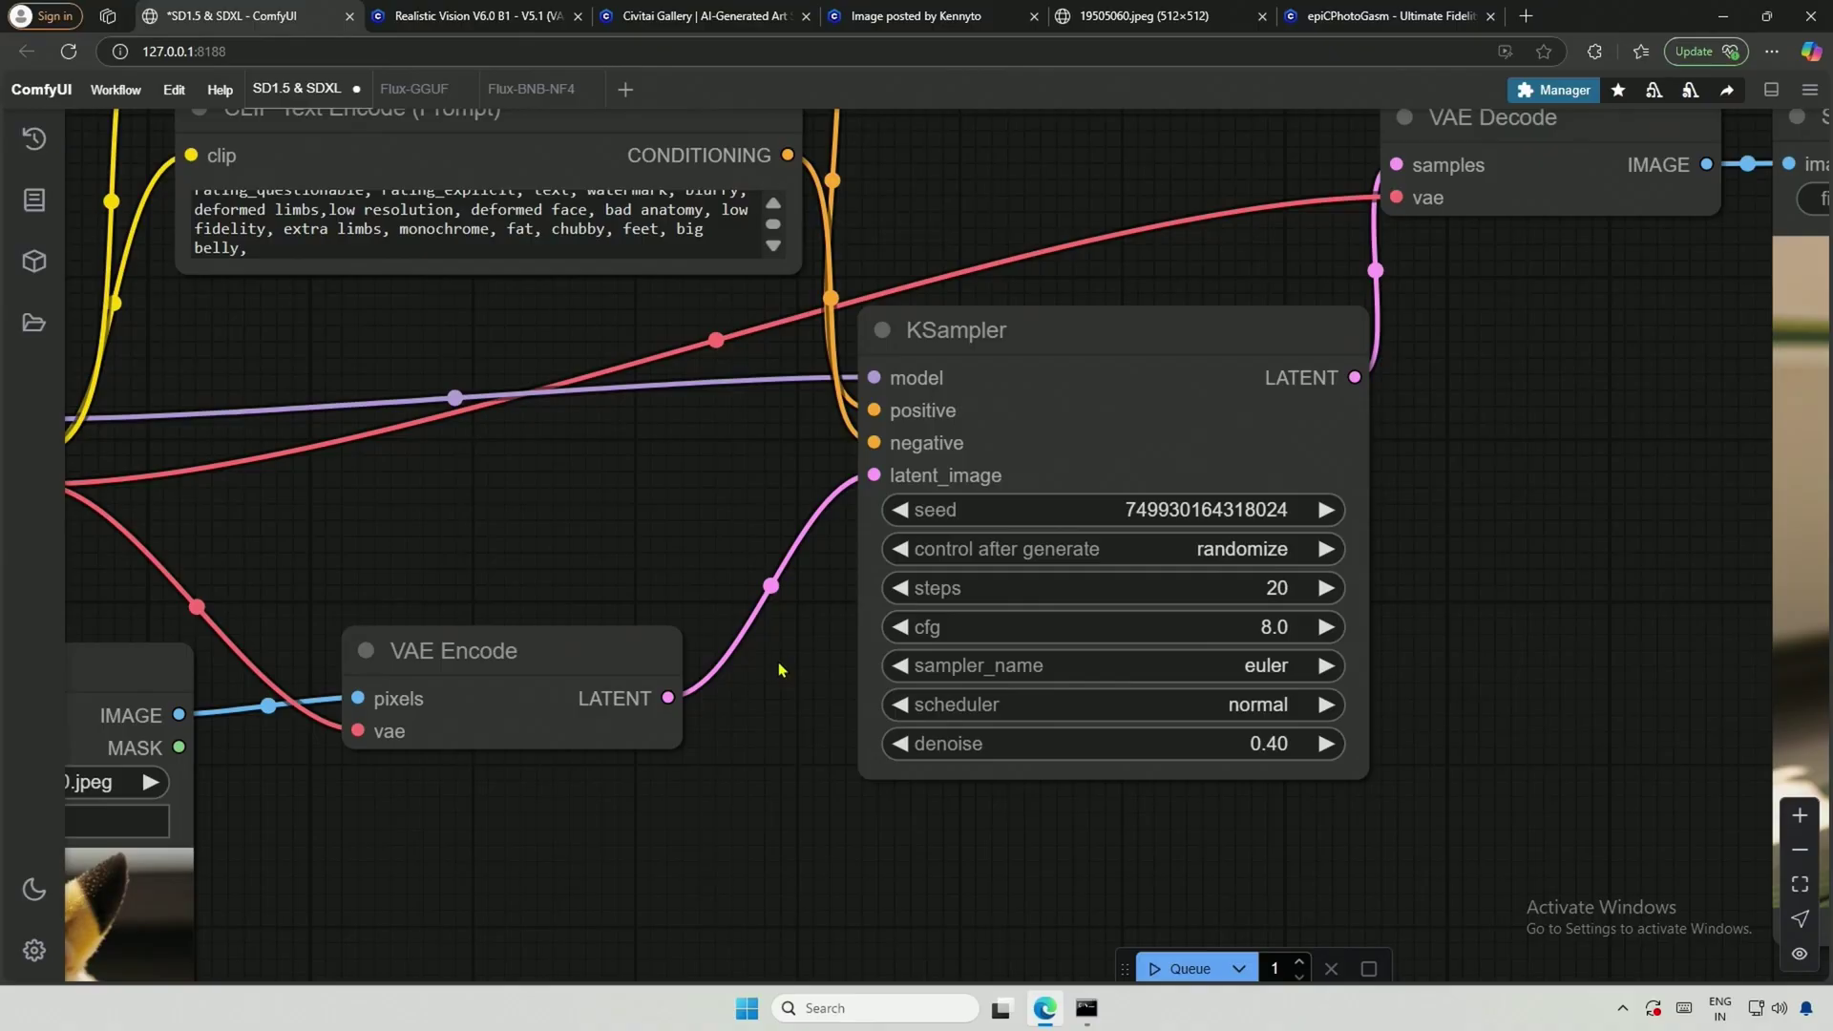
{"action": "scroll", "coordinate": [612, 468], "scroll_direction": "up", "scroll_amount": 7}
{"action": "scroll", "coordinate": [612, 467], "scroll_direction": "up", "scroll_amount": 1}
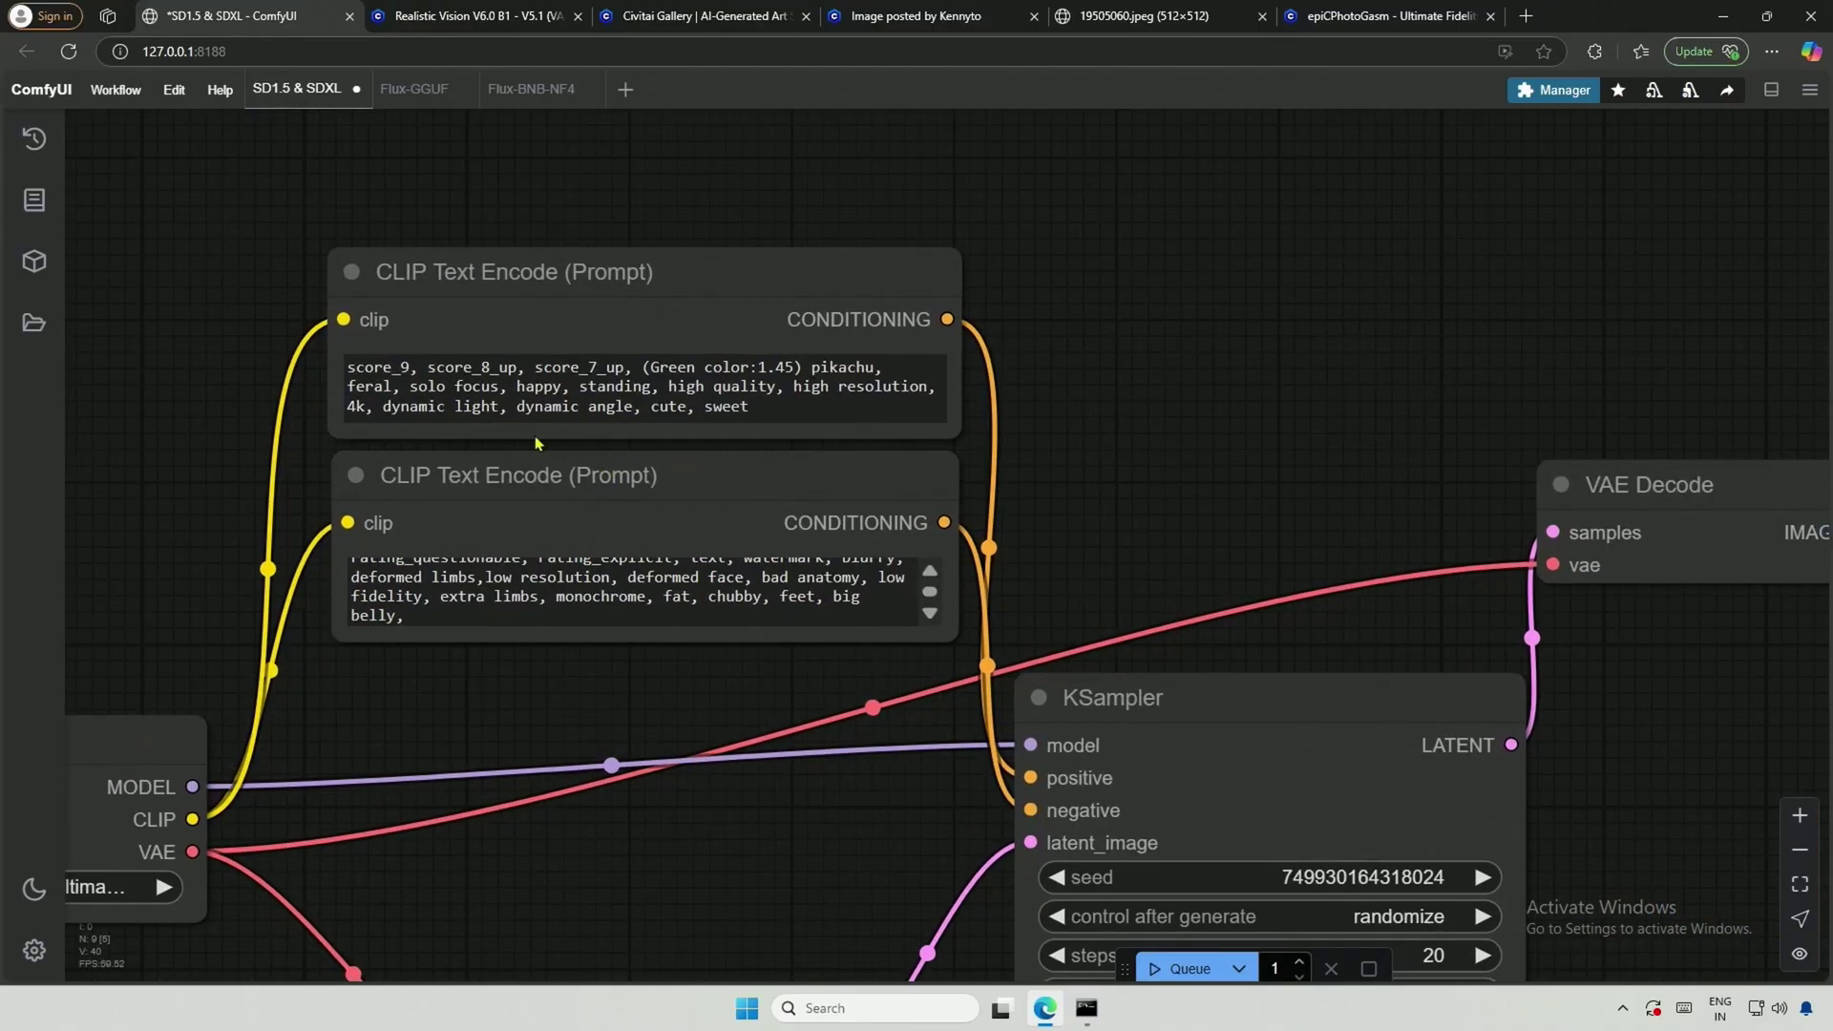
Step: Highlight the score_9, score_8_up and score_7_up tags in the positive prompt
{"action": "double_click", "coordinate": [377, 367]}
{"action": "double_click", "coordinate": [485, 368]}
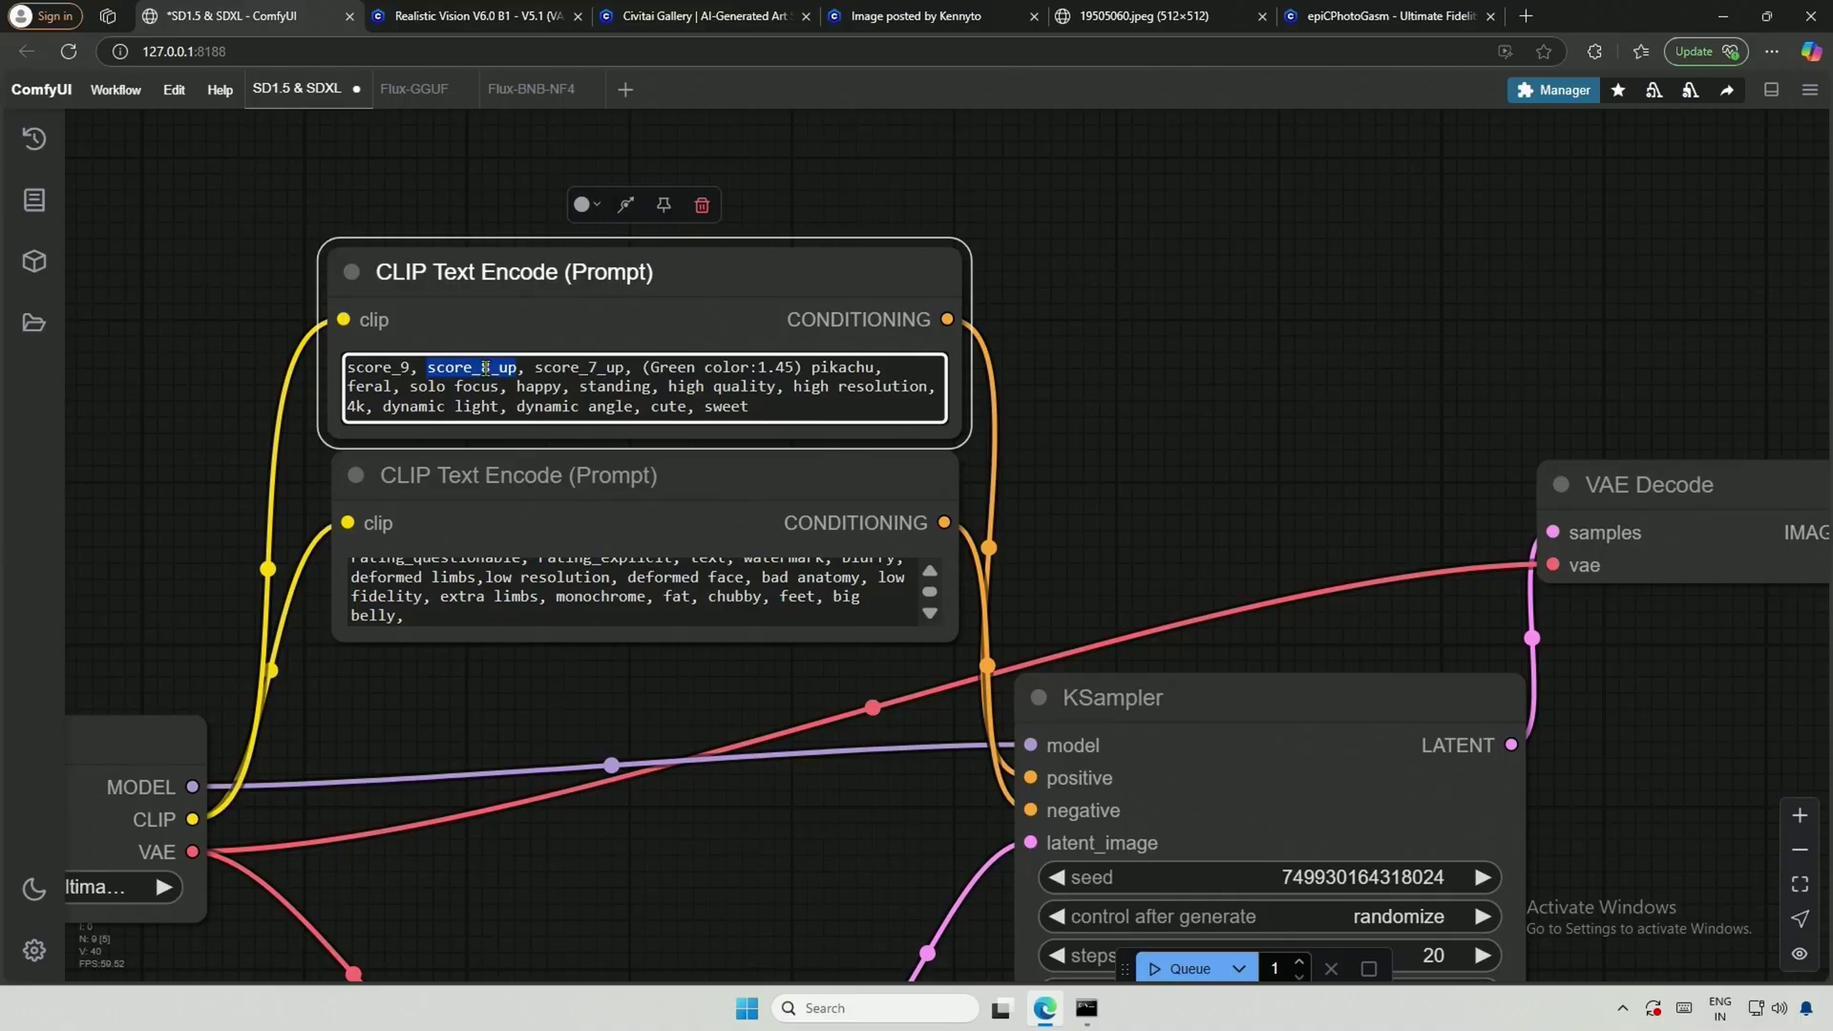
{"action": "double_click", "coordinate": [577, 371]}
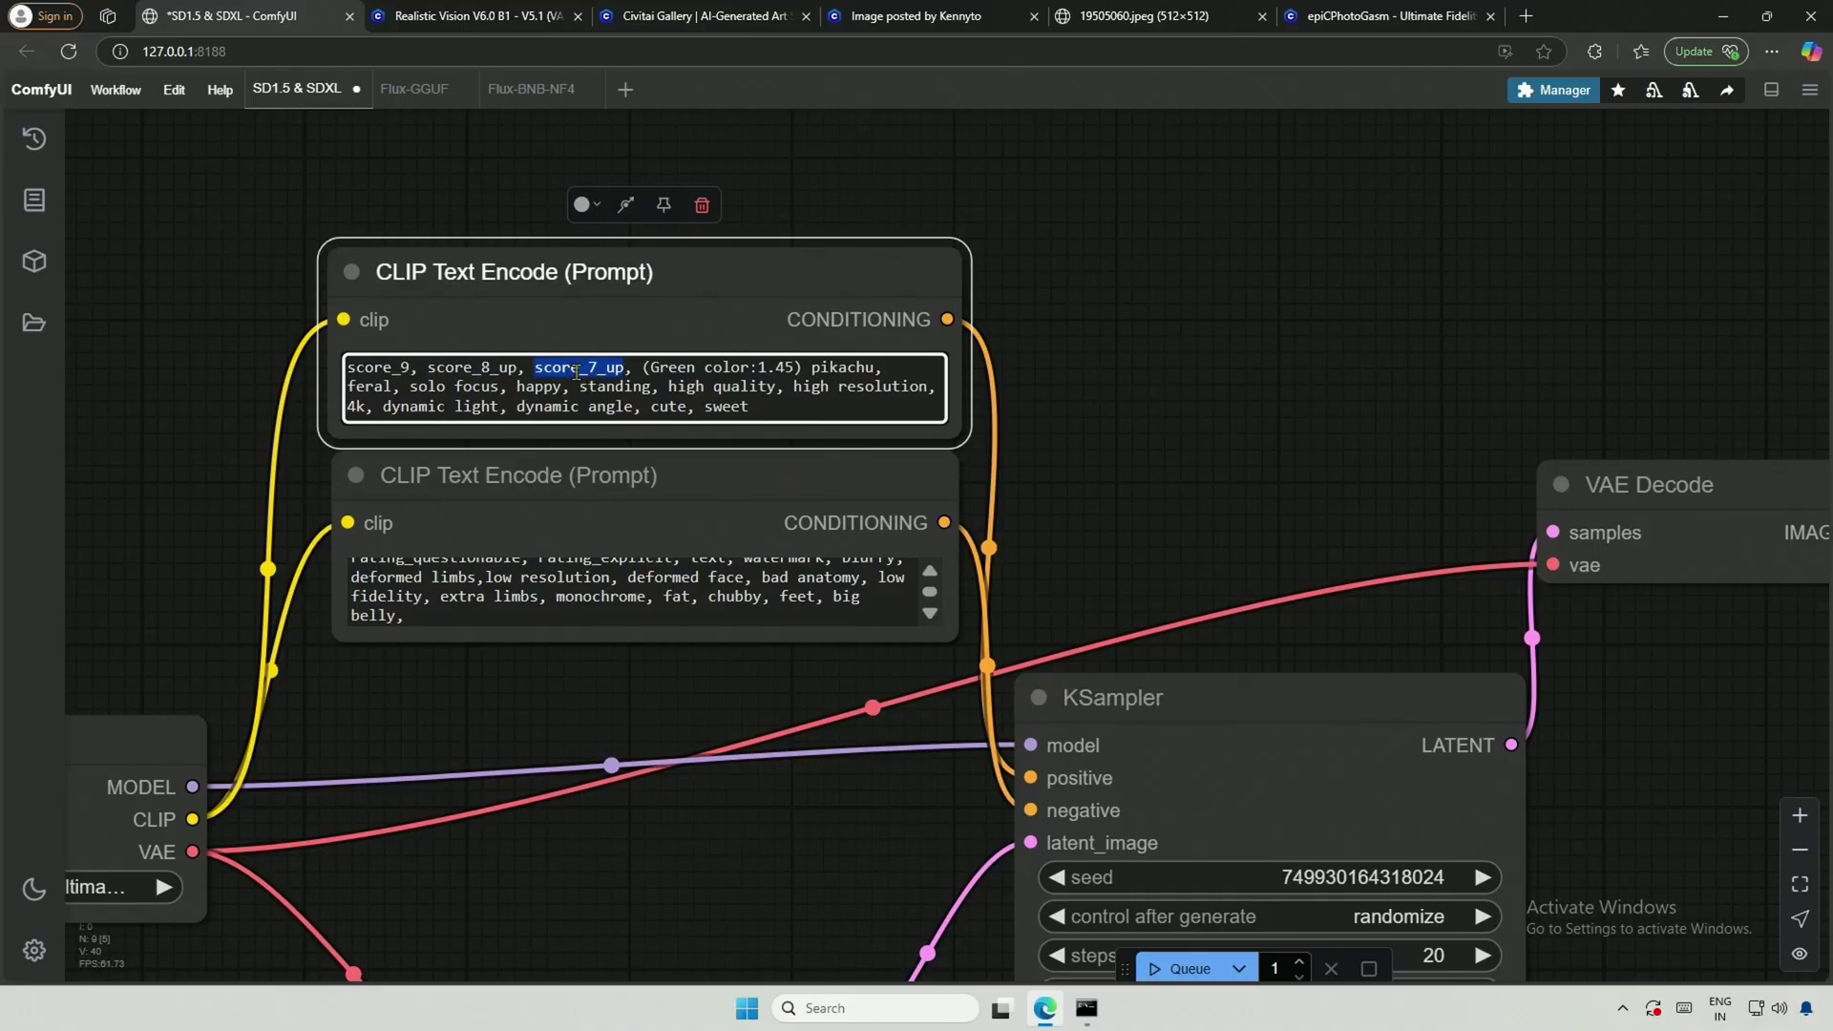
{"action": "left_click", "coordinate": [1062, 408]}
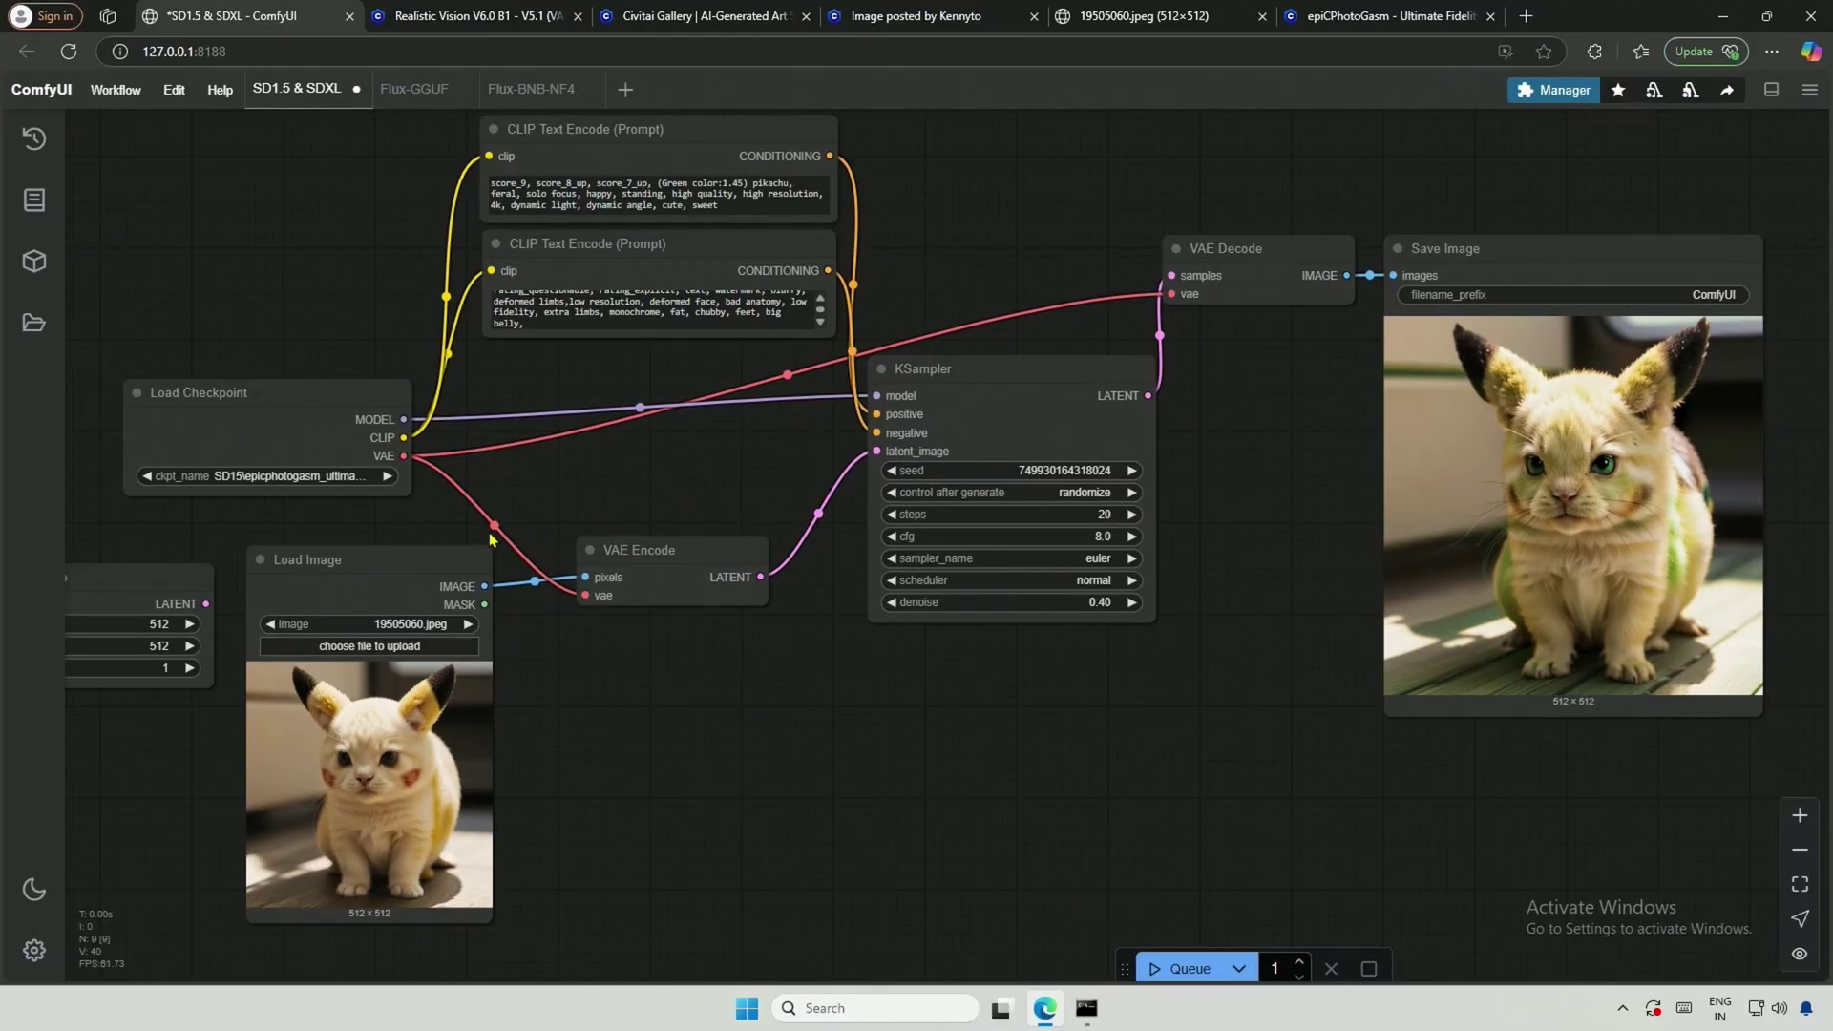
Step: Set Load Checkpoint's ckpt_name to SDXL juggernautXL and generate a new Pikachu image
{"action": "scroll", "coordinate": [387, 534], "scroll_direction": "up", "scroll_amount": 2}
{"action": "scroll", "coordinate": [377, 480], "scroll_direction": "up", "scroll_amount": 2}
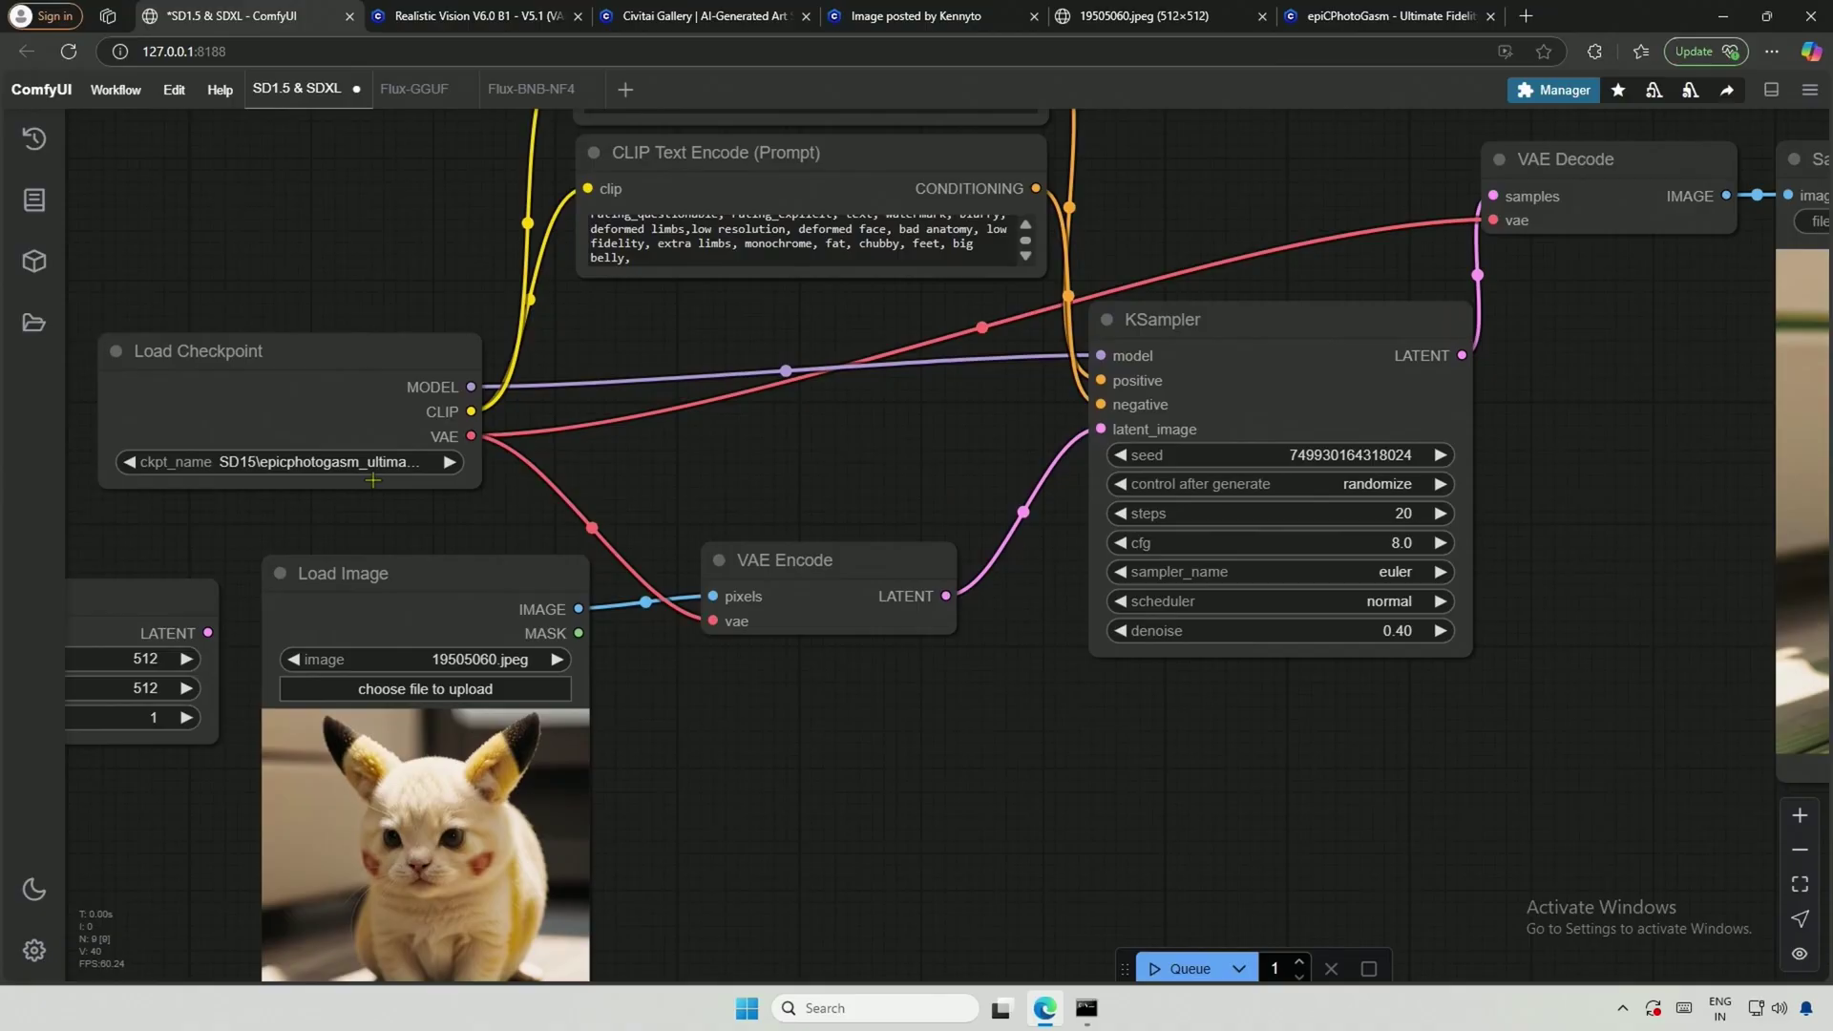
{"action": "left_click", "coordinate": [313, 465]}
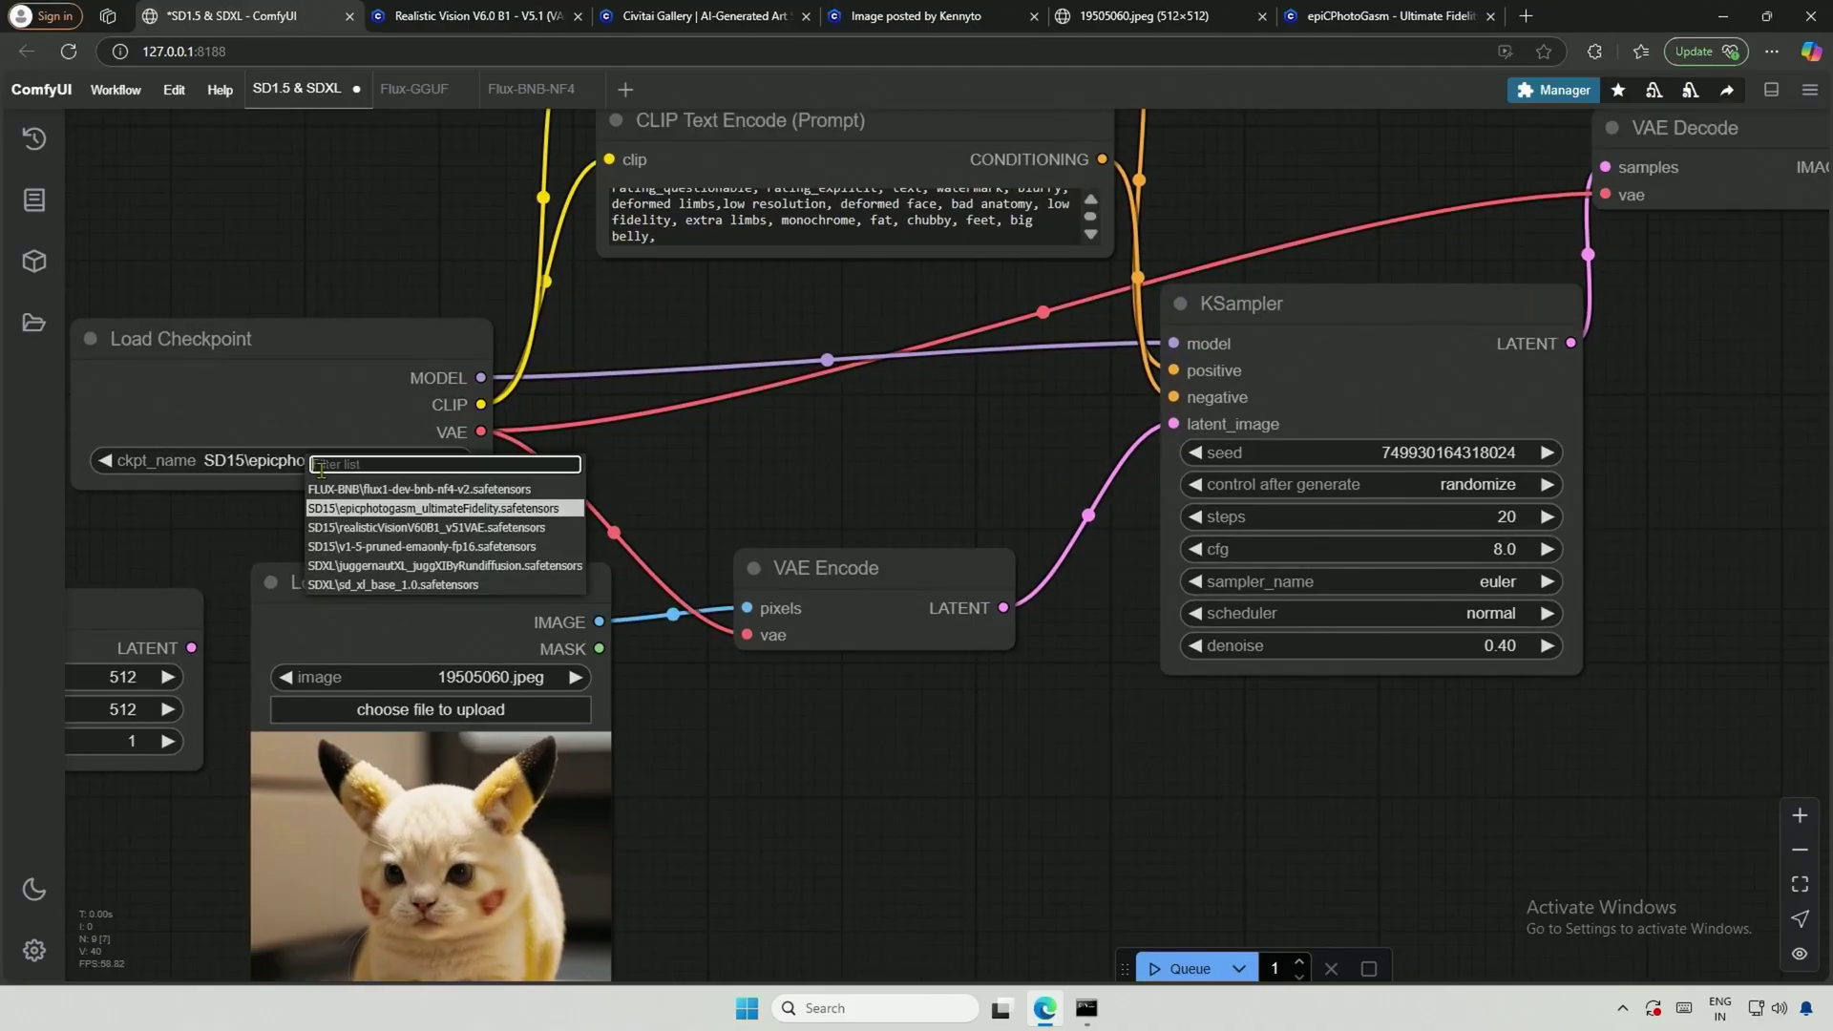
{"action": "left_click", "coordinate": [381, 566]}
{"action": "scroll", "coordinate": [322, 506], "scroll_direction": "down", "scroll_amount": 2}
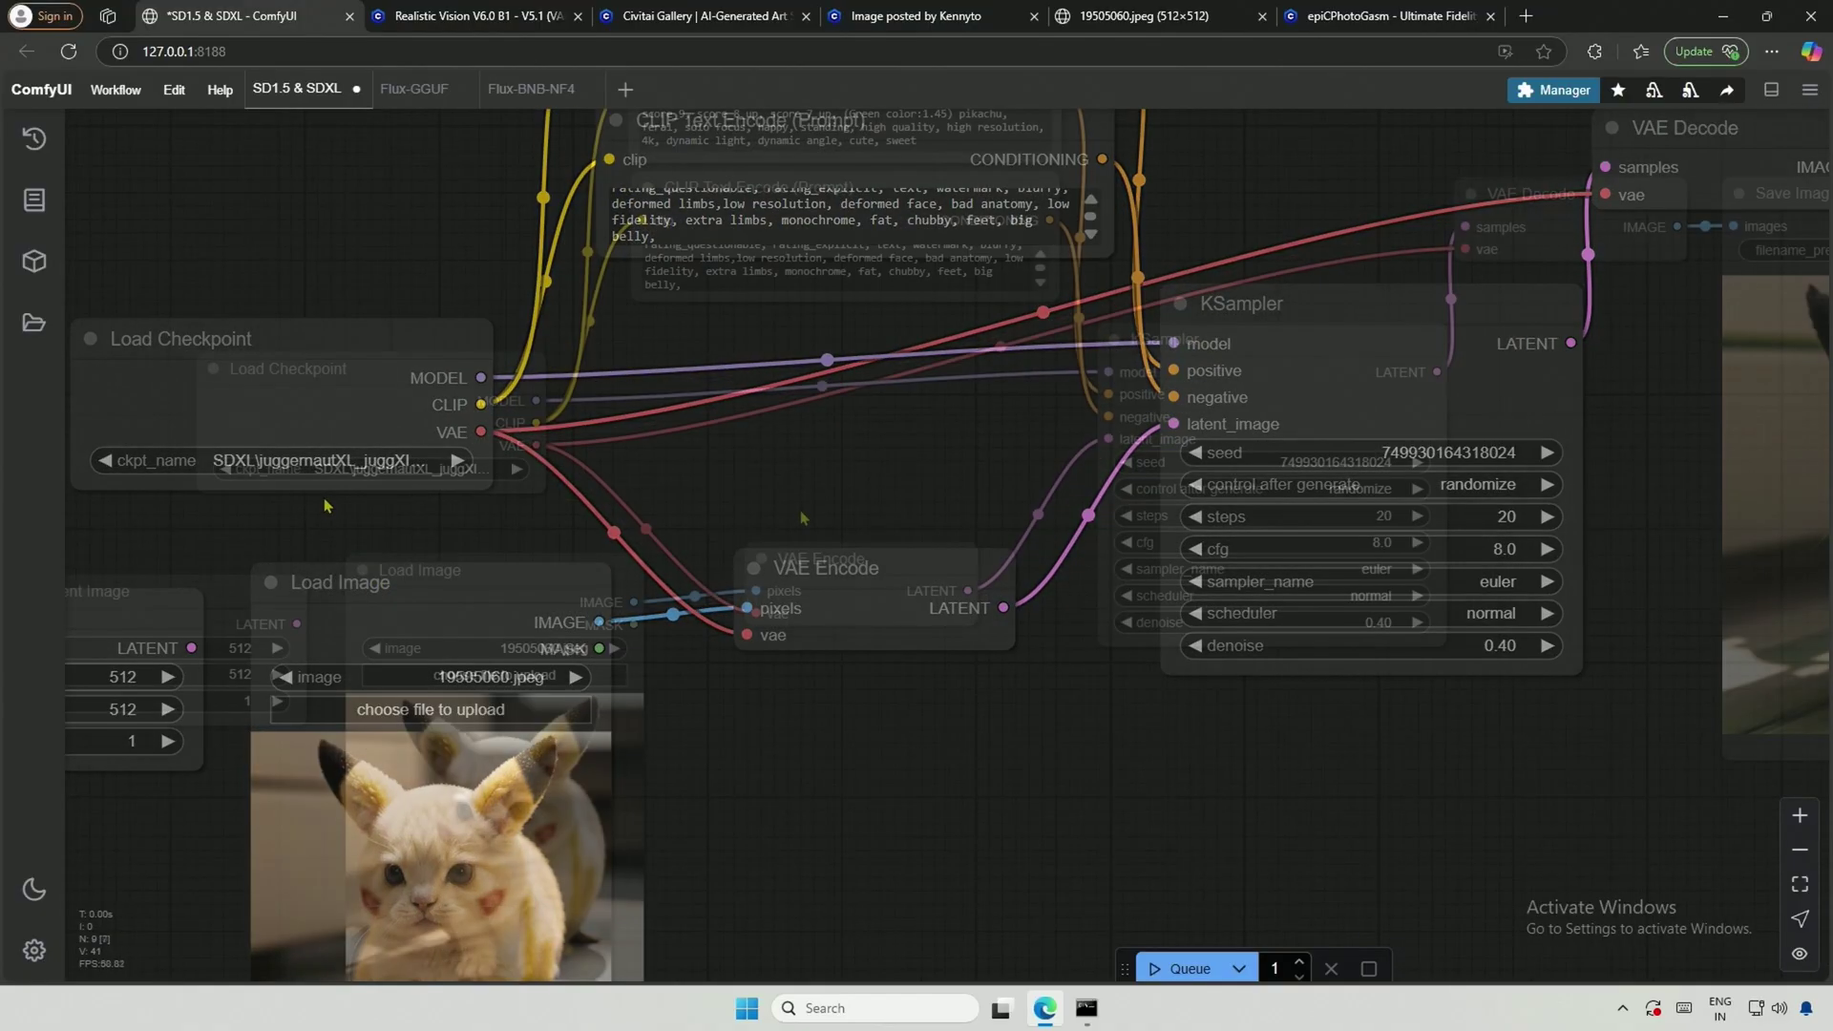
{"action": "scroll", "coordinate": [599, 515], "scroll_direction": "down", "scroll_amount": 1}
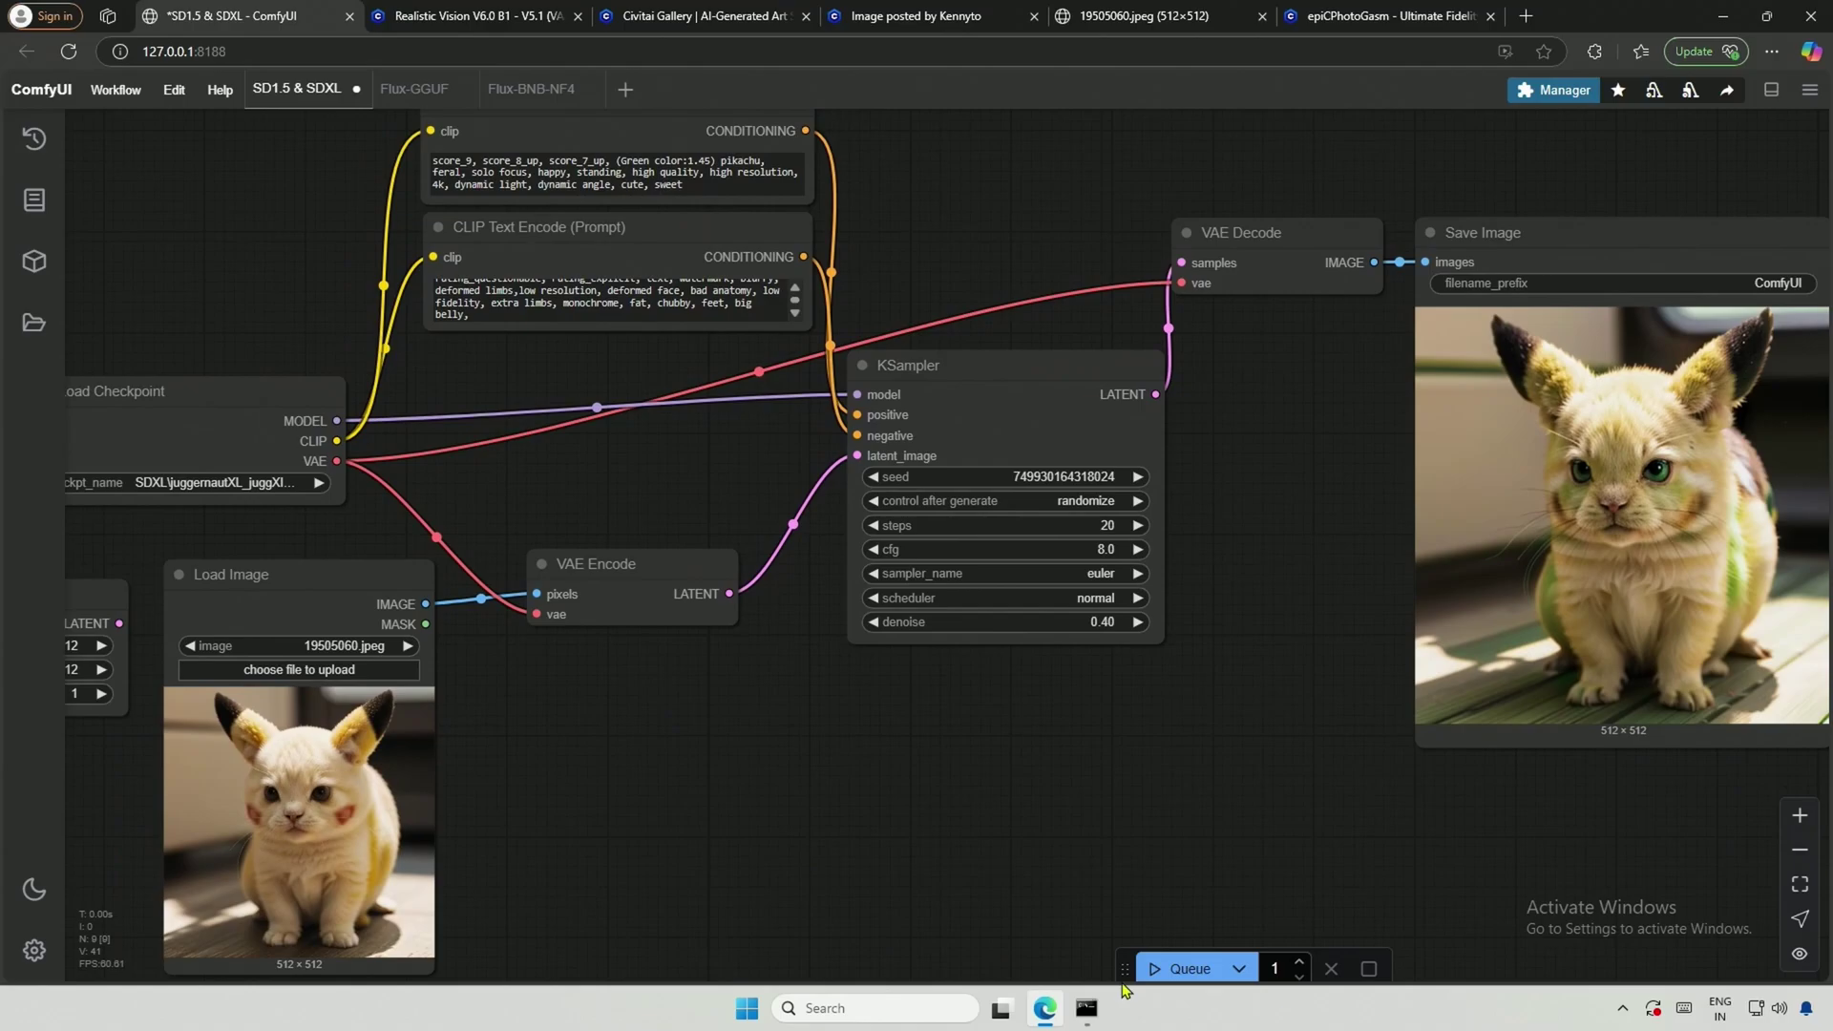
{"action": "left_click", "coordinate": [1180, 968]}
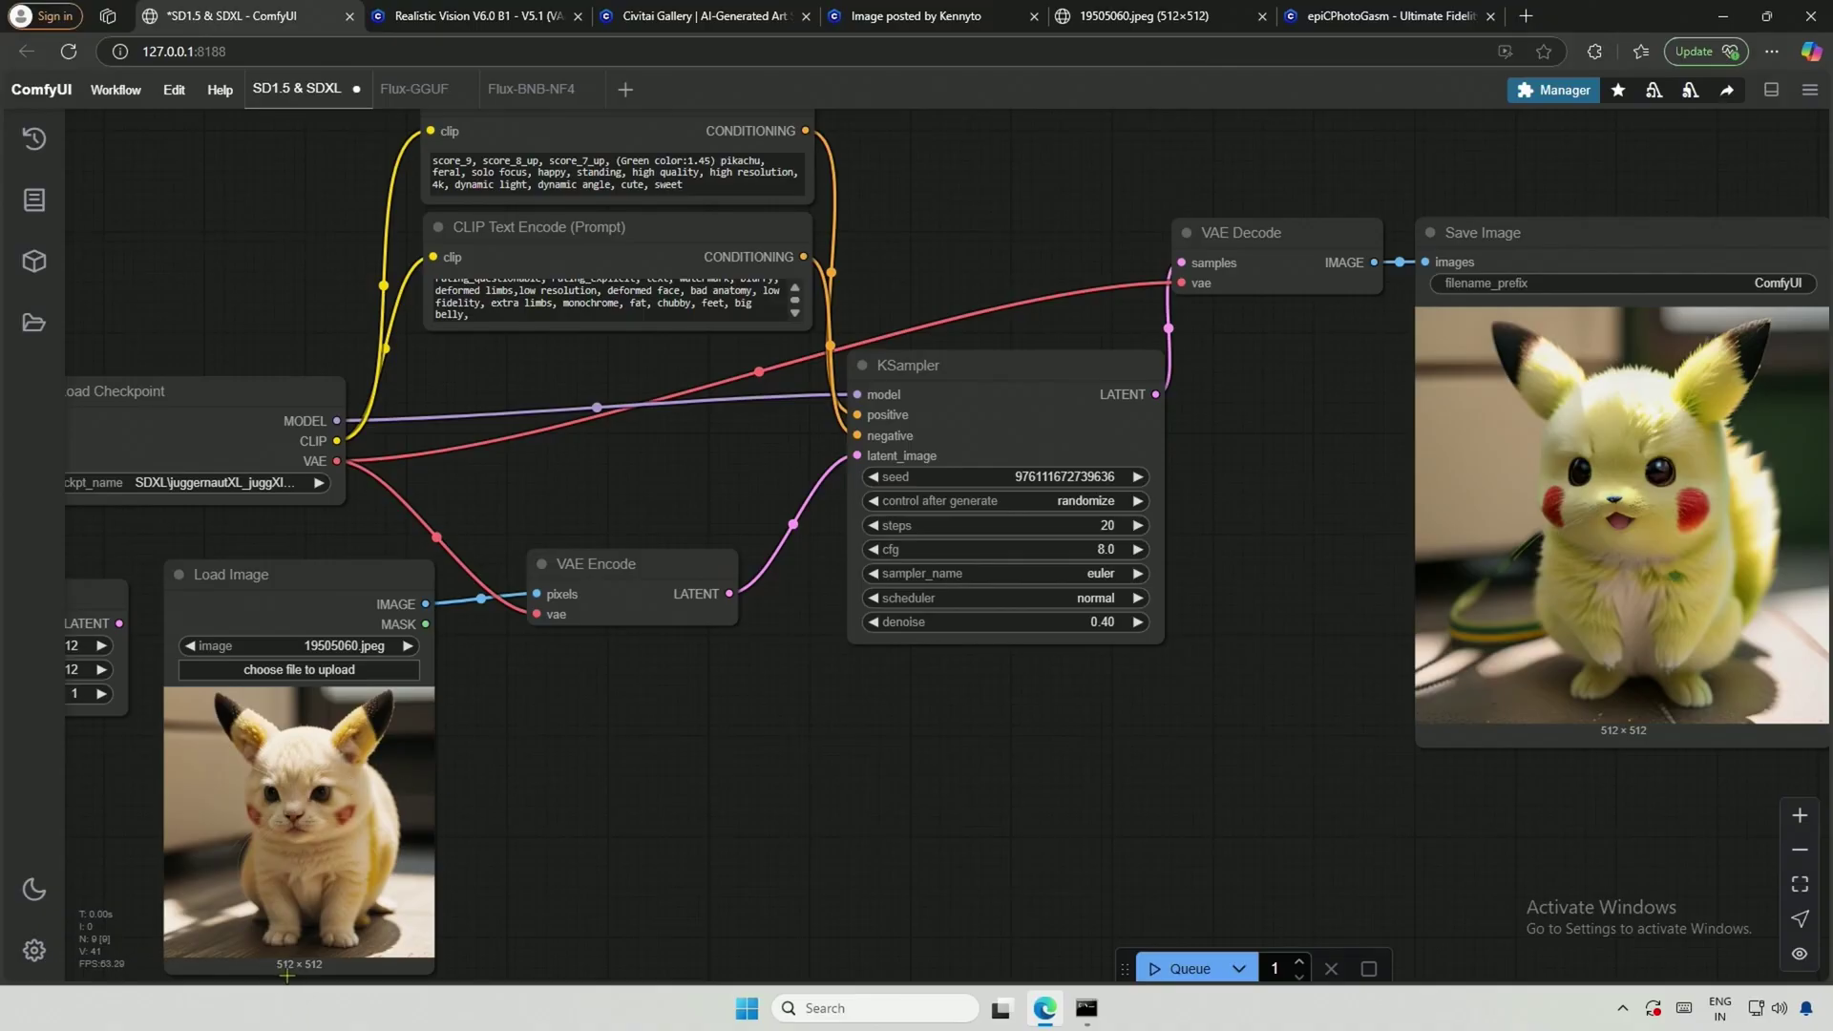
{"action": "scroll", "coordinate": [306, 975], "scroll_direction": "up", "scroll_amount": 6}
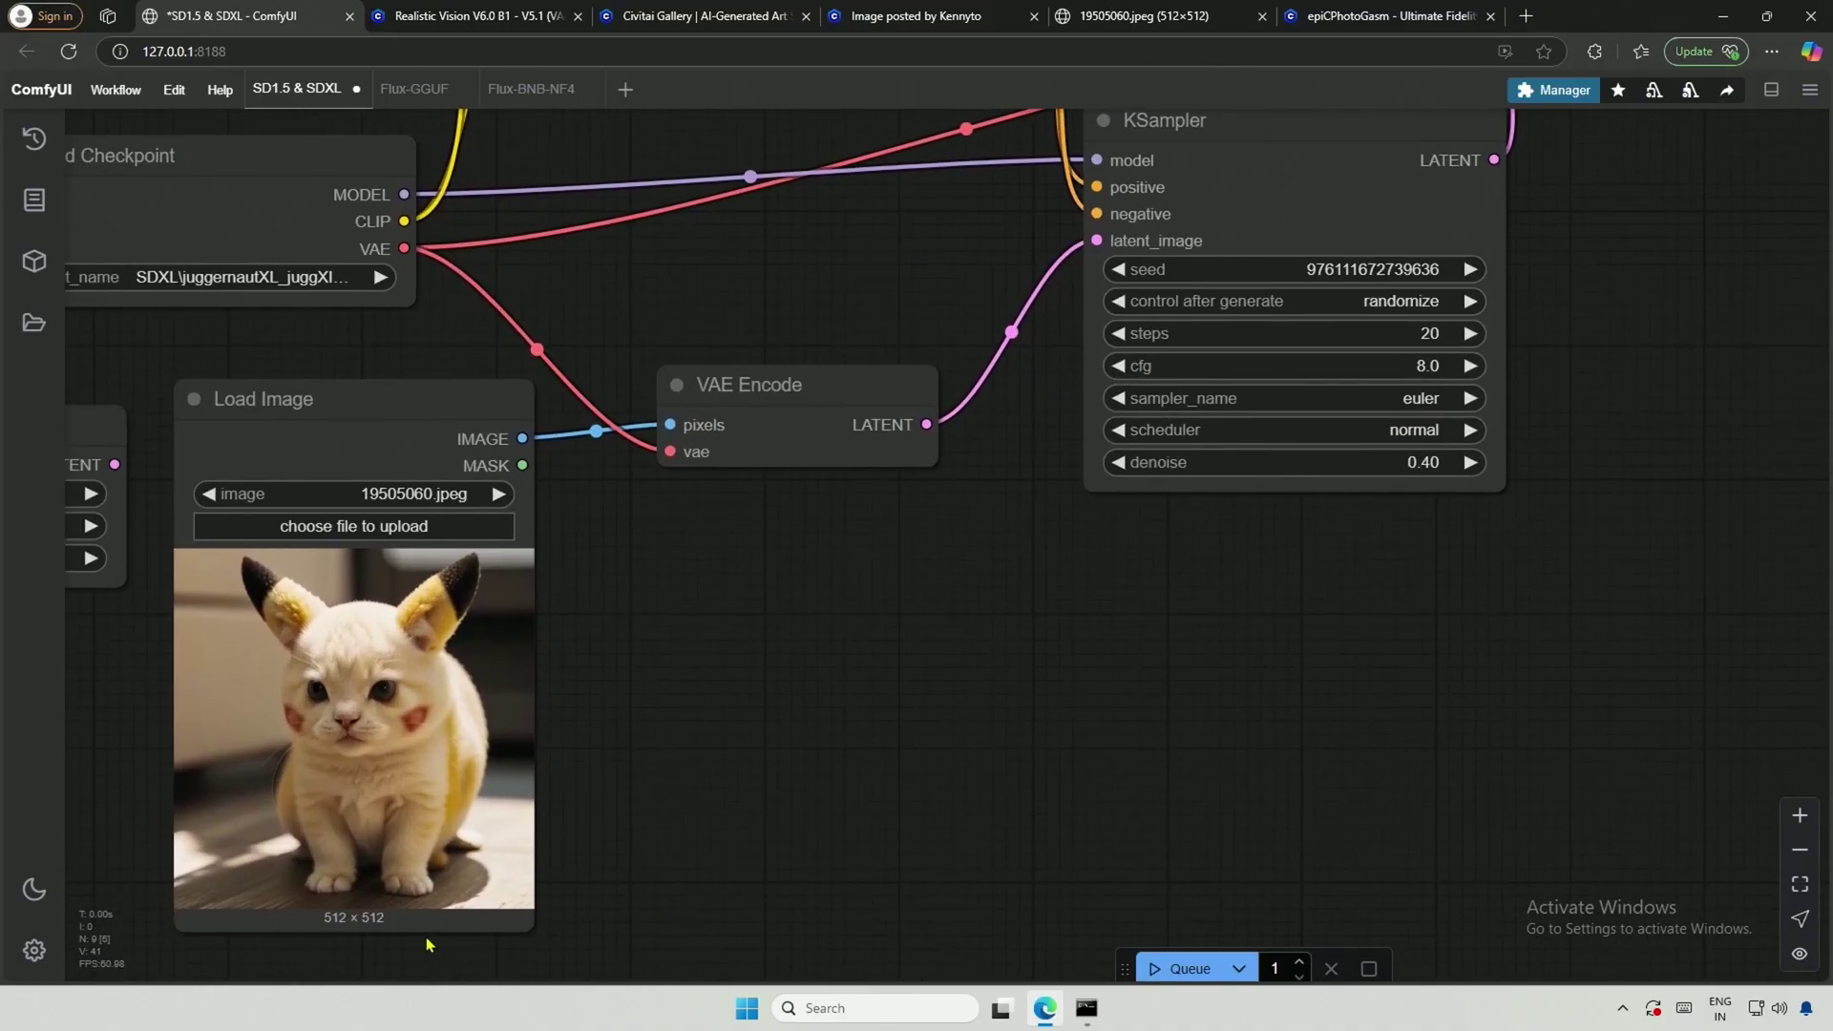
{"action": "scroll", "coordinate": [703, 809], "scroll_direction": "down", "scroll_amount": 6}
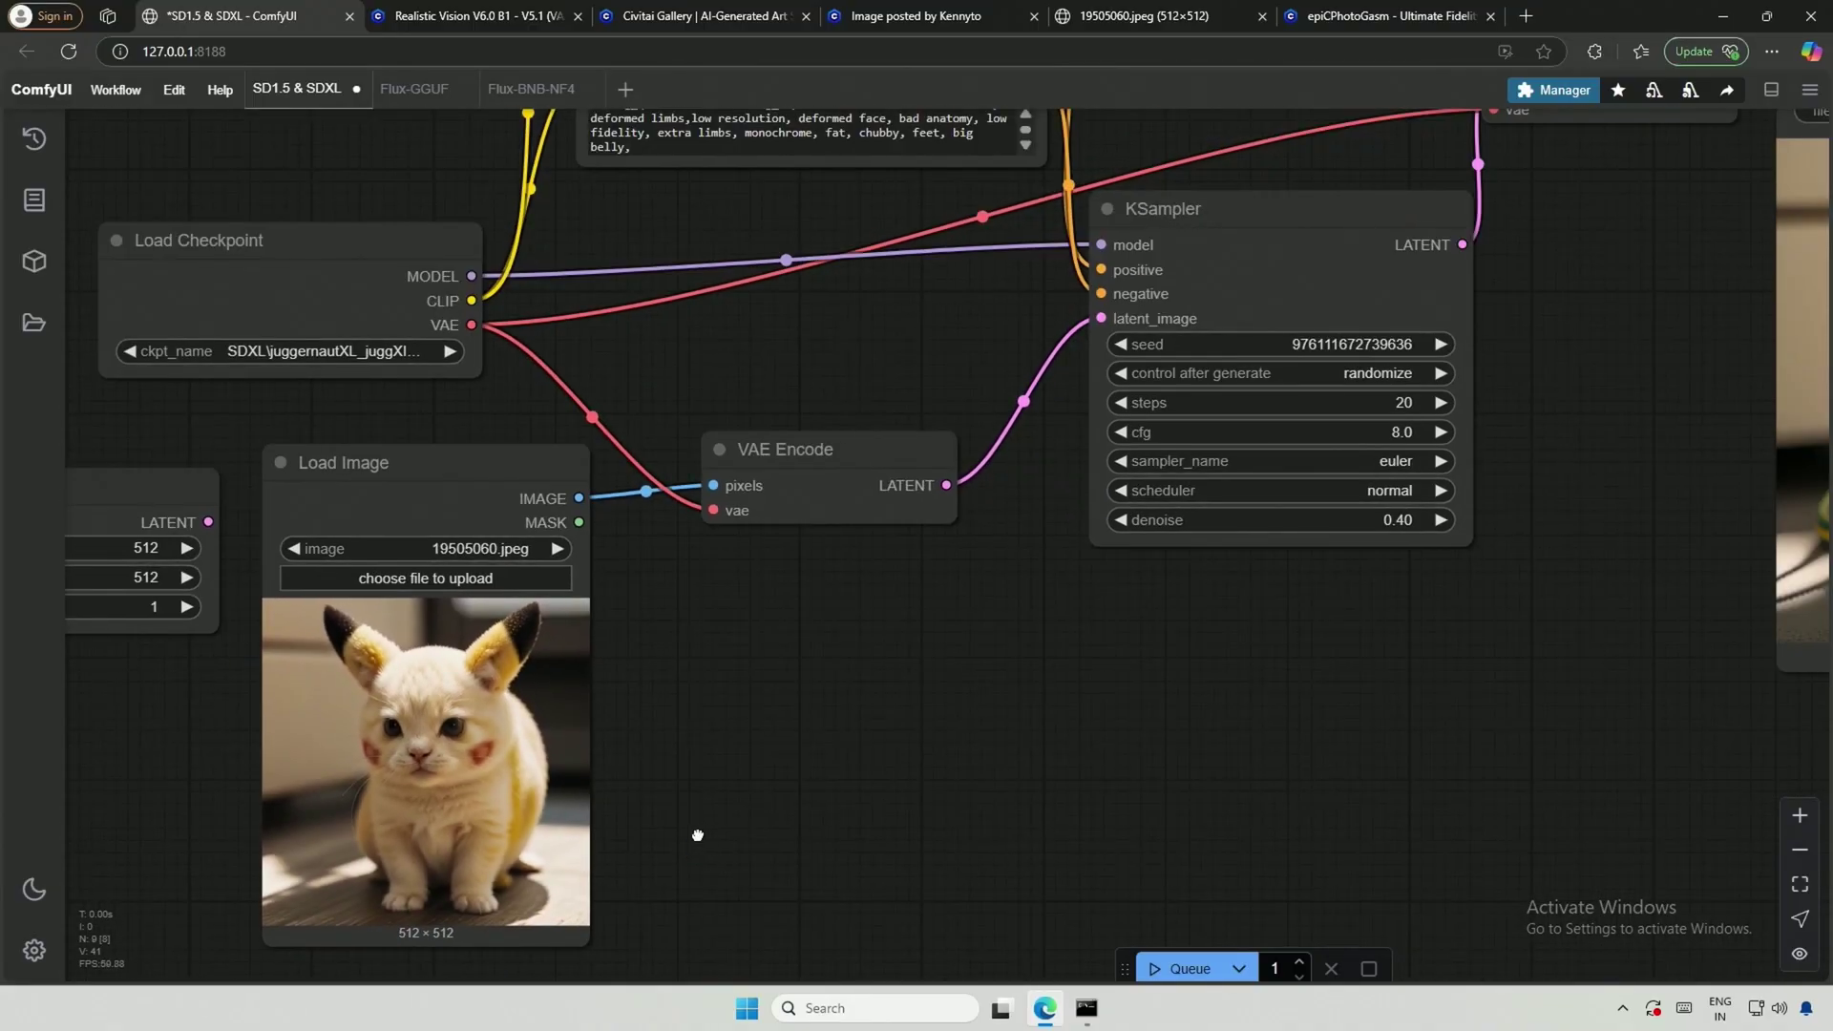
{"action": "left_click_drag", "start_coordinate": [707, 838], "coordinate": [587, 820]}
{"action": "scroll", "coordinate": [684, 852], "scroll_direction": "down", "scroll_amount": 2}
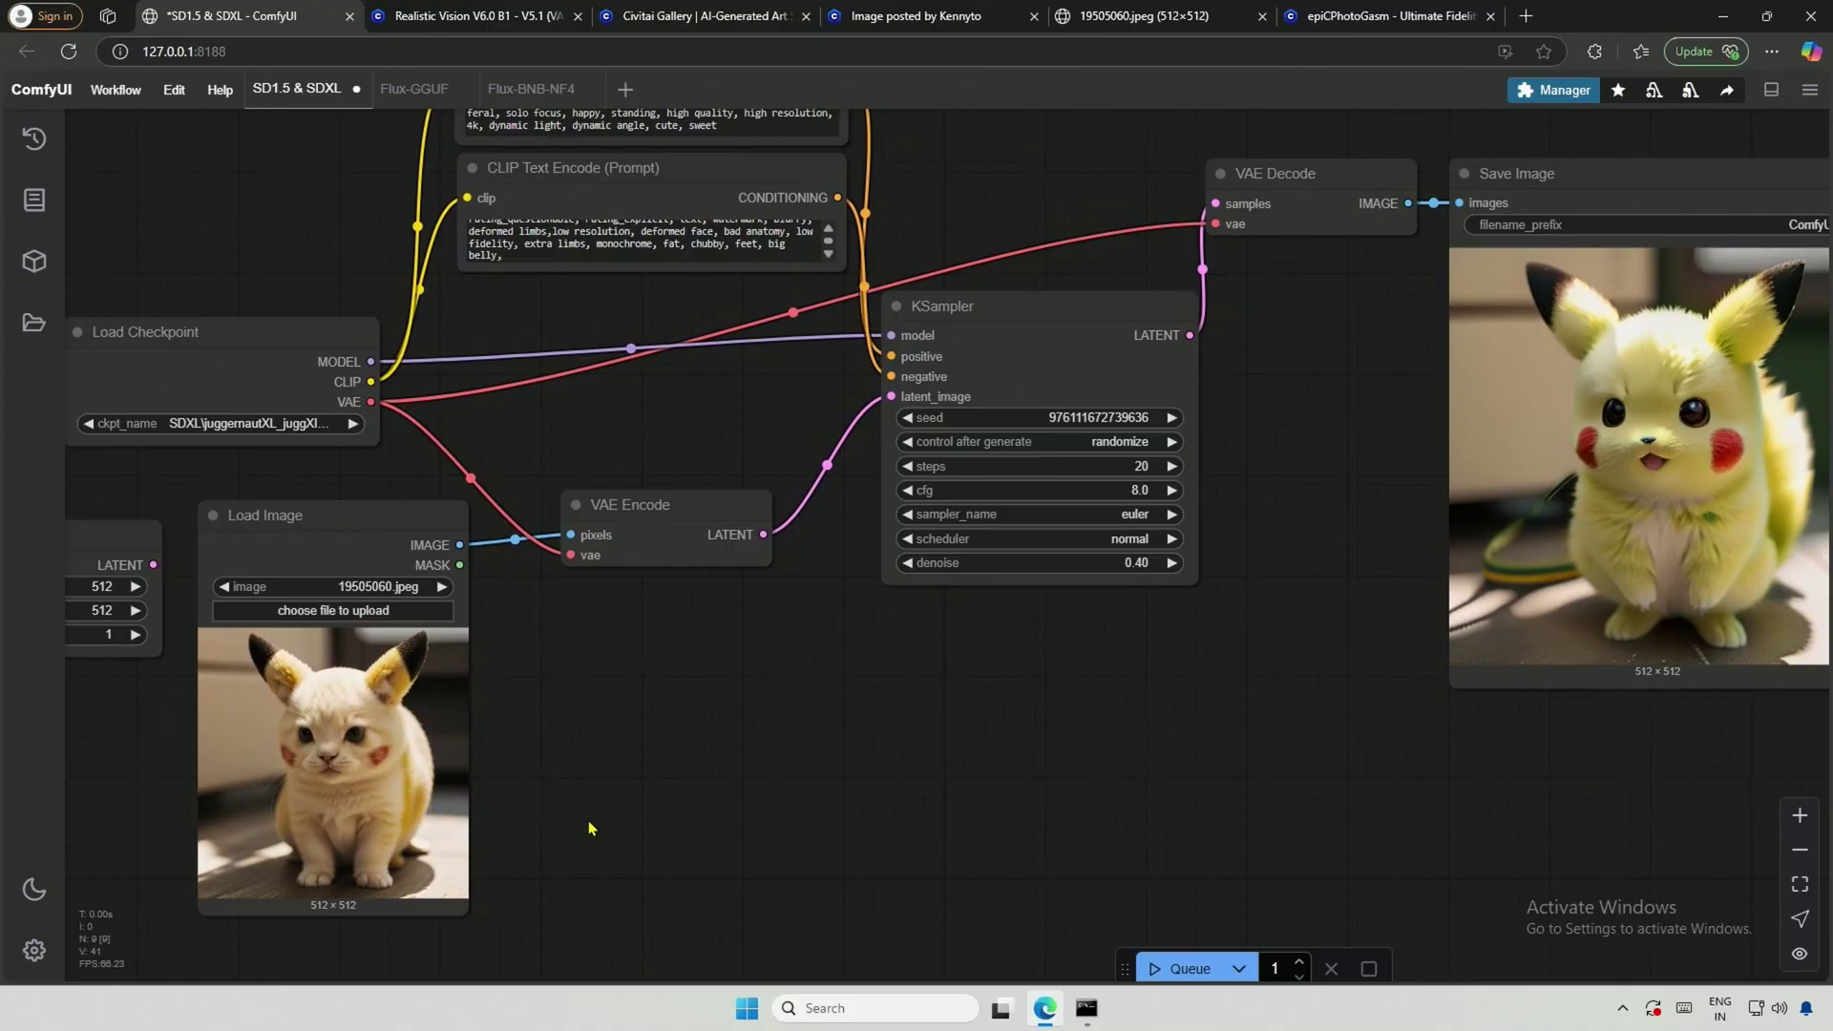
Step: Add an Upscale Image node from the node search and place it beside Load Image
{"action": "left_click_drag", "start_coordinate": [590, 829], "coordinate": [536, 816]}
{"action": "double_click", "coordinate": [560, 737]}
{"action": "type", "text": "upscale"}
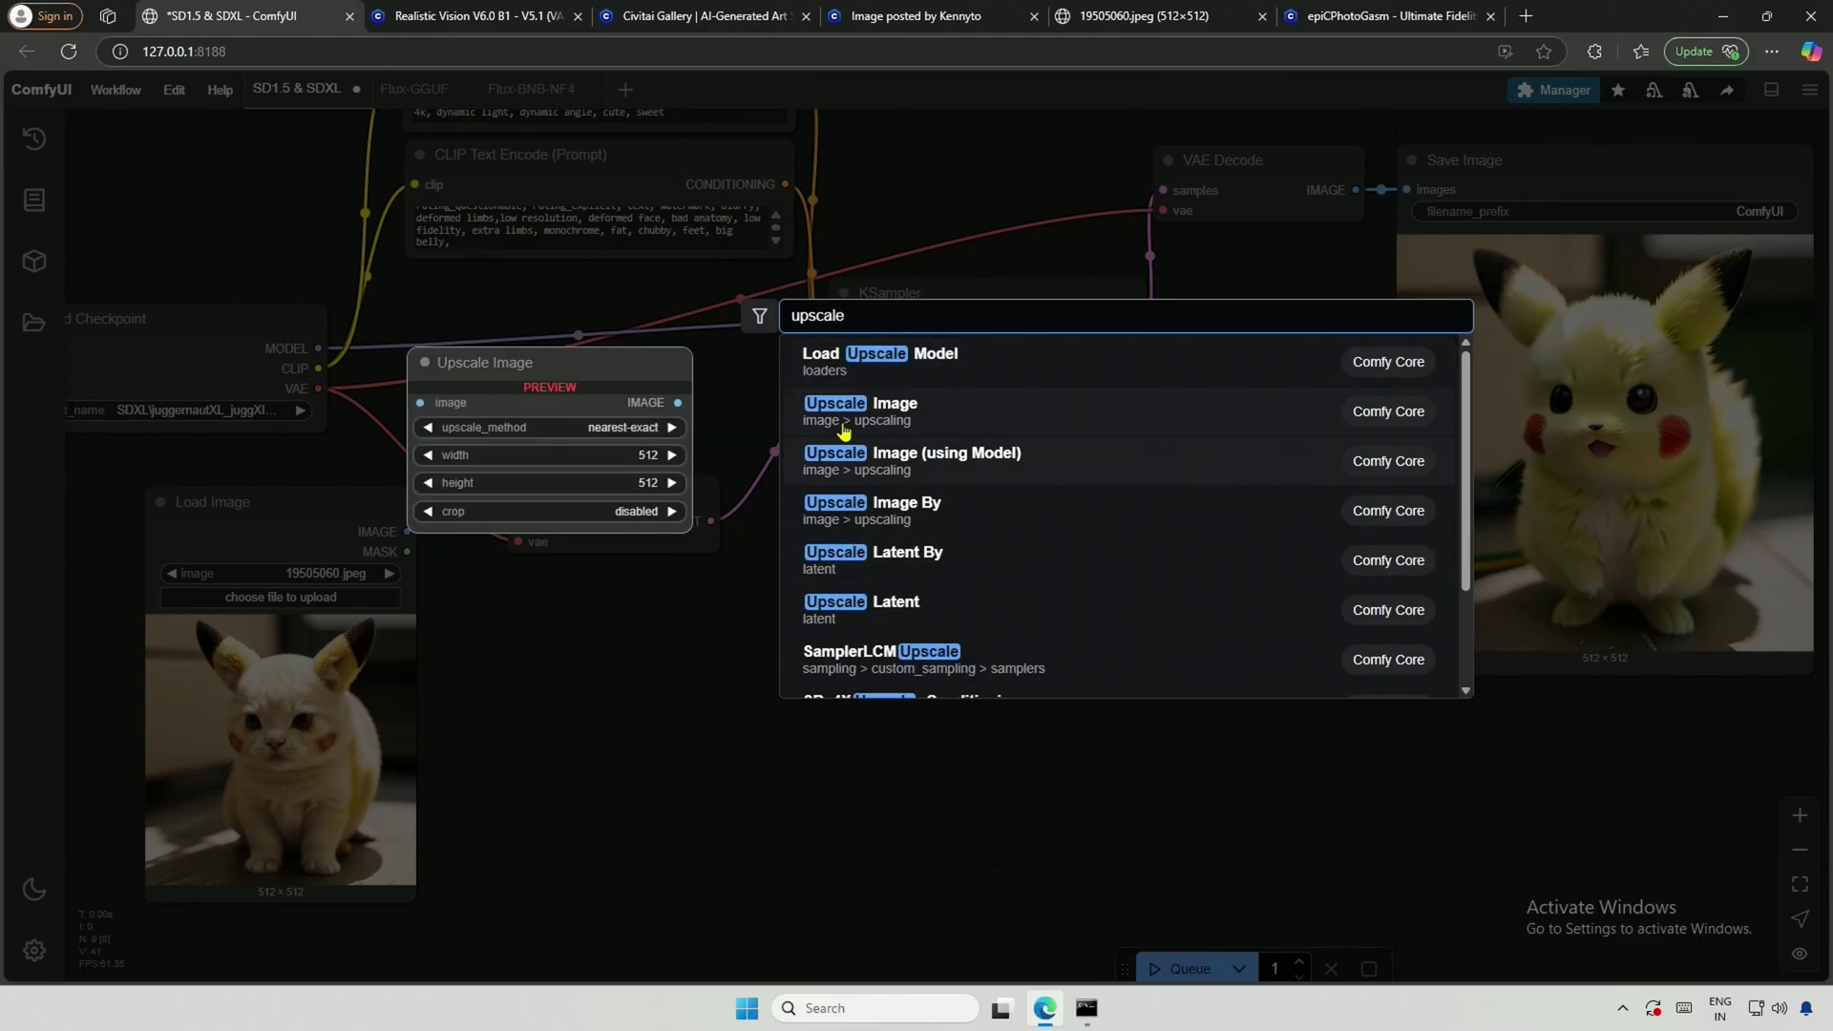
{"action": "left_click", "coordinate": [902, 417]}
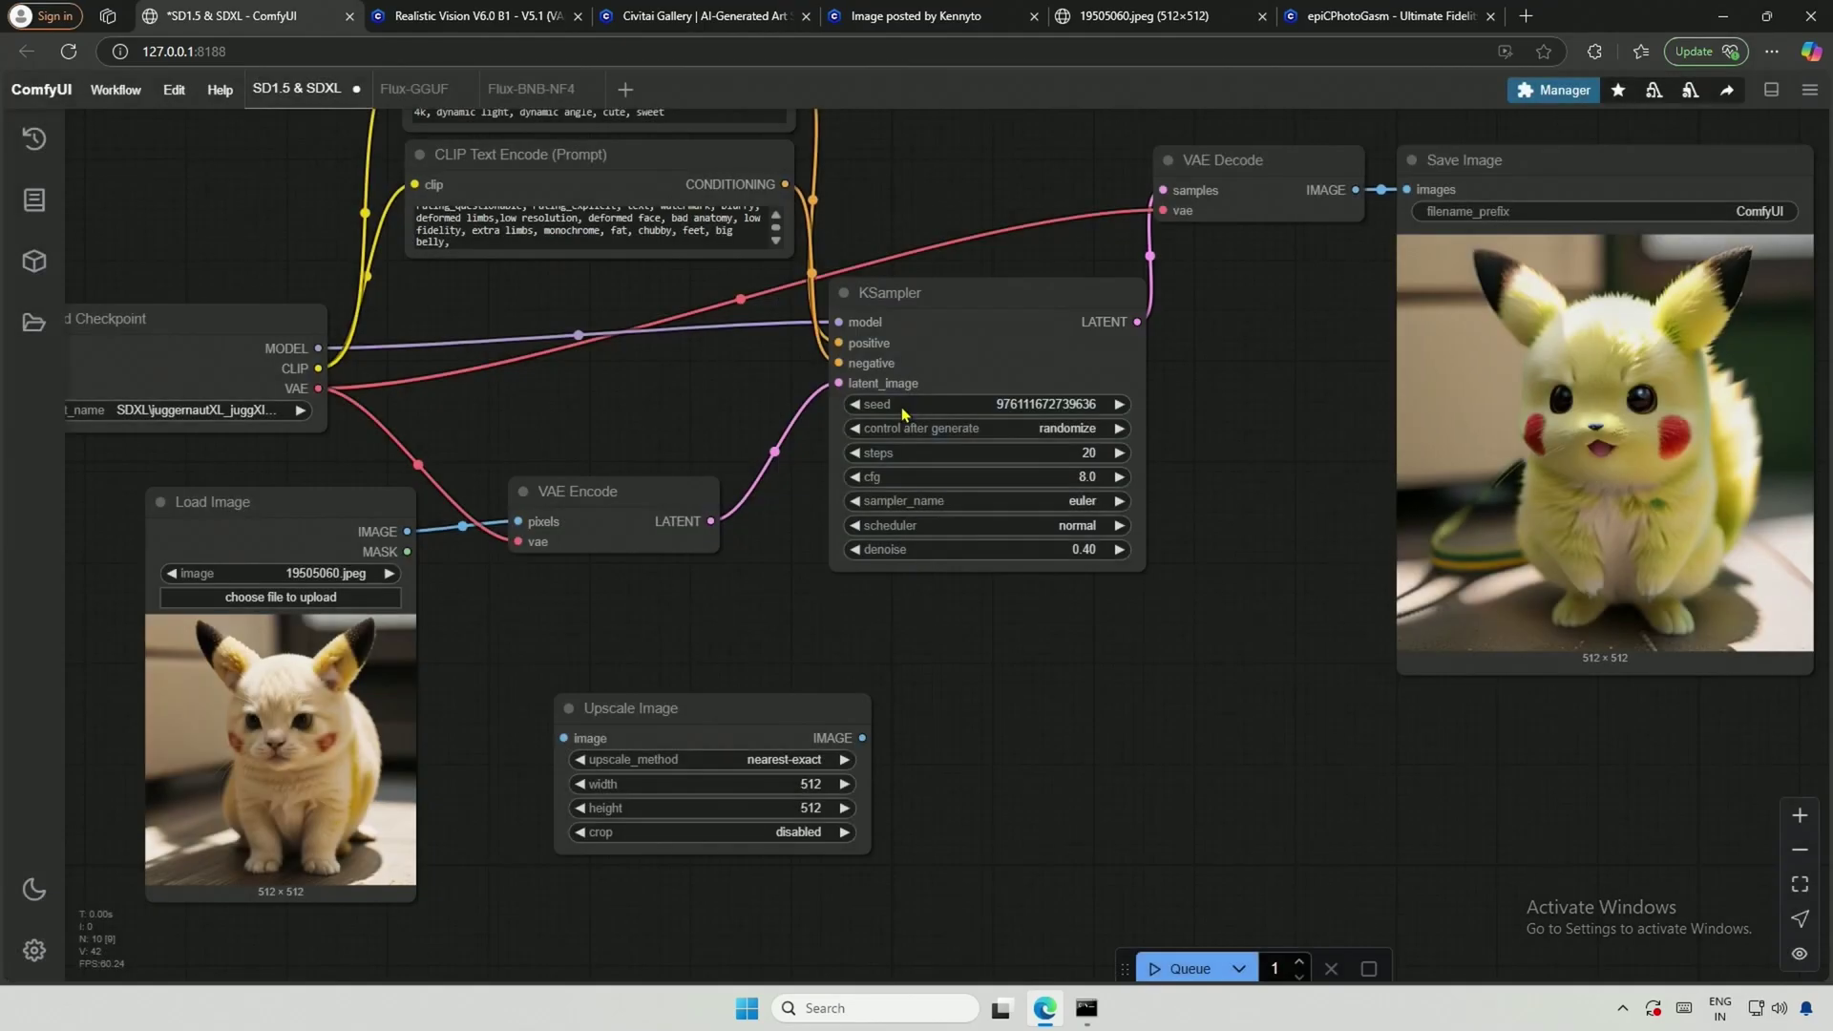
{"action": "left_click_drag", "start_coordinate": [745, 708], "coordinate": [657, 605]}
{"action": "scroll", "coordinate": [1652, 827], "scroll_direction": "down", "scroll_amount": 2}
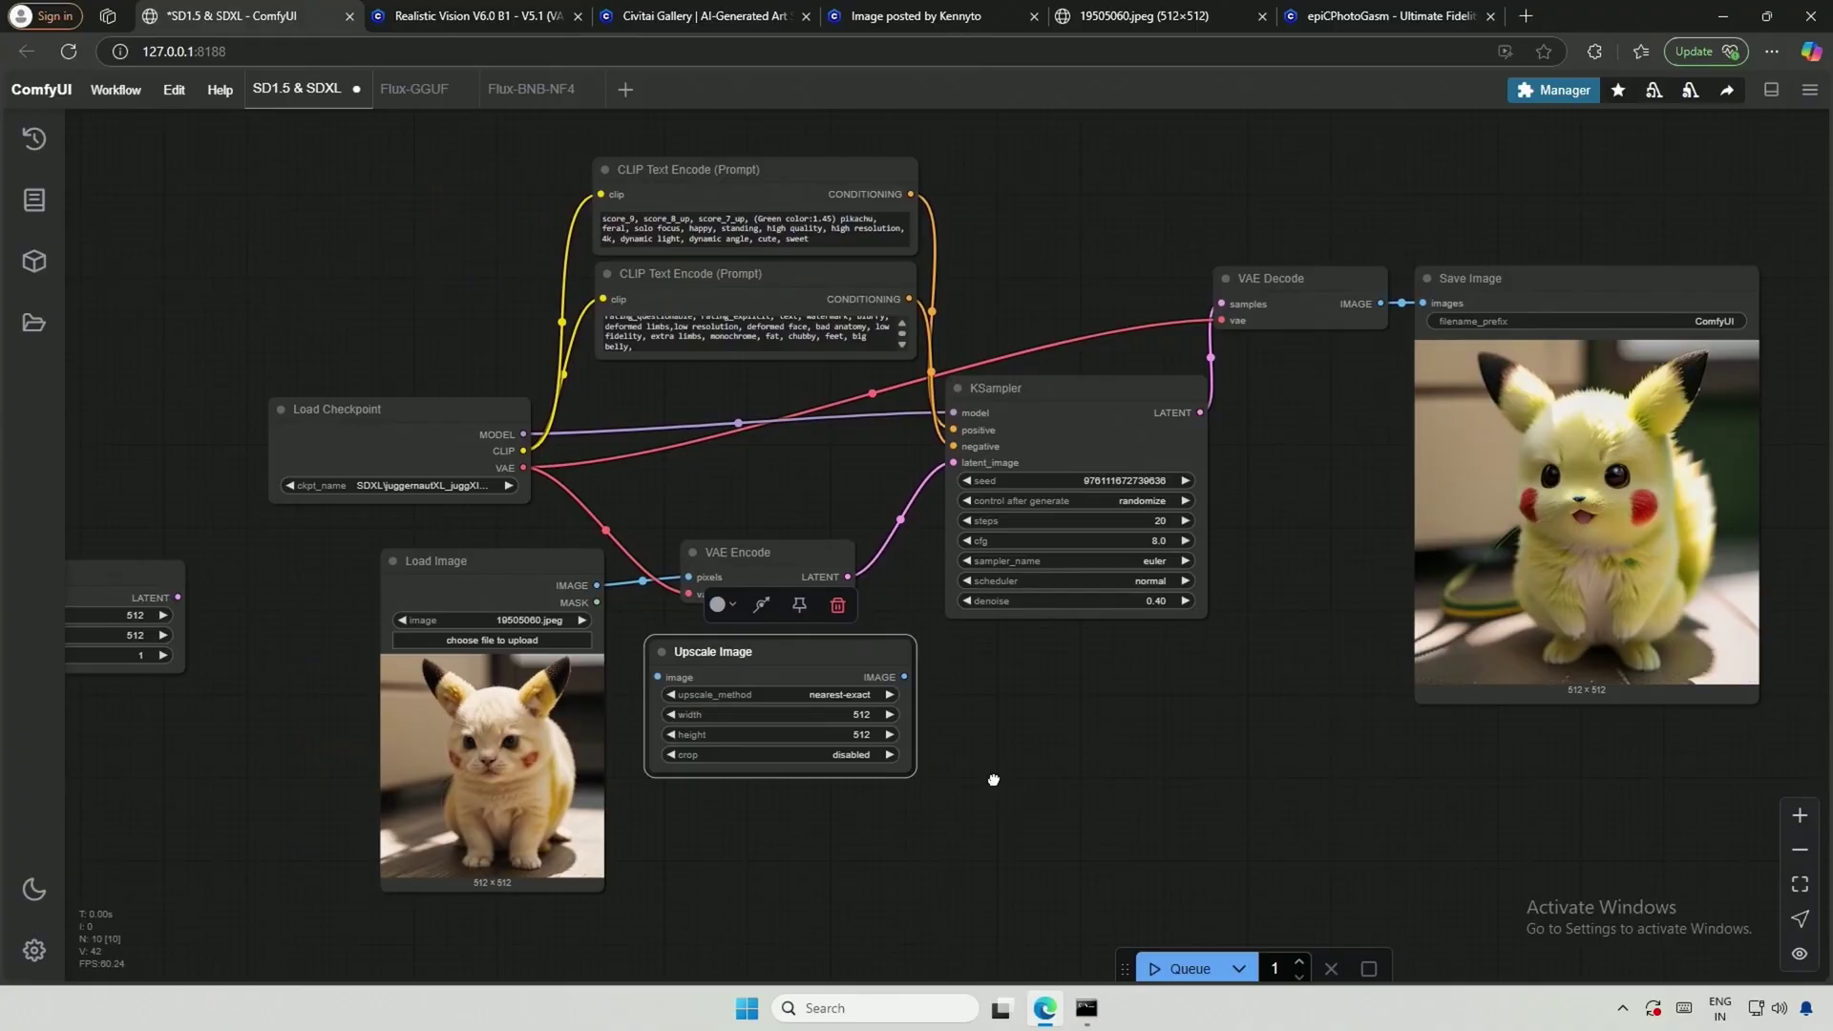
{"action": "left_click_drag", "start_coordinate": [449, 558], "coordinate": [263, 550]}
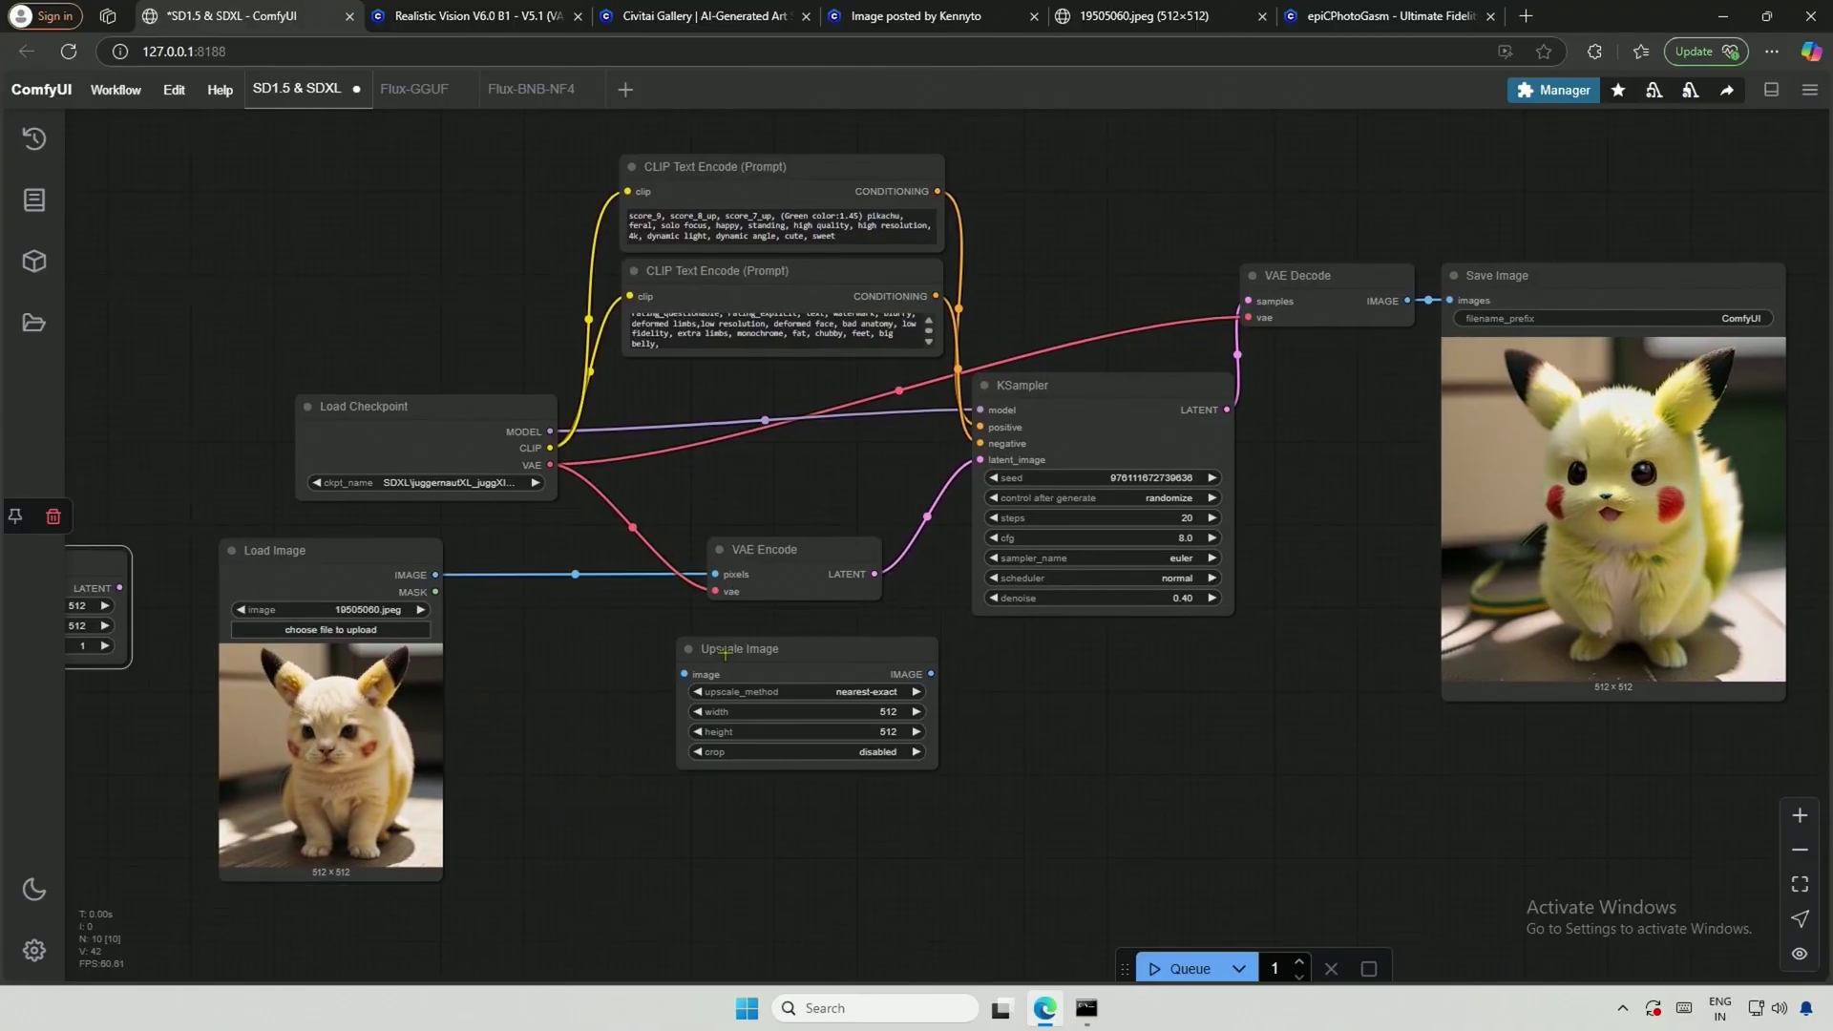
{"action": "left_click_drag", "start_coordinate": [714, 651], "coordinate": [522, 643]}
Step: Route Load Image through Upscale Image into VAE Encode pixels, deleting the direct link
{"action": "left_click_drag", "start_coordinate": [435, 574], "coordinate": [490, 666]}
{"action": "left_click", "coordinate": [574, 574]}
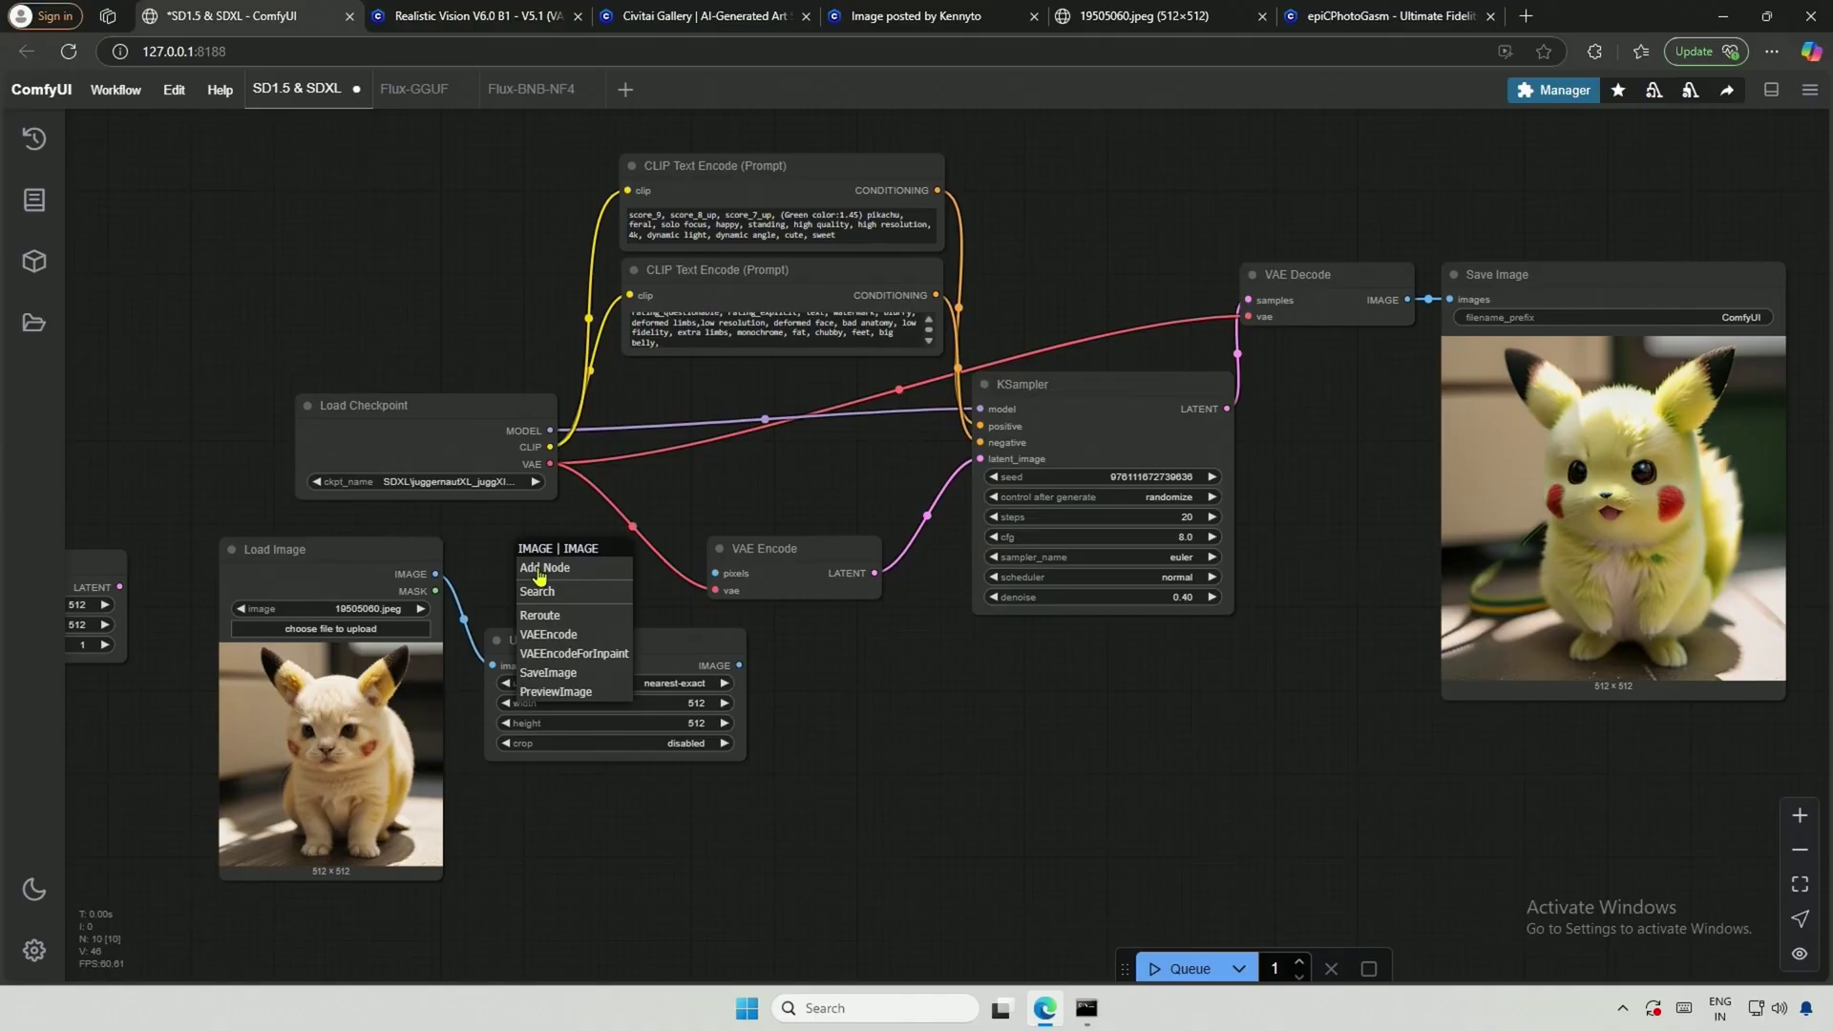
{"action": "left_click", "coordinate": [541, 593]}
{"action": "left_click_drag", "start_coordinate": [541, 594], "coordinate": [431, 559]}
{"action": "left_click_drag", "start_coordinate": [668, 638], "coordinate": [566, 530]}
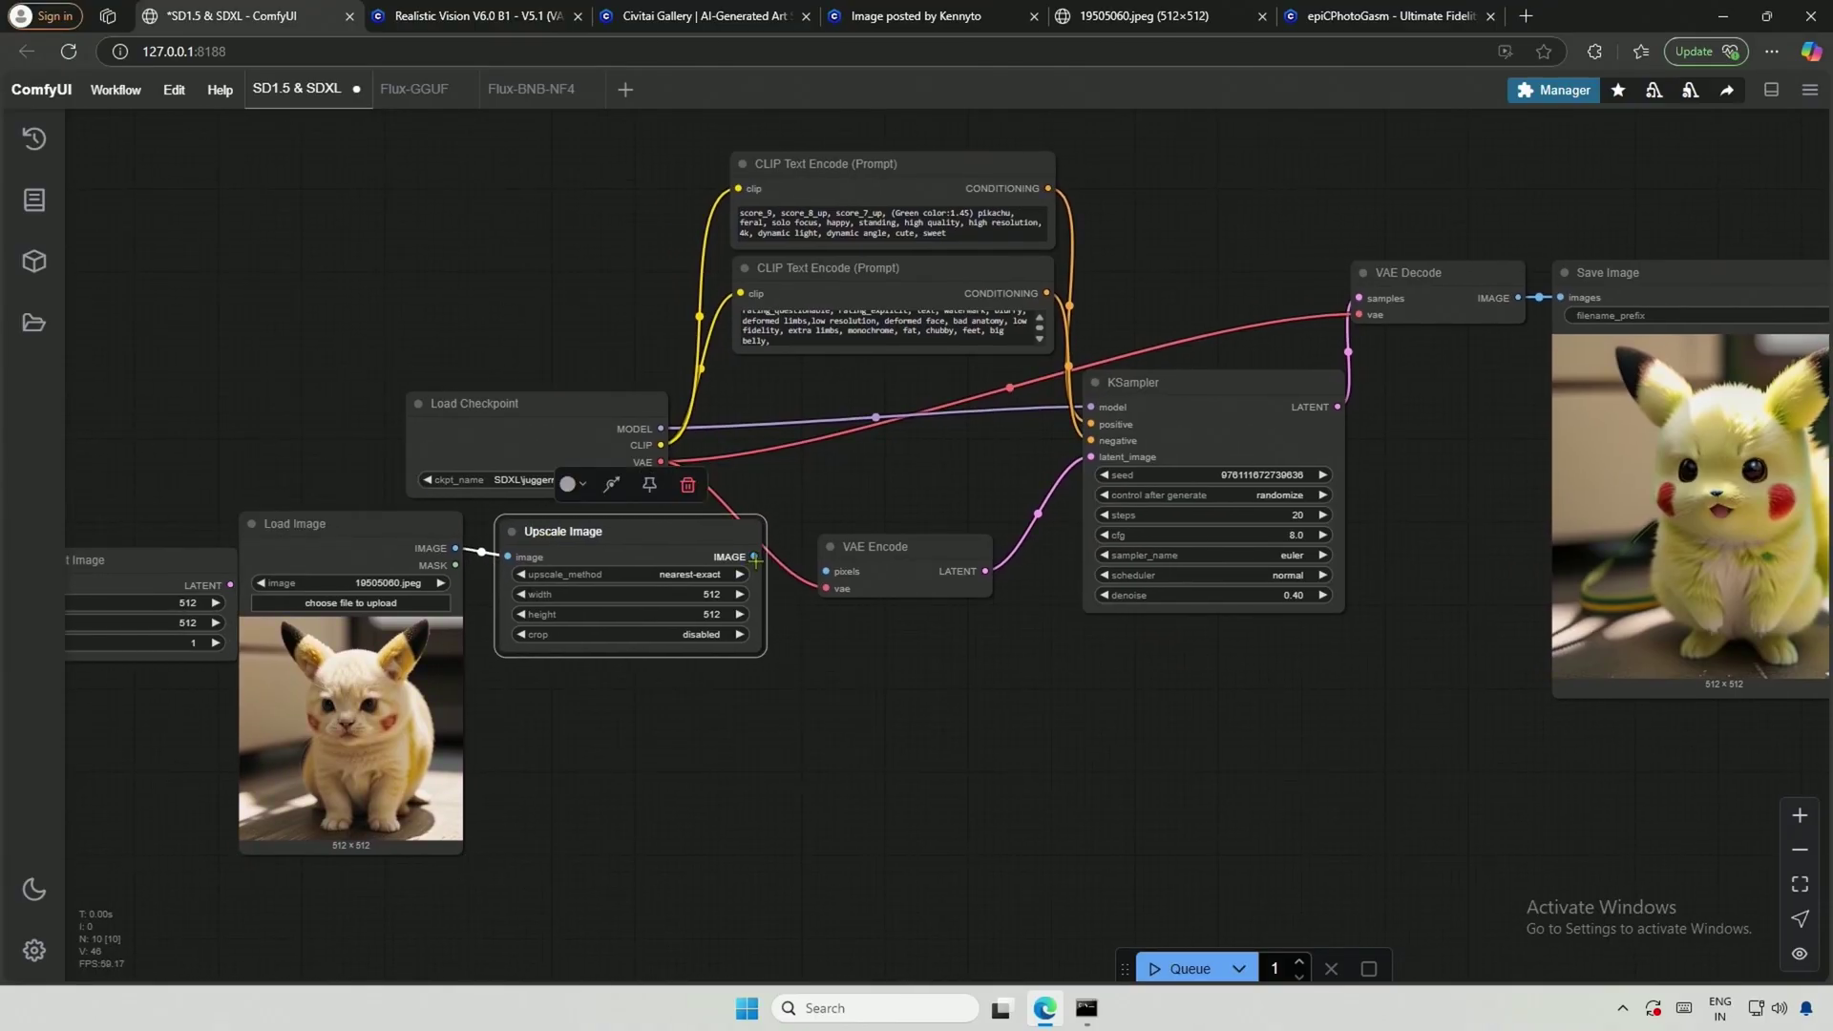
{"action": "left_click_drag", "start_coordinate": [754, 555], "coordinate": [829, 569]}
{"action": "scroll", "coordinate": [554, 547], "scroll_direction": "up", "scroll_amount": 4}
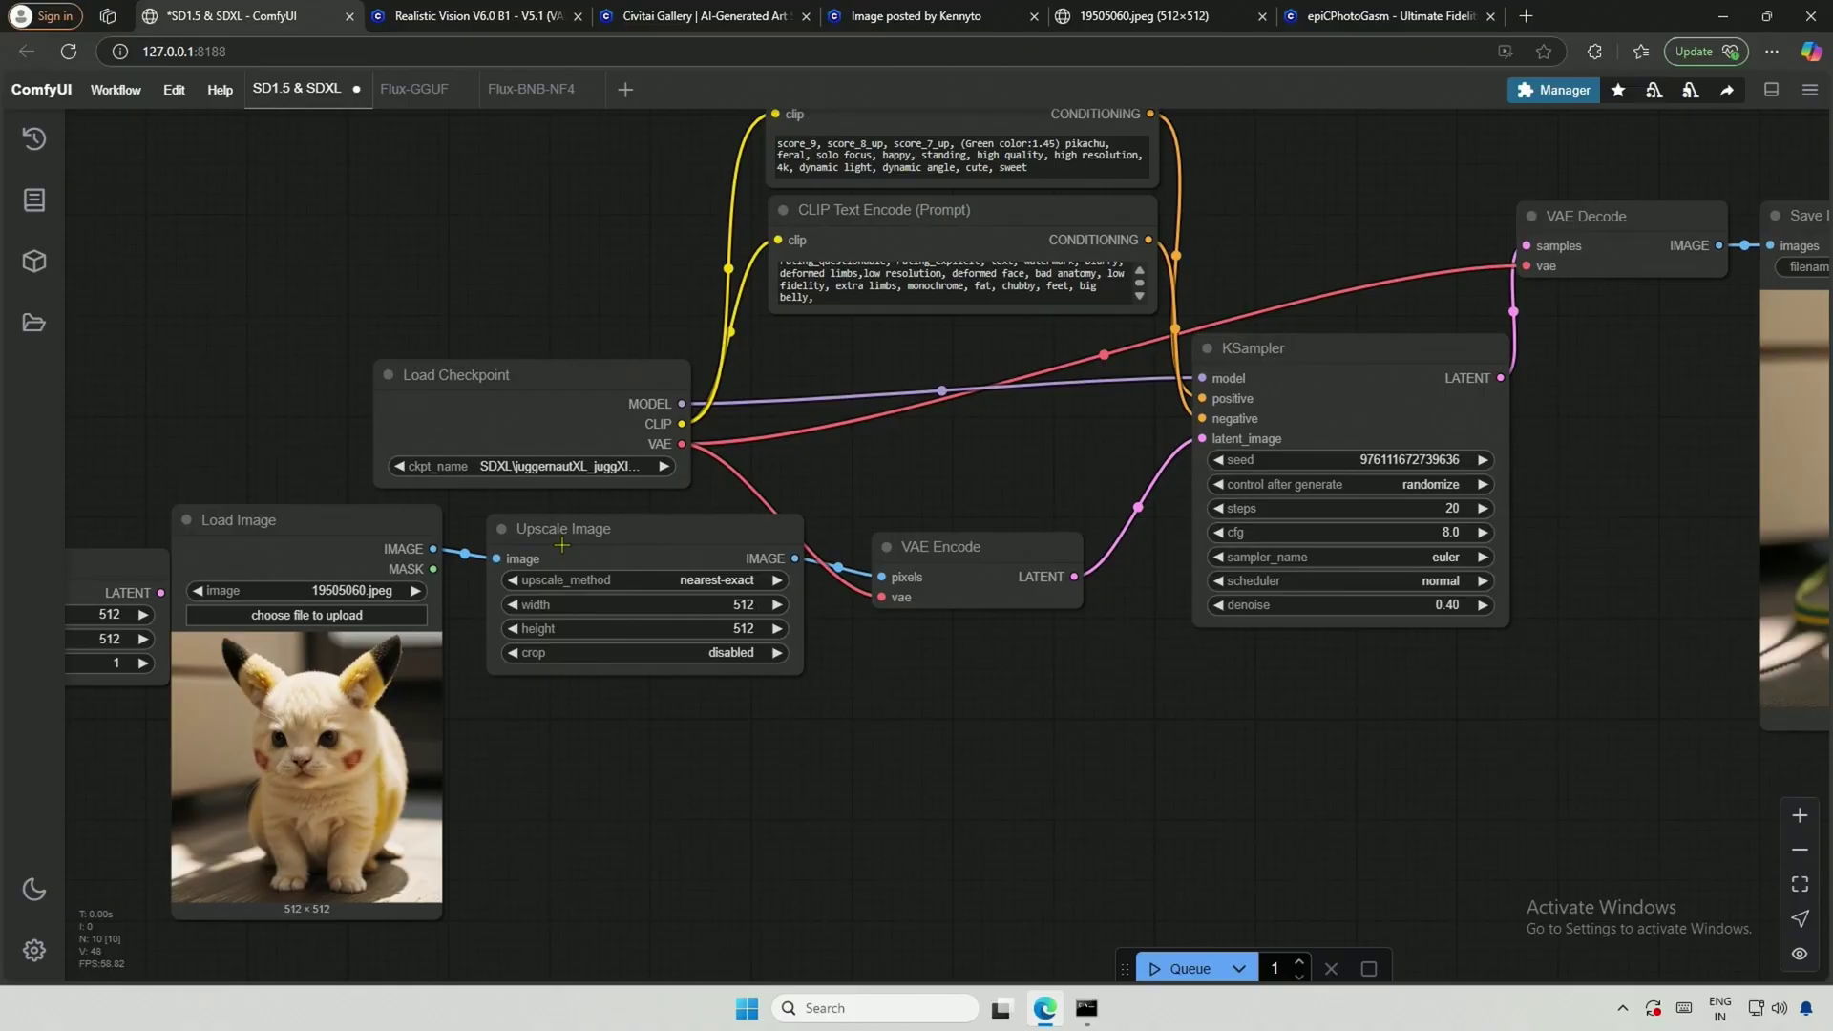
{"action": "left_click_drag", "start_coordinate": [1036, 550], "coordinate": [1046, 467]}
Step: Set the Upscale Image width and height to 1024
{"action": "left_click", "coordinate": [780, 617]}
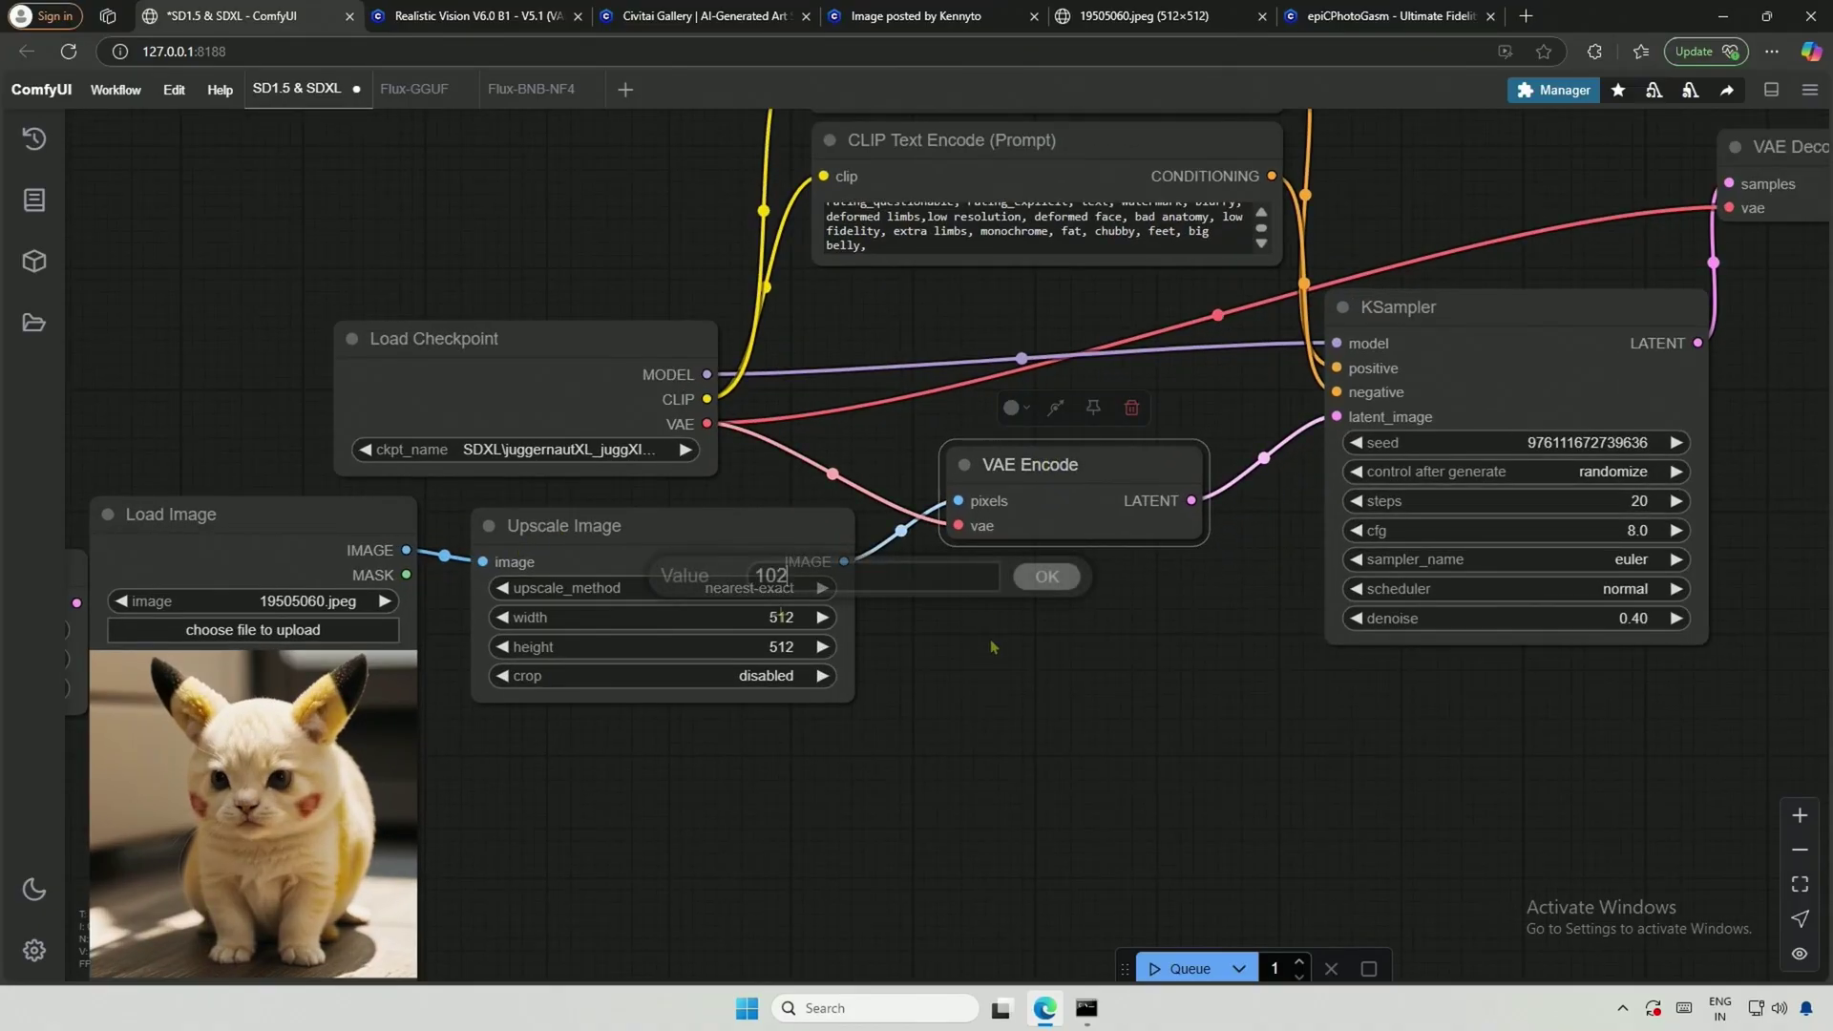
{"action": "type", "text": "1024"}
{"action": "key", "text": "Return"}
{"action": "left_click", "coordinate": [791, 647]}
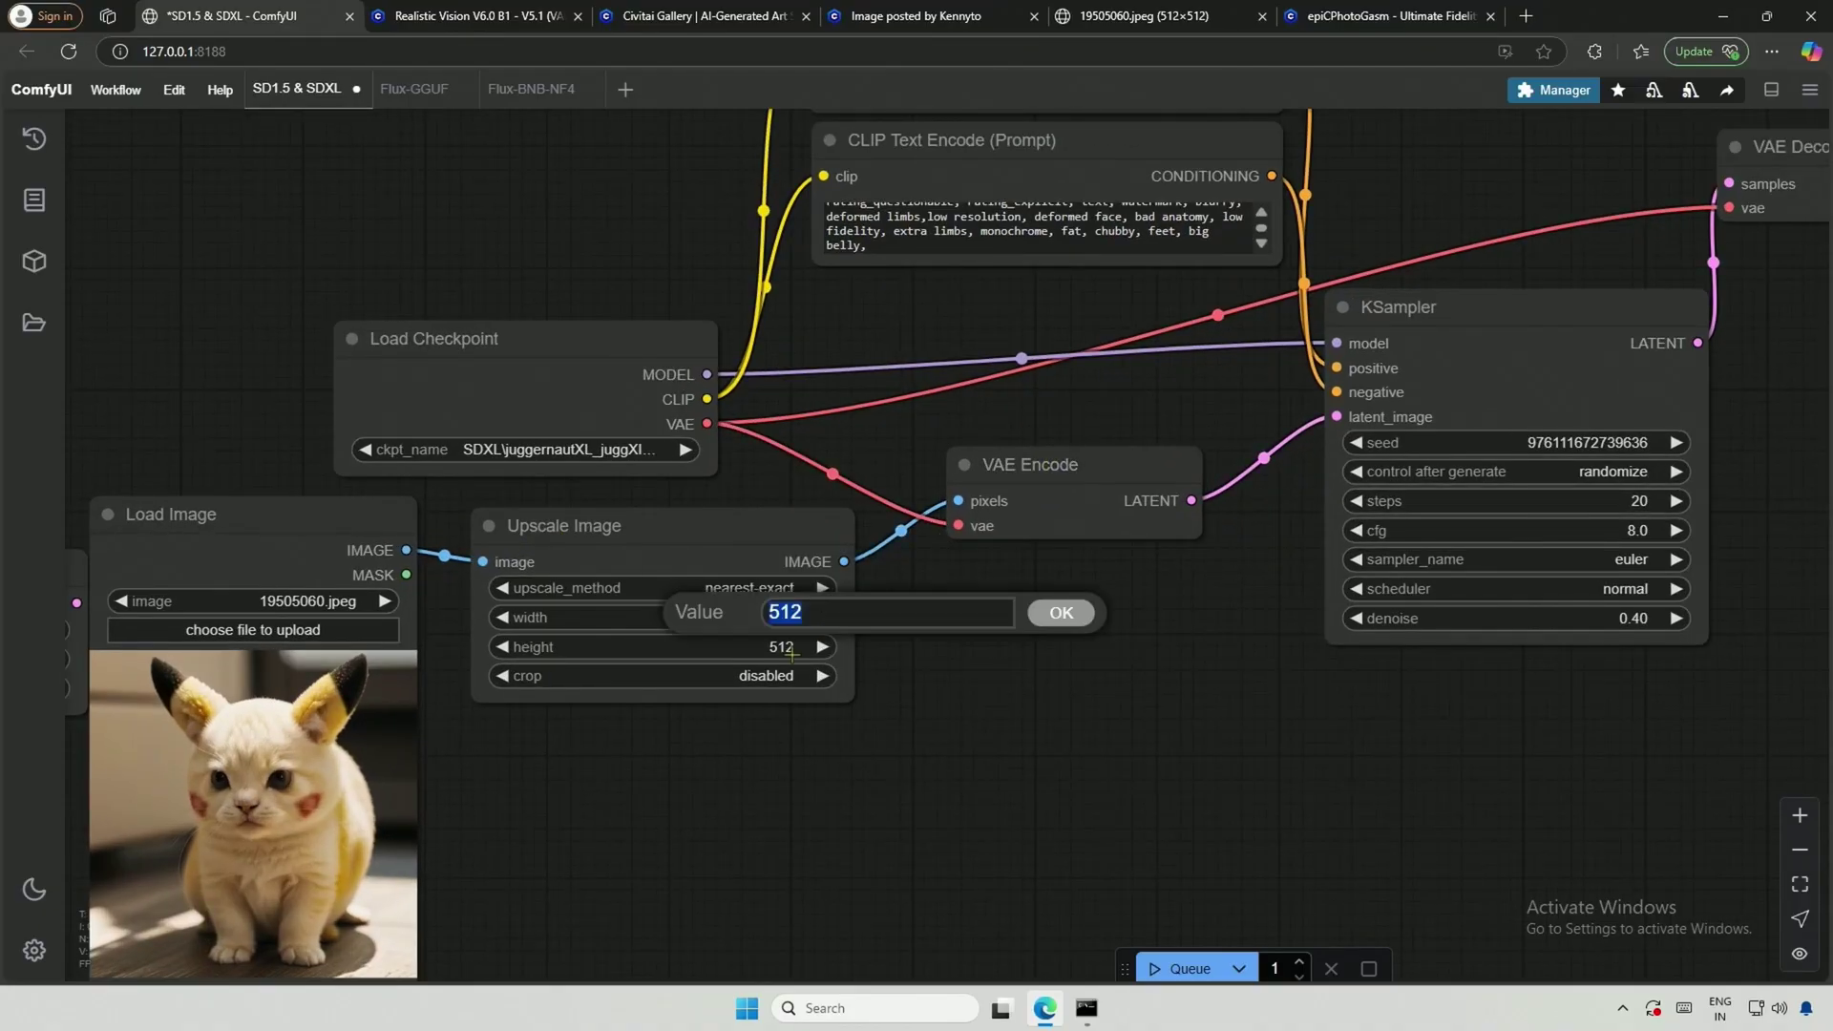
{"action": "type", "text": "1024"}
{"action": "key", "text": "Return"}
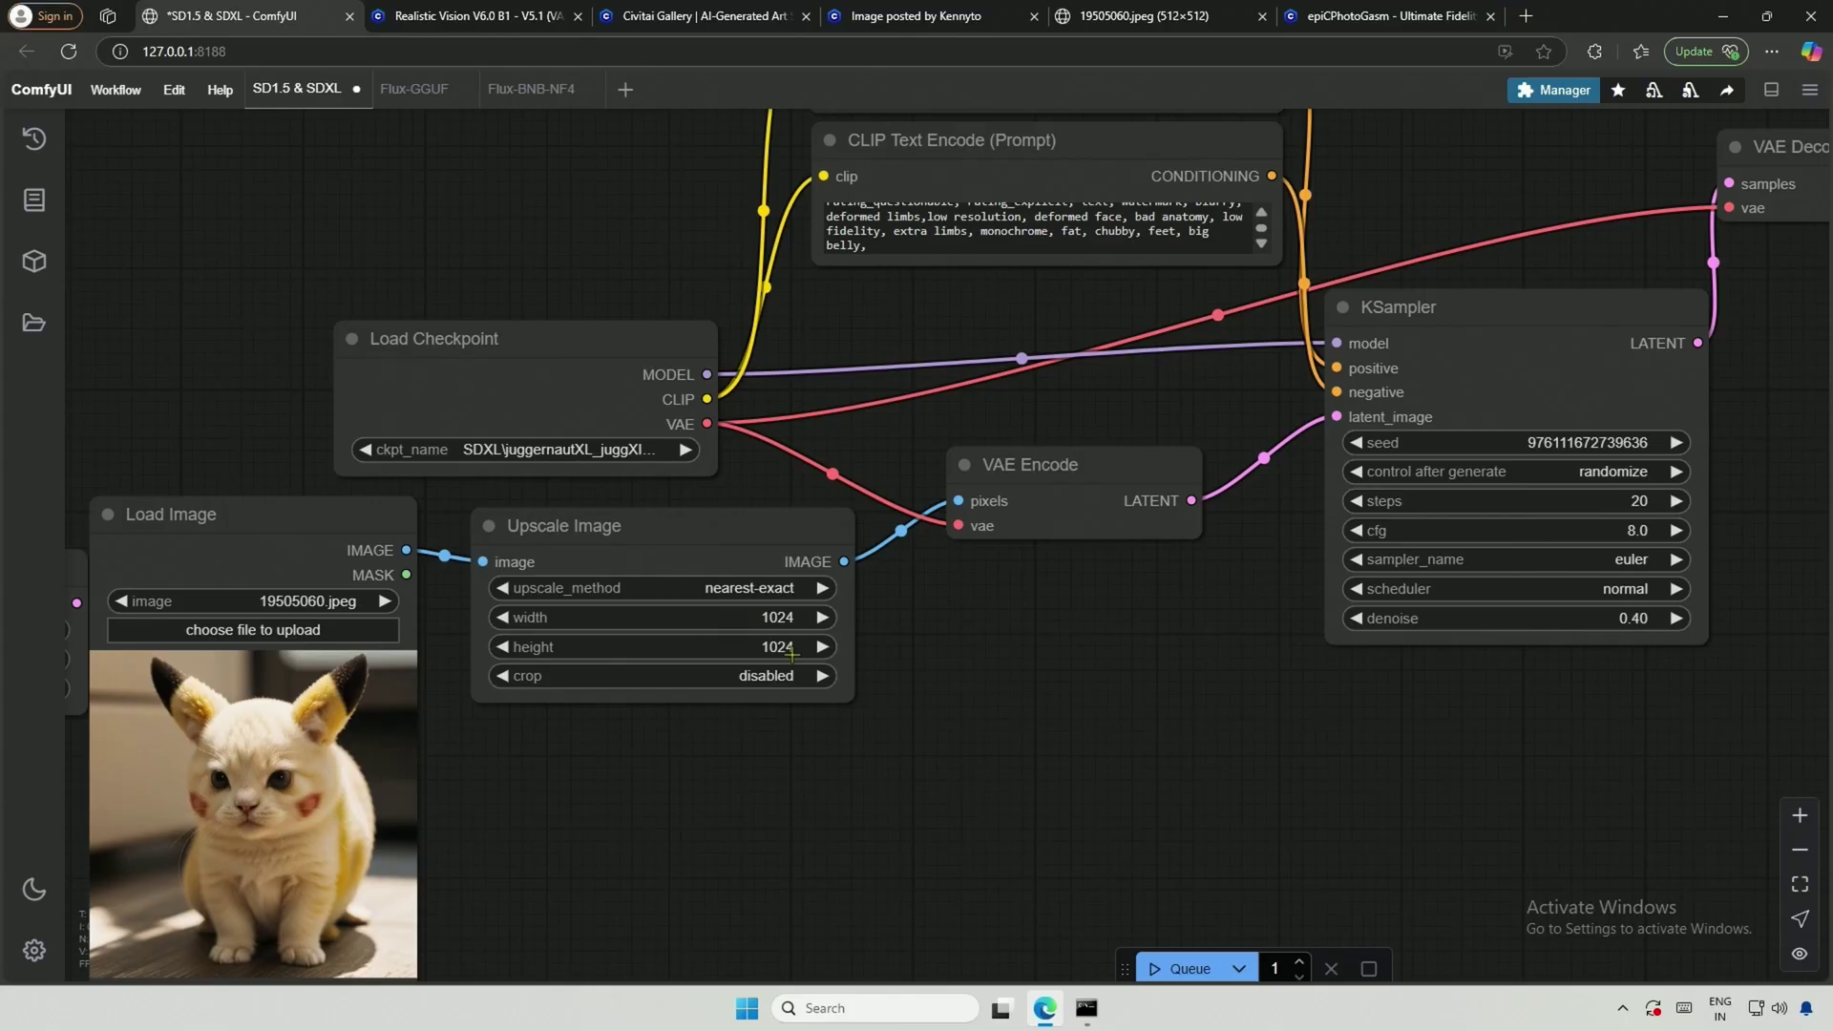
Step: Queue the workflow twice to render 1024×1024 Pikachu images
{"action": "scroll", "coordinate": [901, 722], "scroll_direction": "down", "scroll_amount": 3}
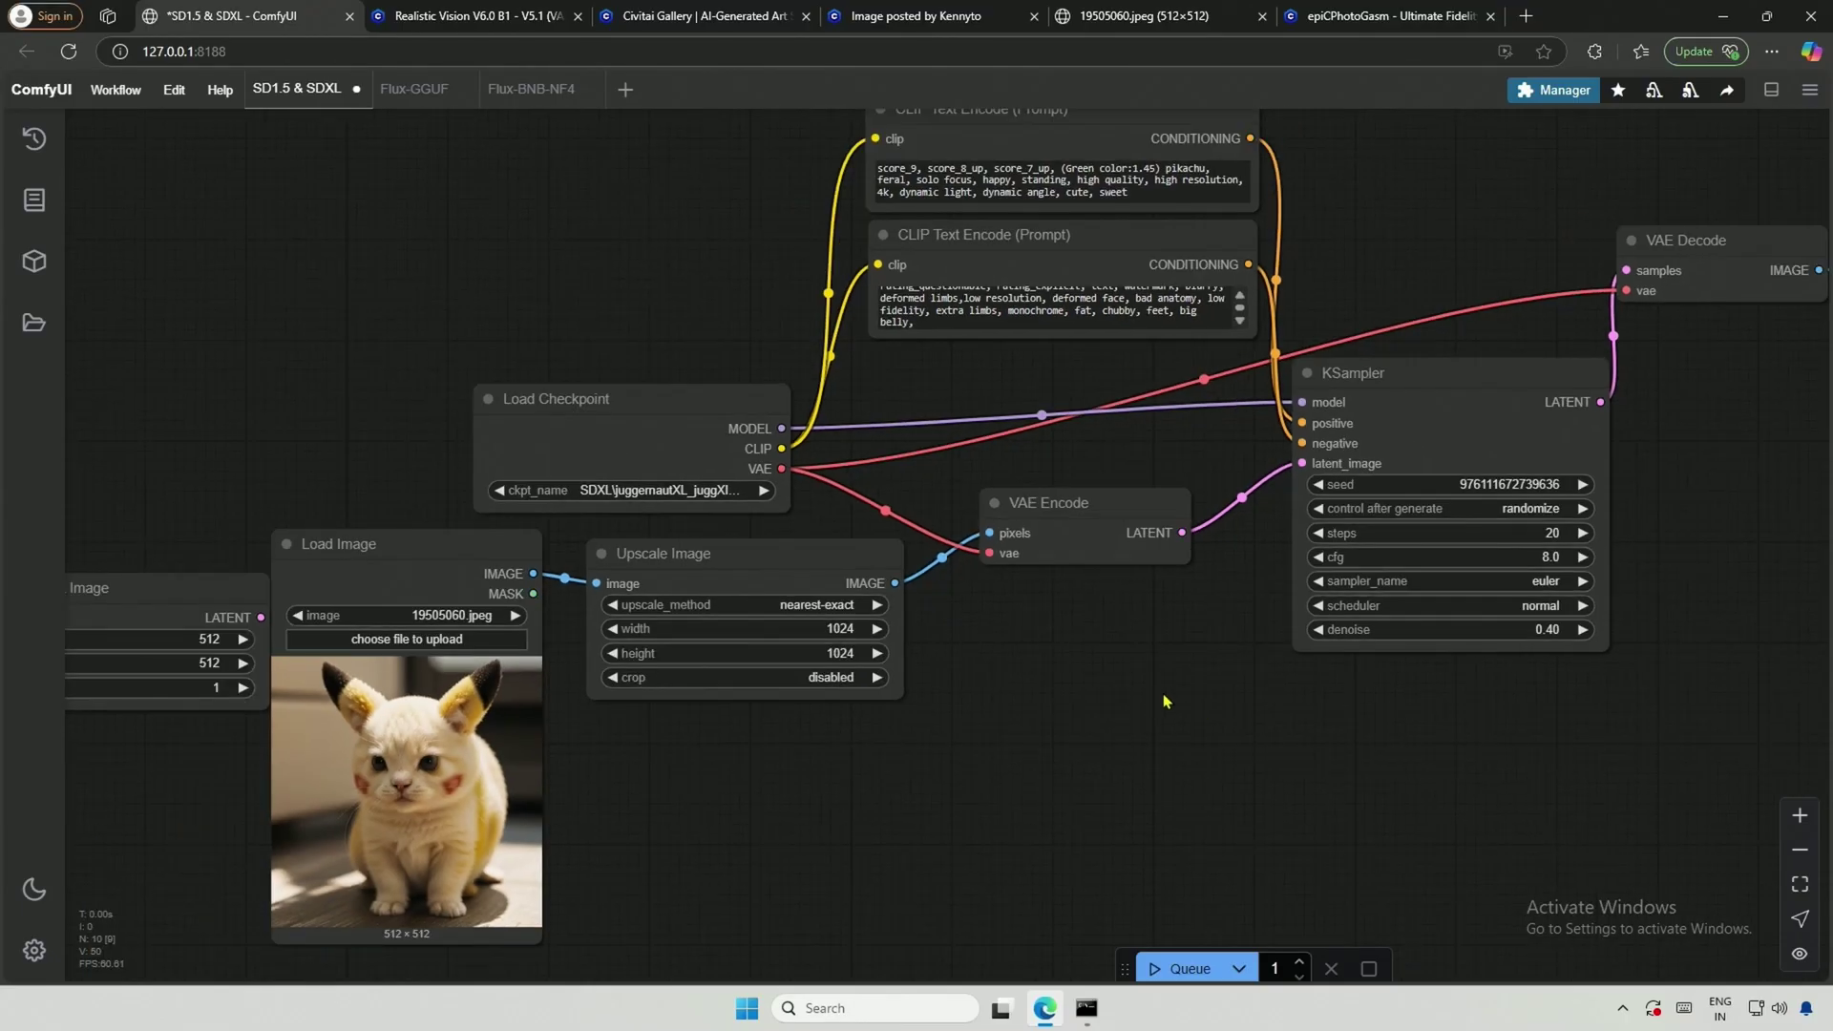
{"action": "left_click_drag", "start_coordinate": [1167, 704], "coordinate": [917, 668]}
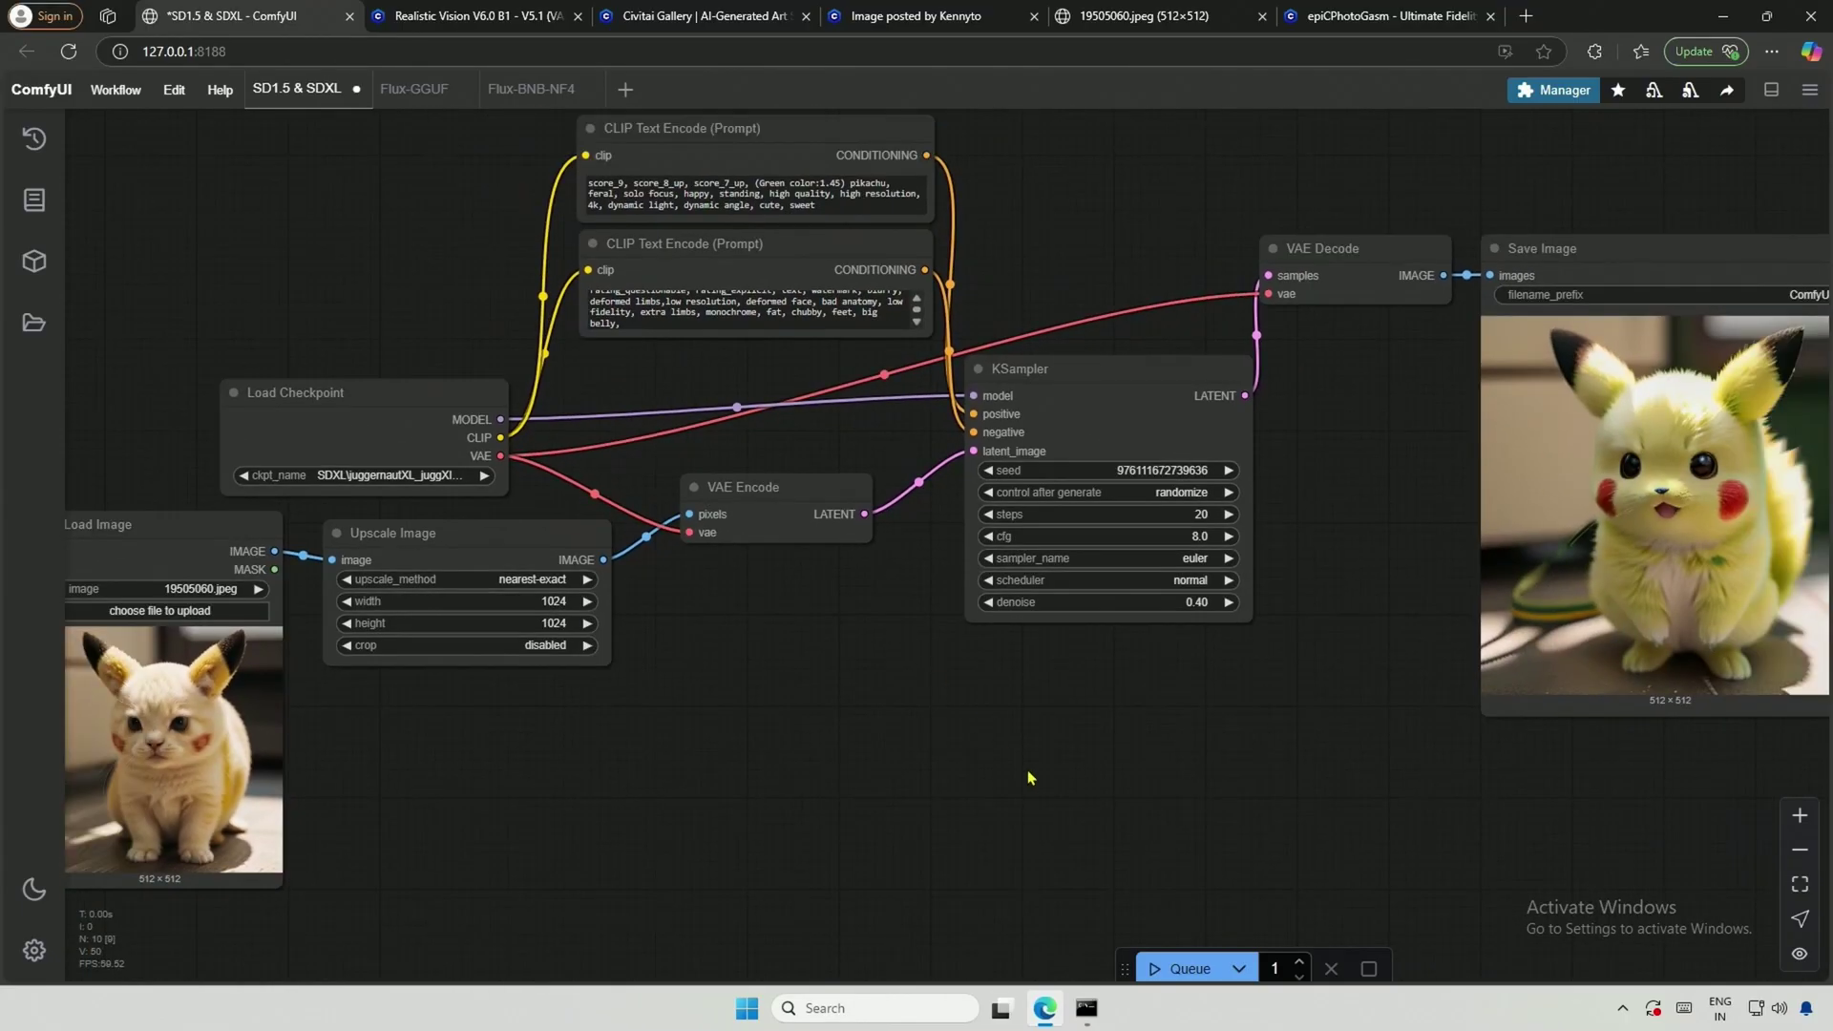
{"action": "left_click", "coordinate": [1175, 968]}
{"action": "left_click_drag", "start_coordinate": [1166, 796], "coordinate": [1129, 795]}
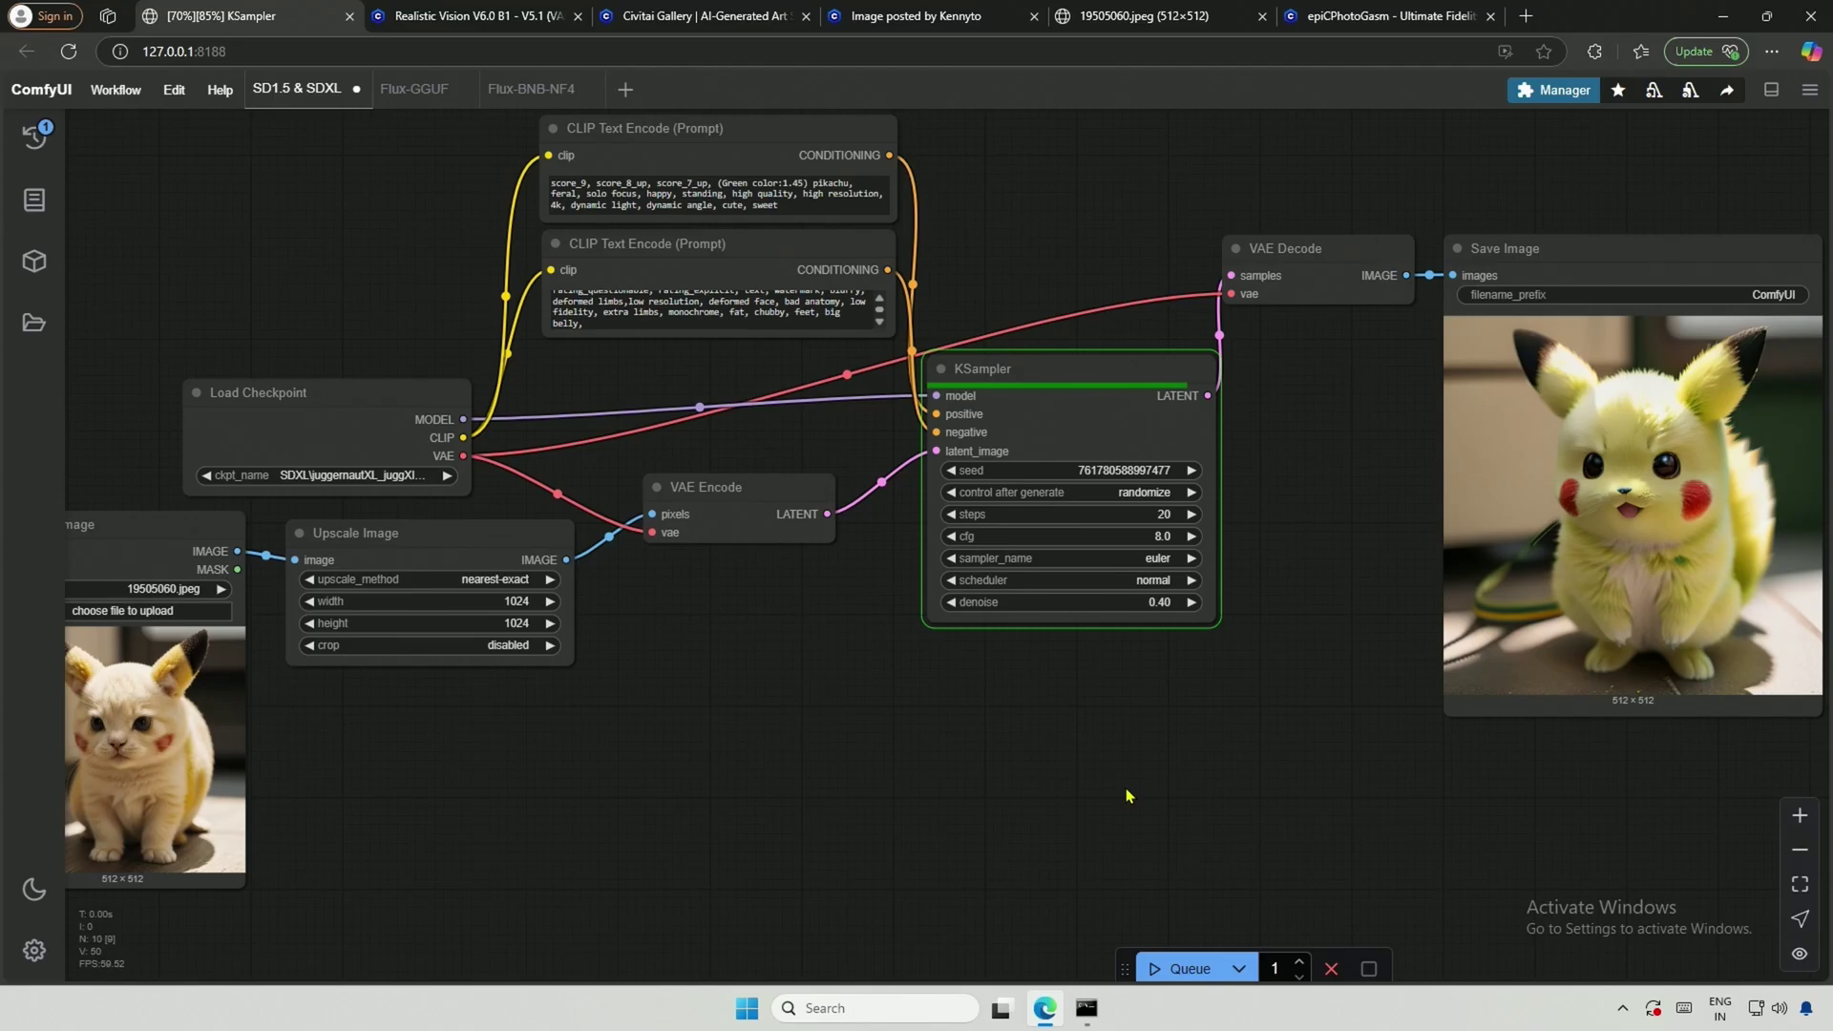
{"action": "key", "text": "ctrl+Return"}
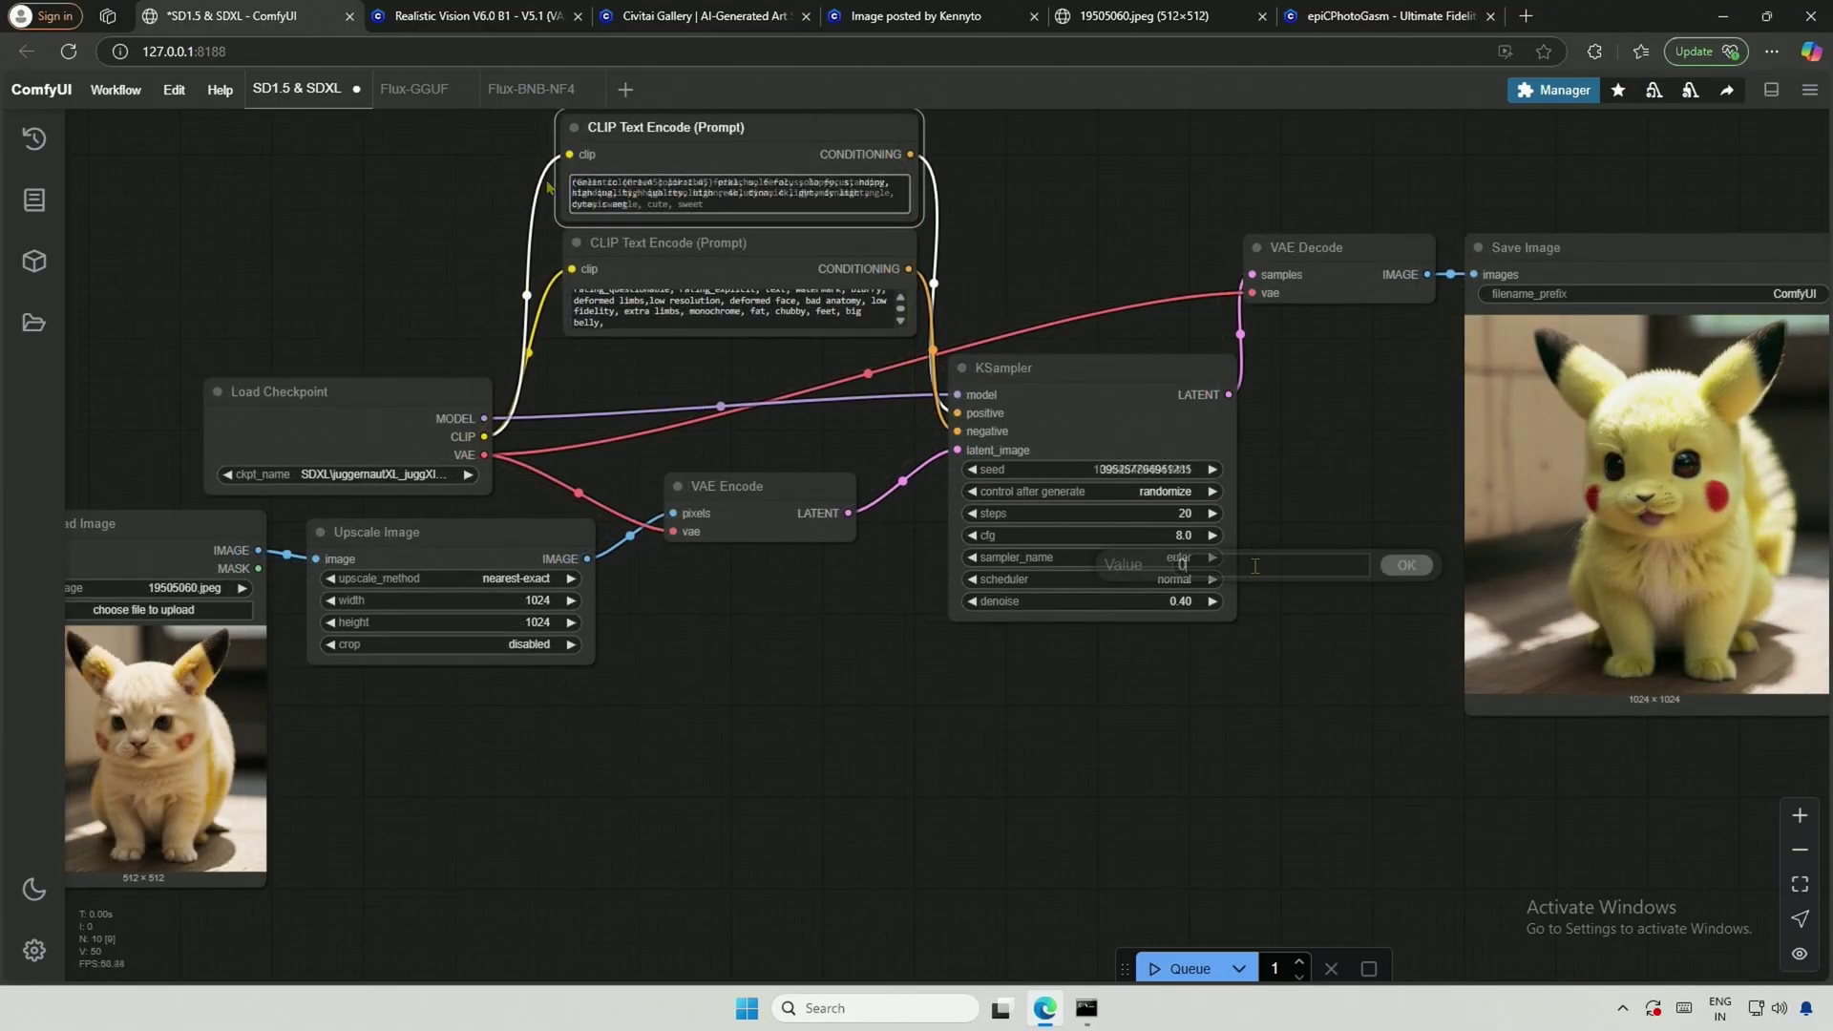
Step: Regenerate with the realistic Orange color prompt at denoise 0.20, then view the Pikachu reference image
{"action": "left_click", "coordinate": [1179, 968]}
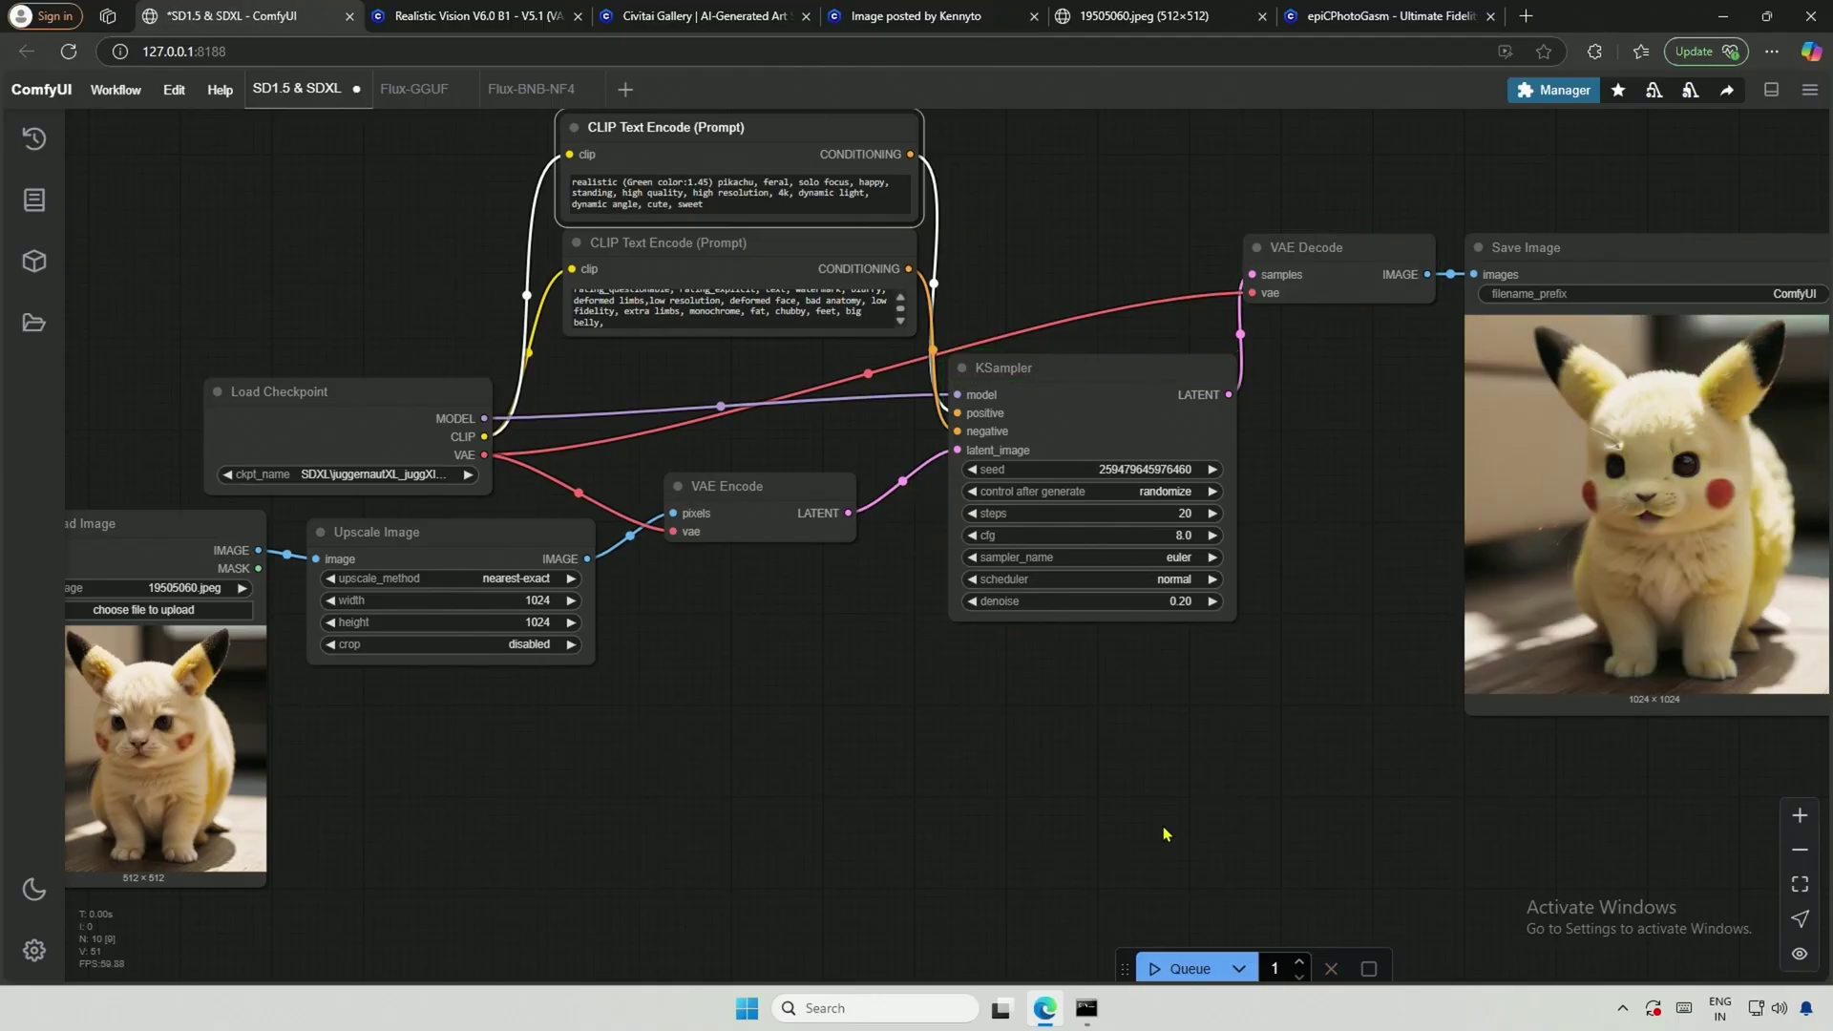
{"action": "key", "text": "ctrl+Return"}
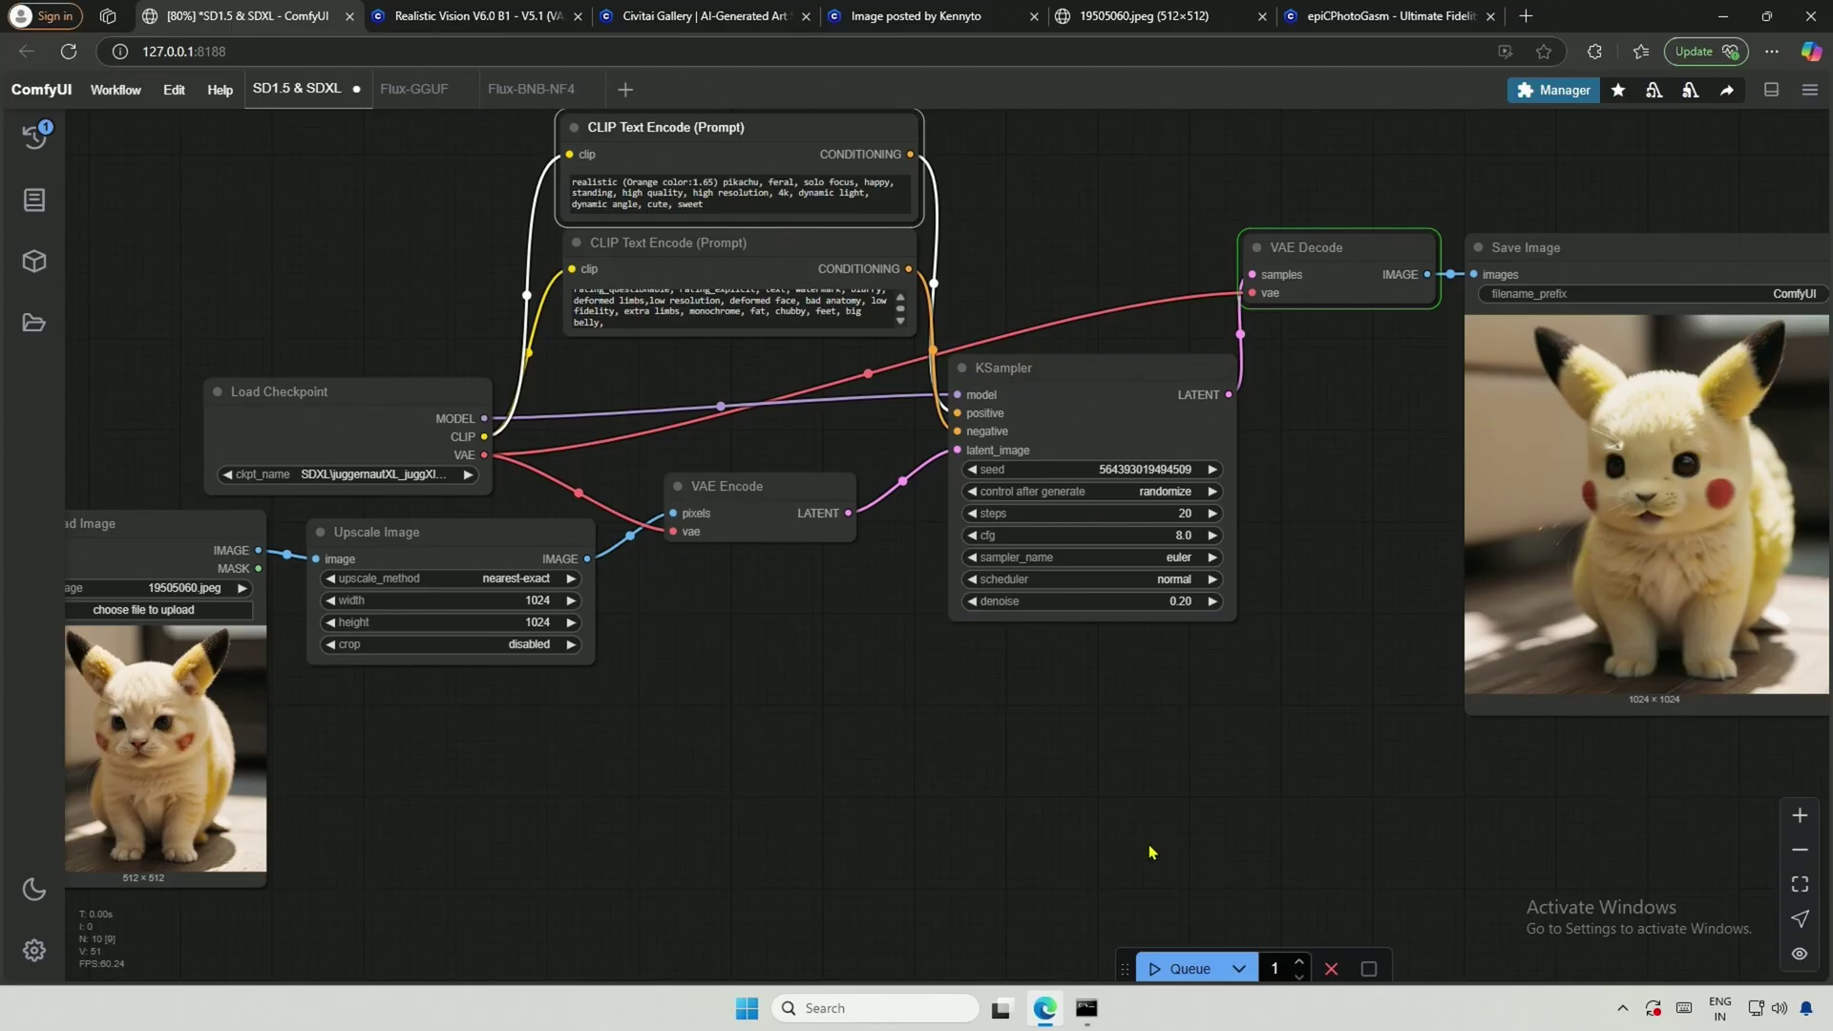
{"action": "scroll", "coordinate": [736, 790], "scroll_direction": "up", "scroll_amount": 5}
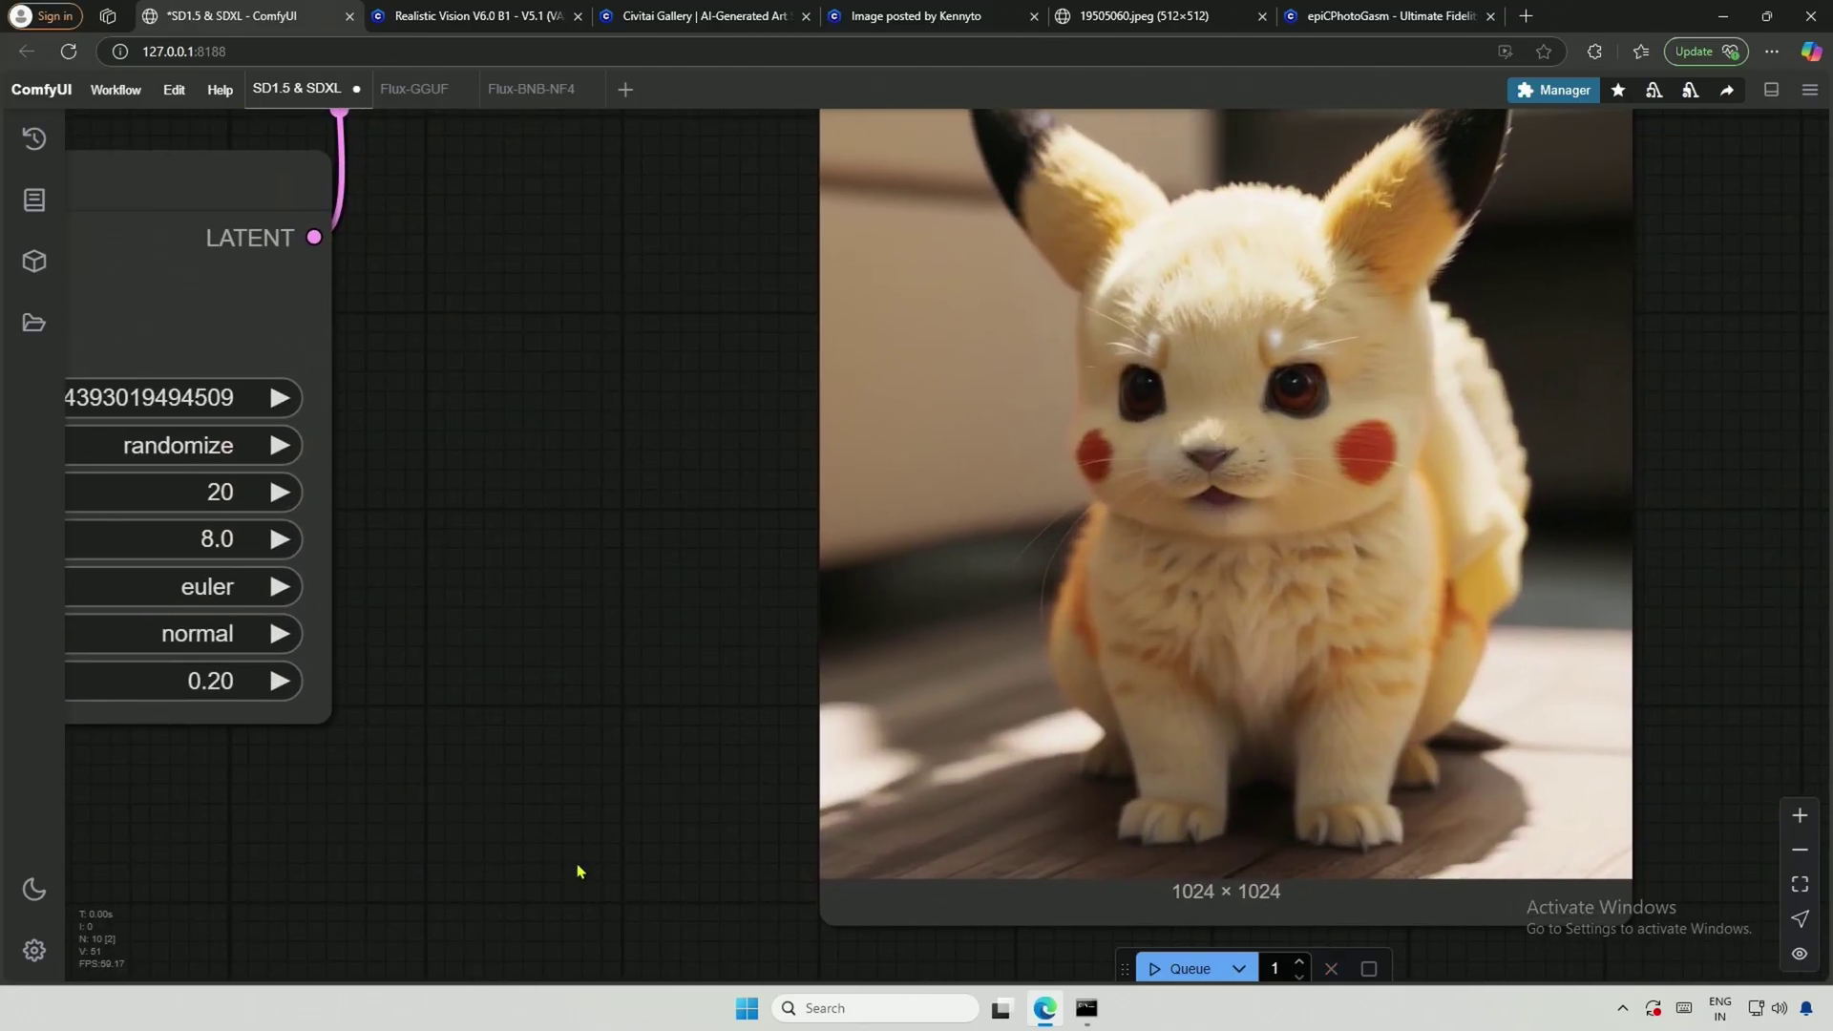
{"action": "left_click", "coordinate": [1143, 15]}
{"action": "left_click_drag", "start_coordinate": [614, 572], "coordinate": [574, 591]}
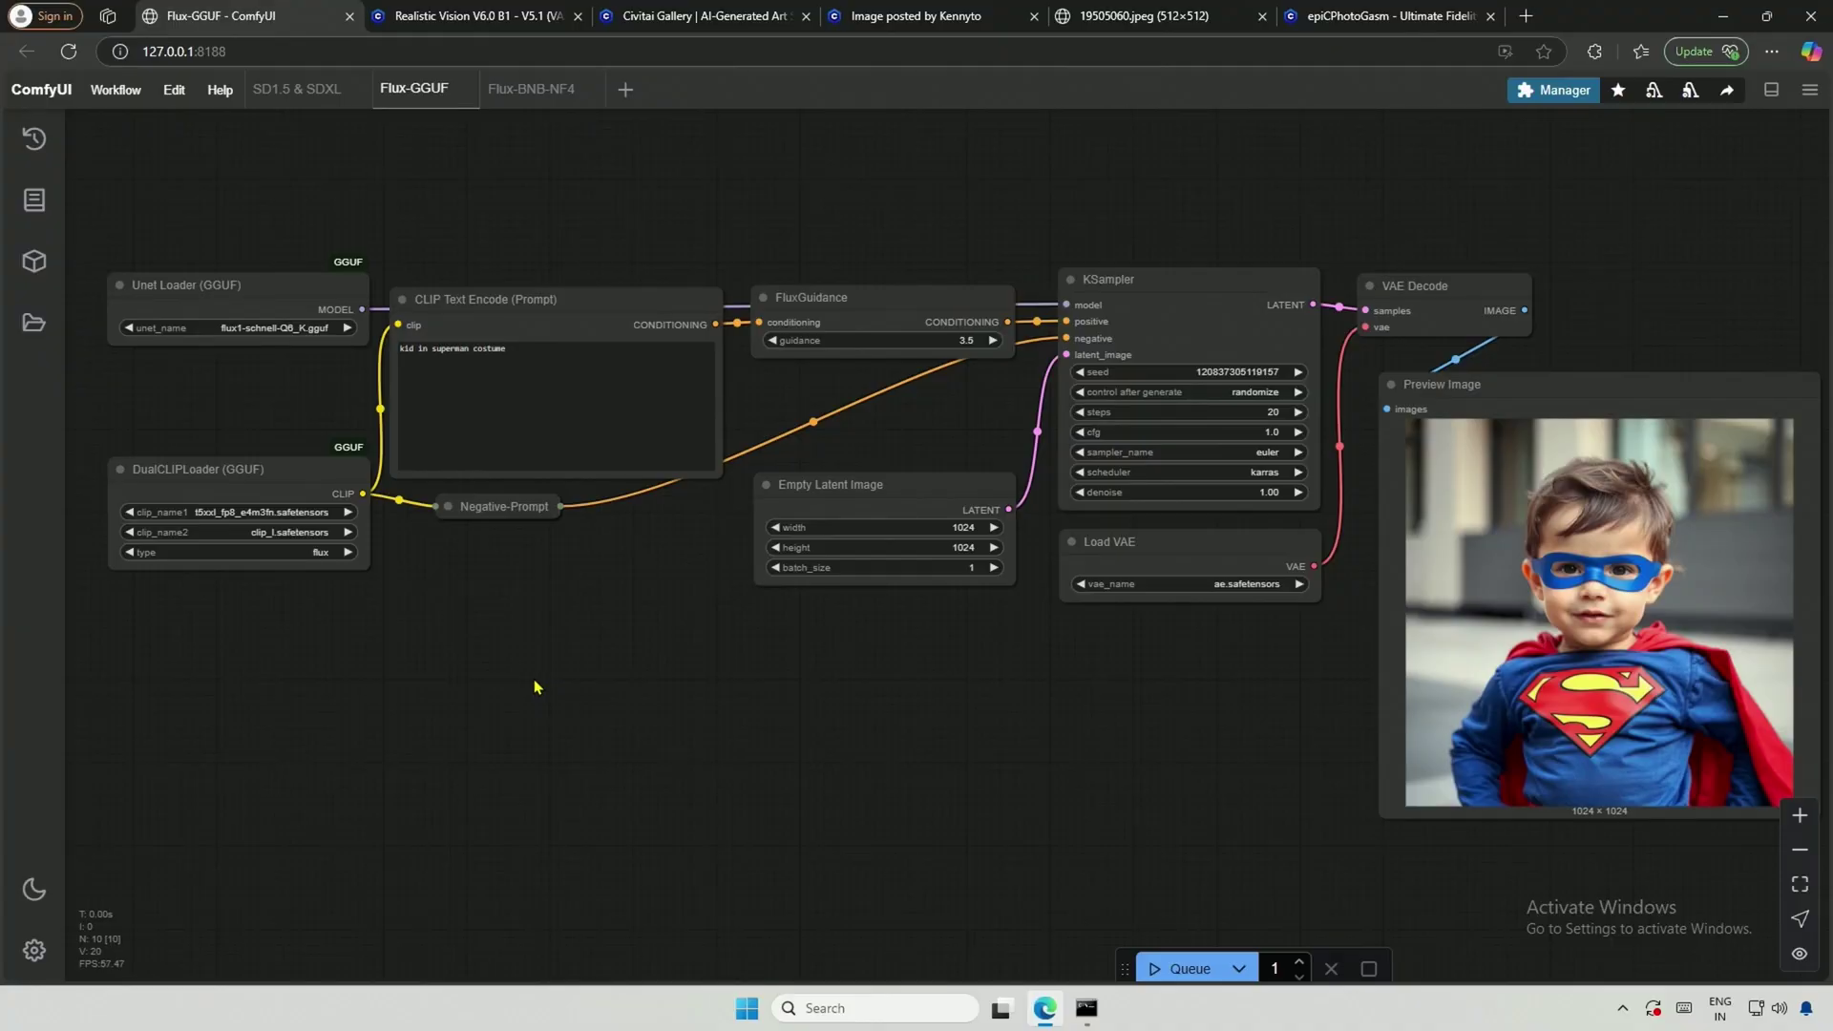
Step: Paste the Load Image node from SD1.5 & SDXL and an Upscale Image node into Flux-GGUF
{"action": "left_click", "coordinate": [304, 92]}
{"action": "left_click", "coordinate": [202, 741]}
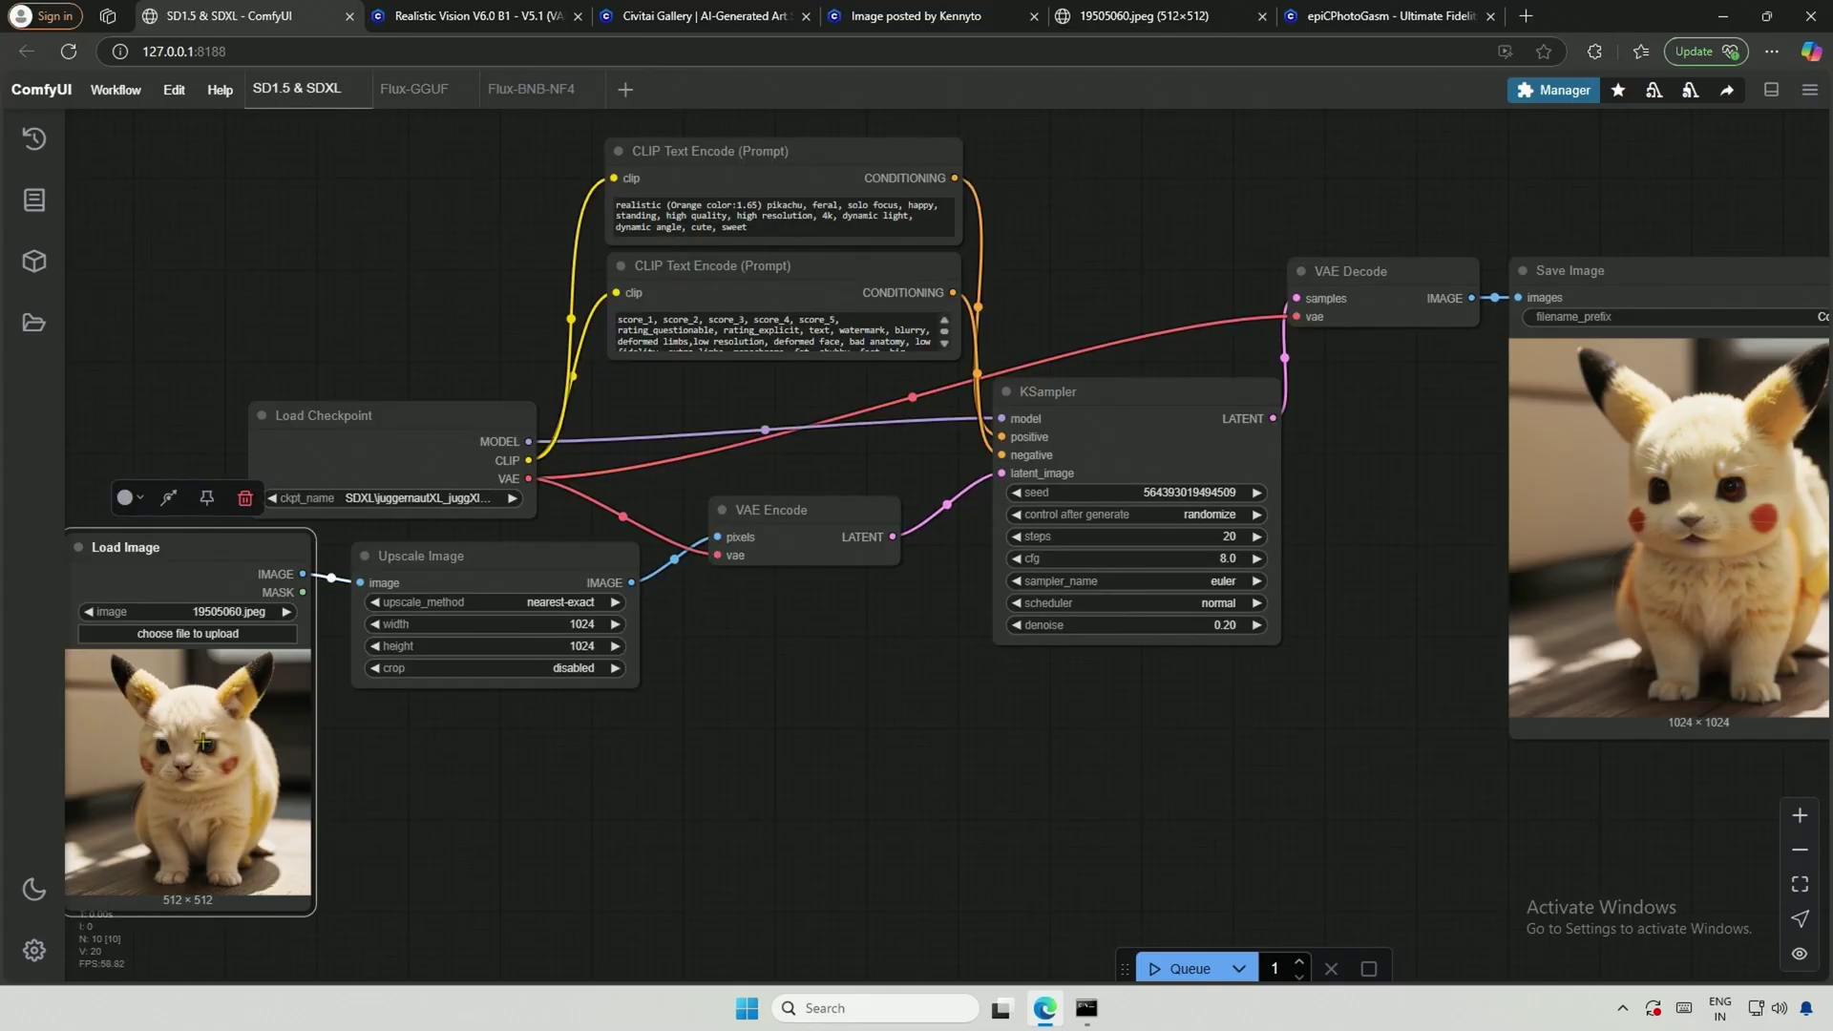
{"action": "left_click", "coordinate": [414, 89]}
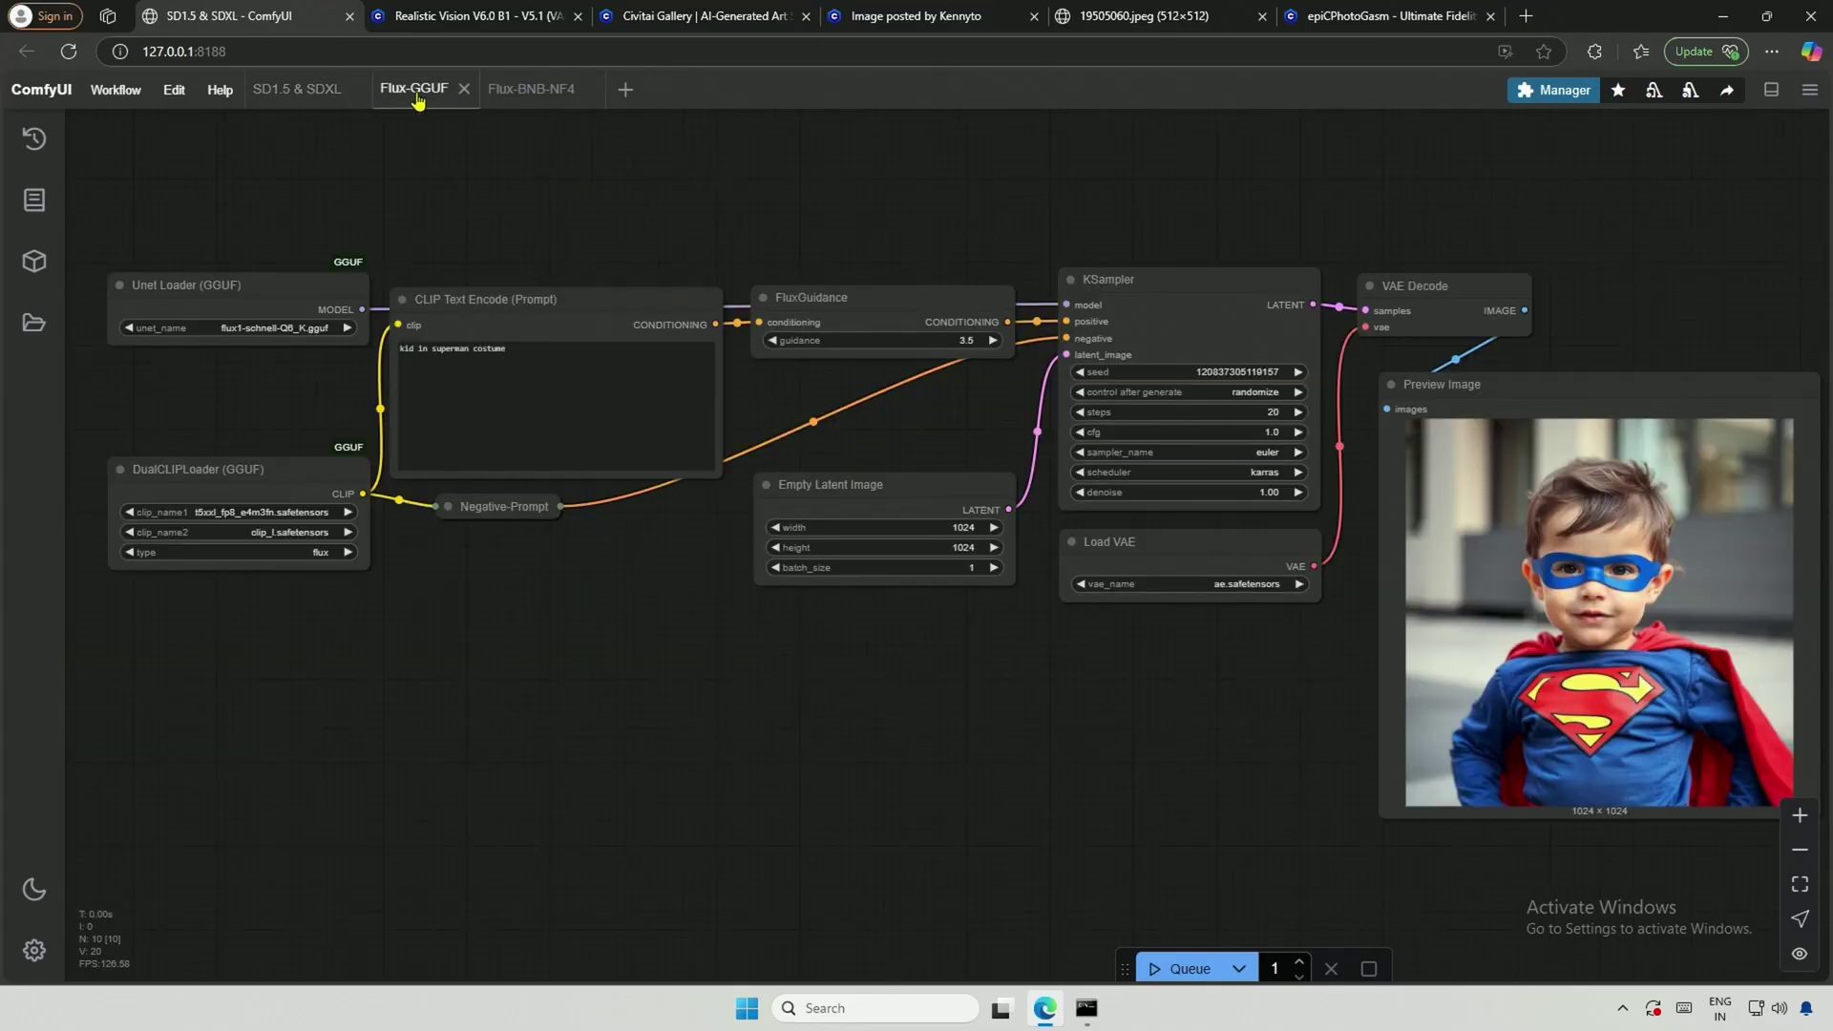
{"action": "key", "text": "ctrl+v"}
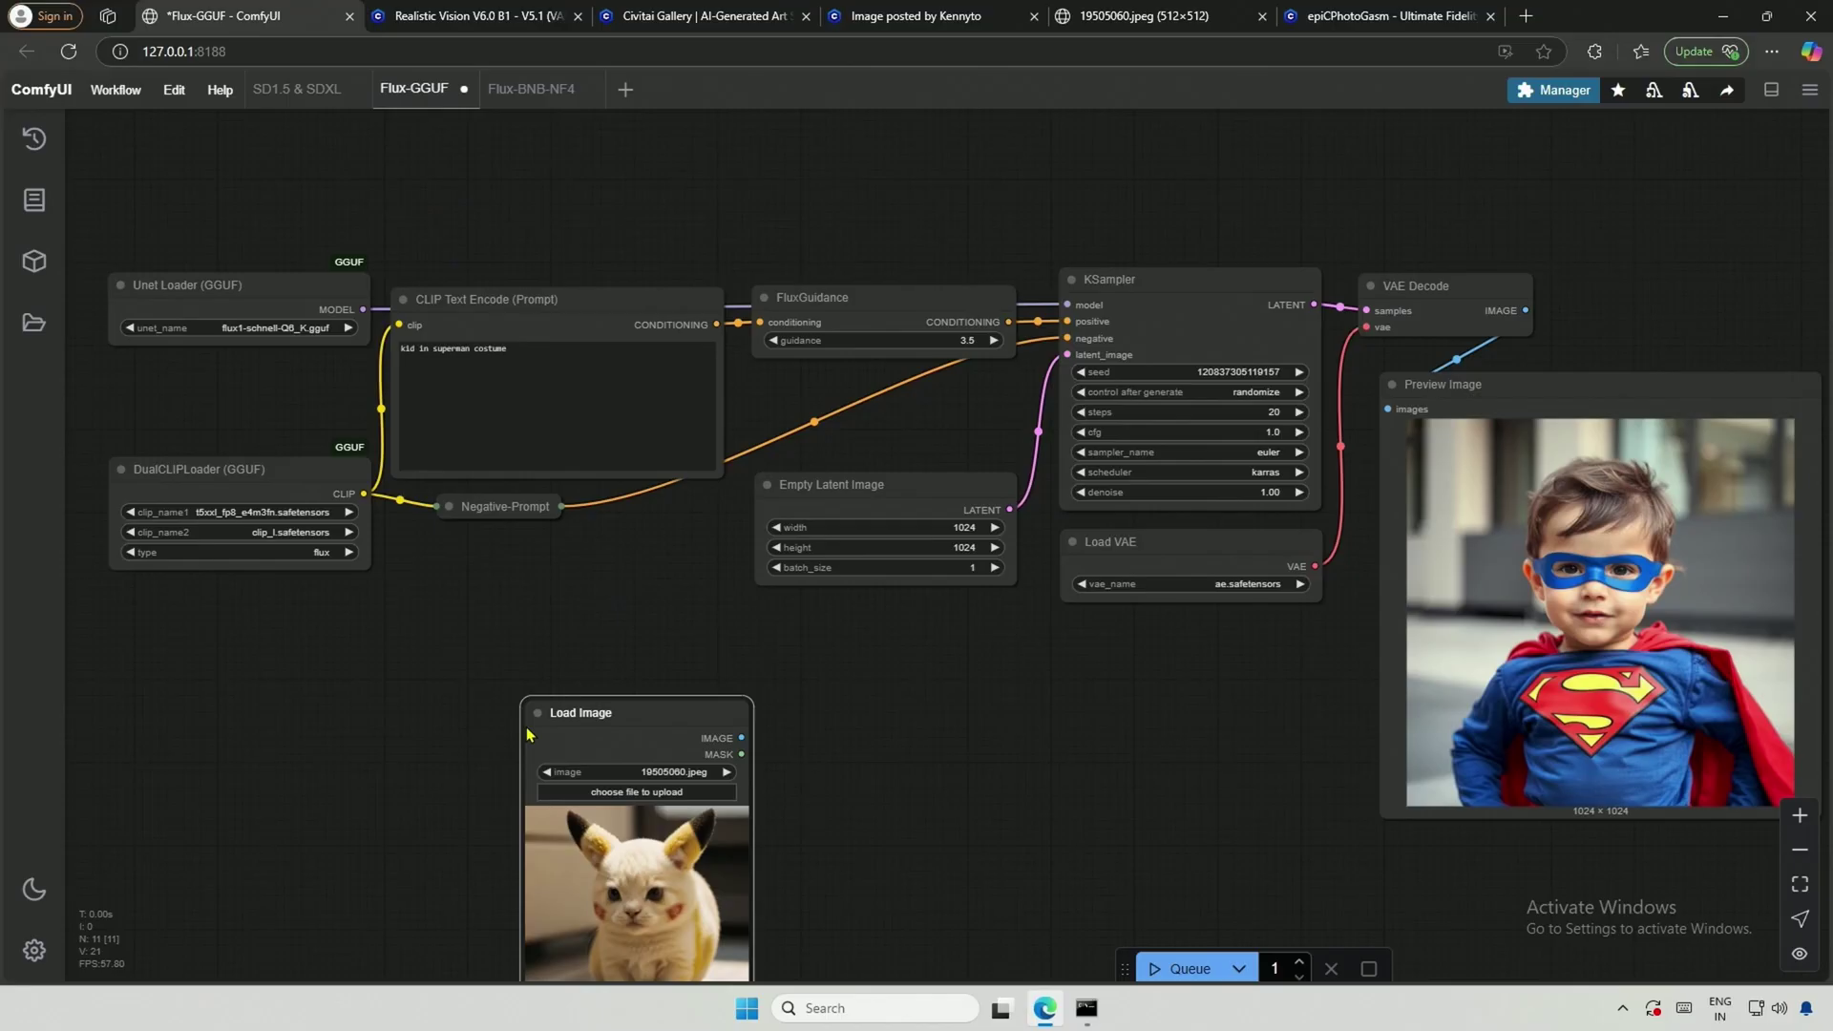
{"action": "left_click", "coordinate": [669, 593]}
{"action": "key", "text": "ctrl+v"}
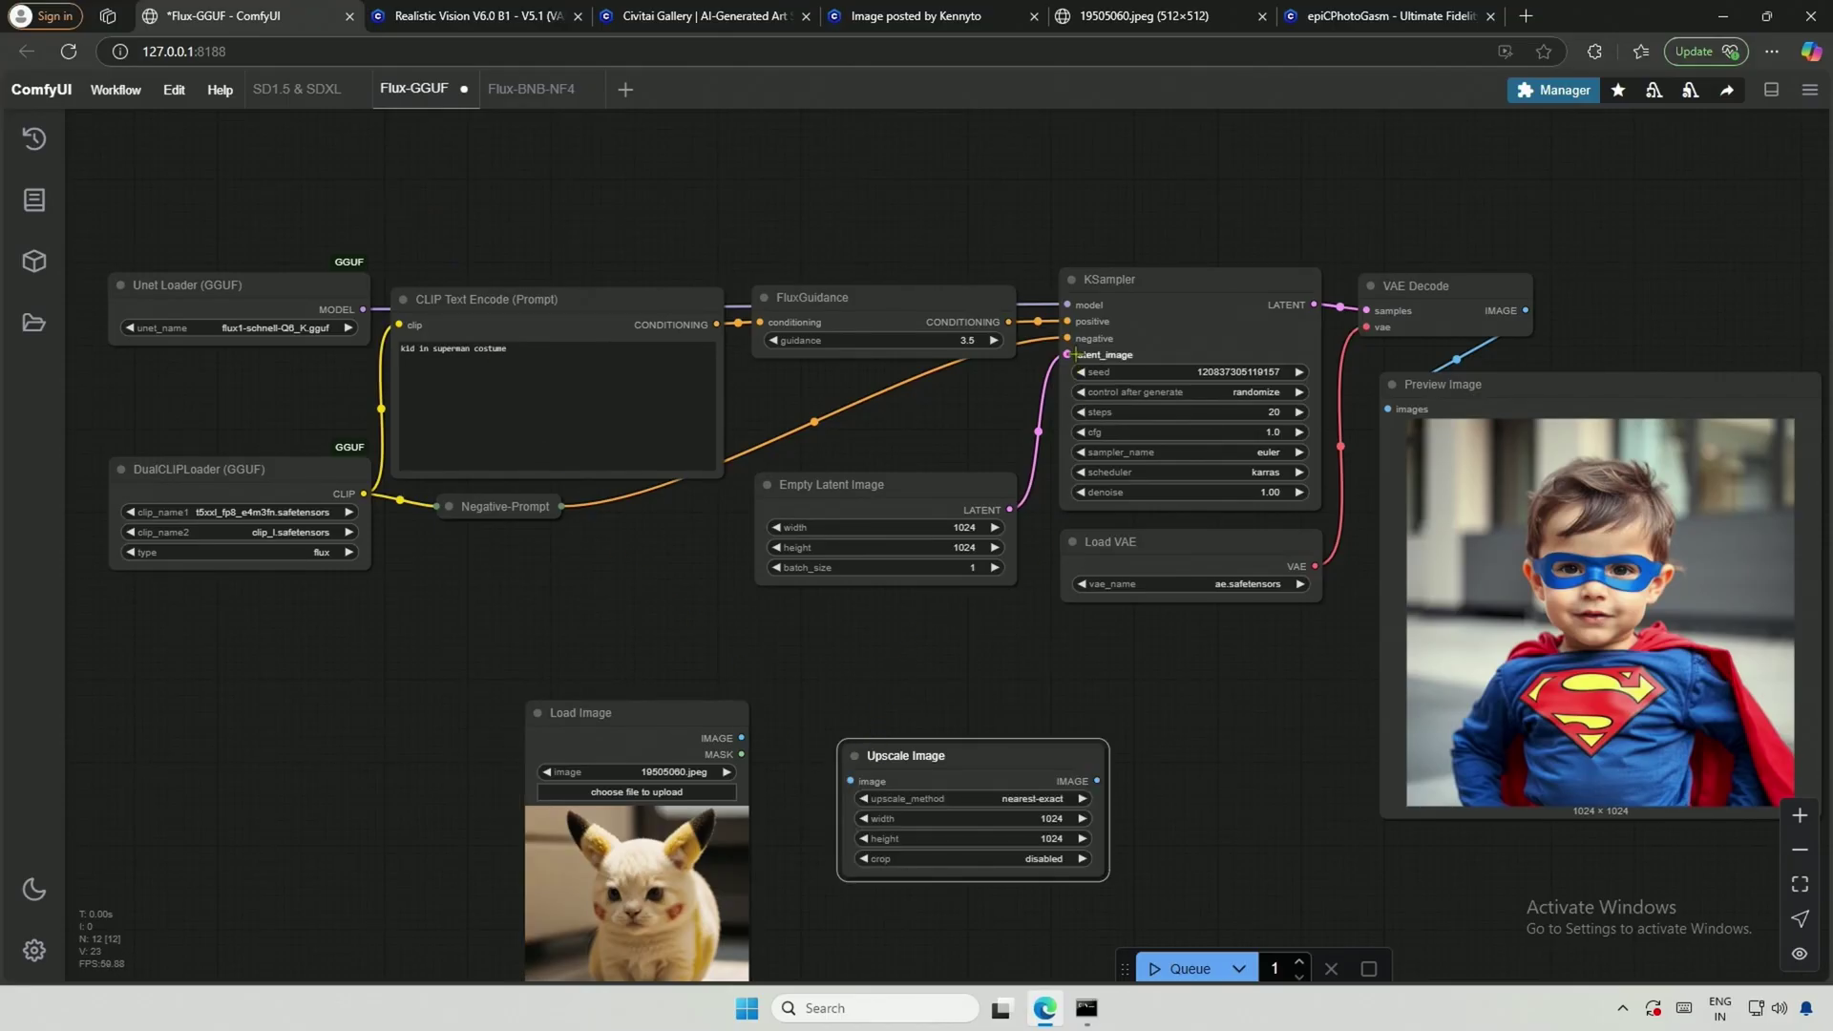
Step: Detach Empty Latent Image from KSampler's latent_image and arrange Load Image beside Upscale Image
{"action": "left_click_drag", "start_coordinate": [1067, 354], "coordinate": [1009, 513]}
{"action": "left_click_drag", "start_coordinate": [900, 492], "coordinate": [79, 716]}
{"action": "left_click_drag", "start_coordinate": [591, 726], "coordinate": [501, 629]}
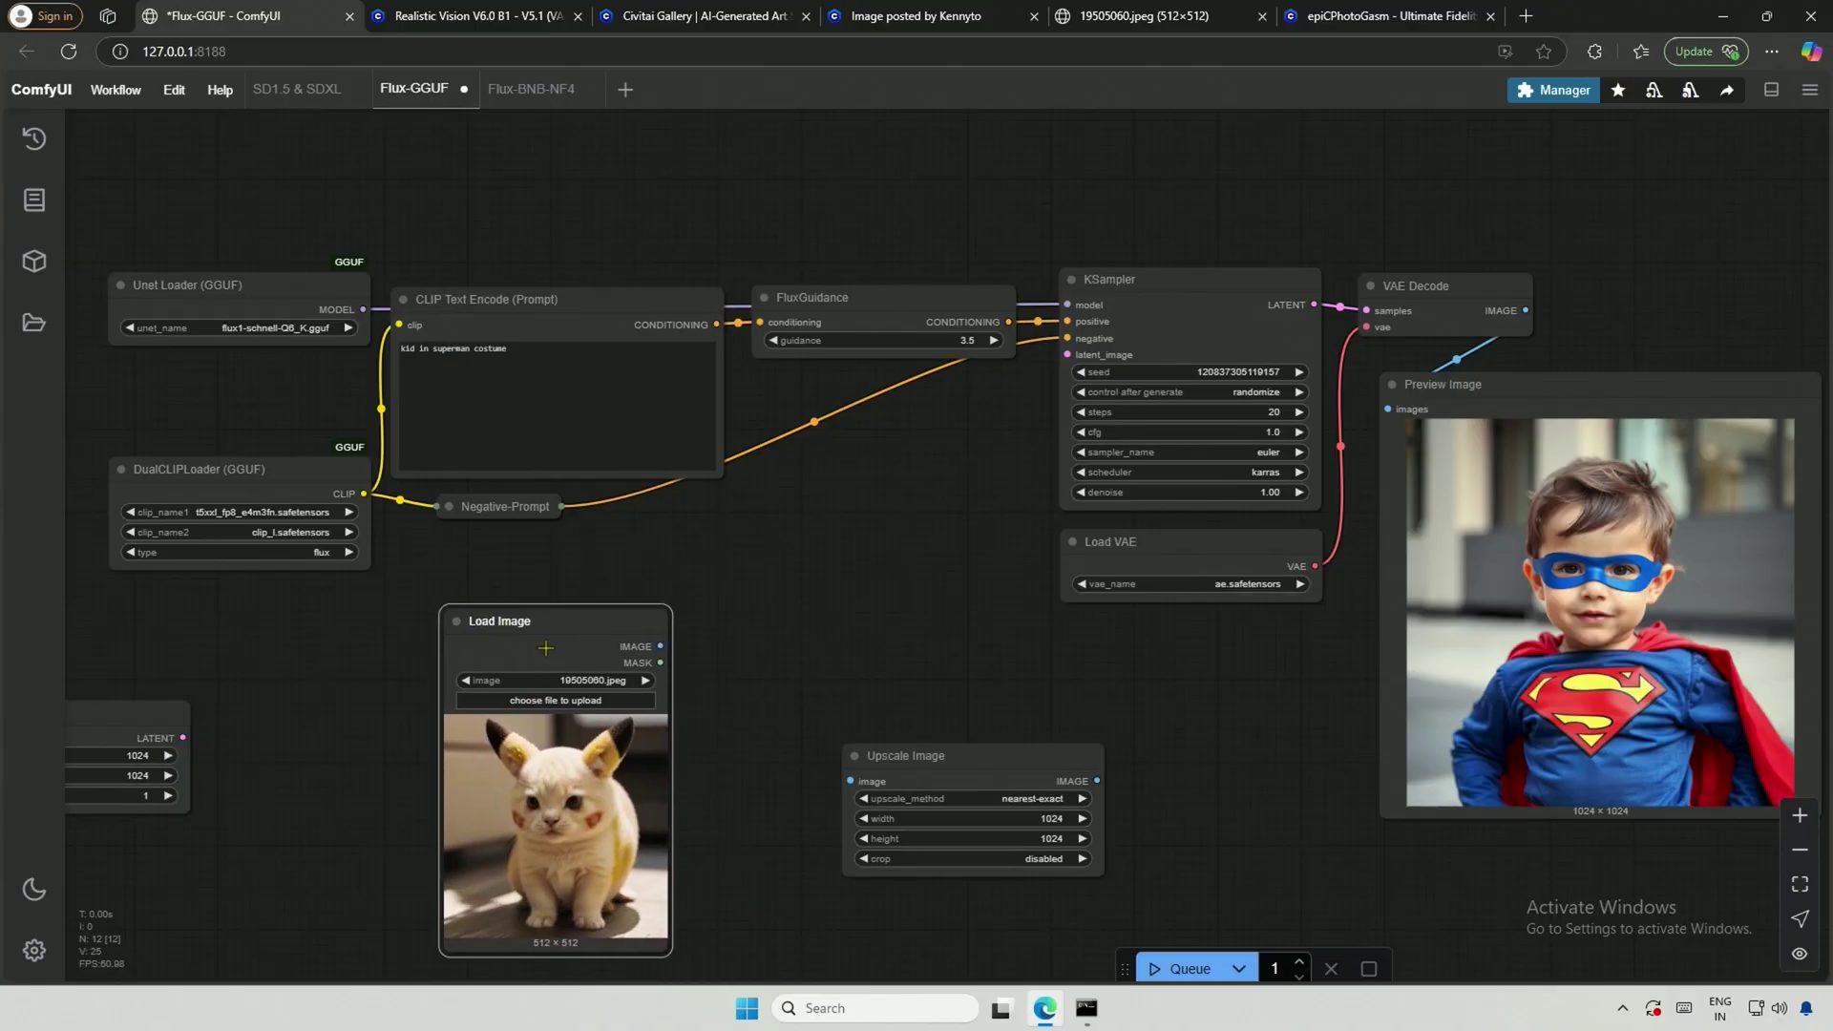
{"action": "left_click_drag", "start_coordinate": [907, 756], "coordinate": [817, 509]}
{"action": "left_click_drag", "start_coordinate": [592, 606], "coordinate": [762, 536]}
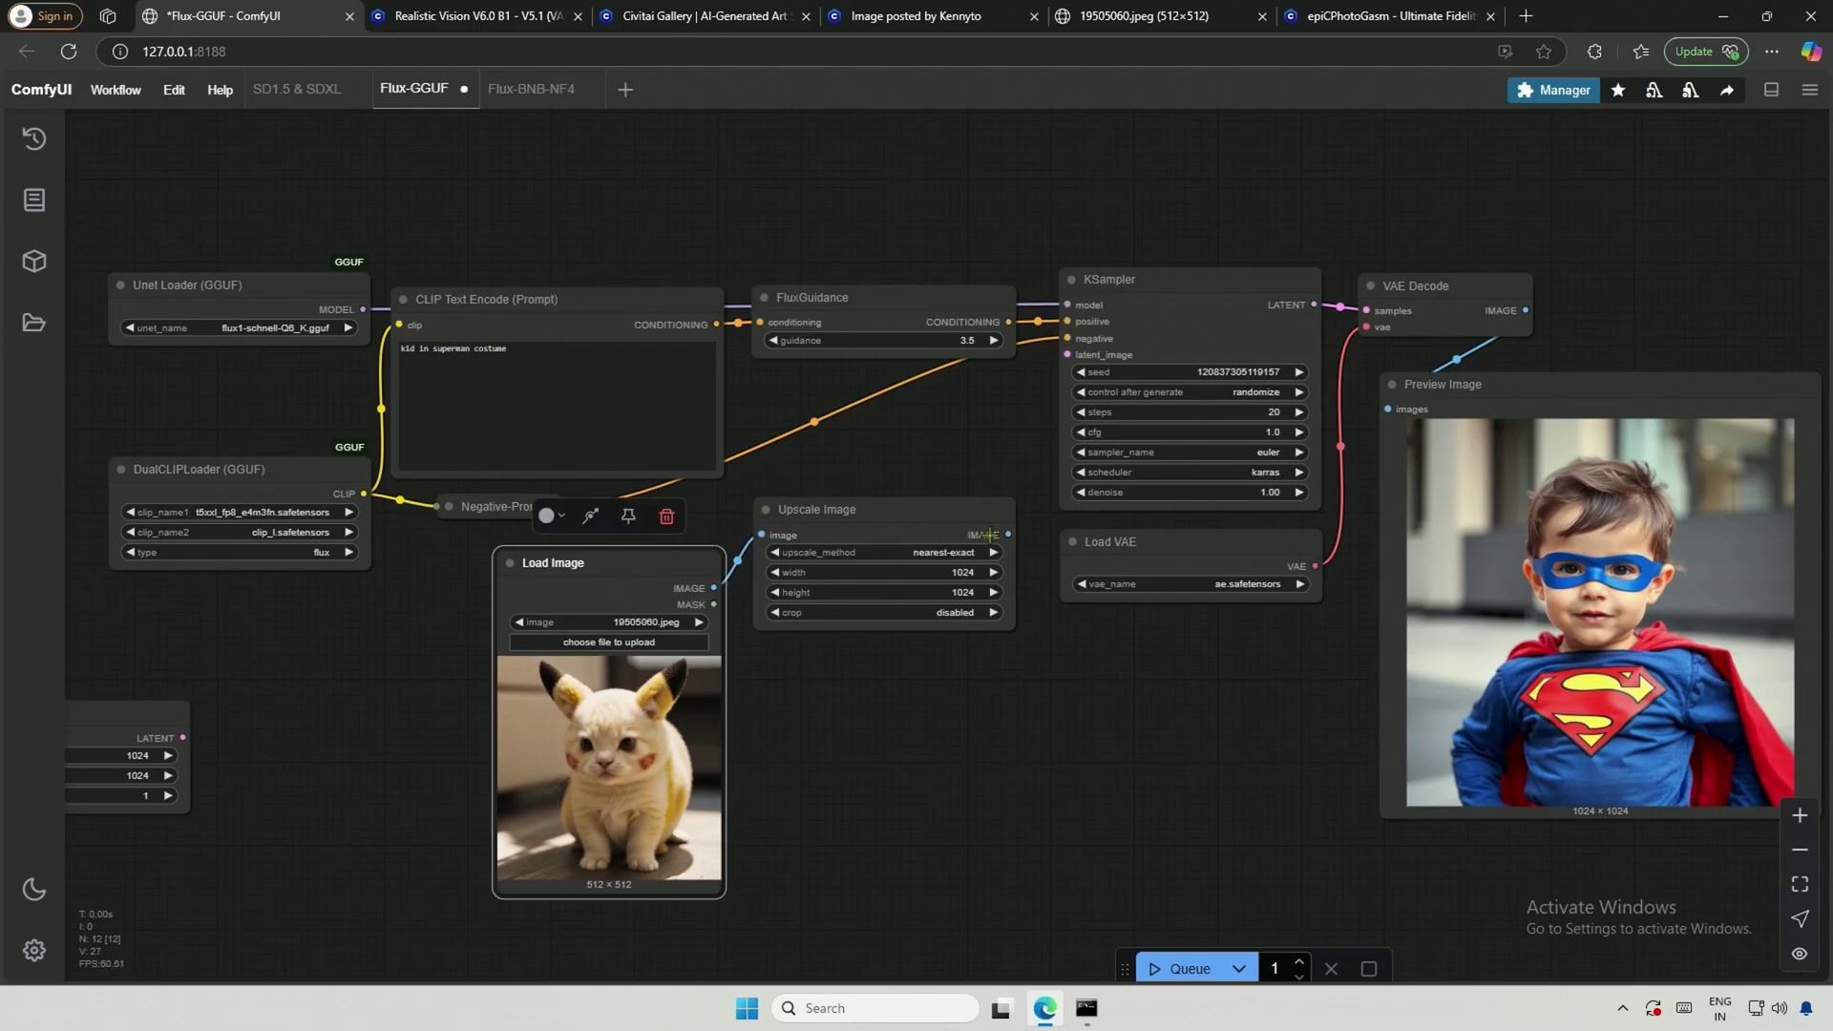
{"action": "left_click_drag", "start_coordinate": [993, 535], "coordinate": [1069, 354]}
Step: Copy the VAE Encode node from SD1.5 & SDXL into the Flux-GGUF workflow
{"action": "left_click", "coordinate": [289, 93]}
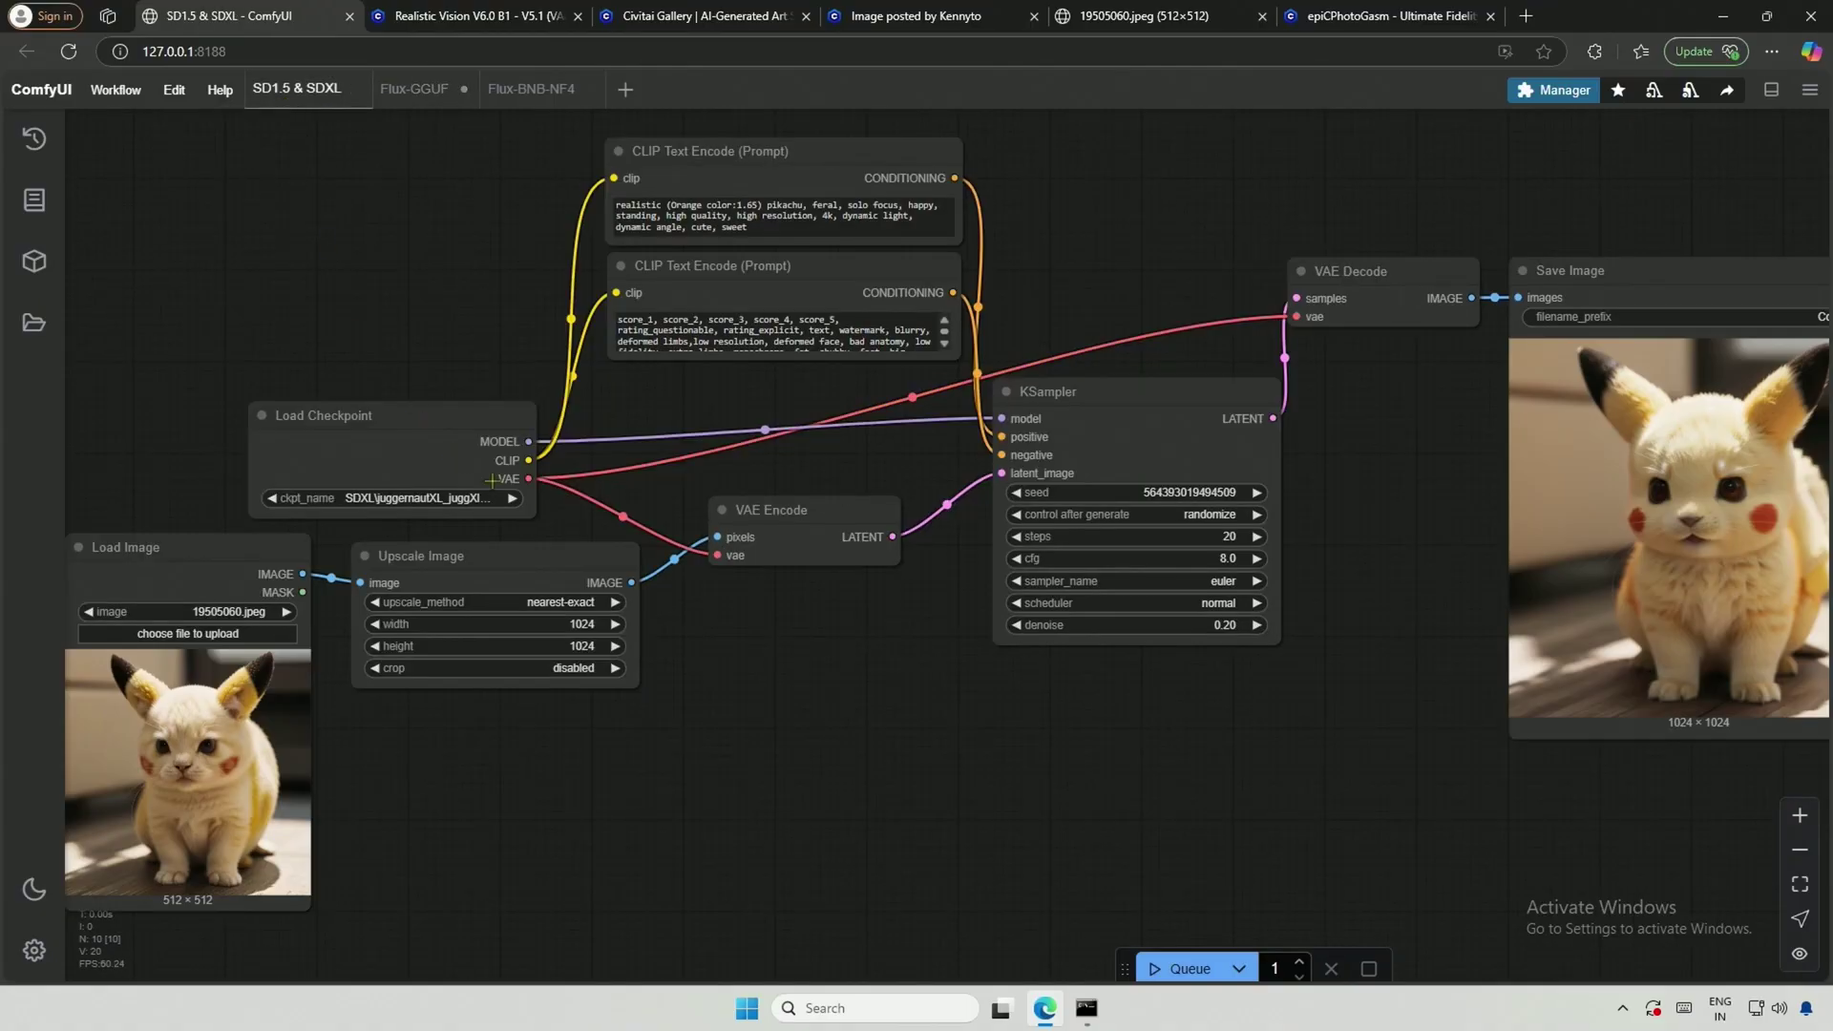
{"action": "left_click", "coordinate": [749, 509]}
{"action": "key", "text": "ctrl+c"}
{"action": "left_click", "coordinate": [414, 88]}
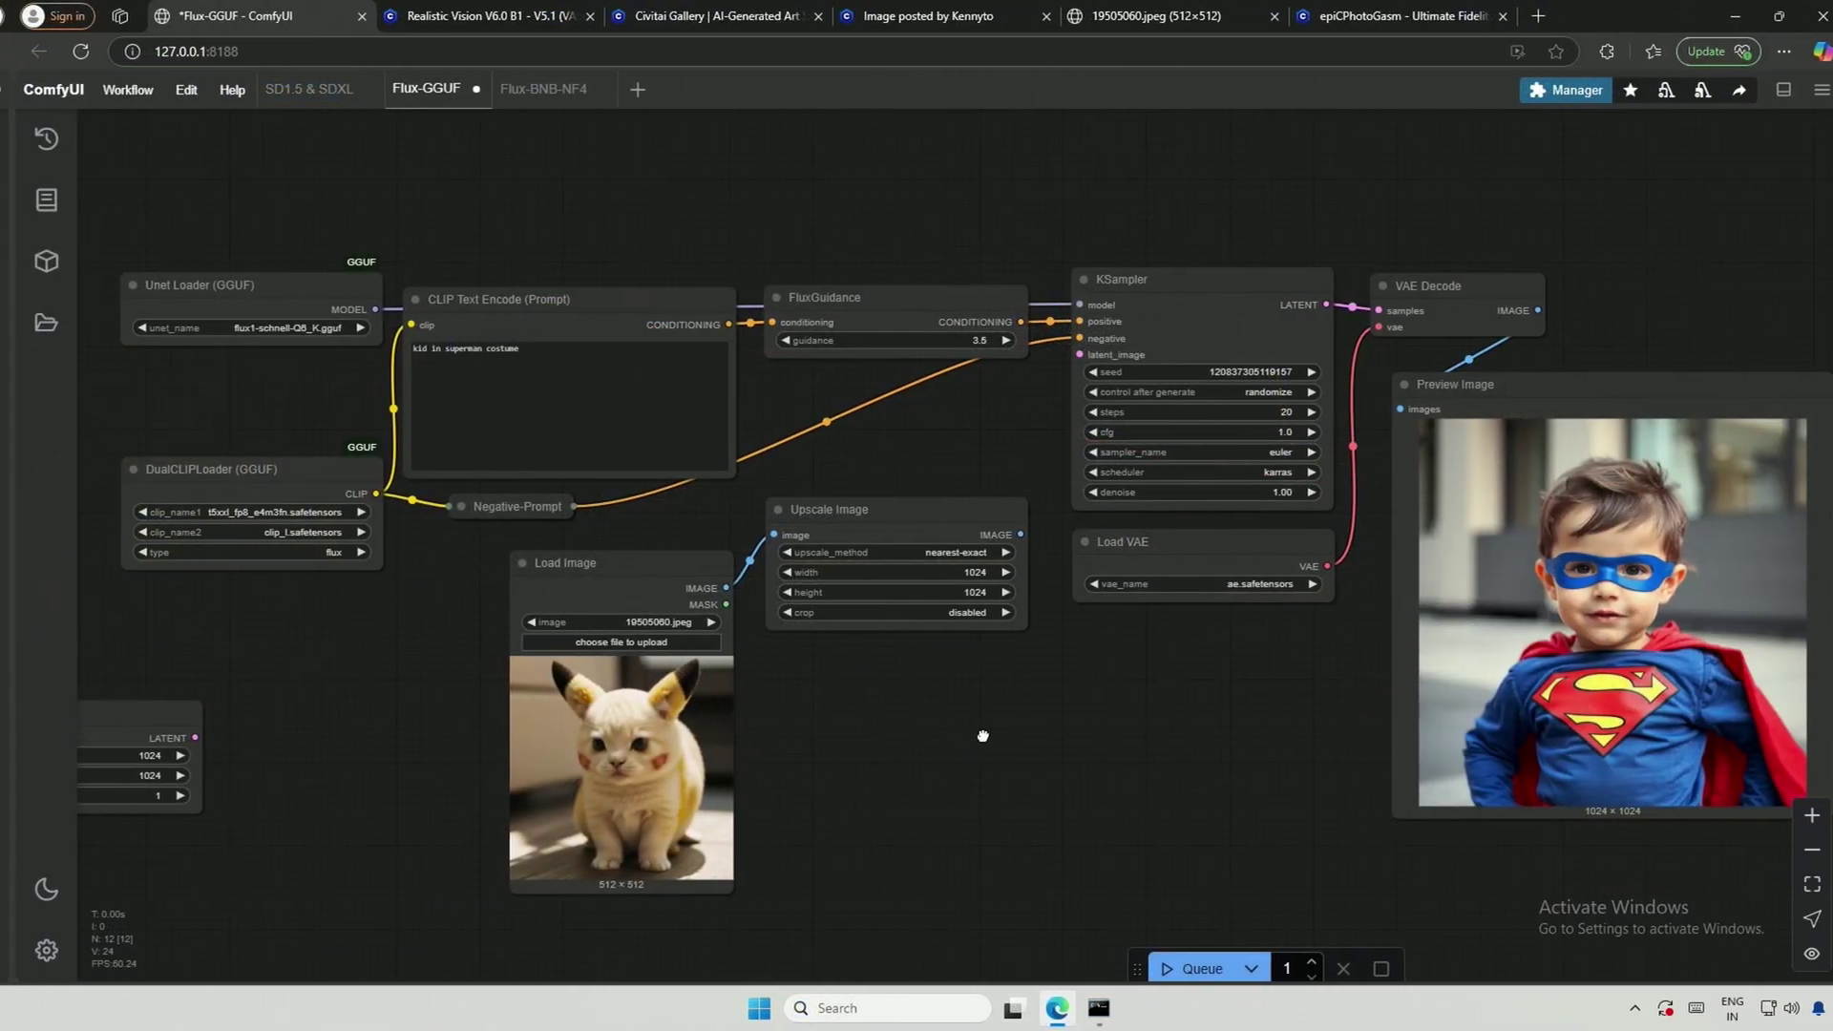
{"action": "key", "text": "ctrl+v"}
Step: Wire Upscale Image into VAE Encode pixels and its LATENT into KSampler, arranging Load VAE nearby
{"action": "left_click_drag", "start_coordinate": [552, 562], "coordinate": [312, 609]}
{"action": "left_click_drag", "start_coordinate": [816, 511], "coordinate": [603, 572]}
{"action": "left_click_drag", "start_coordinate": [1138, 750], "coordinate": [1012, 503]}
{"action": "left_click_drag", "start_coordinate": [1012, 503], "coordinate": [1067, 354]}
{"action": "left_click_drag", "start_coordinate": [793, 597], "coordinate": [851, 503]}
{"action": "left_click_drag", "start_coordinate": [1118, 542], "coordinate": [851, 520]}
{"action": "left_click_drag", "start_coordinate": [668, 571], "coordinate": [667, 667]}
{"action": "left_click_drag", "start_coordinate": [1129, 652], "coordinate": [687, 562]}
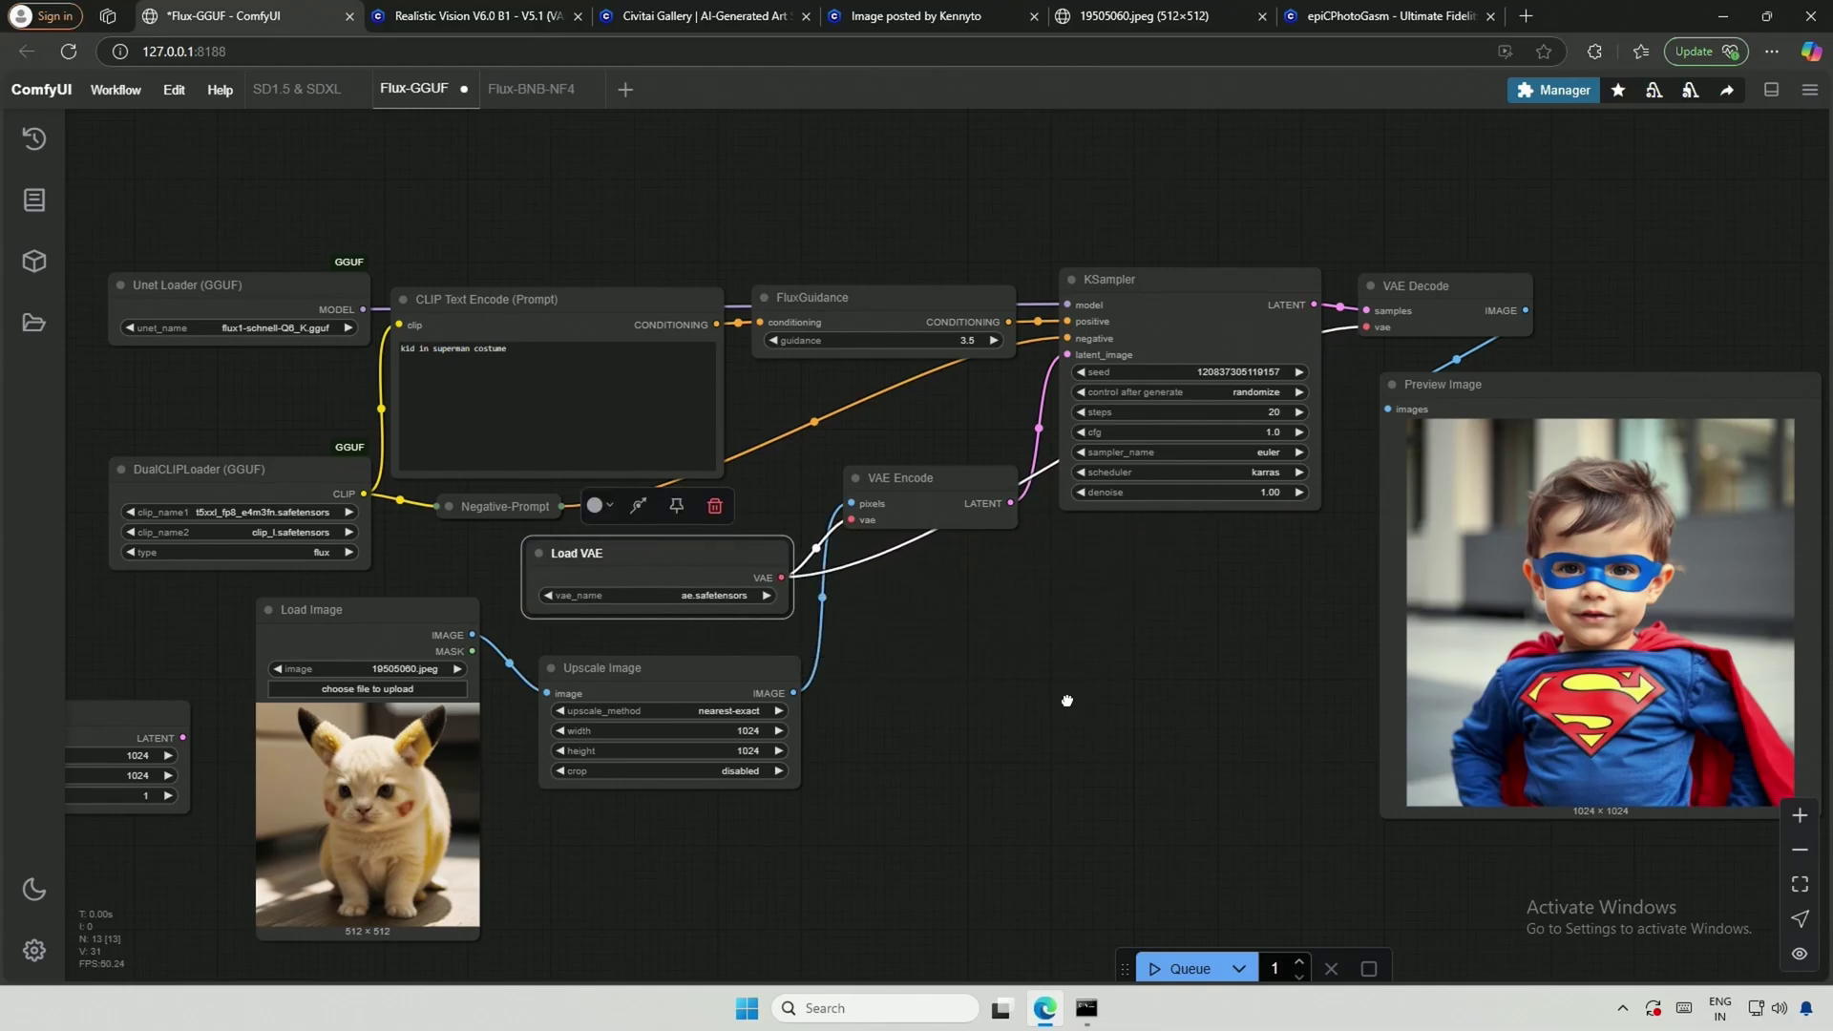
{"action": "left_click", "coordinate": [1069, 709]}
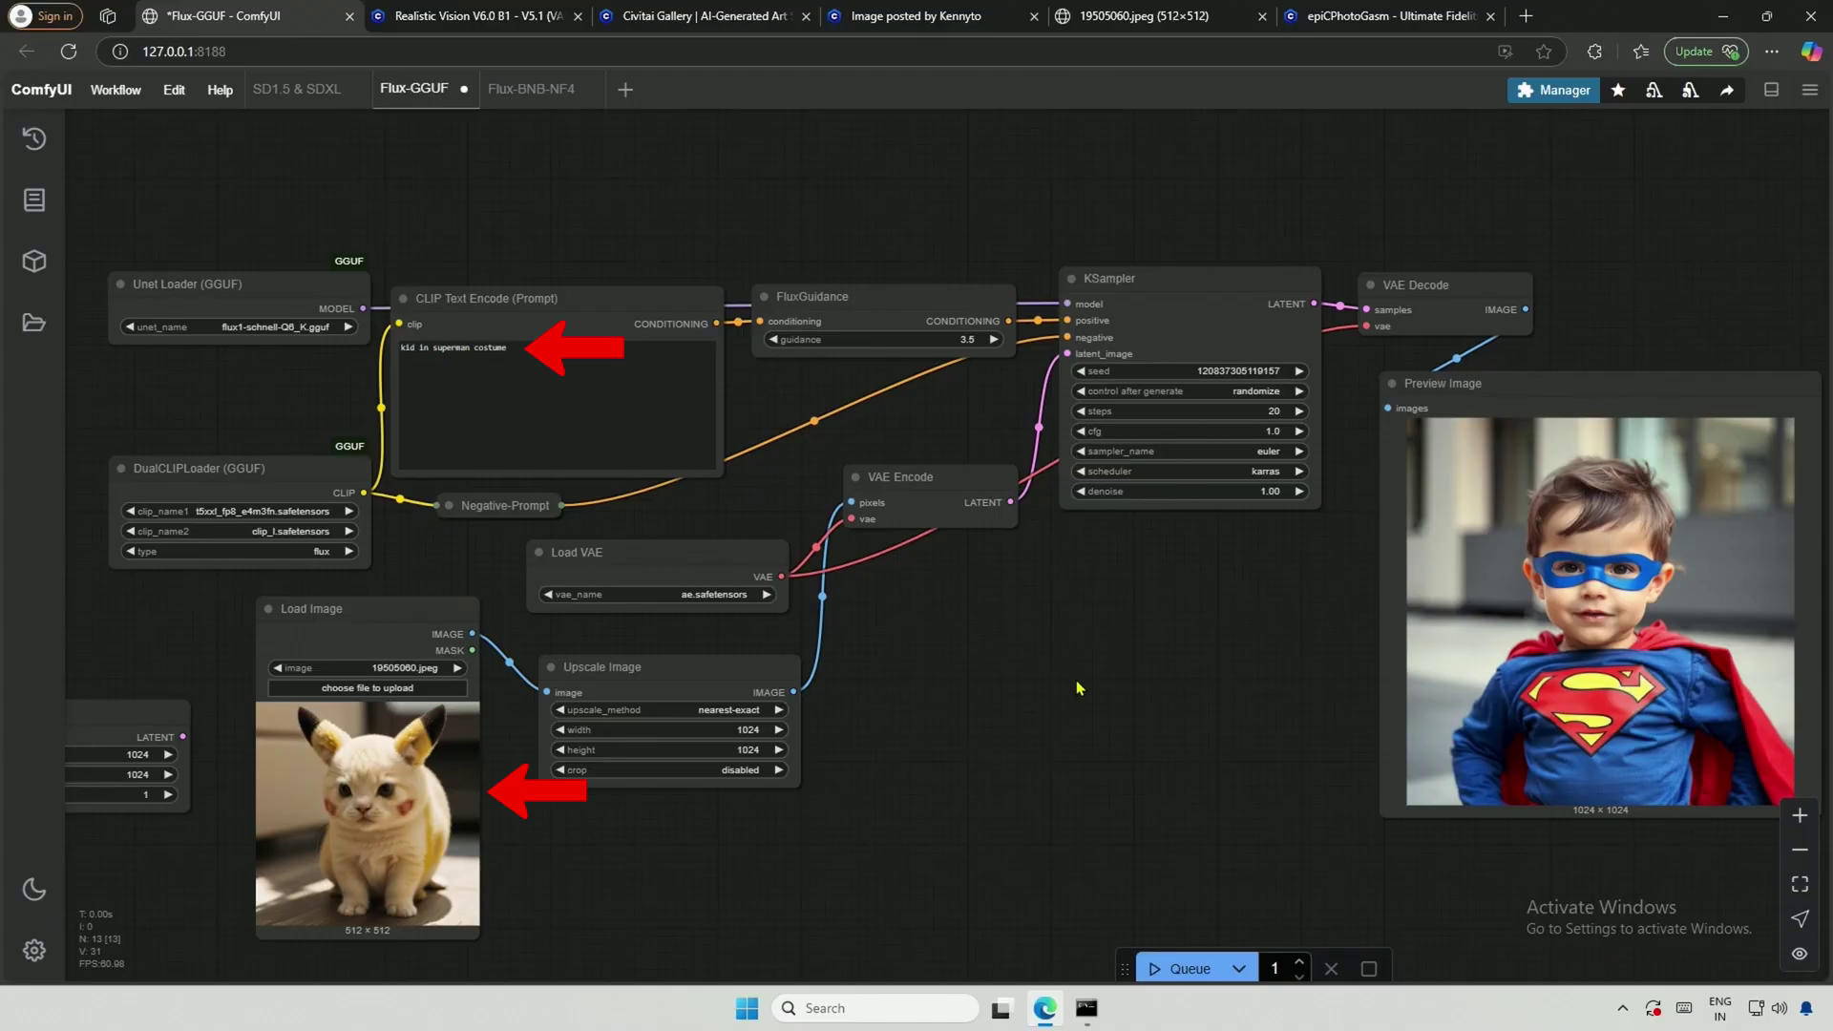
Step: Save the Flux-GGUF graph and run it, producing a 1024×1024 boy in a Superman costume
{"action": "key", "text": "ctrl+s"}
{"action": "scroll", "coordinate": [1076, 688], "scroll_direction": "down", "scroll_amount": 2}
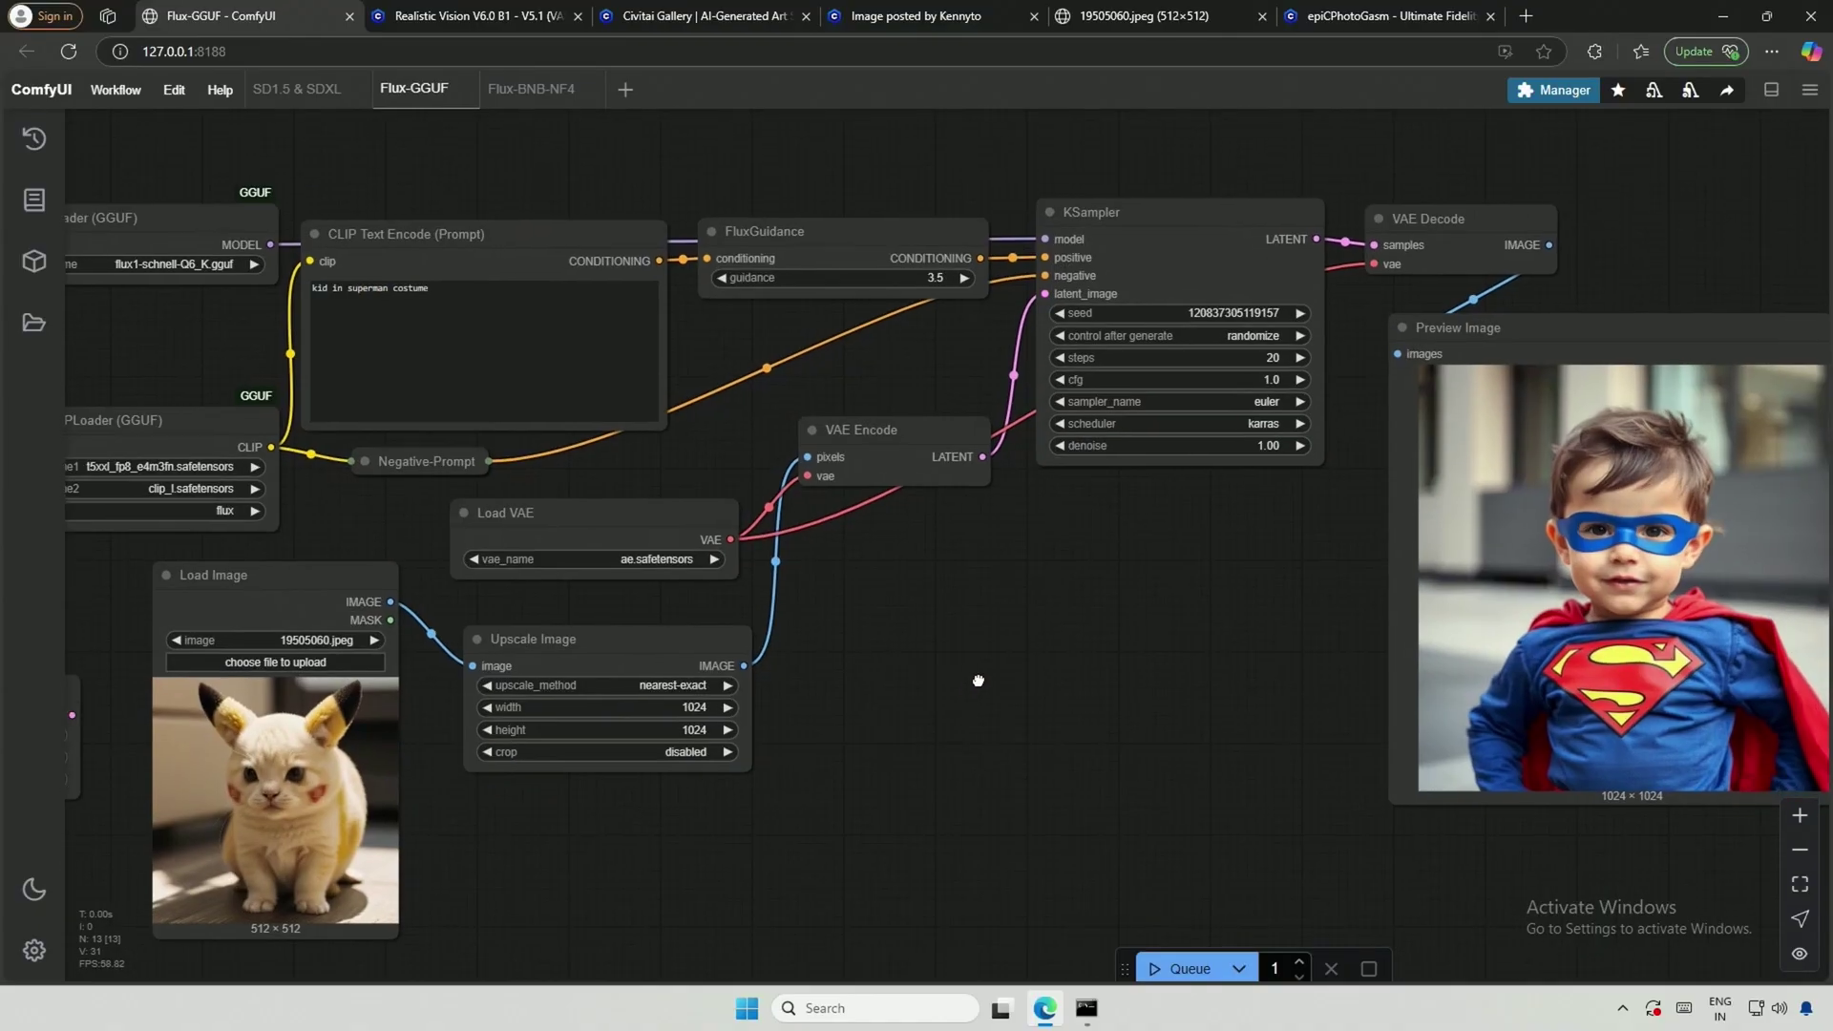
{"action": "scroll", "coordinate": [1022, 764], "scroll_direction": "up", "scroll_amount": 1}
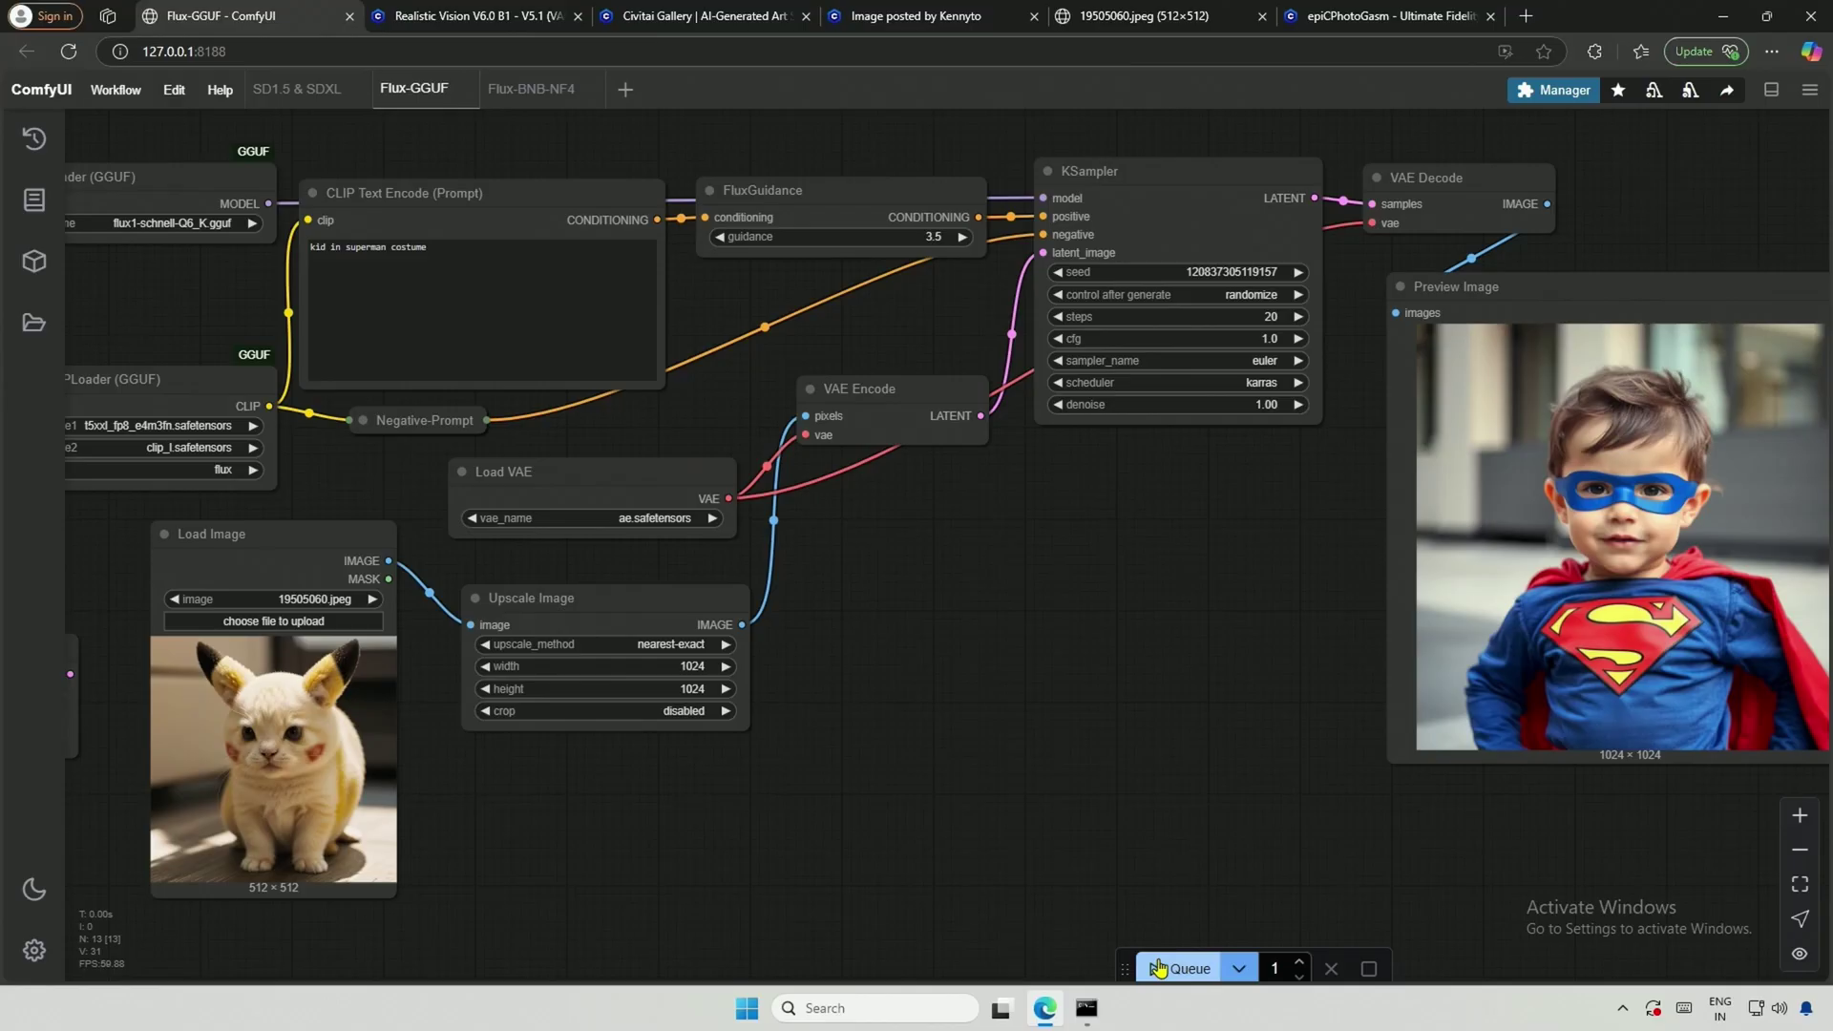
{"action": "left_click", "coordinate": [1157, 968]}
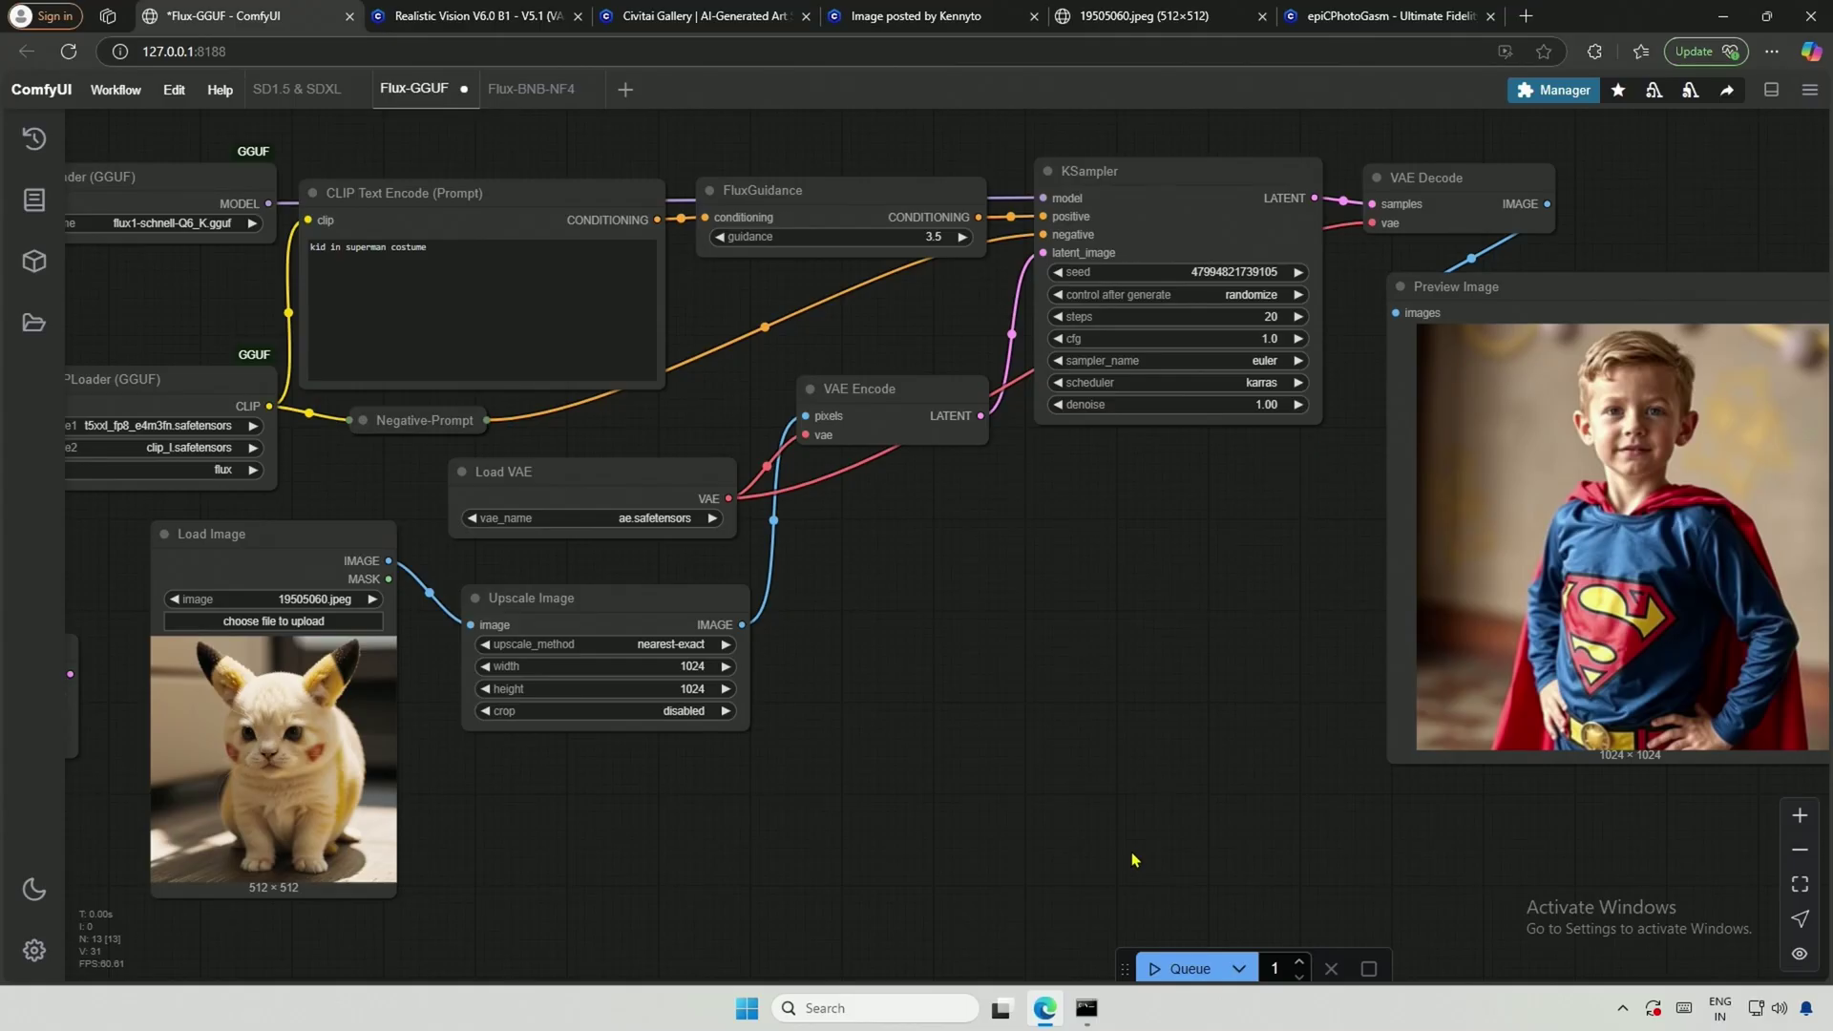
Step: Set KSampler denoise to 0.40 and run the Flux-GGUF workflow
{"action": "left_click", "coordinate": [1230, 411]}
{"action": "type", "text": "0.4"}
{"action": "key", "text": "Return"}
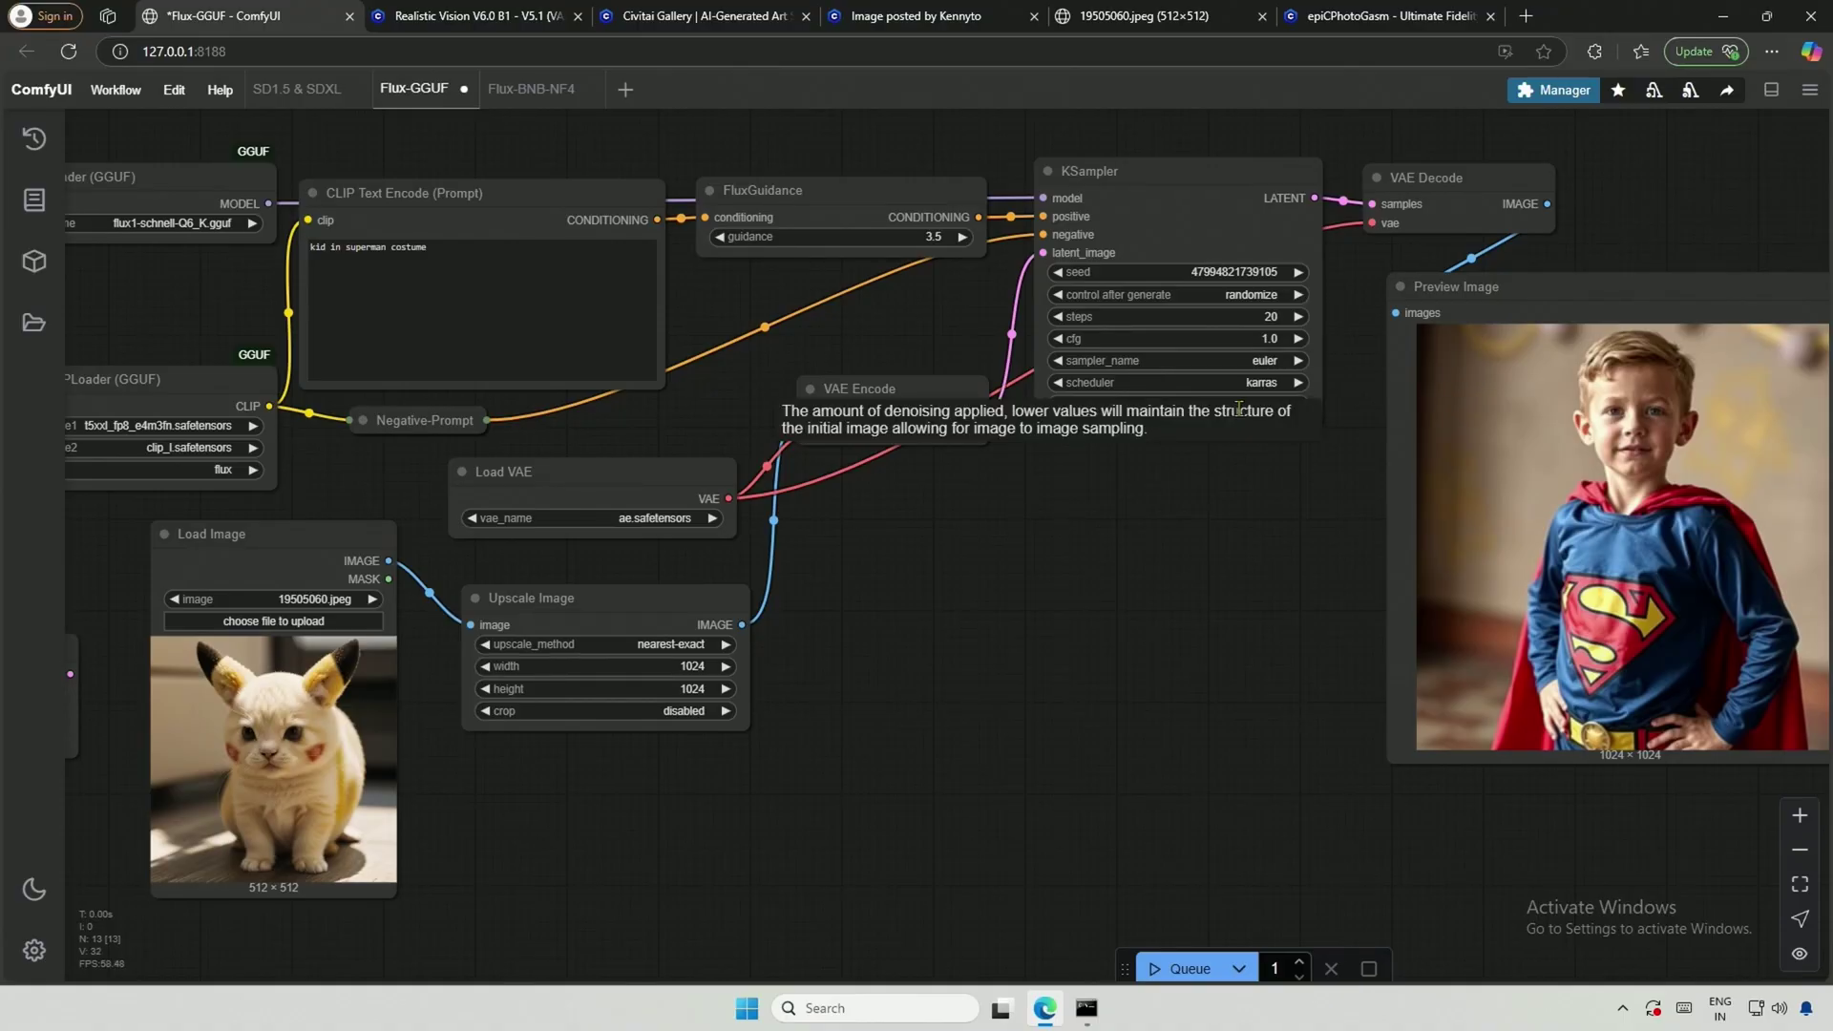
{"action": "key", "text": "ctrl+Return"}
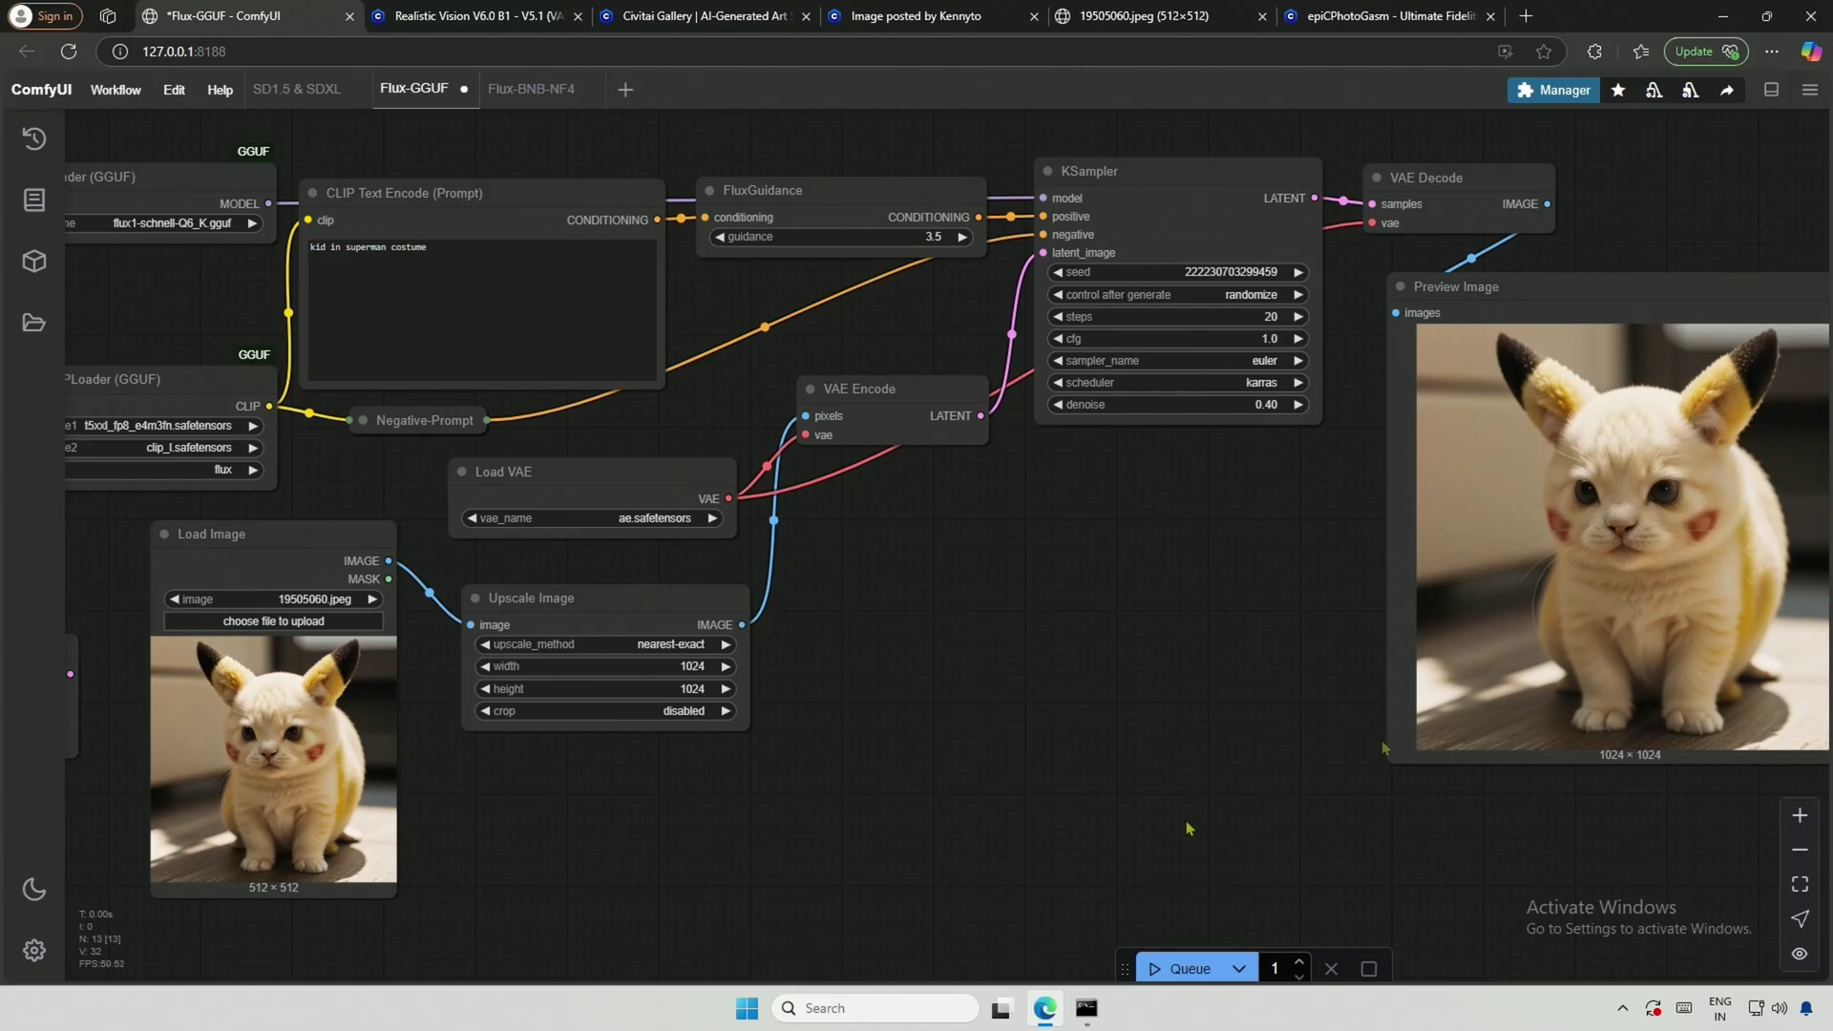
Step: Inspect the generated Flux-GGUF Pikachu preview, then view the whole graph
{"action": "scroll", "coordinate": [1188, 827], "scroll_direction": "up", "scroll_amount": 5}
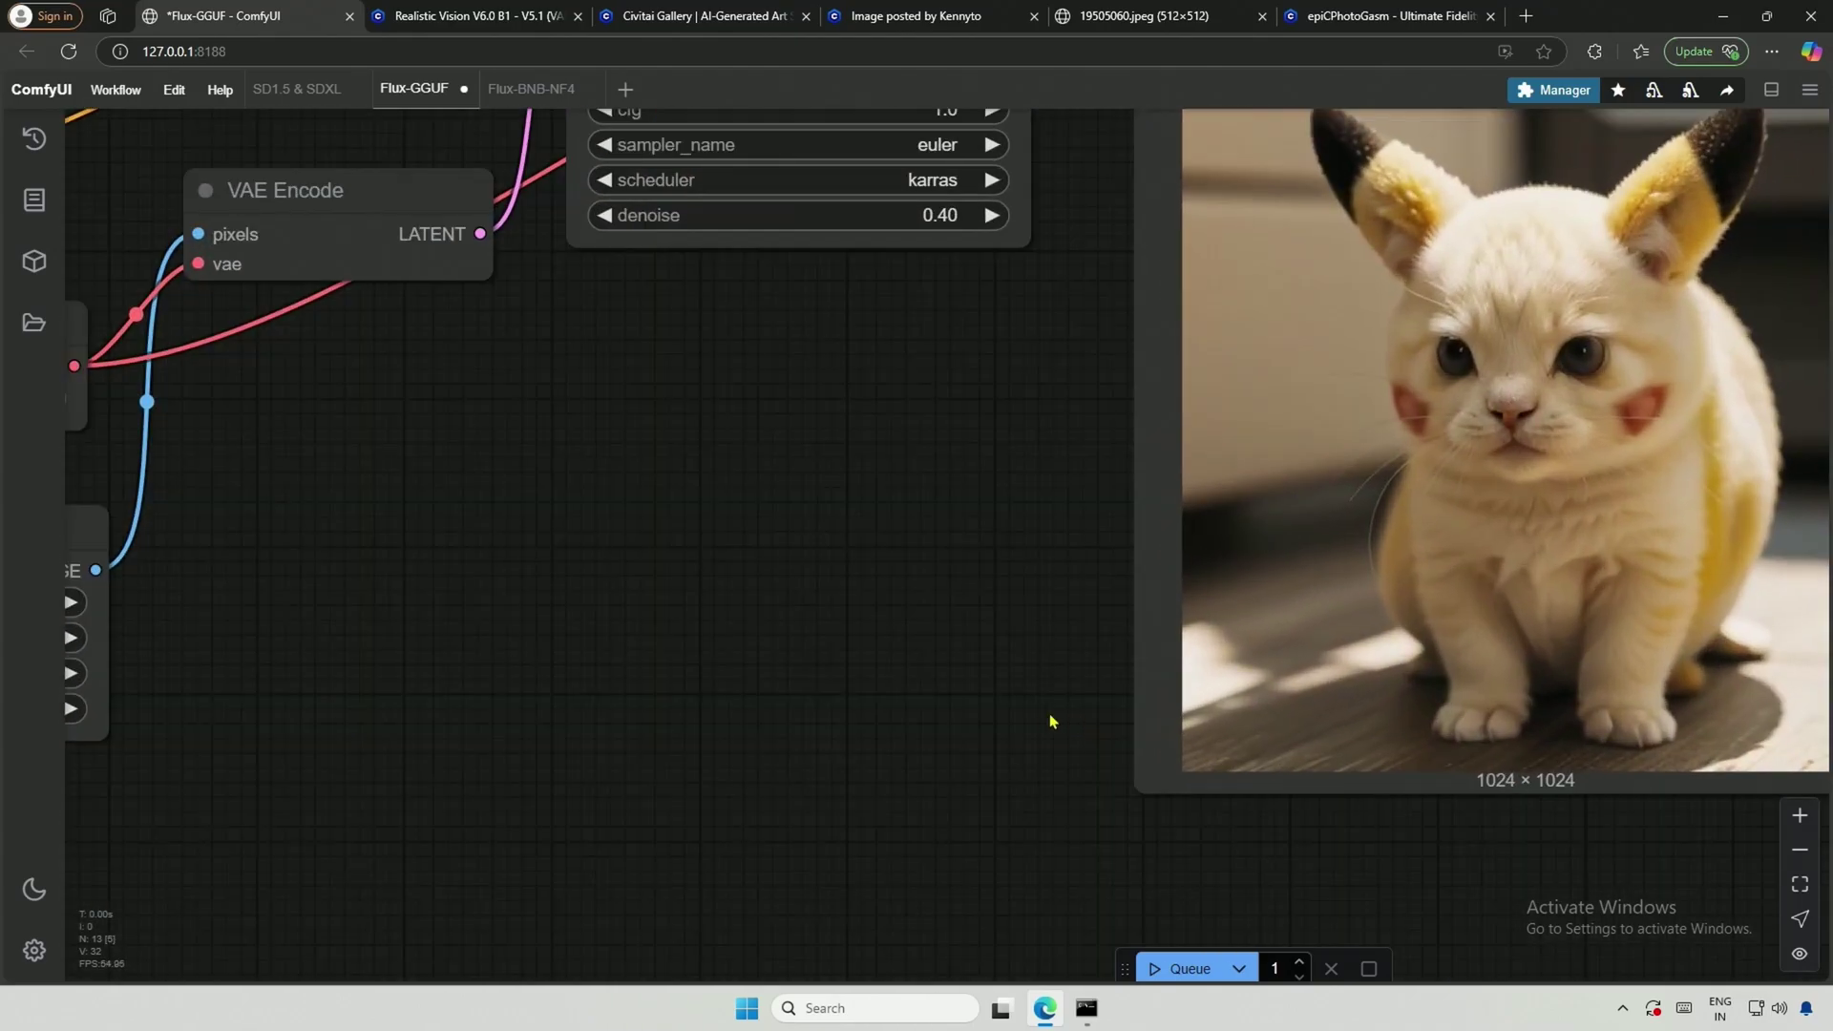
{"action": "scroll", "coordinate": [728, 812], "scroll_direction": "down", "scroll_amount": 3}
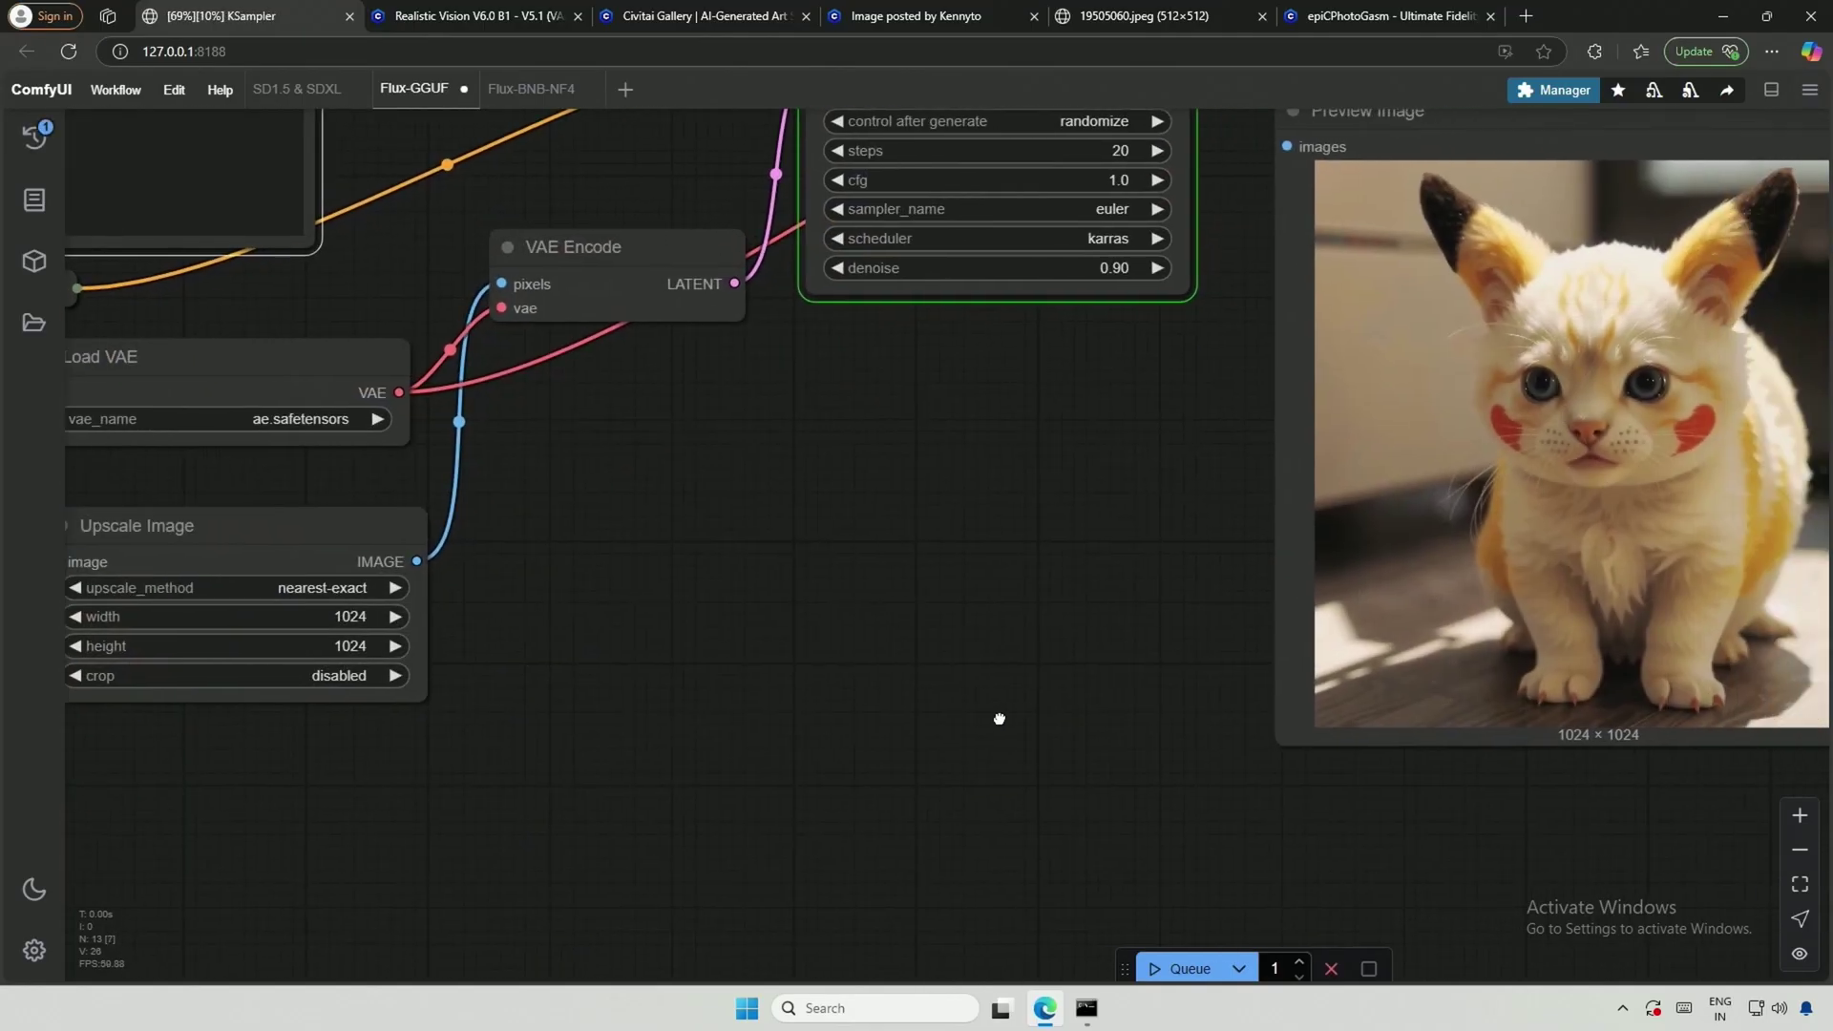
{"action": "left_click_drag", "start_coordinate": [998, 721], "coordinate": [694, 847]}
{"action": "scroll", "coordinate": [789, 749], "scroll_direction": "up", "scroll_amount": 3}
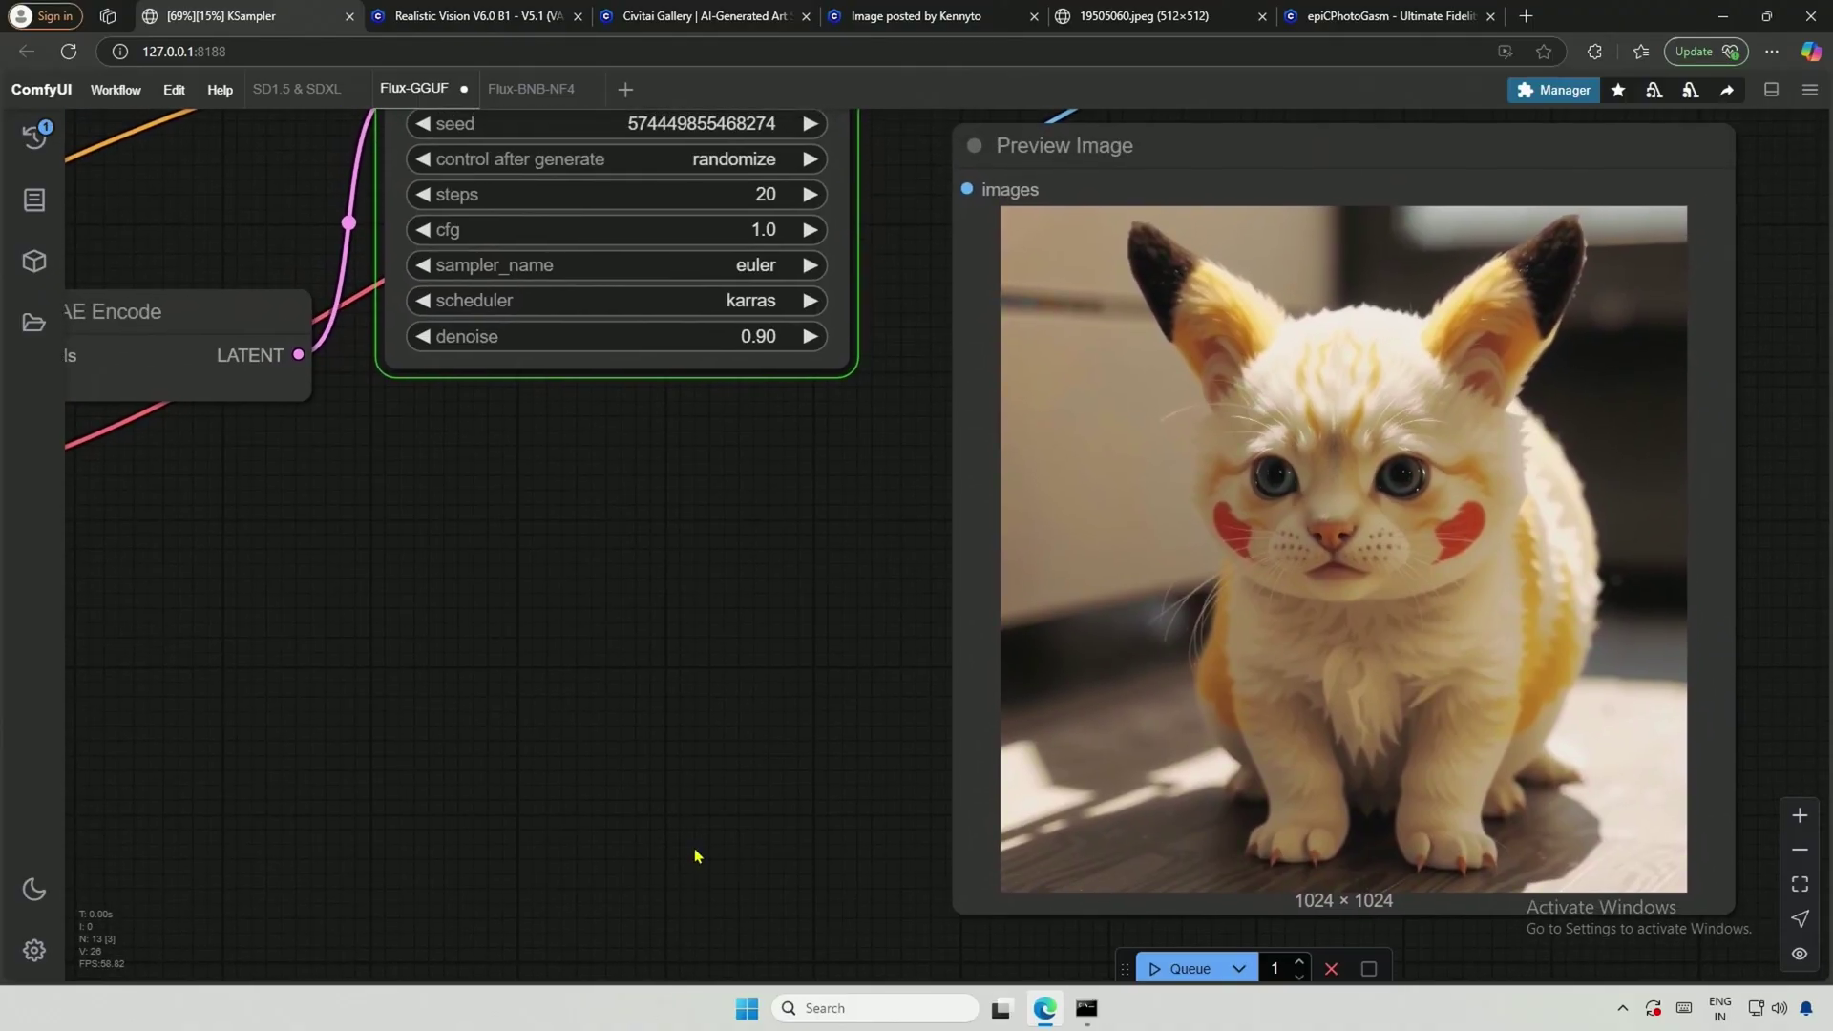
{"action": "scroll", "coordinate": [692, 856], "scroll_direction": "up", "scroll_amount": 1}
{"action": "left_click_drag", "start_coordinate": [687, 856], "coordinate": [590, 859]}
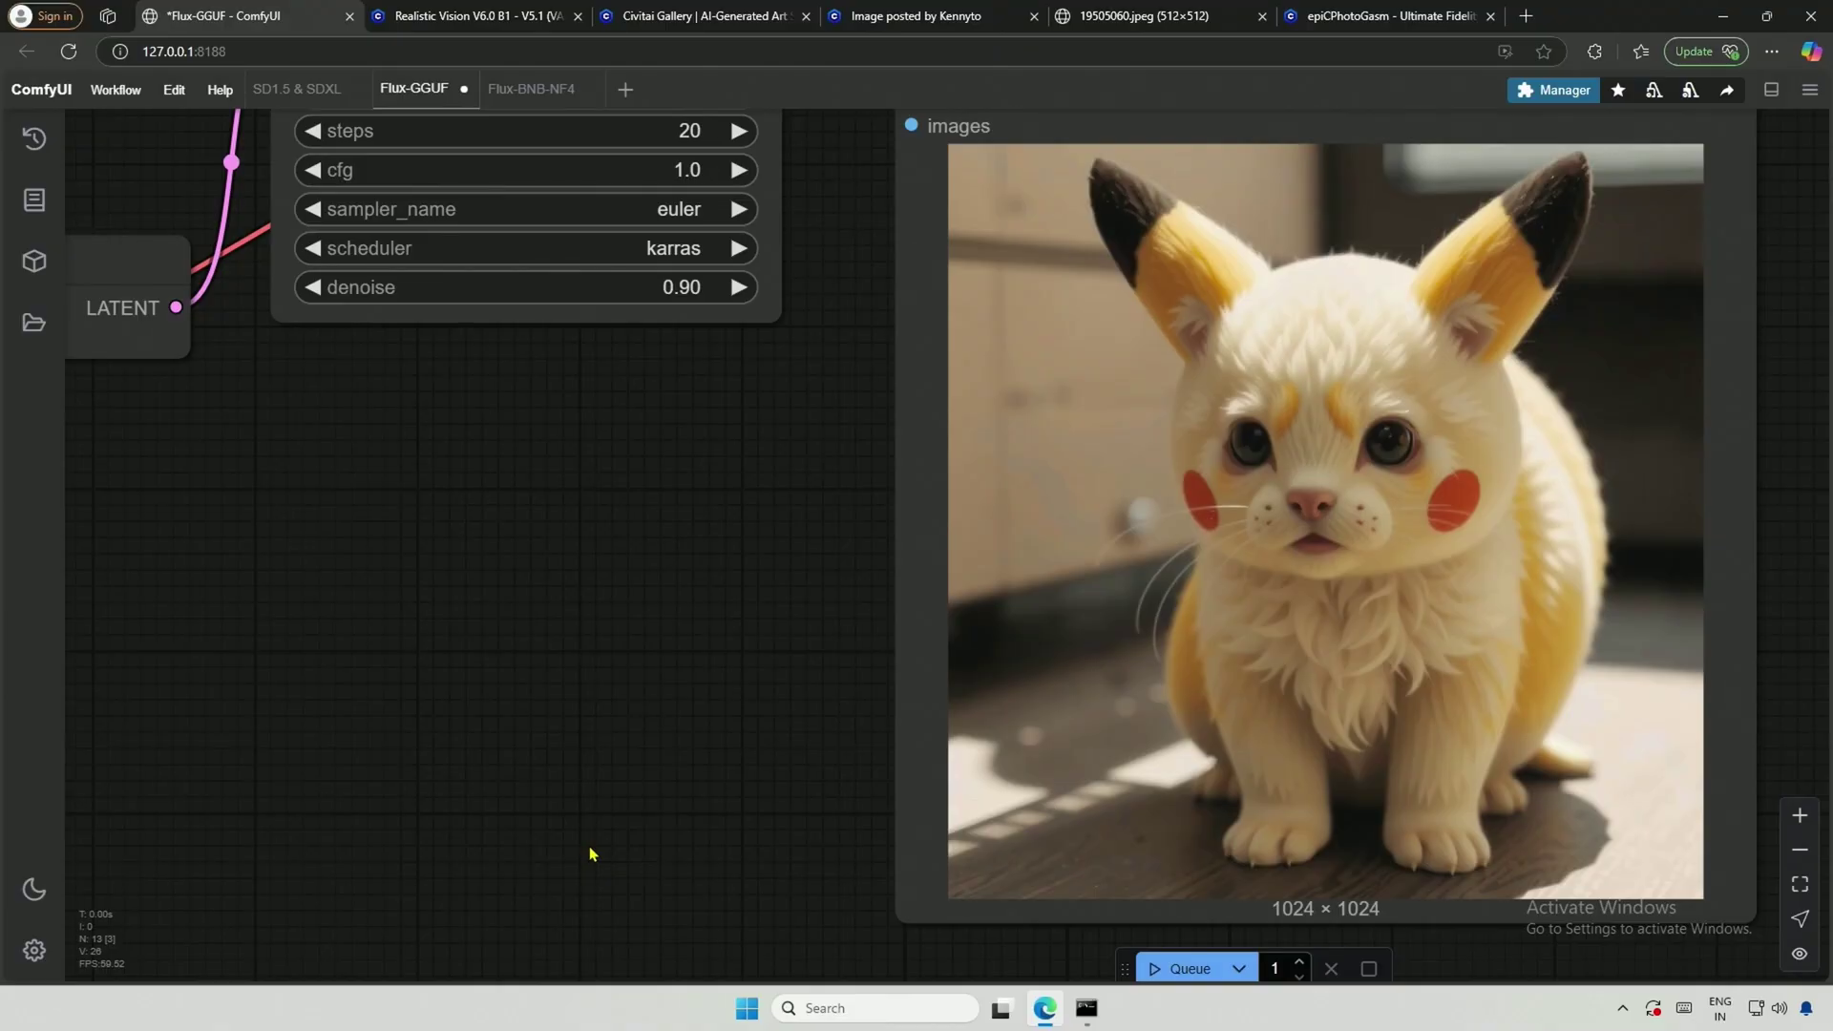
{"action": "scroll", "coordinate": [588, 846], "scroll_direction": "down", "scroll_amount": 6}
{"action": "left_click_drag", "start_coordinate": [593, 757], "coordinate": [1003, 753]}
{"action": "scroll", "coordinate": [1019, 733], "scroll_direction": "down", "scroll_amount": 1}
Step: Save Flux-GGUF, then copy Load Image, Upscale Image and VAE Encode into Flux-BNB-NF4
{"action": "key", "text": "ctrl+s"}
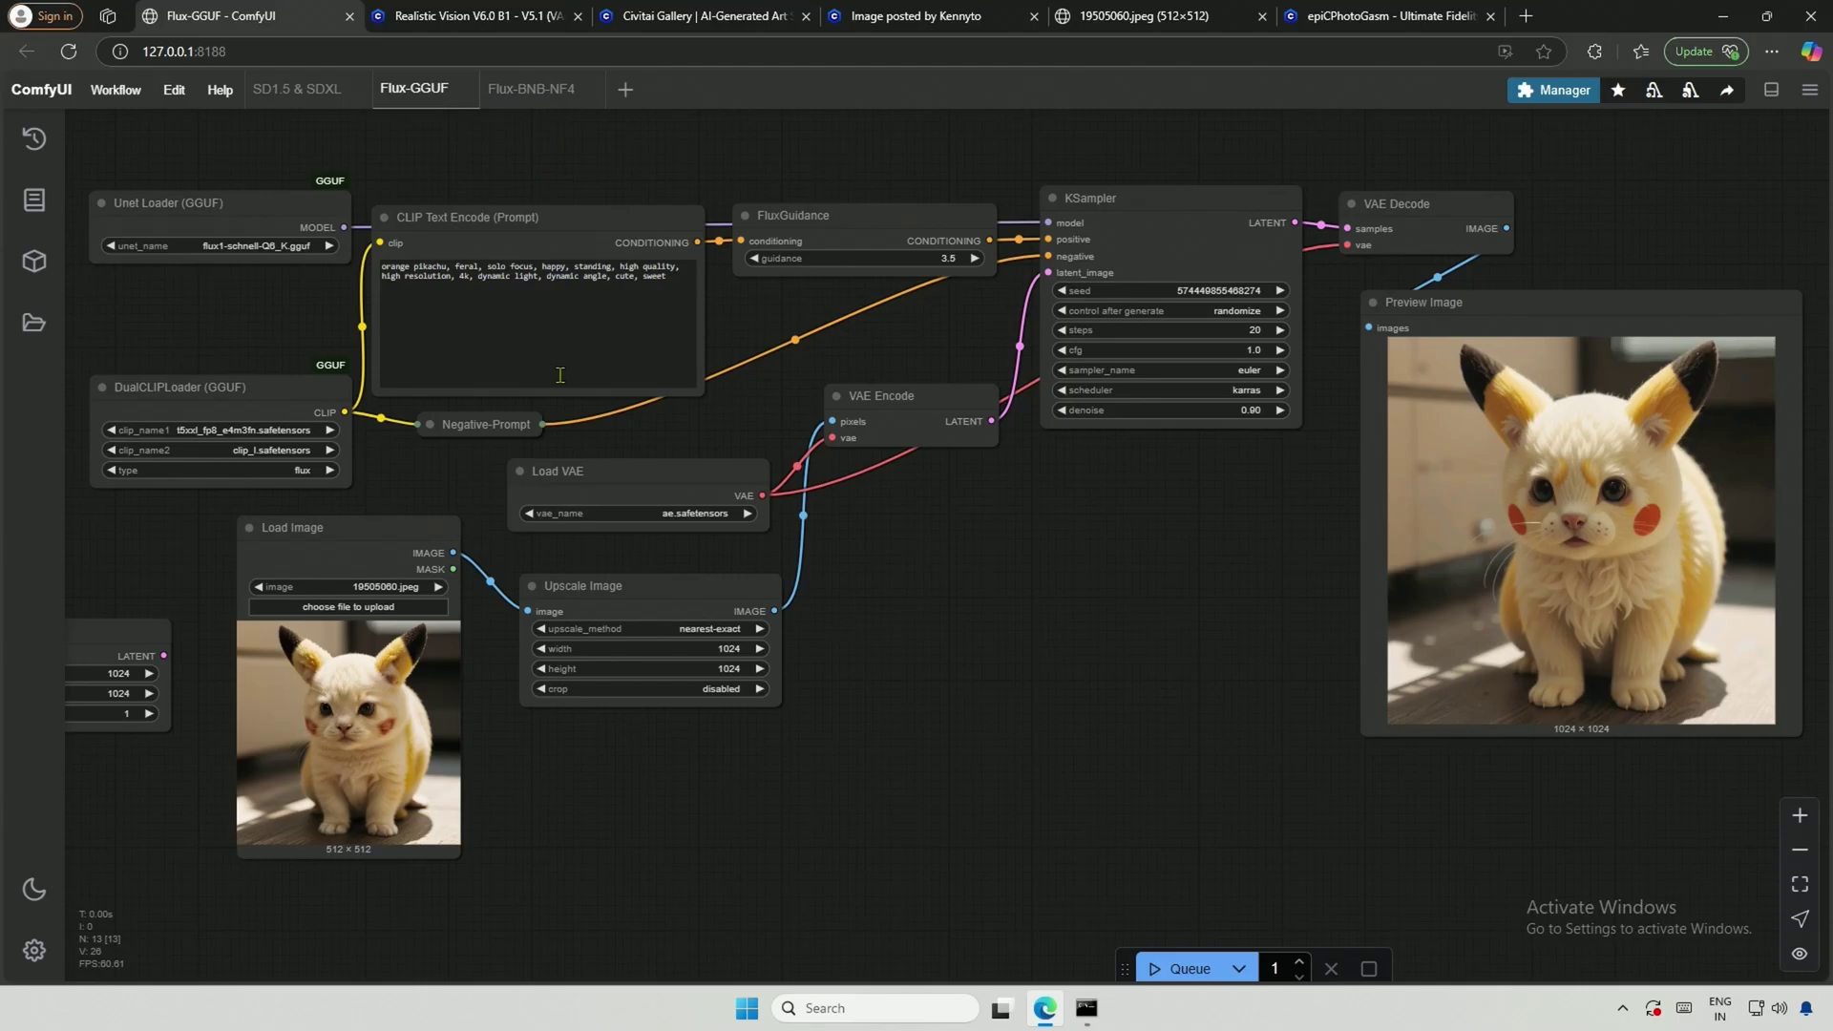
{"action": "left_click", "coordinate": [363, 551]}
{"action": "left_click", "coordinate": [647, 616], "text": "shift"}
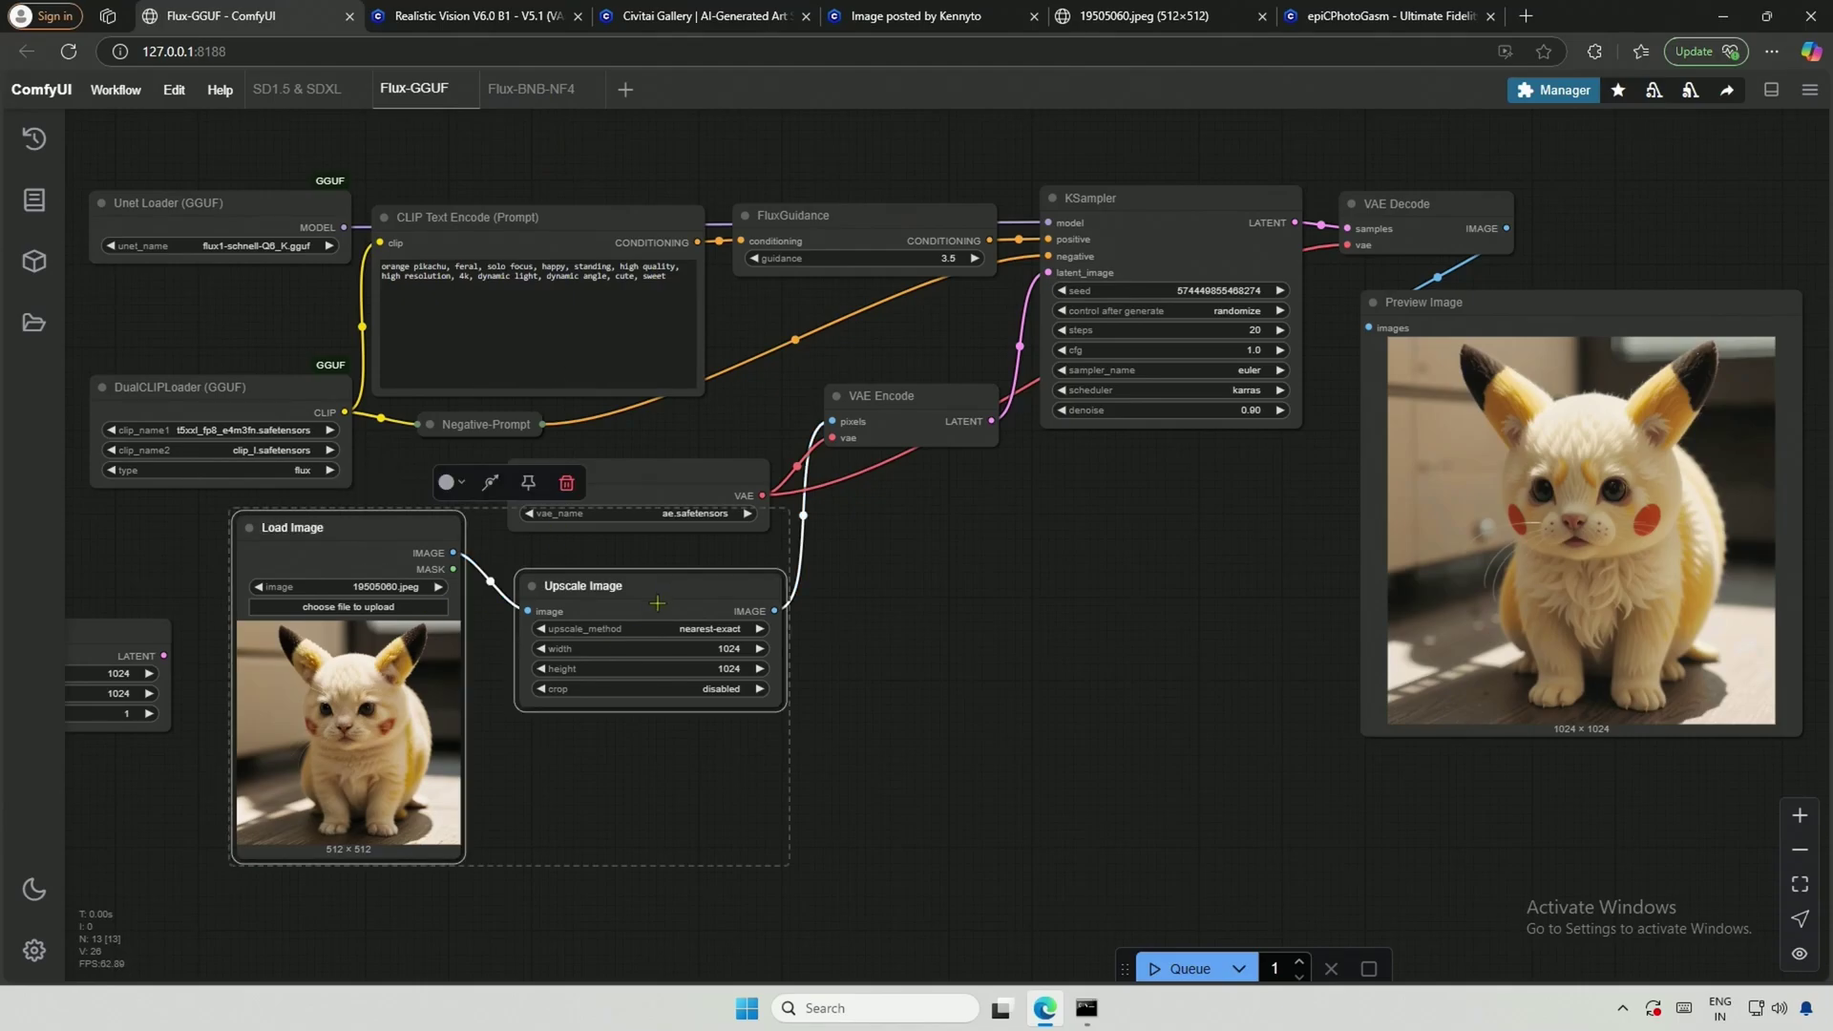
{"action": "left_click", "coordinate": [920, 407], "text": "shift"}
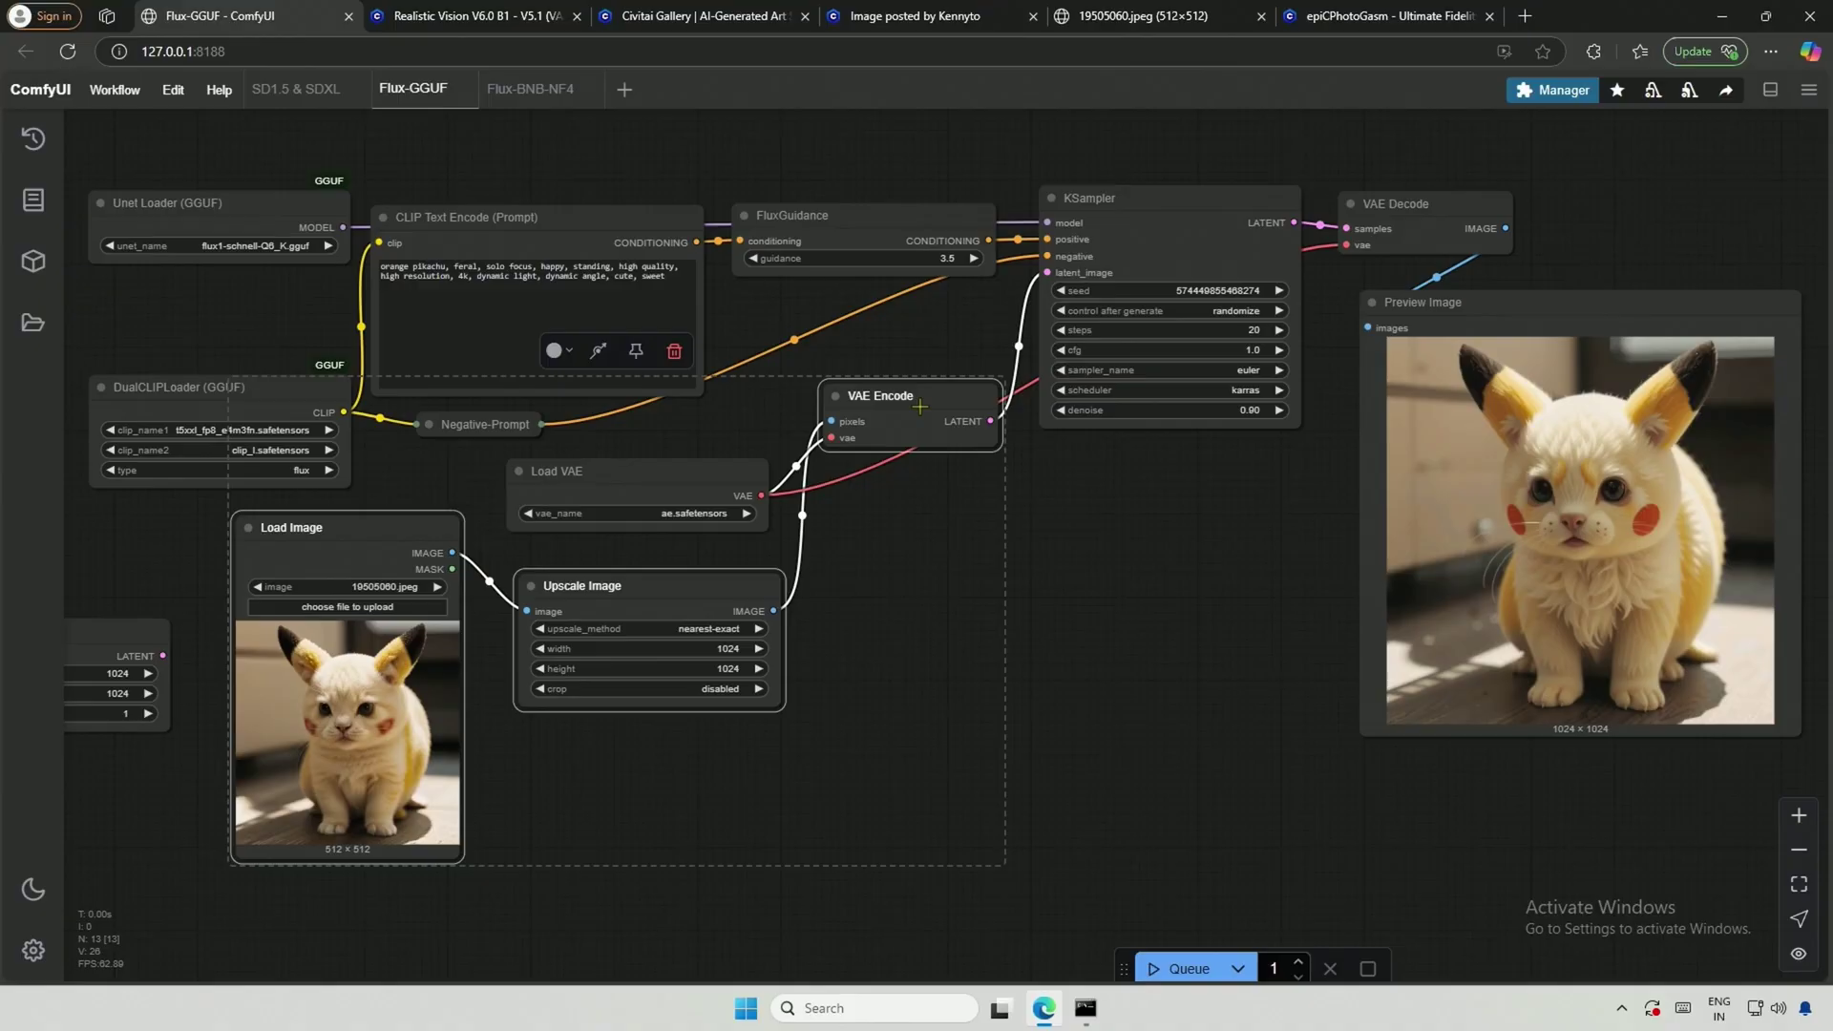
{"action": "key", "text": "ctrl+c"}
{"action": "left_click", "coordinate": [530, 88]}
{"action": "key", "text": "ctrl+v"}
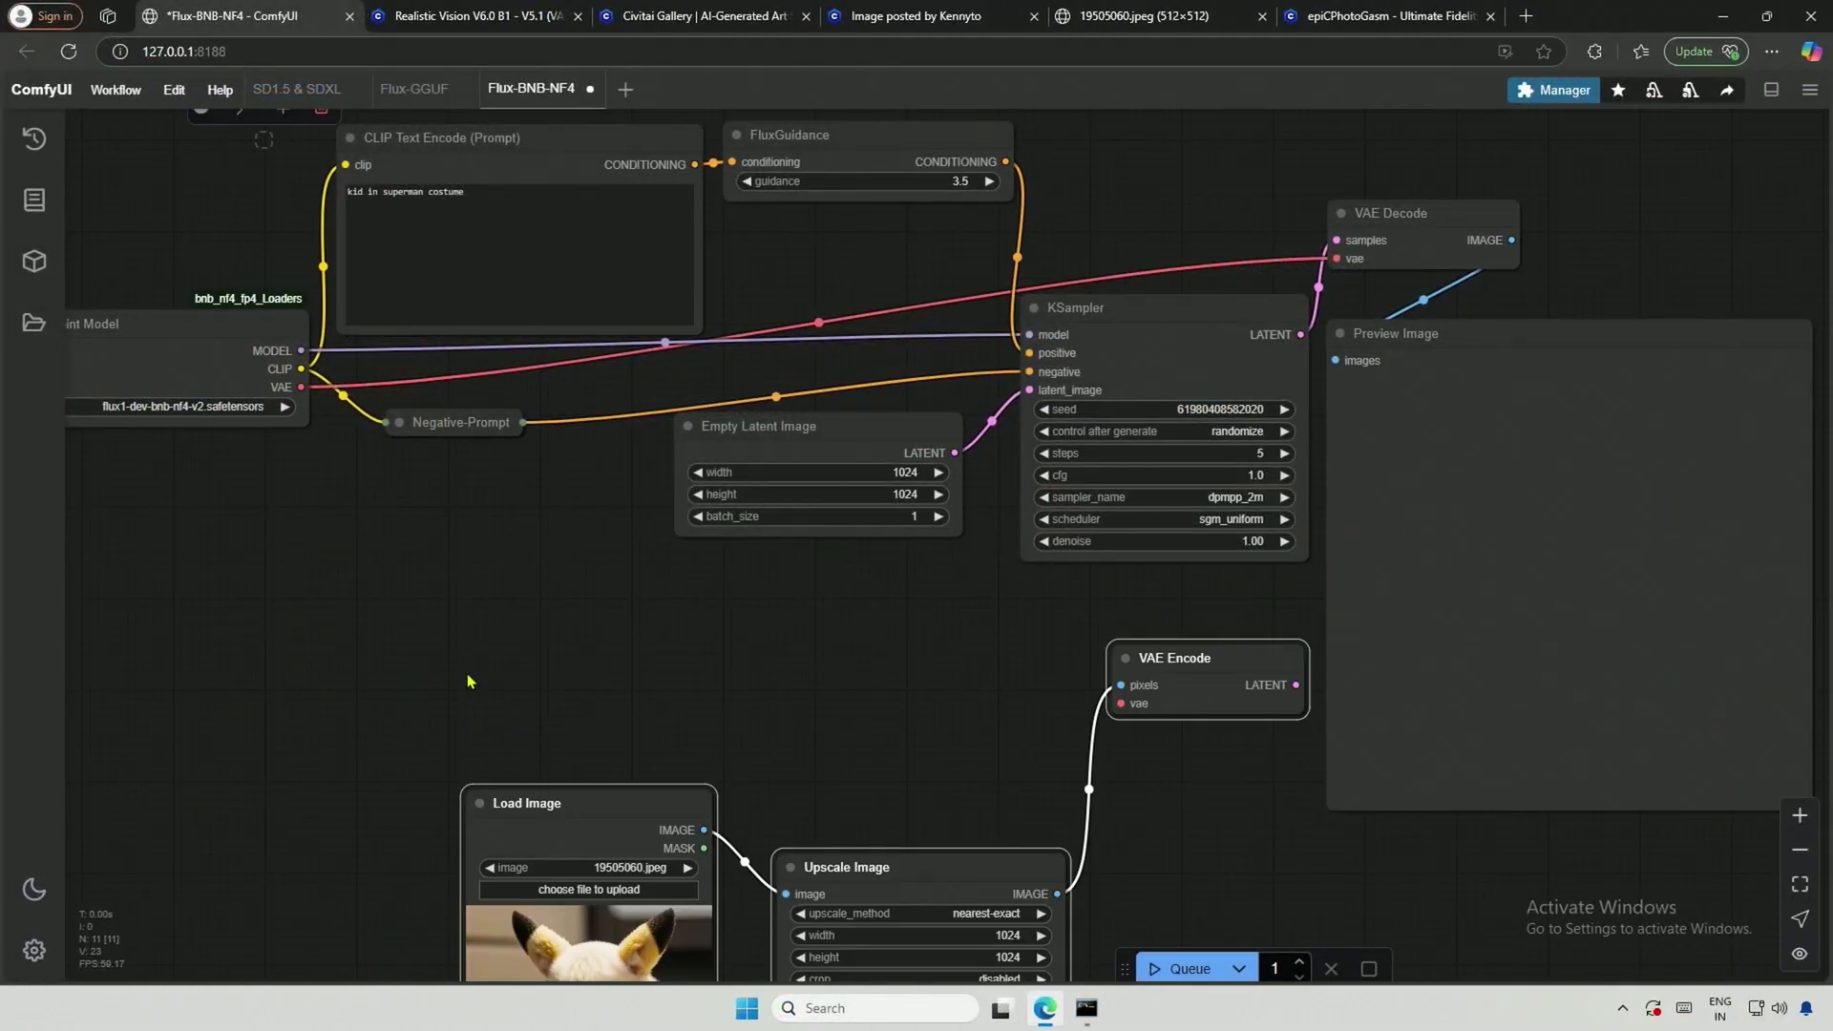
Step: Move Empty Latent Image aside, unhook it from KSampler, and position the pasted nodes near KSampler
{"action": "left_click_drag", "start_coordinate": [468, 681], "coordinate": [160, 610]}
{"action": "left_click_drag", "start_coordinate": [775, 427], "coordinate": [550, 501]}
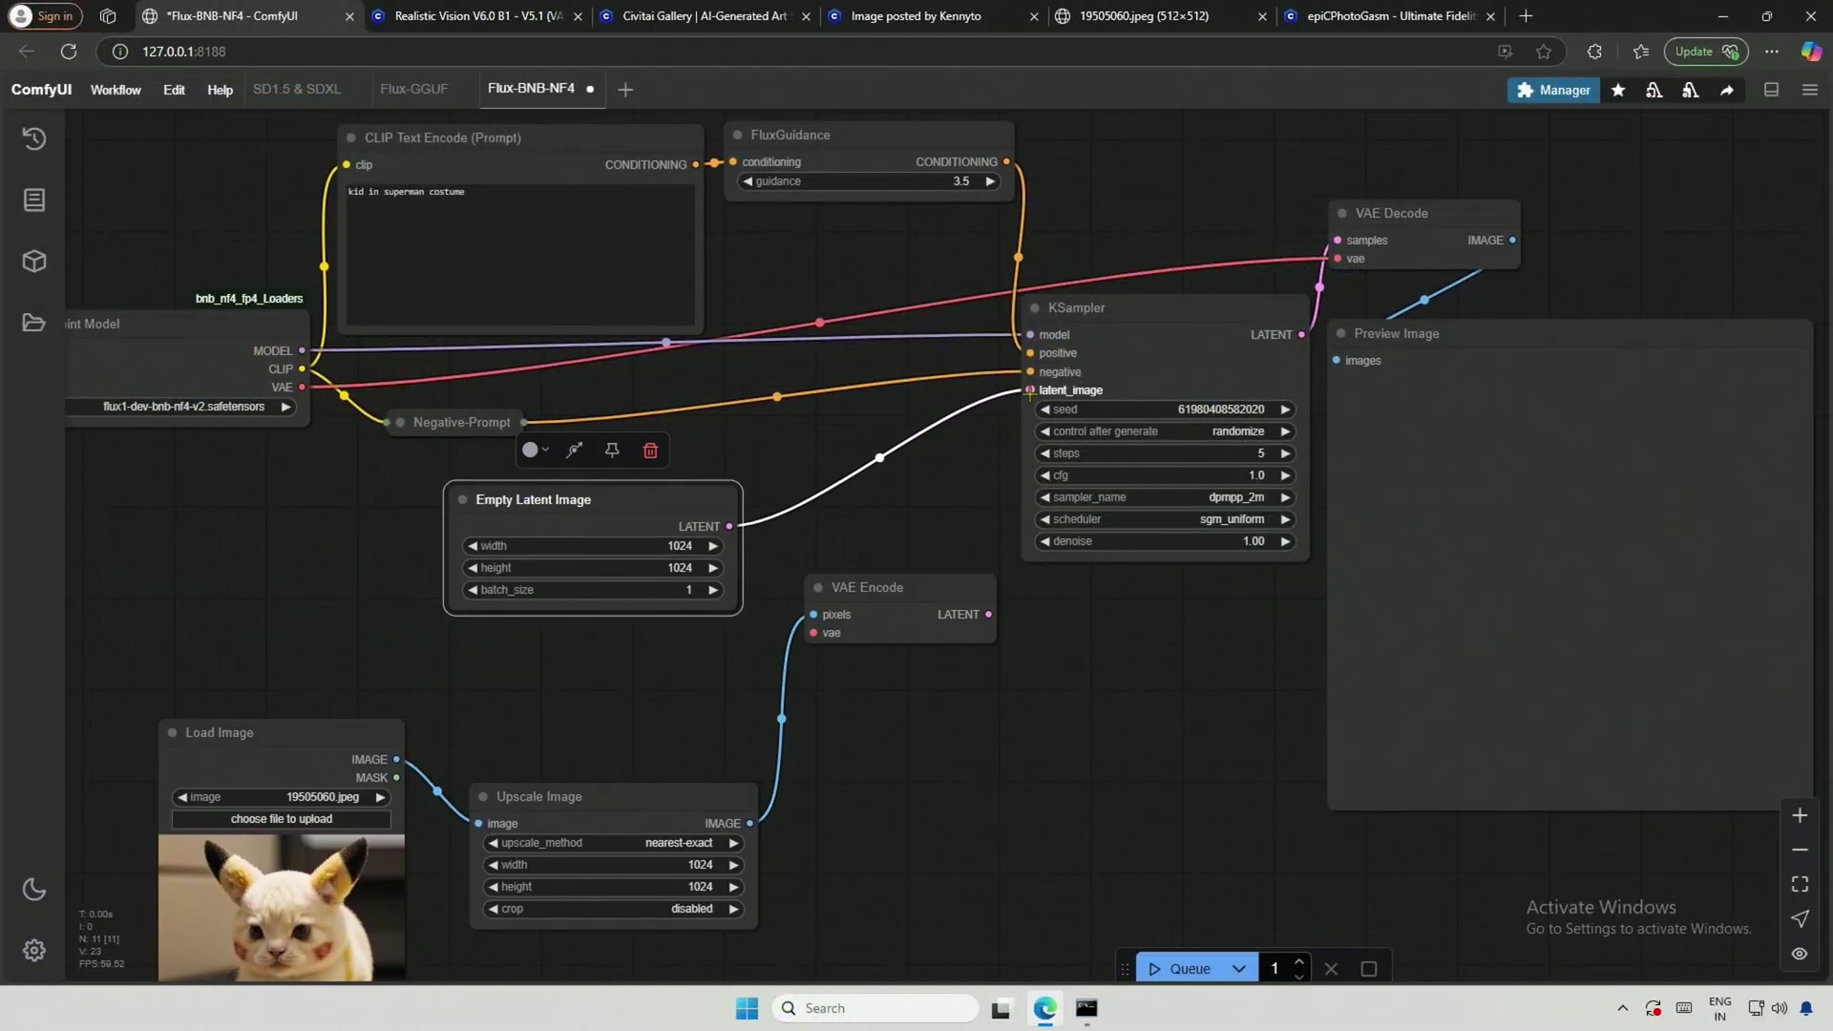
{"action": "left_click_drag", "start_coordinate": [1031, 390], "coordinate": [112, 549]}
{"action": "left_click_drag", "start_coordinate": [892, 623], "coordinate": [1029, 389]}
{"action": "left_click", "coordinate": [954, 700]}
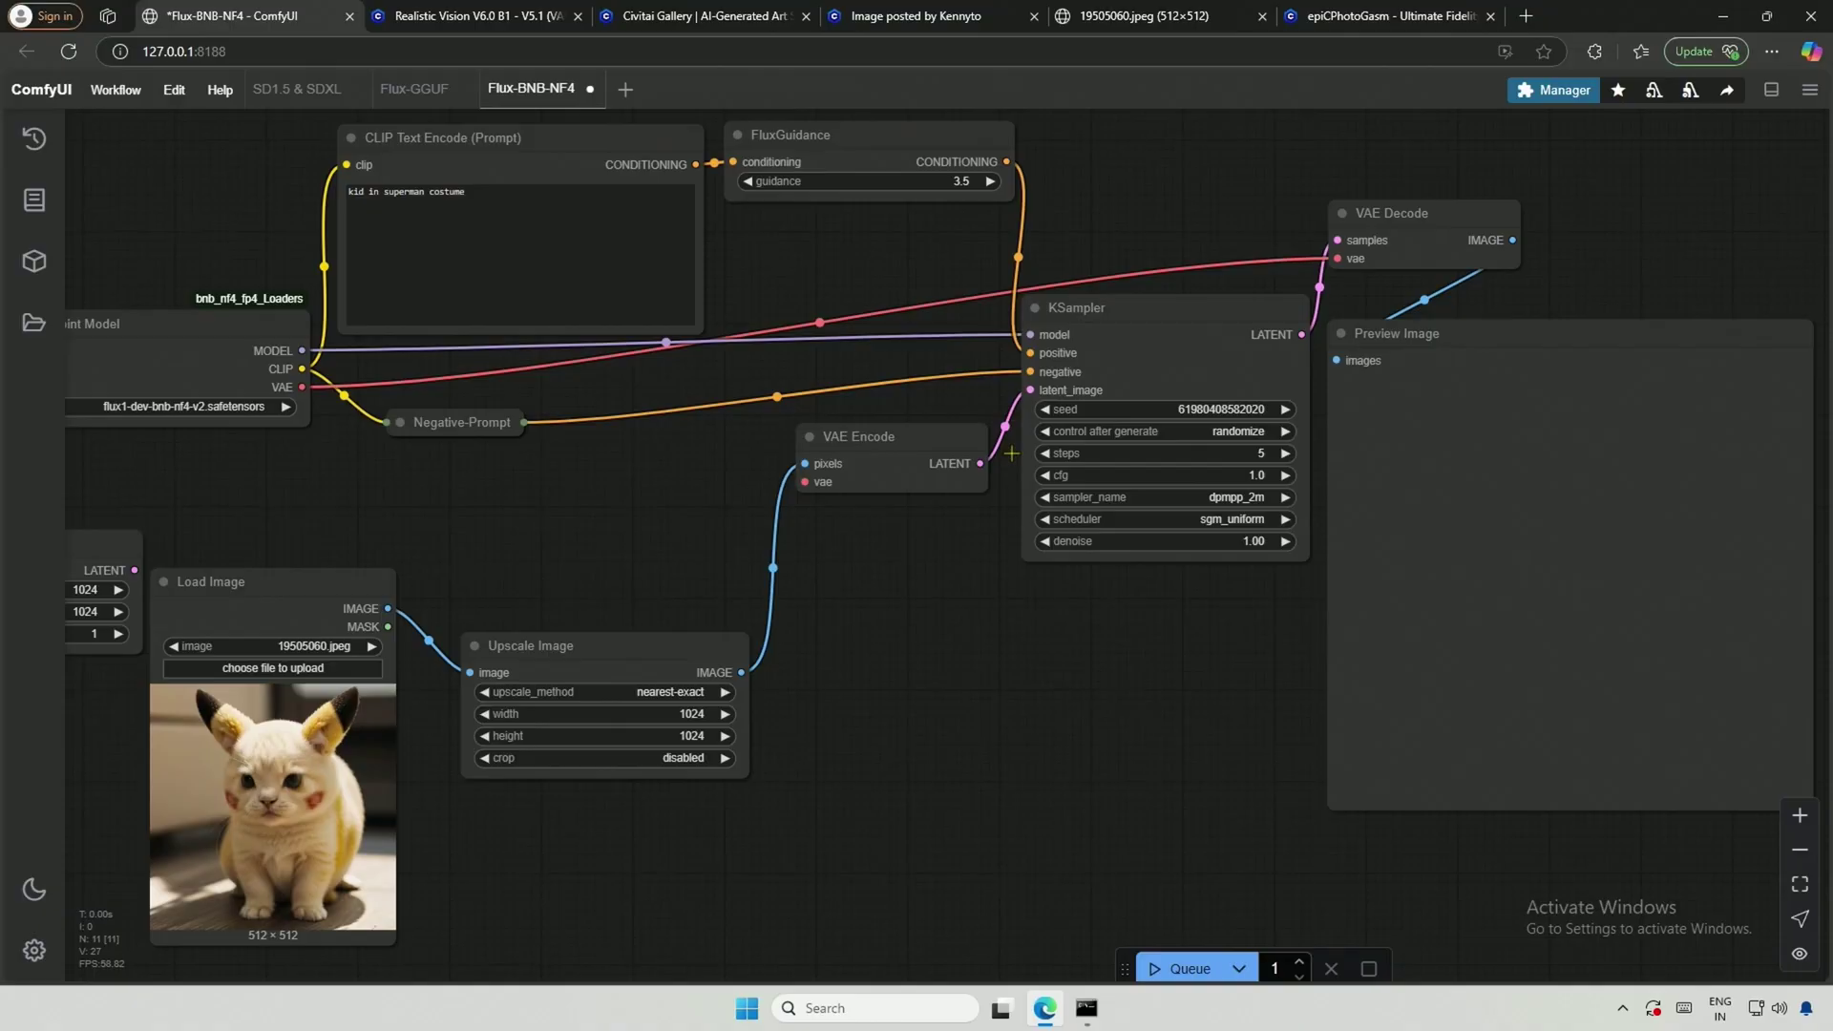
Step: Copy the orange pikachu prompt from the Flux-GGUF workflow into the Flux-BNB-NF4 prompt
{"action": "left_click", "coordinate": [413, 91]}
{"action": "left_click", "coordinate": [435, 270]}
{"action": "key", "text": "ctrl+a"}
{"action": "key", "text": "ctrl+c"}
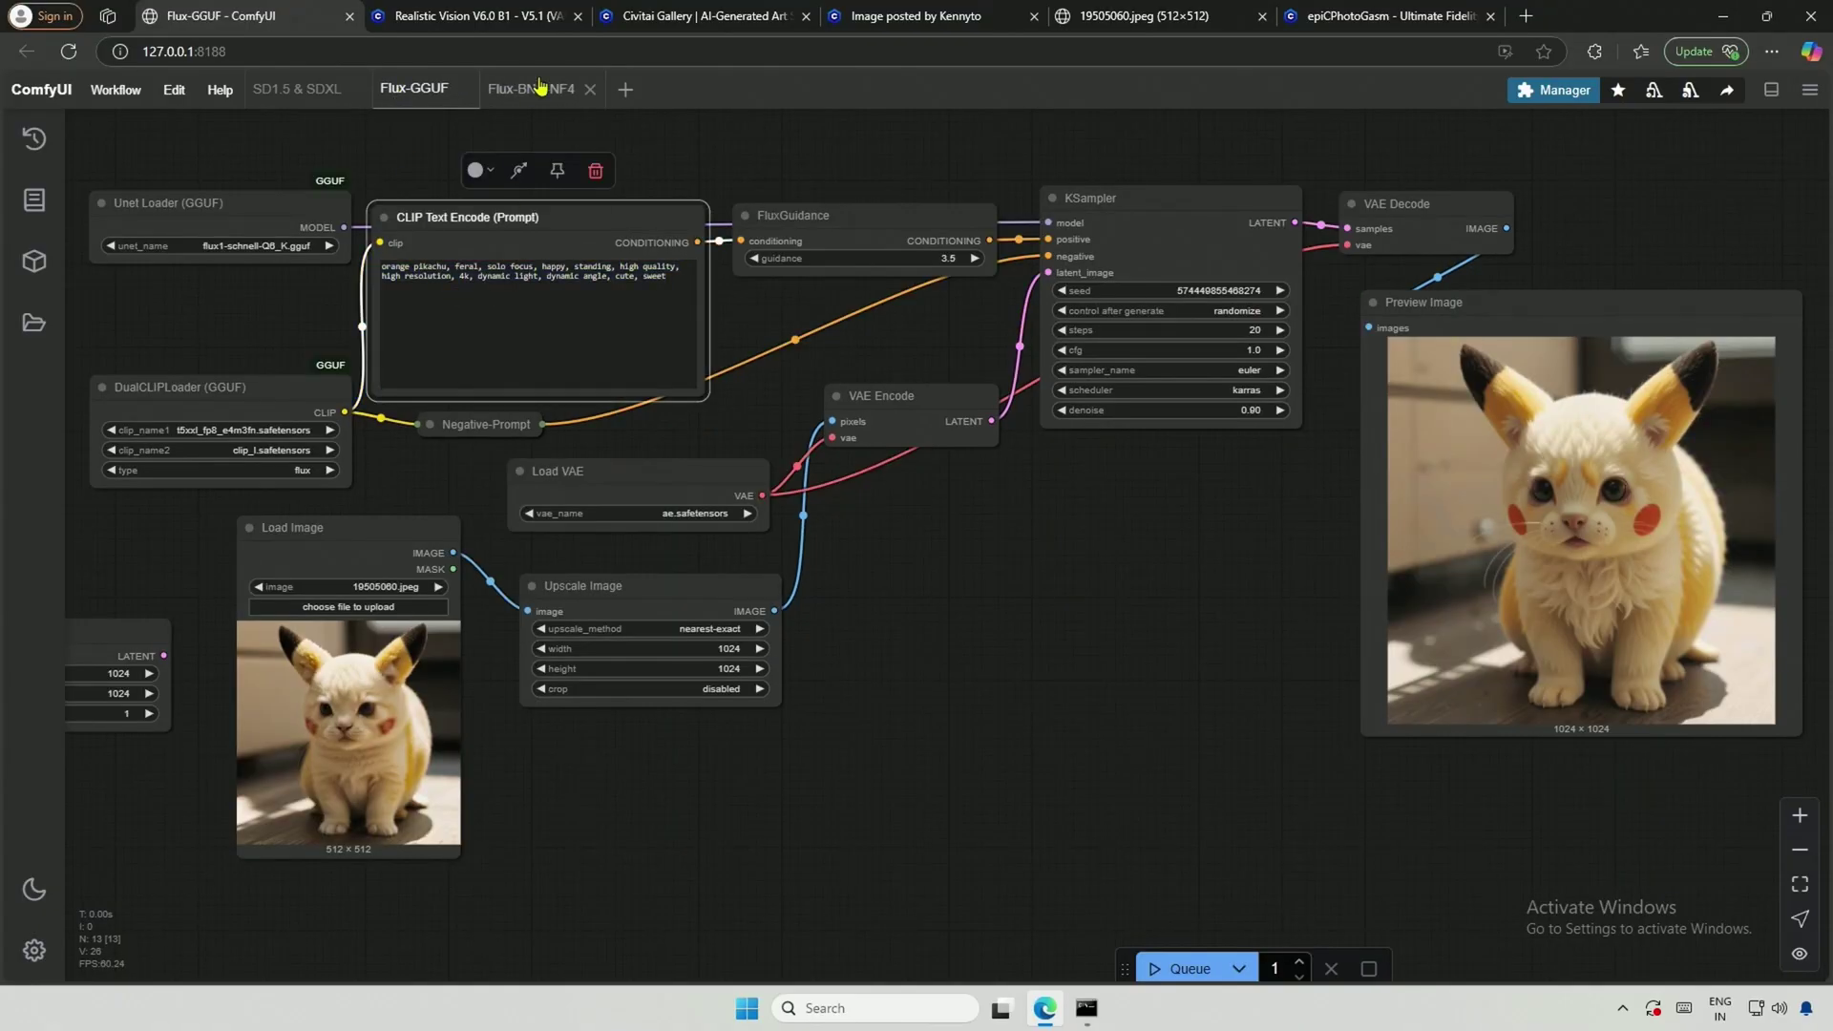
{"action": "left_click", "coordinate": [531, 89]}
{"action": "left_click", "coordinate": [544, 258]}
{"action": "key", "text": "ctrl+v"}
{"action": "left_click", "coordinate": [843, 676]}
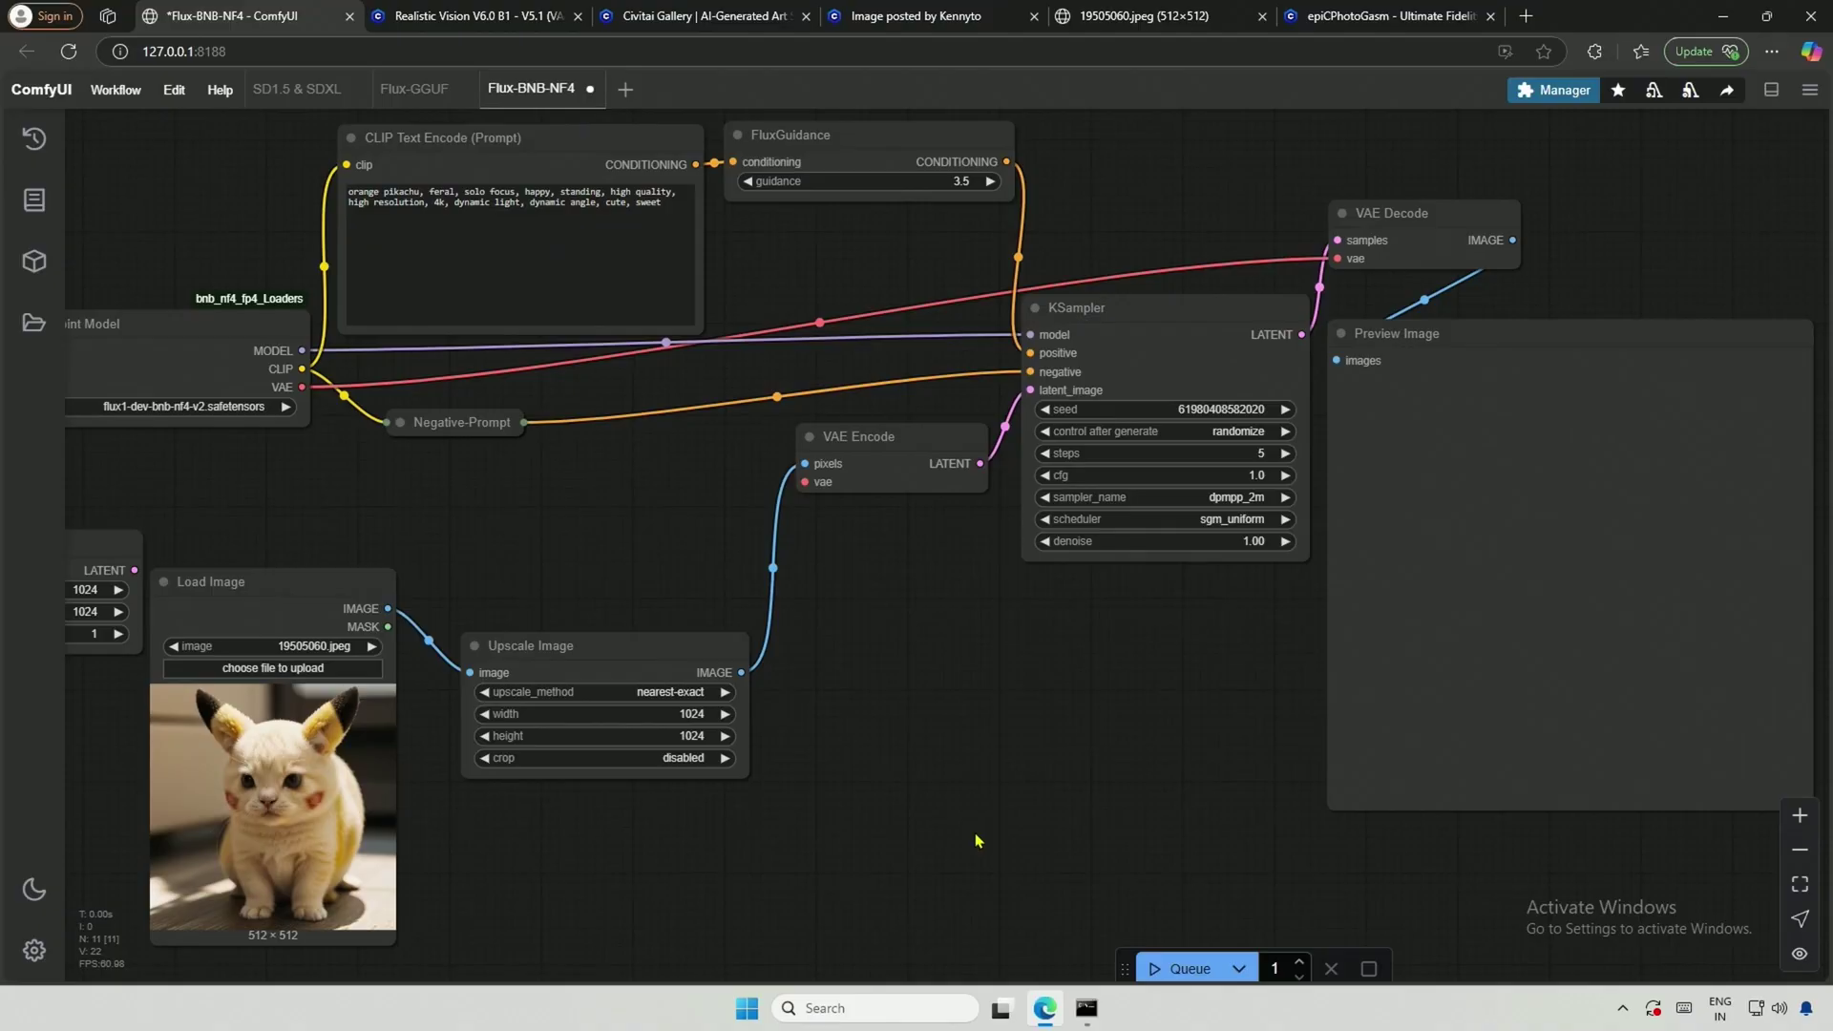
Step: Set ckpt_name to flux1-dev-bnb-nf4-v2, wire its VAE into VAE Encode, and queue
{"action": "left_click", "coordinate": [1158, 969]}
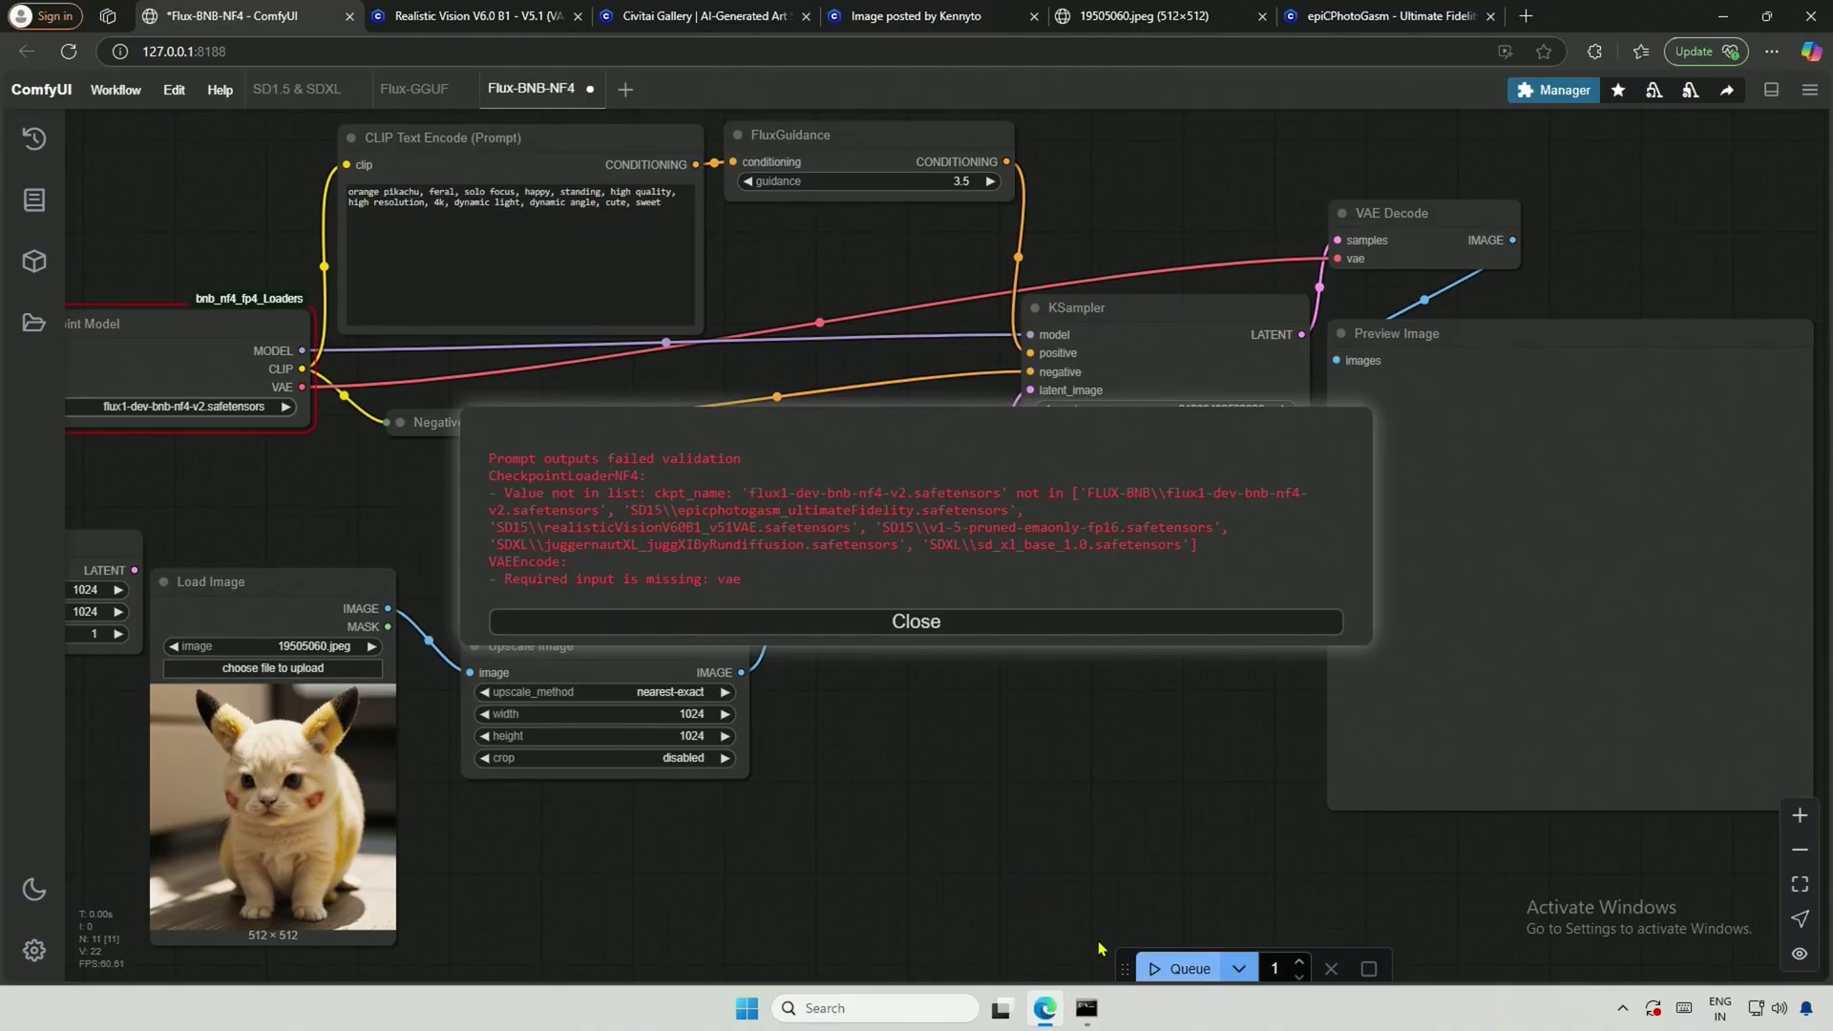
{"action": "left_click", "coordinate": [917, 622]}
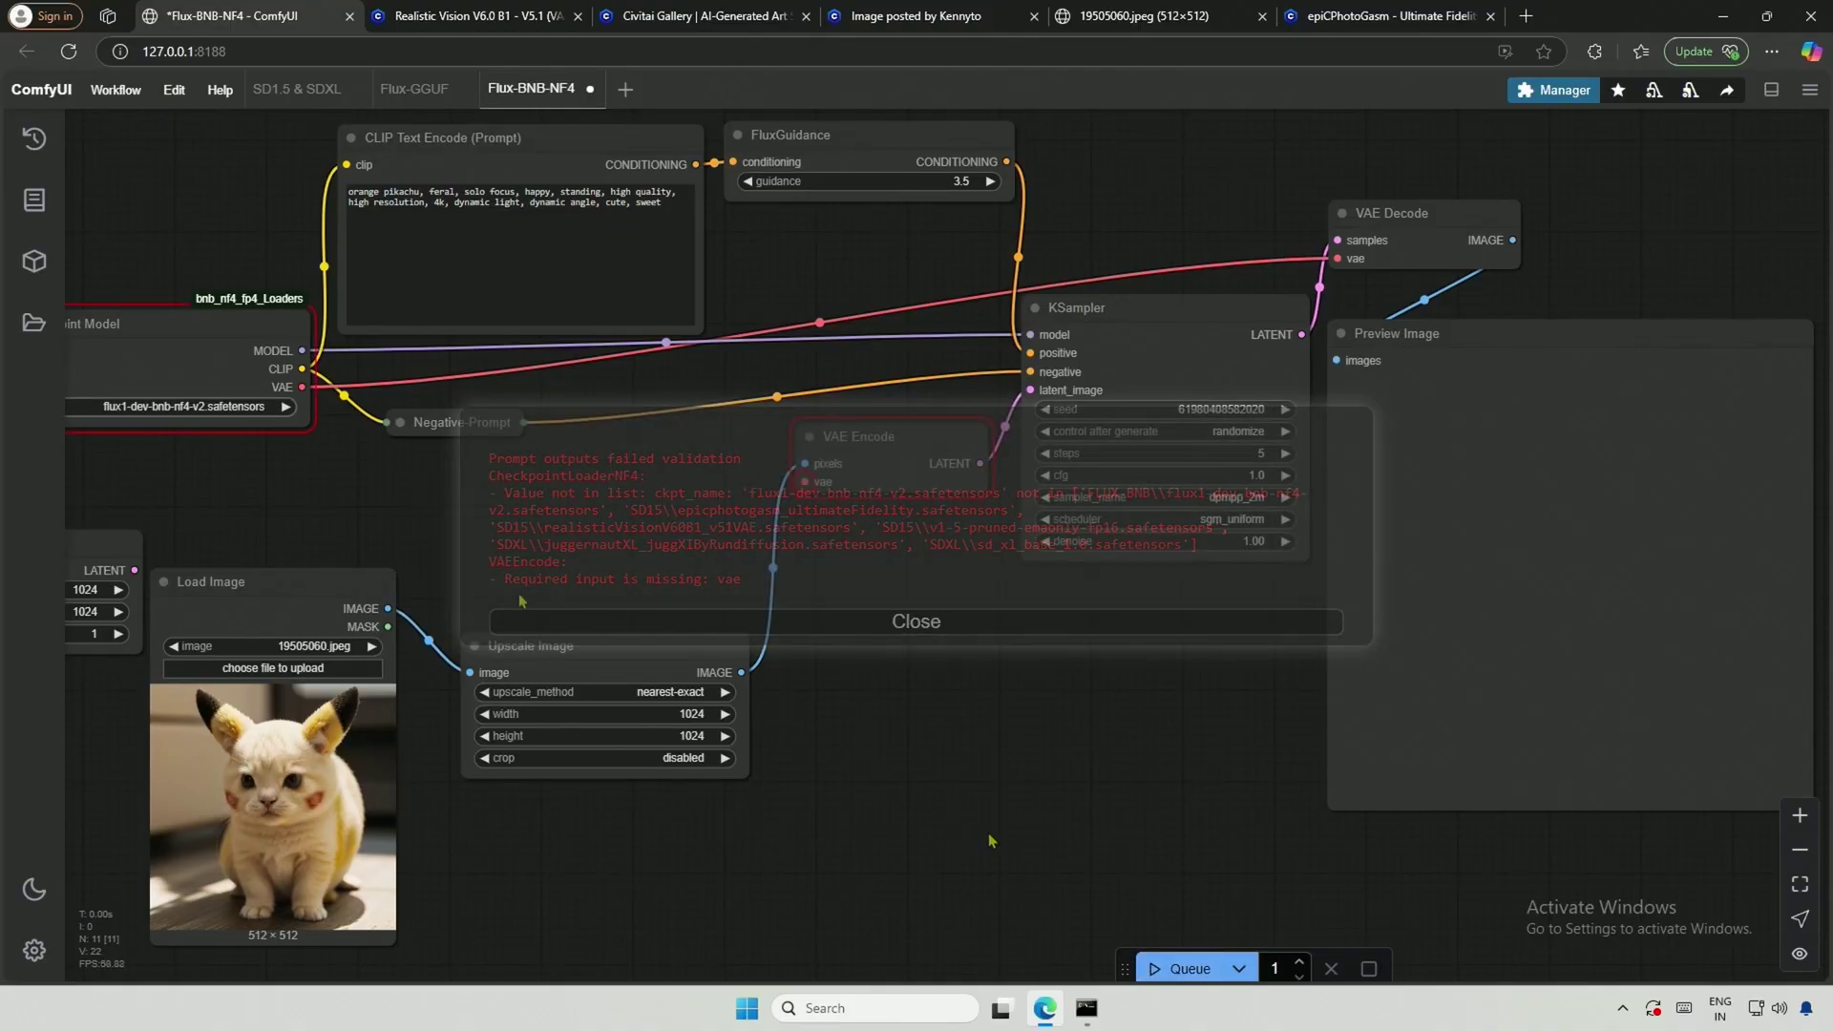
{"action": "left_click", "coordinate": [225, 407]}
{"action": "left_click", "coordinate": [304, 436]}
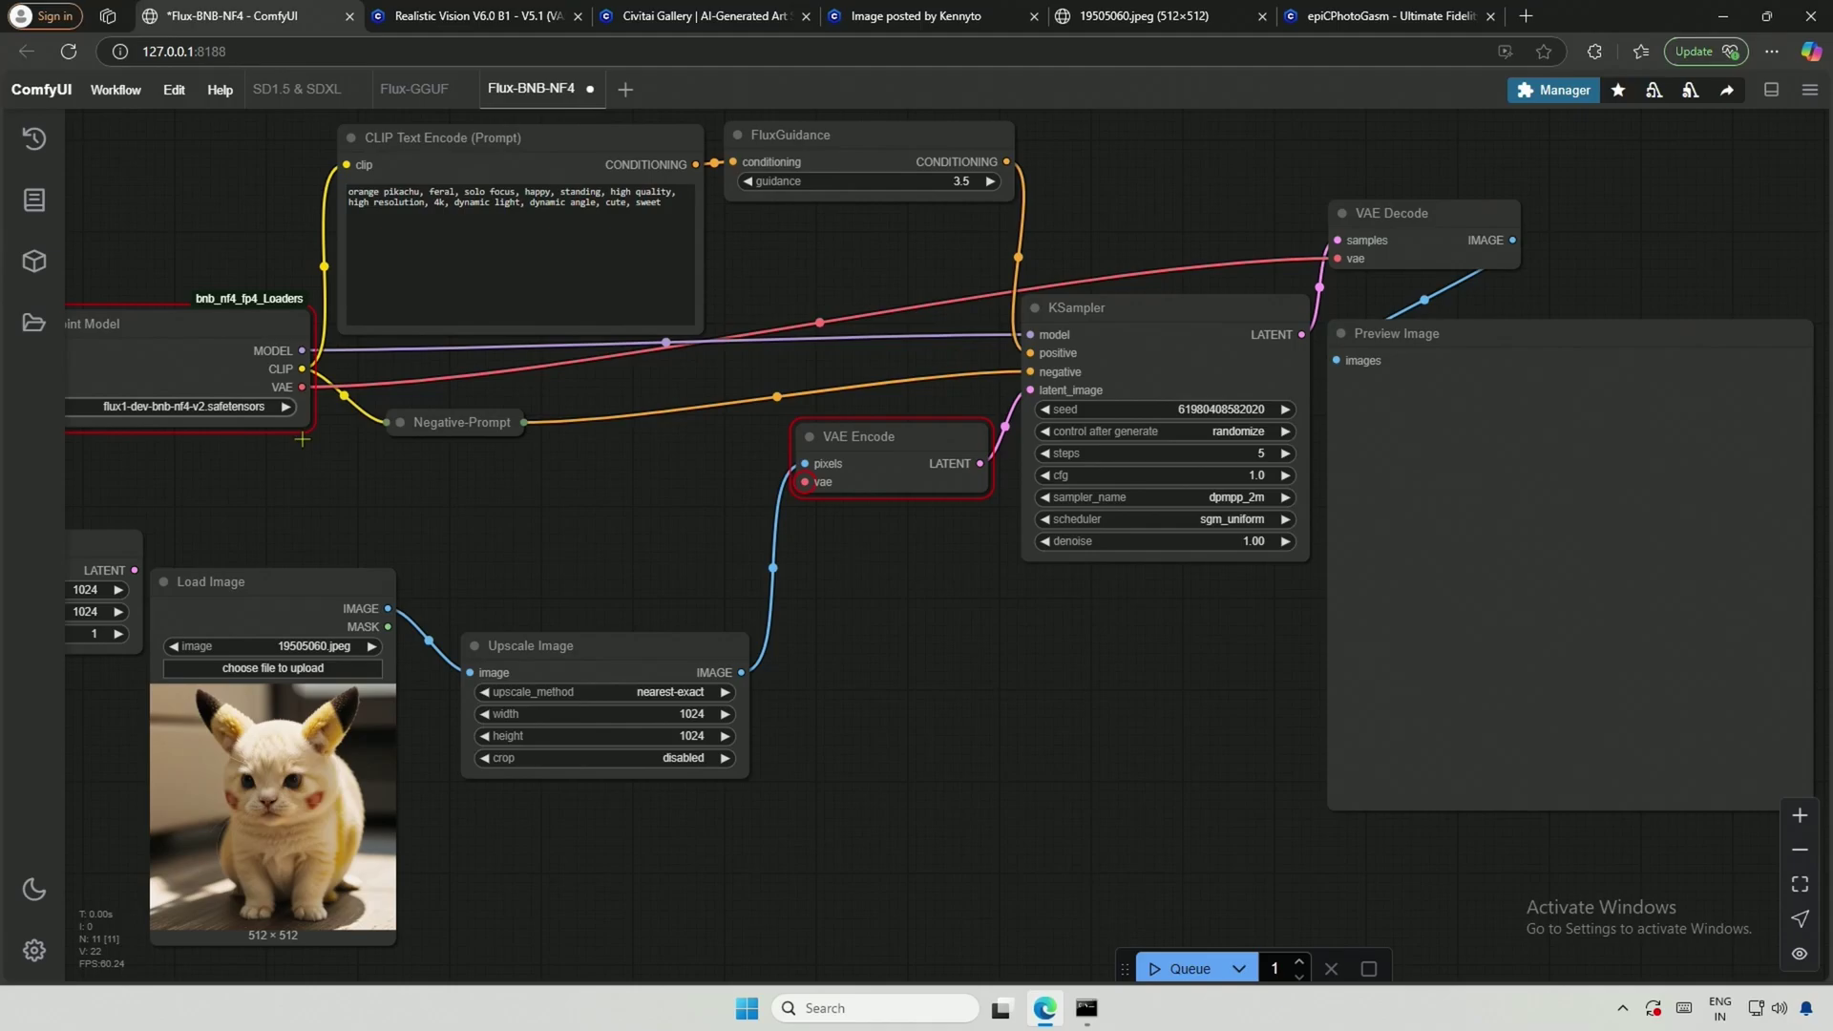
{"action": "left_click_drag", "start_coordinate": [303, 386], "coordinate": [806, 481]}
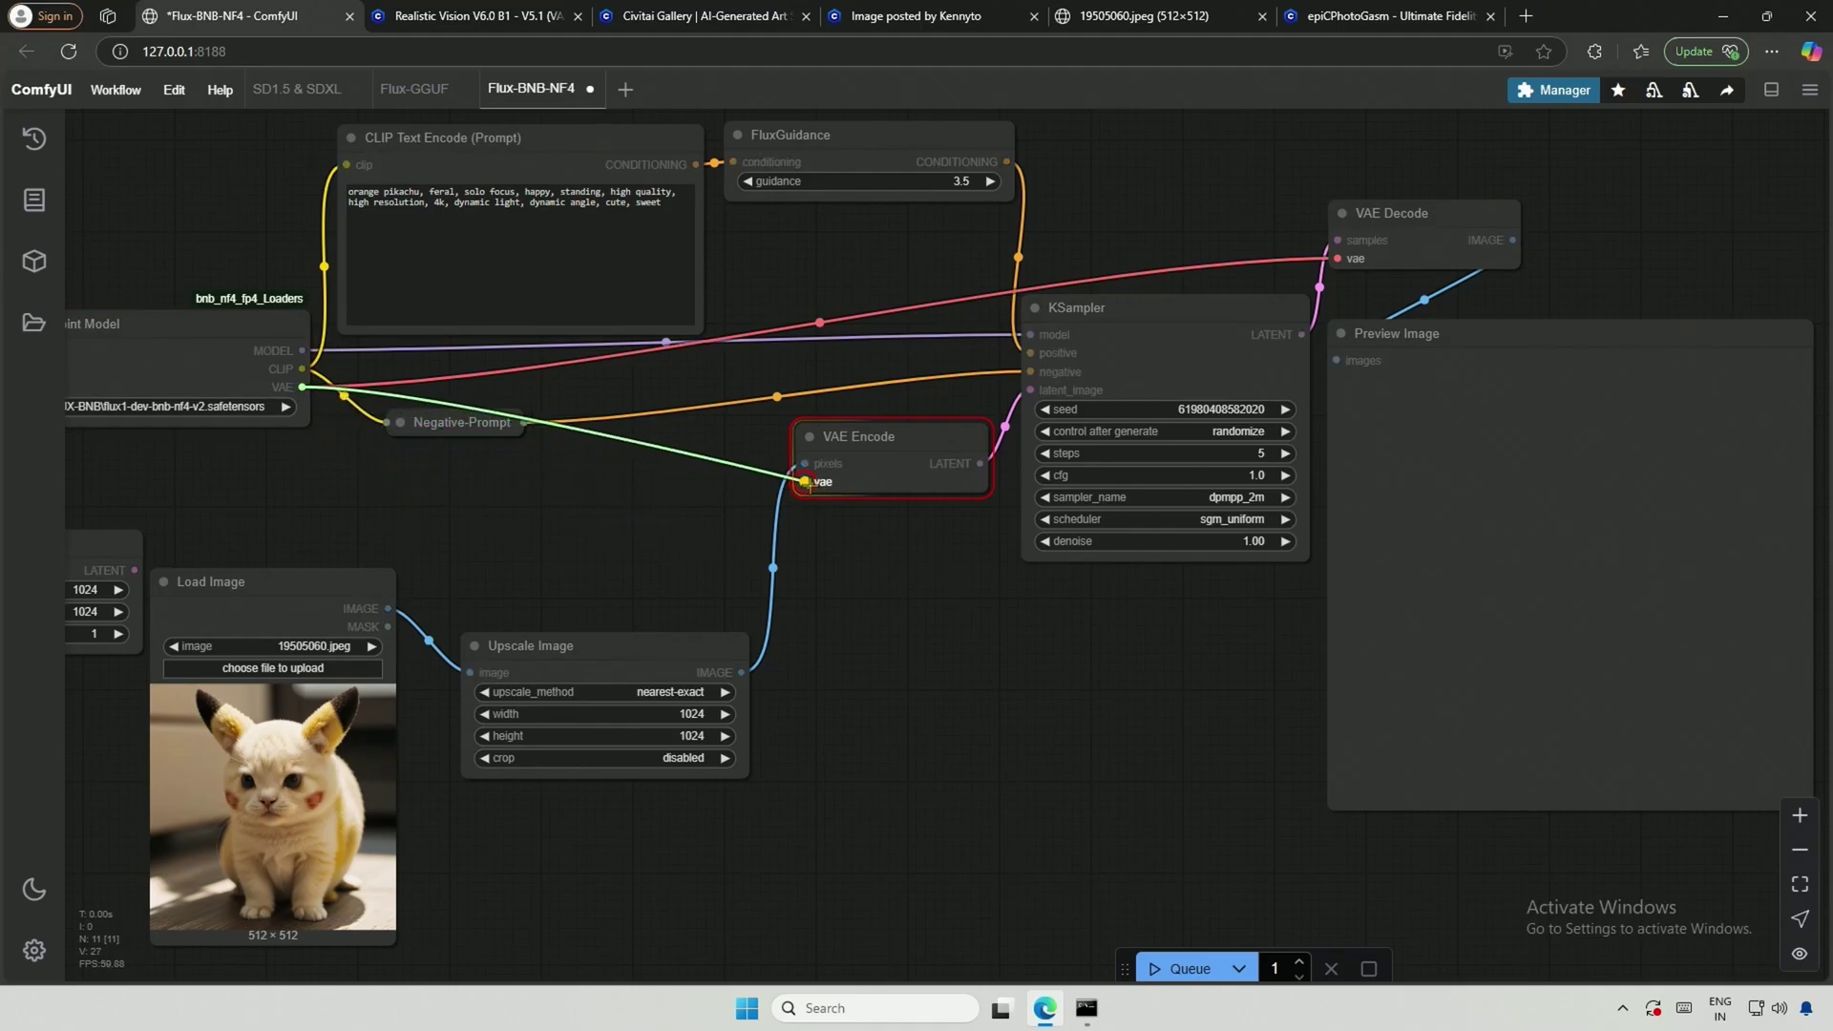
{"action": "left_click_drag", "start_coordinate": [819, 614], "coordinate": [822, 613]}
{"action": "left_click", "coordinate": [1166, 969]}
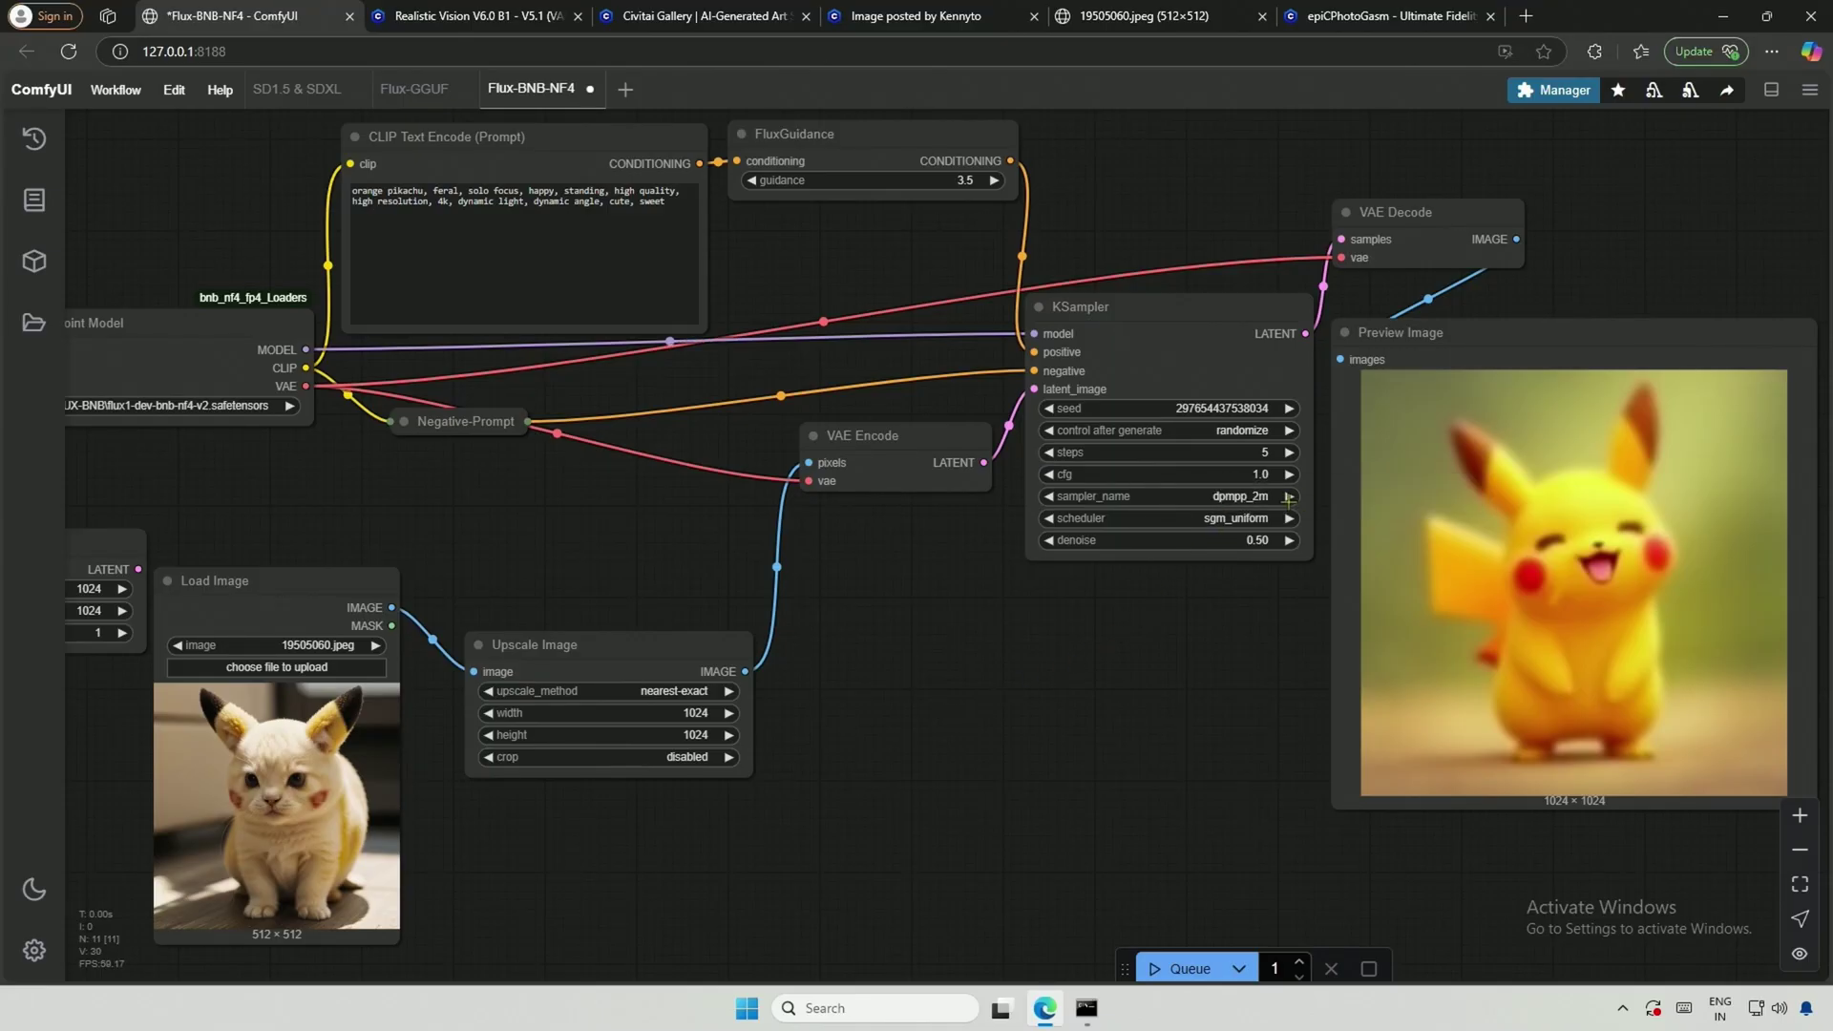
Step: Re-run the Flux-BNB-NF4 workflow at denoise 0.50 and inspect the sampler, VAE, prompt and preview nodes
{"action": "left_click", "coordinate": [1170, 969]}
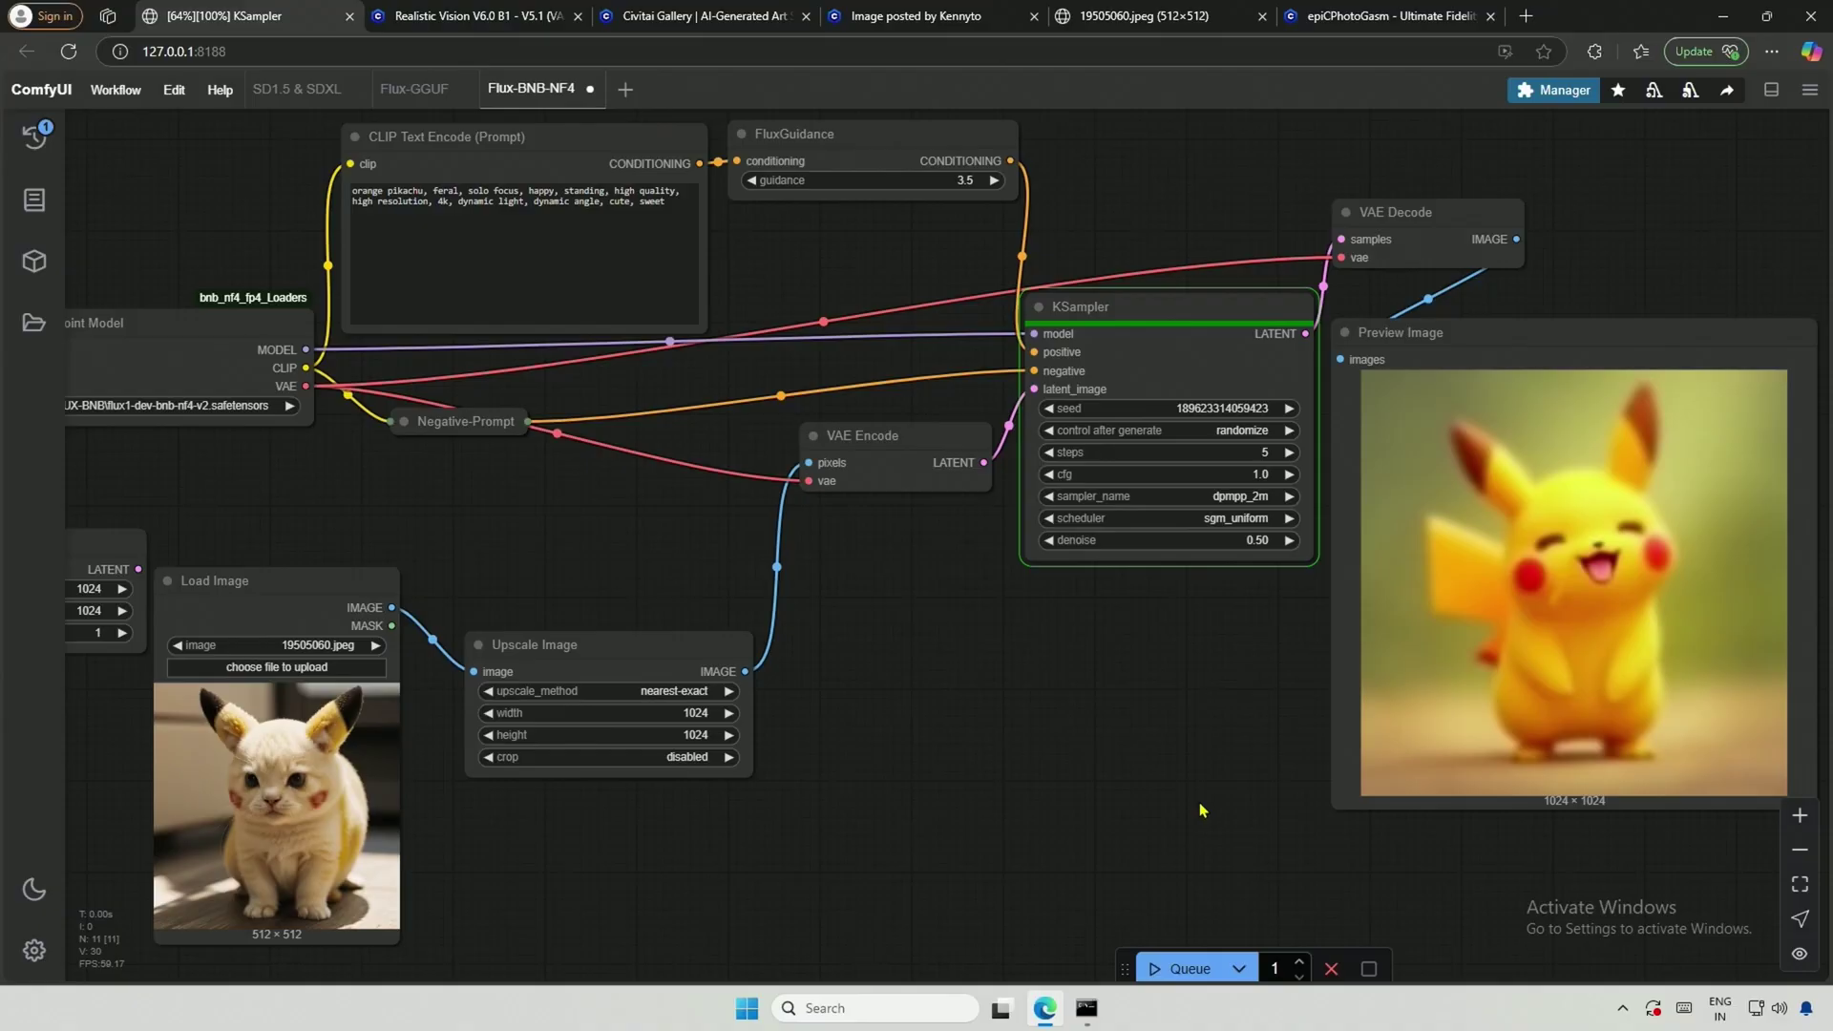
{"action": "scroll", "coordinate": [1201, 809], "scroll_direction": "up", "scroll_amount": 5}
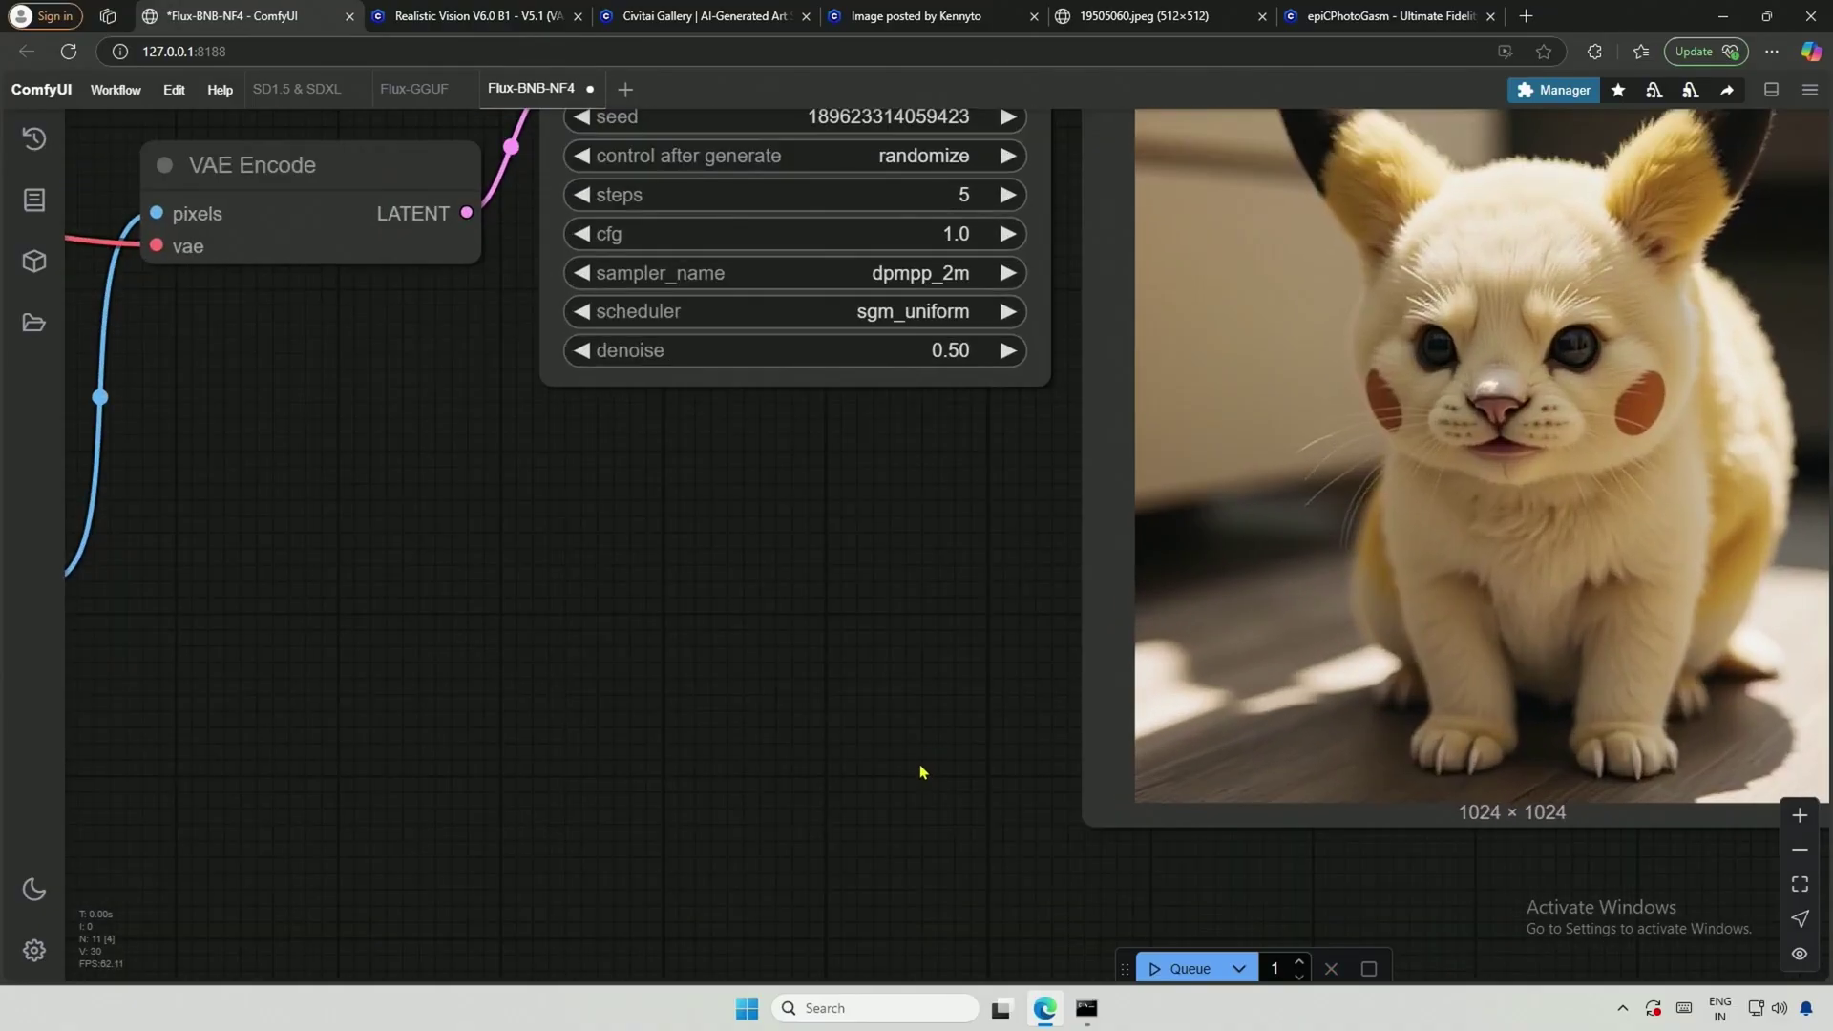
{"action": "left_click_drag", "start_coordinate": [883, 752], "coordinate": [860, 844]}
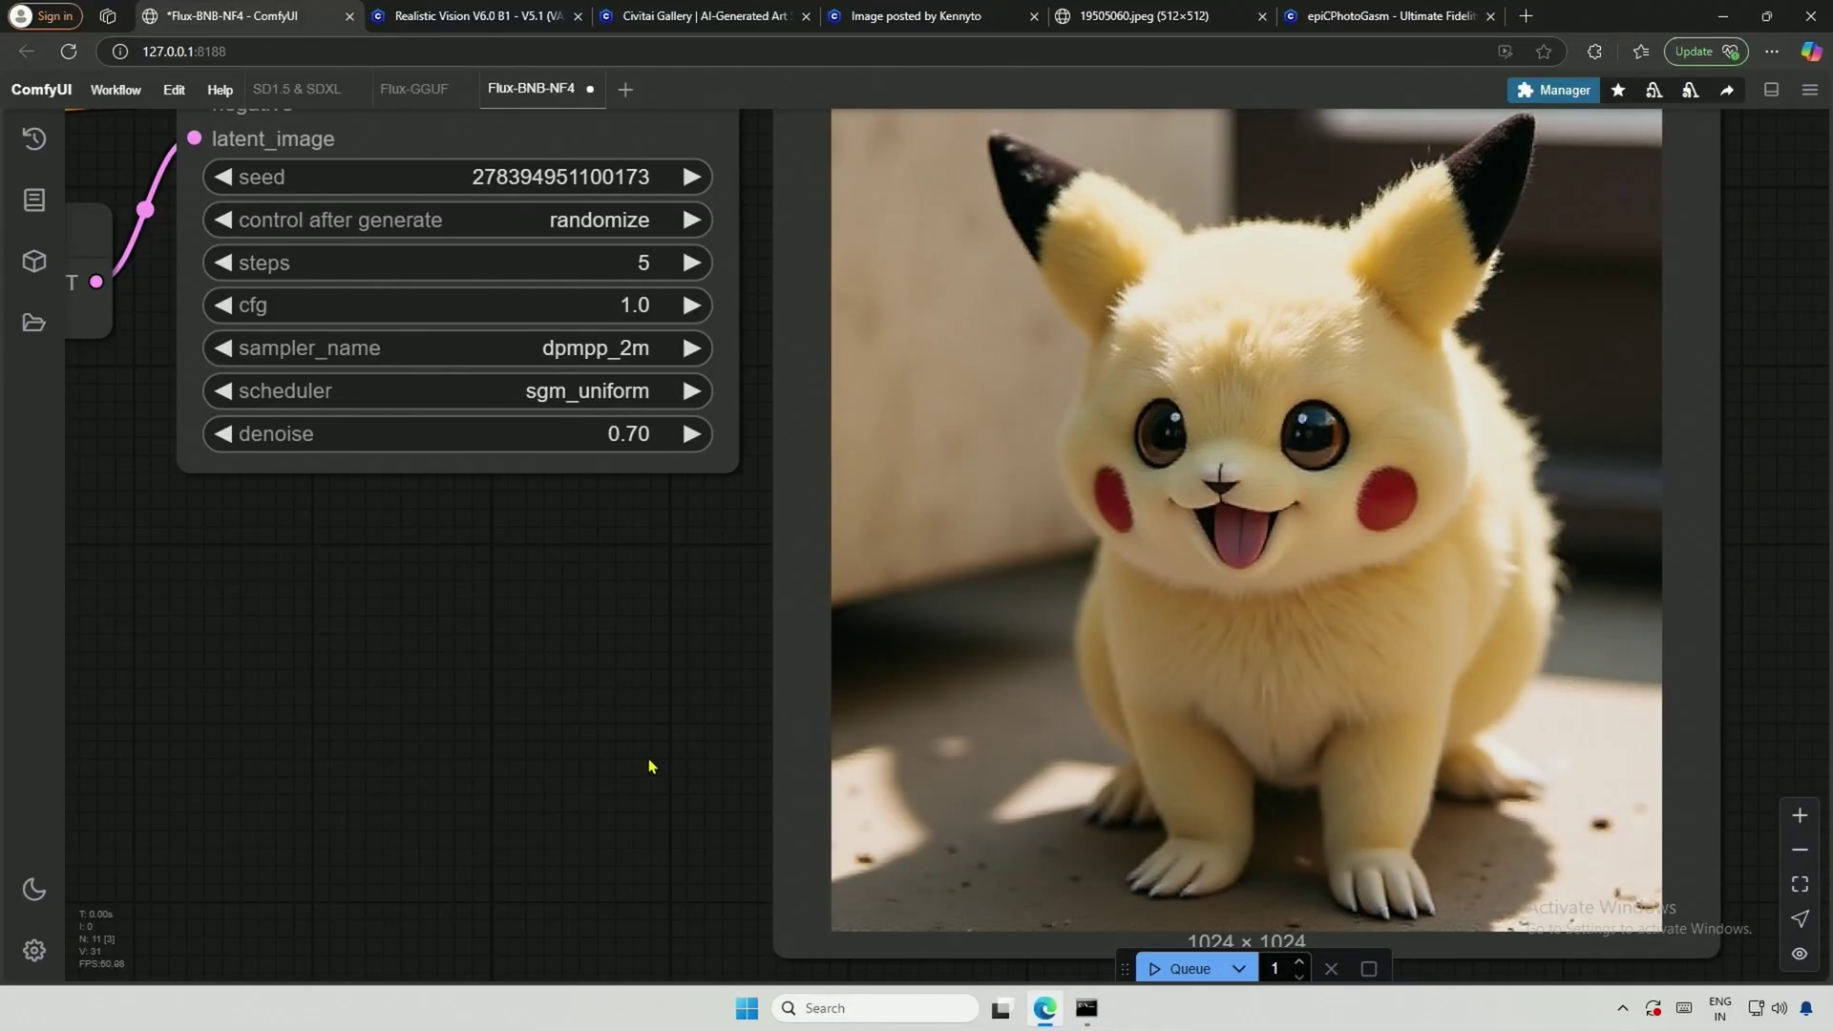
{"action": "scroll", "coordinate": [650, 766], "scroll_direction": "down", "scroll_amount": 4}
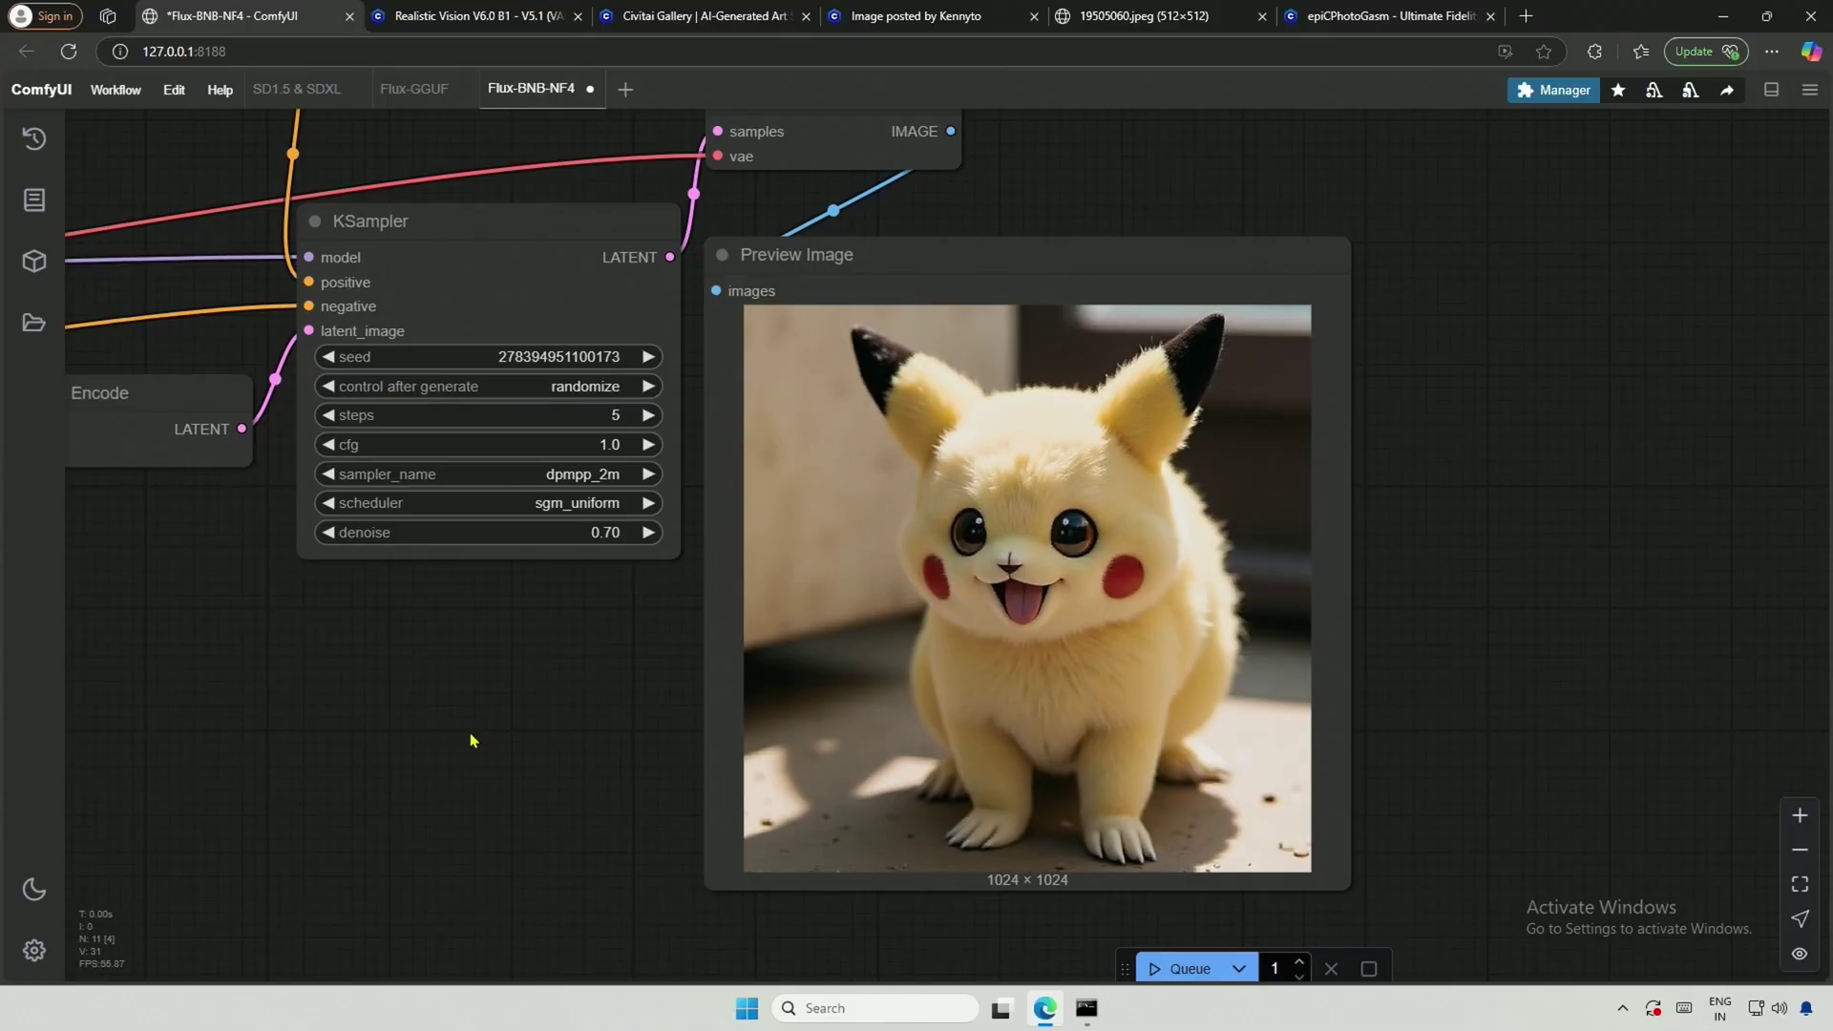
{"action": "left_click_drag", "start_coordinate": [470, 731], "coordinate": [788, 796]}
{"action": "scroll", "coordinate": [622, 822], "scroll_direction": "down", "scroll_amount": 2}
{"action": "left_click_drag", "start_coordinate": [621, 822], "coordinate": [1039, 736]}
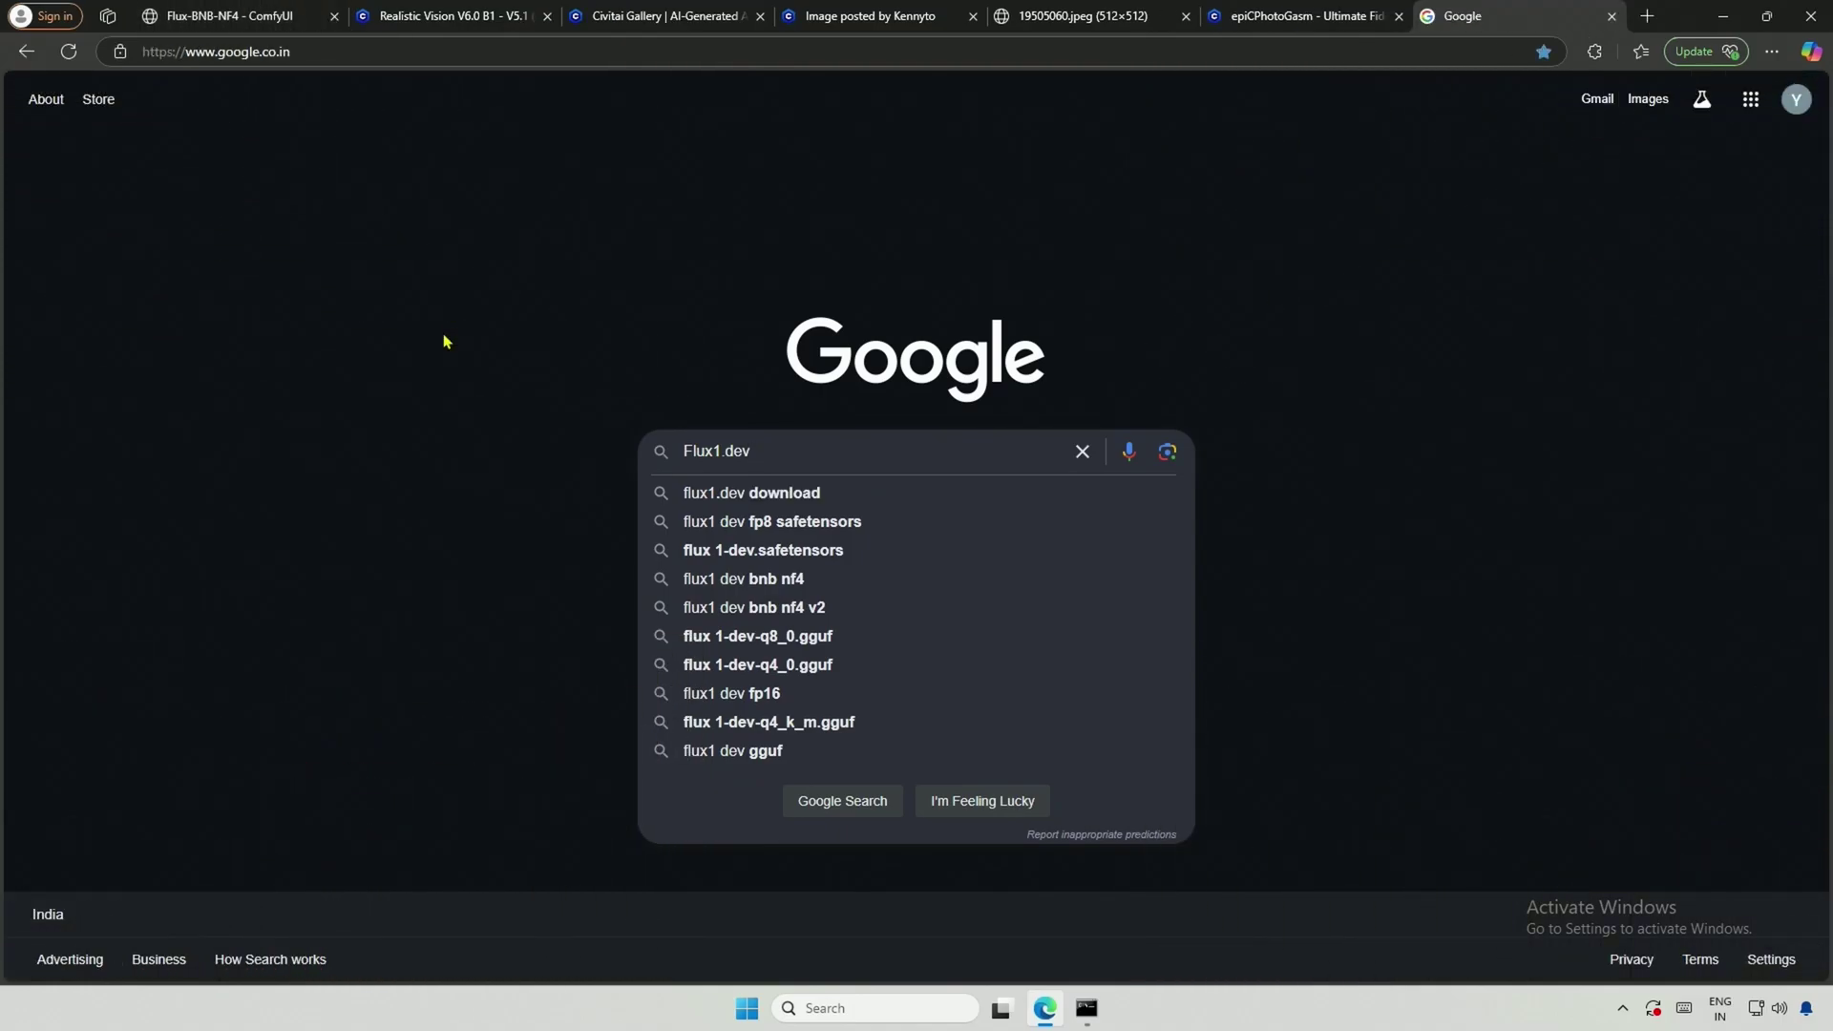
Step: Search Google for 'flux1 dev fp8 safetensors' and view the first Hugging Face result in a new tab
{"action": "key", "text": "Down"}
{"action": "key", "text": "Down"}
{"action": "key", "text": "Return"}
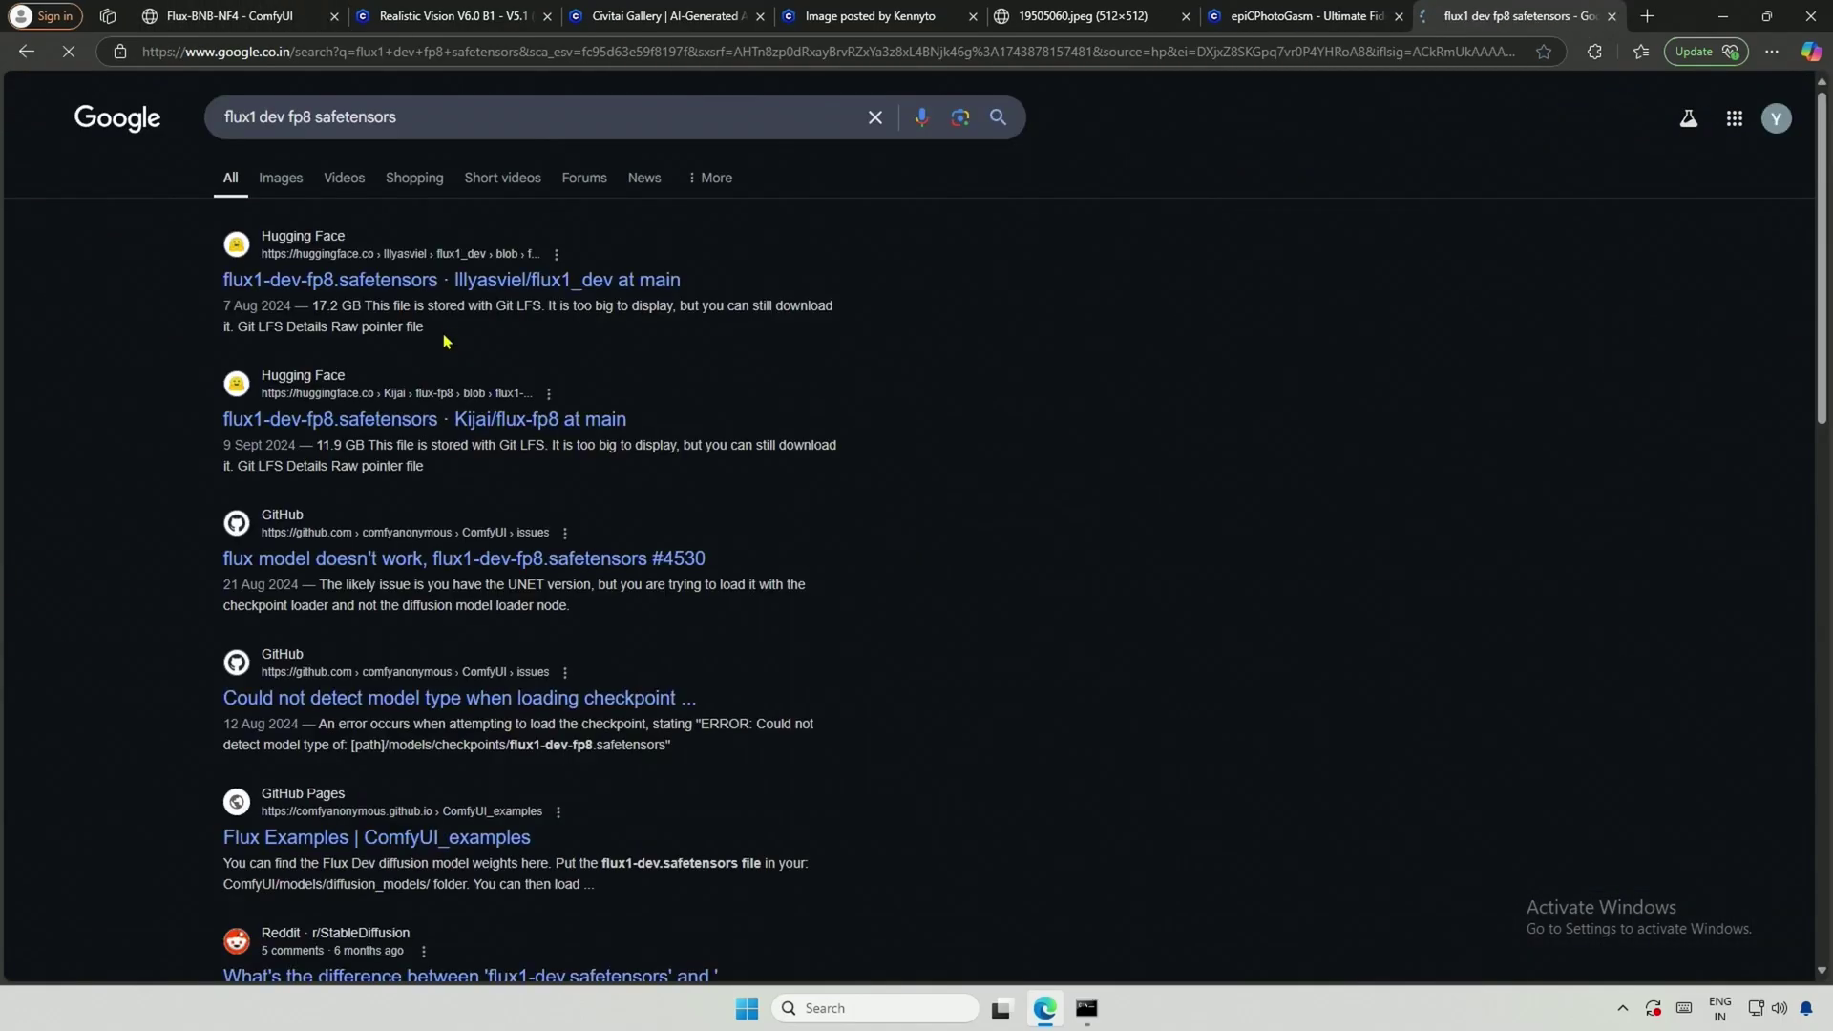
{"action": "right_click", "coordinate": [415, 299]}
{"action": "left_click", "coordinate": [458, 301]}
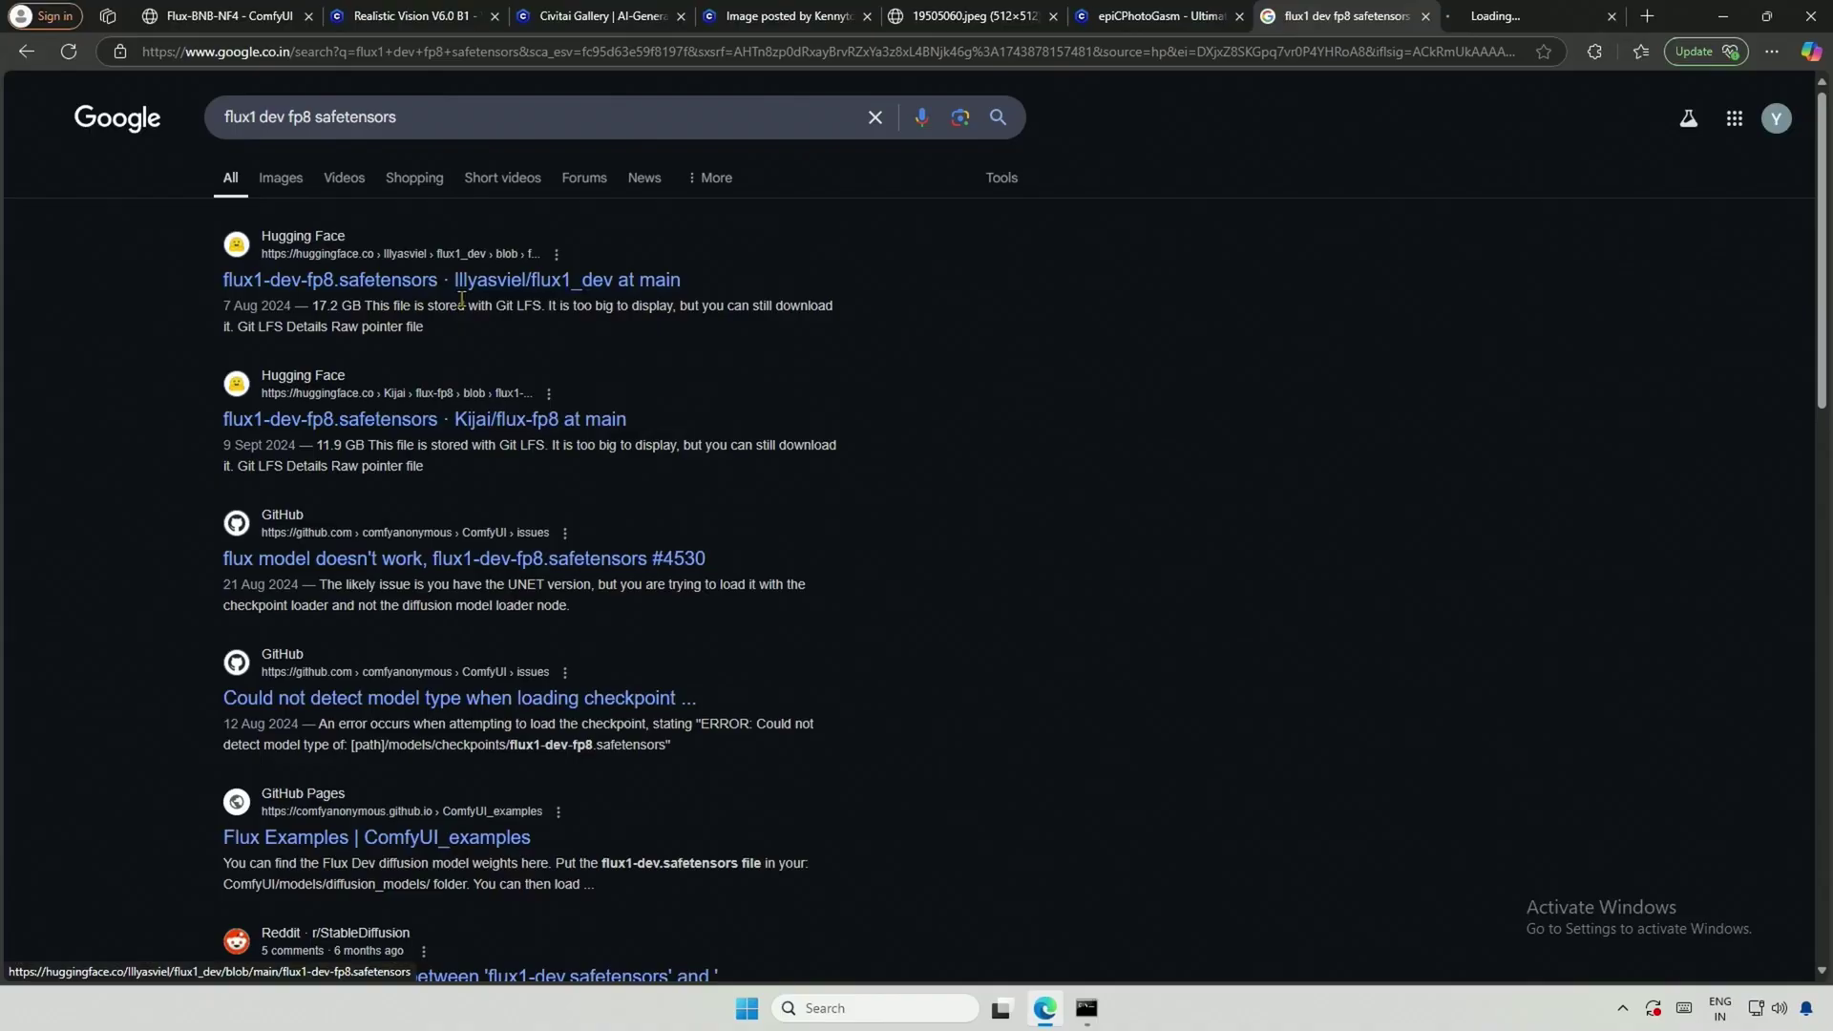
{"action": "left_click", "coordinate": [1505, 12]}
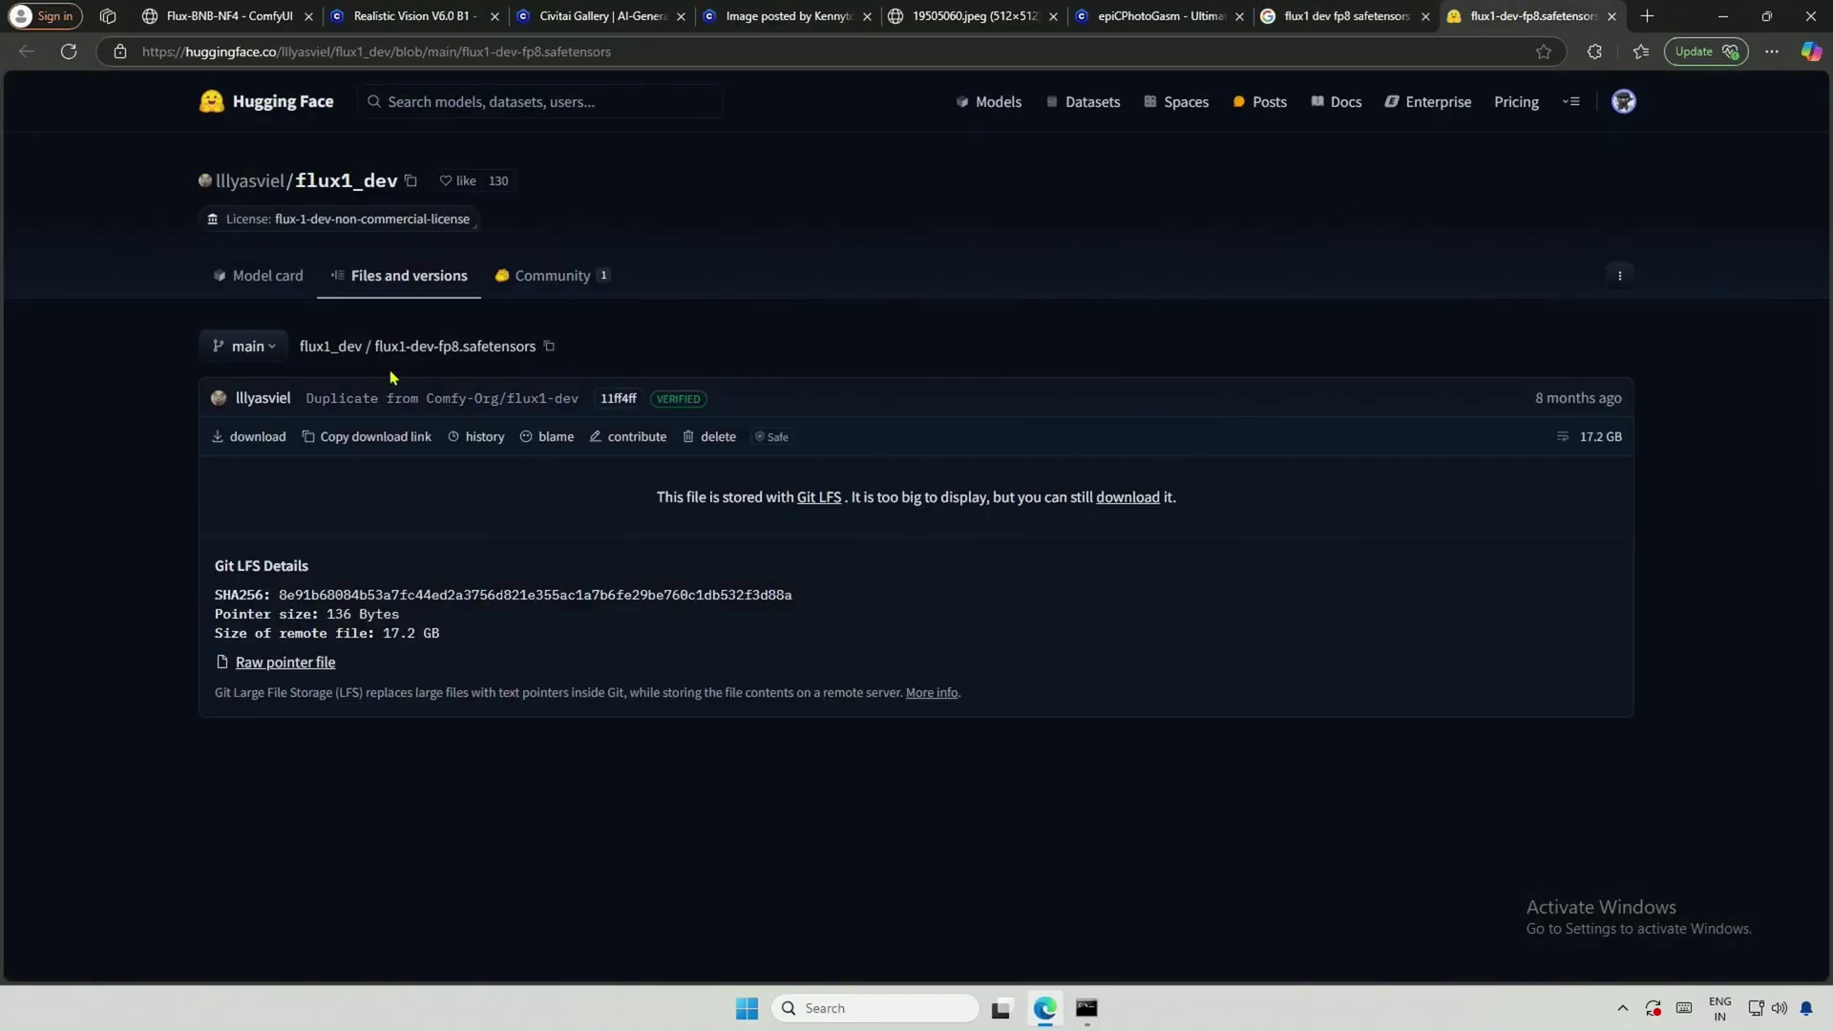
Step: Go to the flux1_dev repository file list and highlight the 17.2 GB flux1-dev-fp8.safetensors name
{"action": "left_click", "coordinate": [327, 346]}
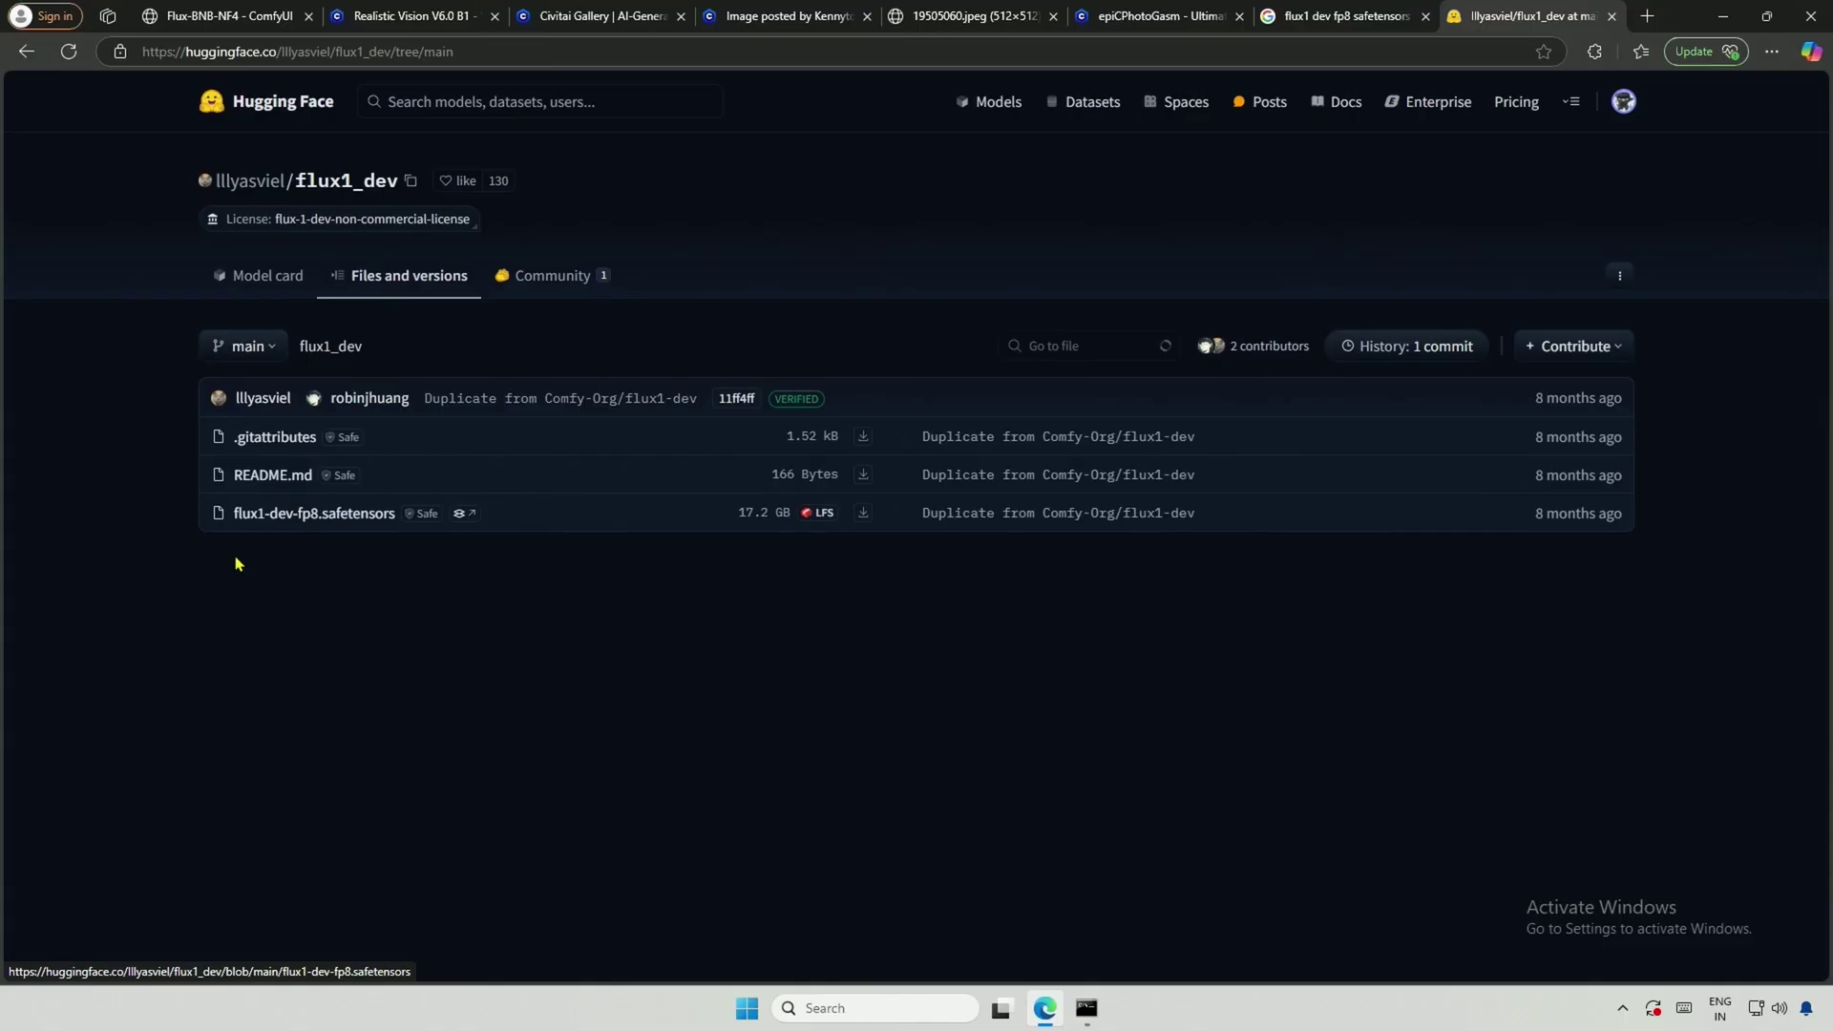
{"action": "left_click_drag", "start_coordinate": [176, 518], "coordinate": [791, 538]}
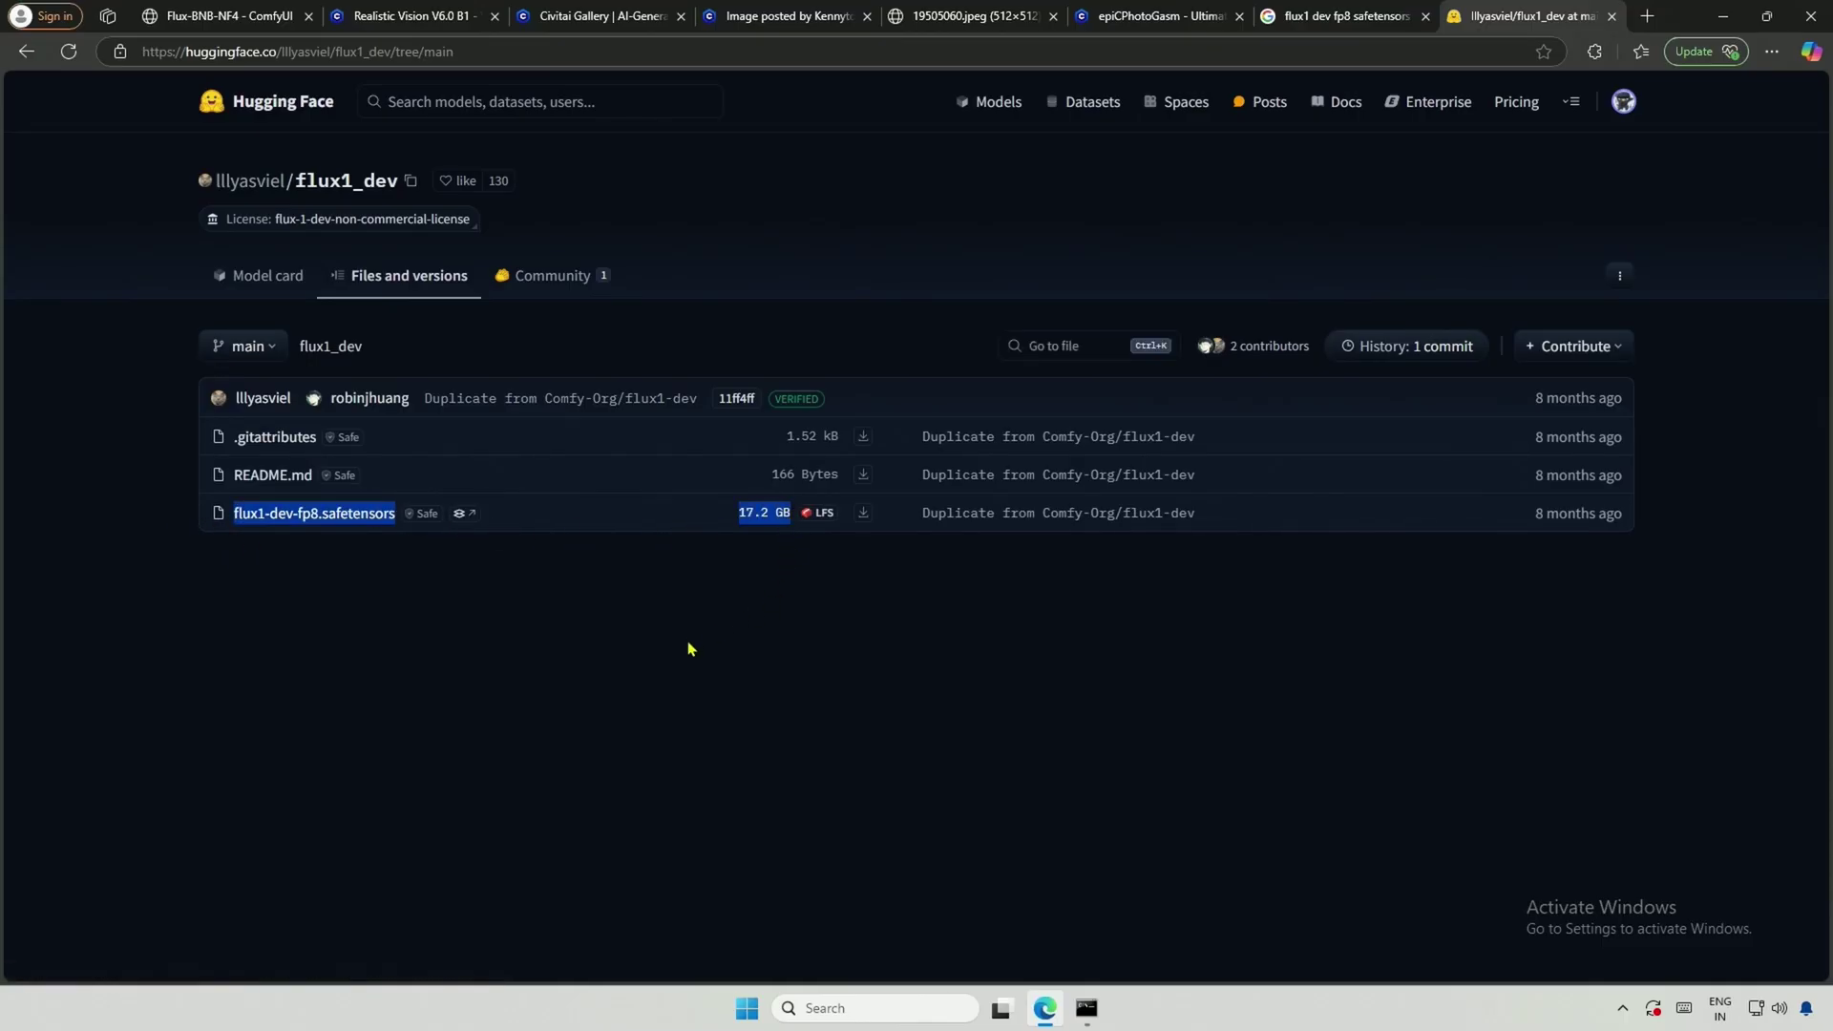